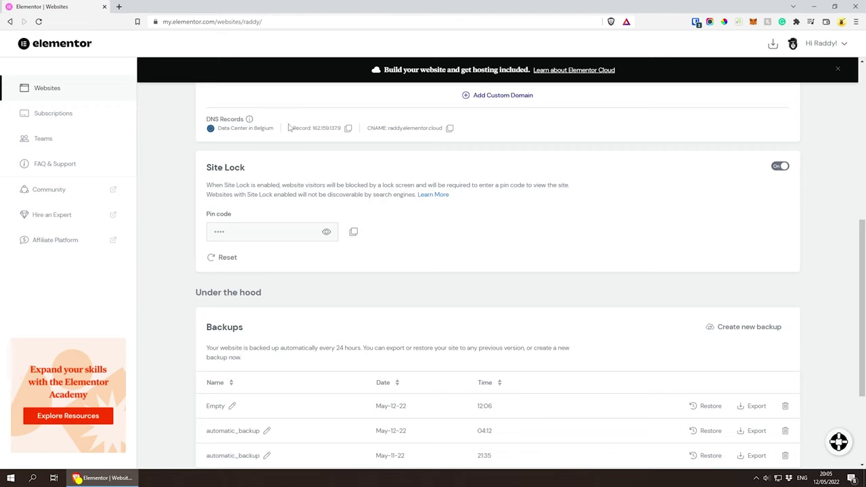
# Open raddy.elementor.cloud in Microsoft Edge to view the site as a visitor
pyautogui.click(10, 477)
pyautogui.write('ed')
pyautogui.press('Return')
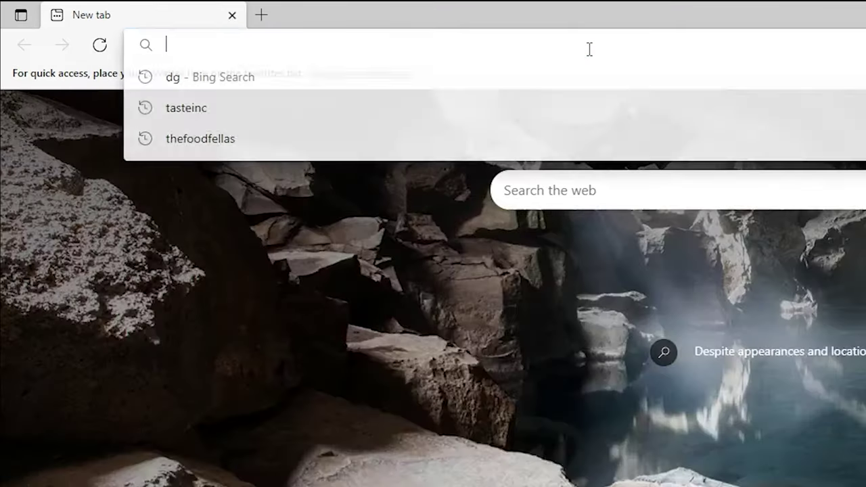
pyautogui.write('raddy.elementor.cloud')
pyautogui.press('Return')
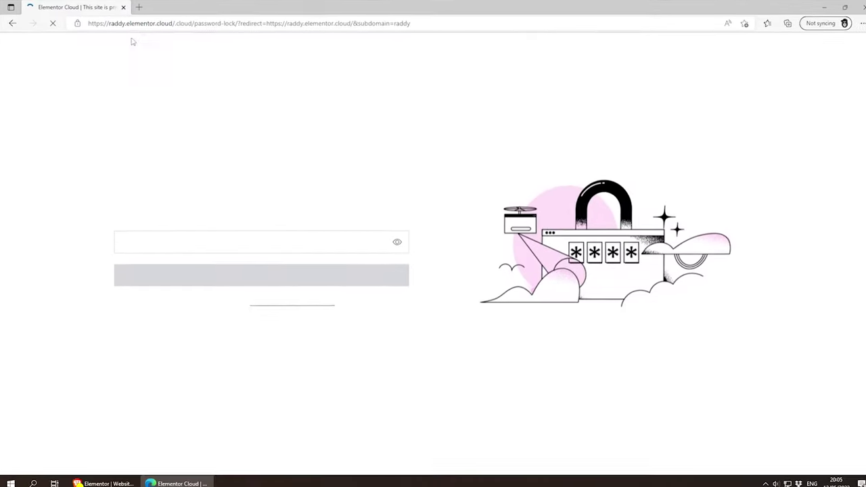
# Compare the visitor lock page with the Site Lock pin code setting in the Elementor dashboard, and close the Edge page
pyautogui.doubleClick(133, 178)
pyautogui.click(134, 179)
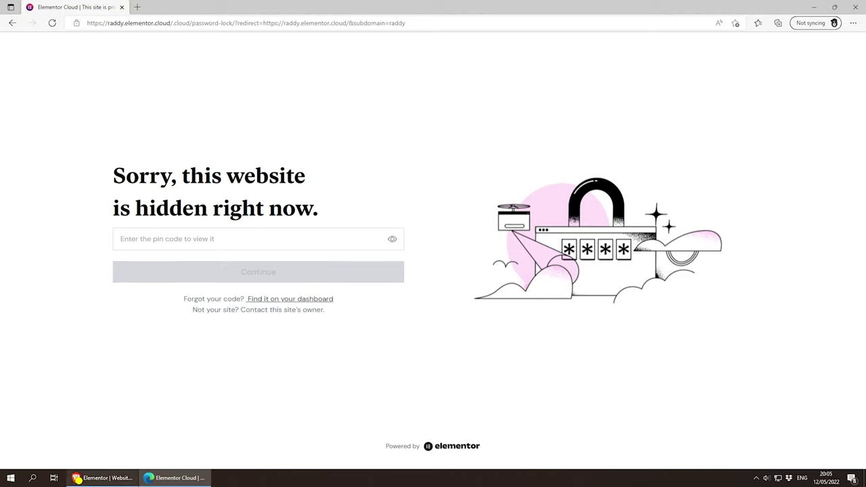
pyautogui.click(105, 478)
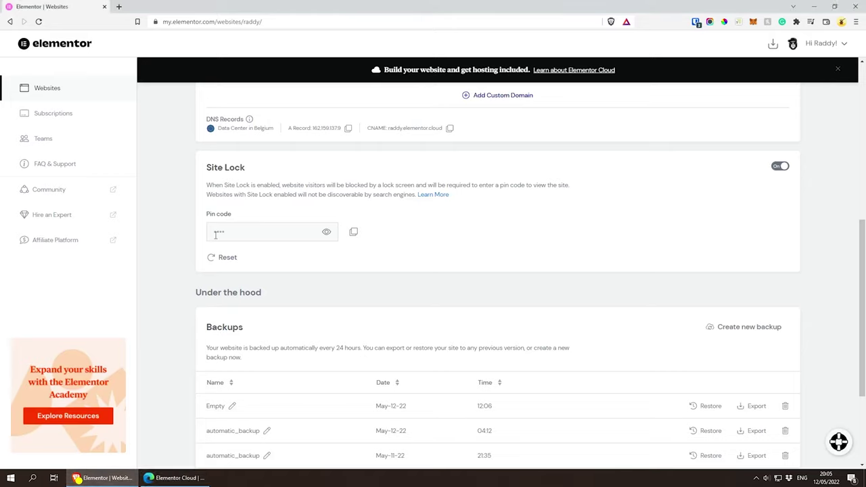
pyautogui.click(192, 477)
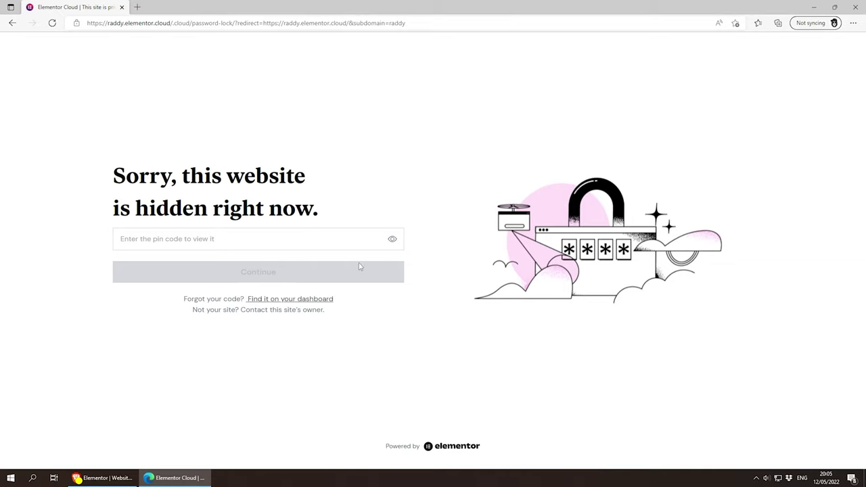
pyautogui.hotkey('ctrl', 'w')
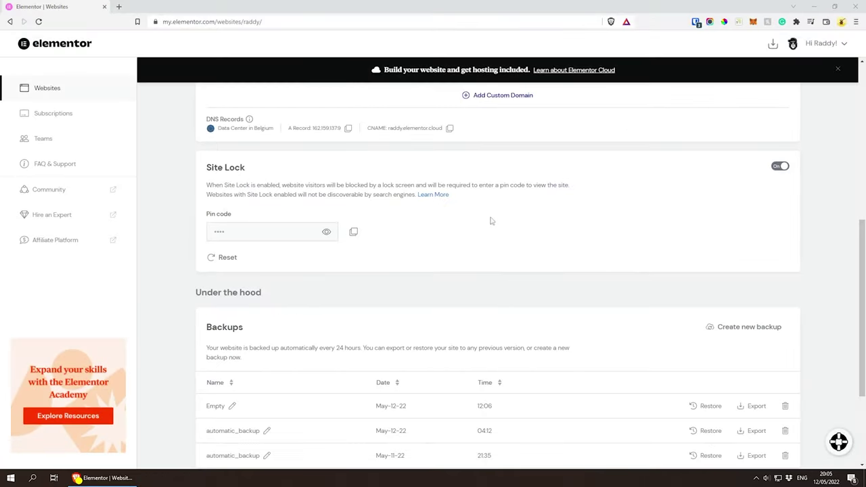
# Review the site's Backups and Debugging & Troubleshooting sections, and return to the list of all websites
pyautogui.scroll(-2, 455, 249)
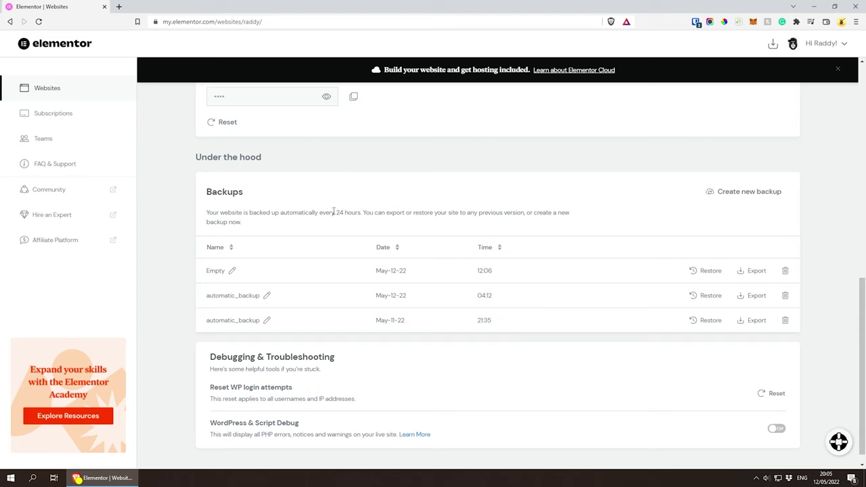
pyautogui.scroll(-1, 441, 249)
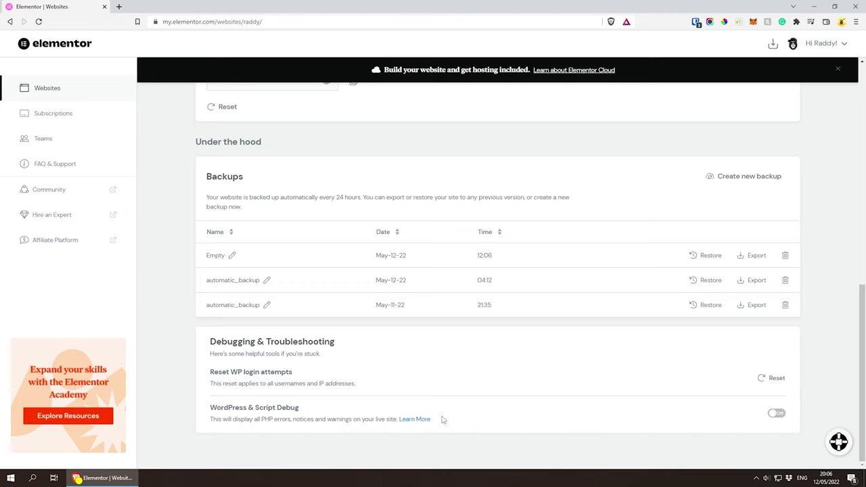
pyautogui.scroll(10, 575, 446)
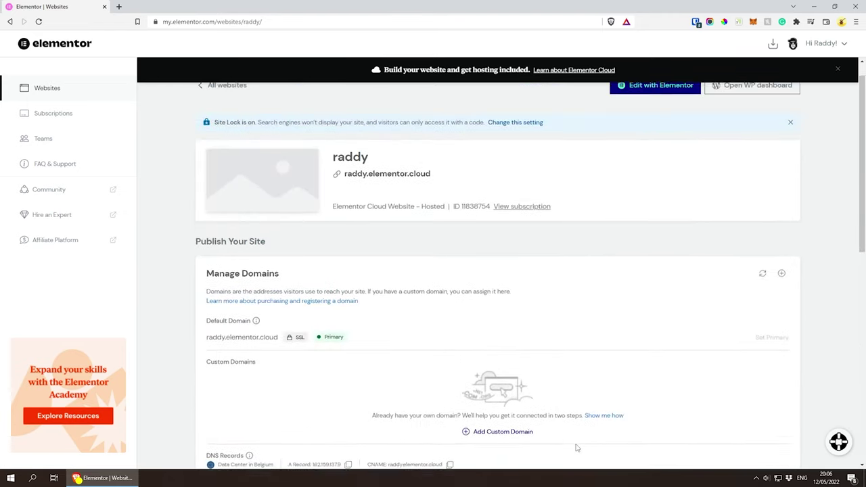
pyautogui.click(212, 109)
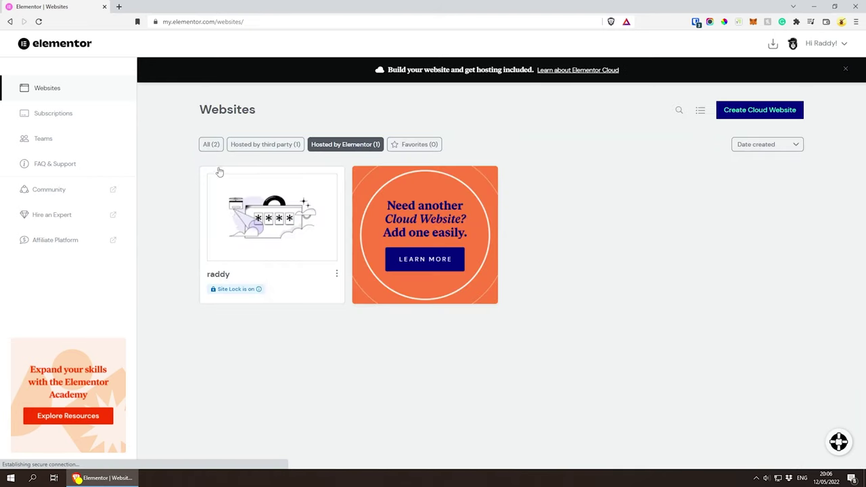
pyautogui.moveTo(282, 248)
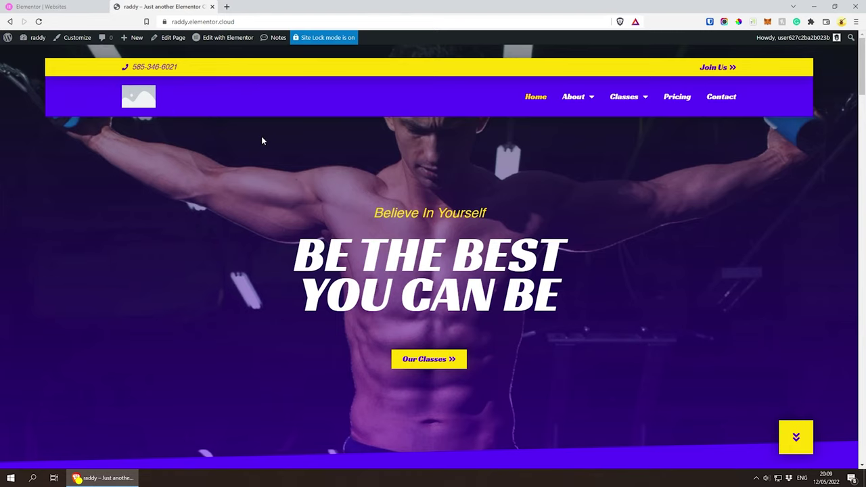
# Examine the fitness homepage from the hero section down to the contact form and return to its beginning
pyautogui.scroll(-1, 585, 216)
pyautogui.scroll(1, 575, 223)
pyautogui.scroll(-3, 568, 230)
pyautogui.scroll(-3, 565, 224)
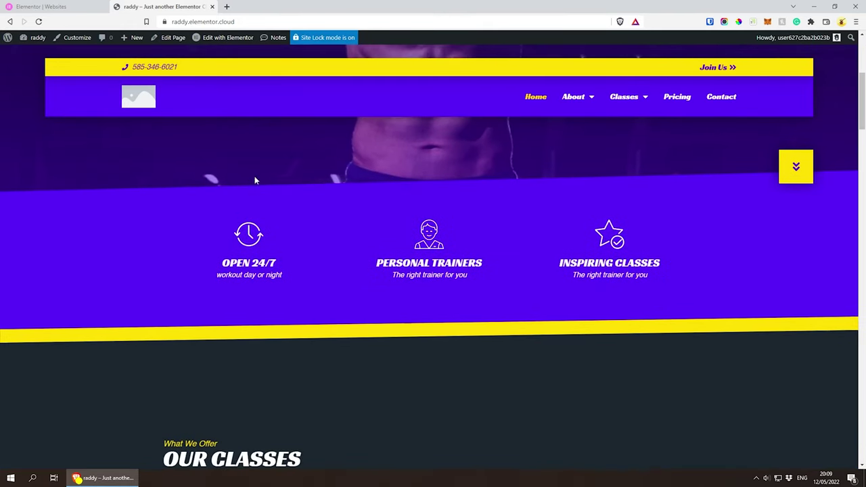
pyautogui.scroll(-5, 298, 192)
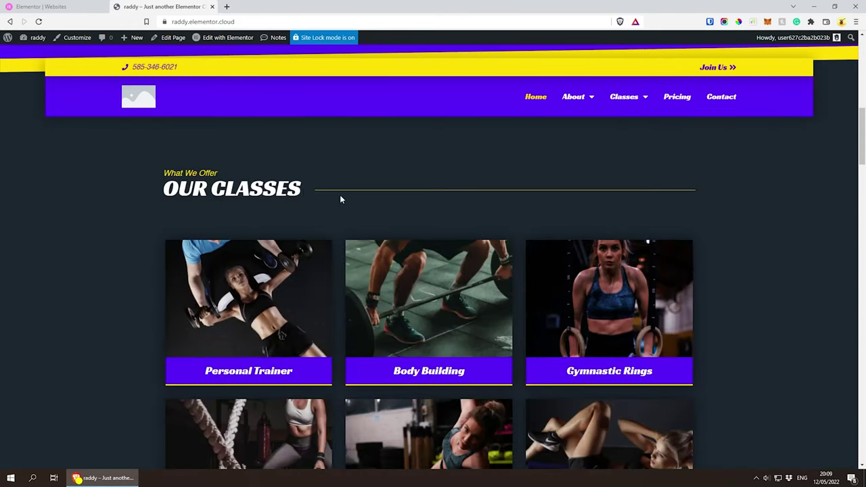
pyautogui.scroll(-10, 716, 208)
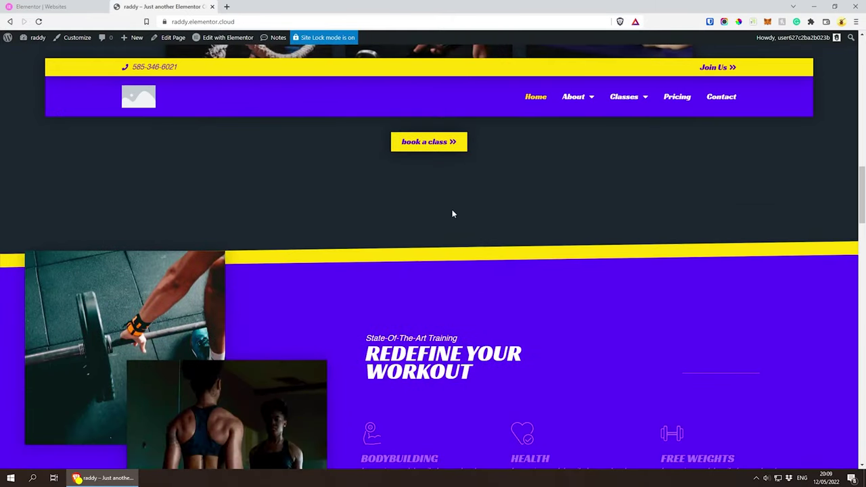
pyautogui.scroll(-8, 495, 207)
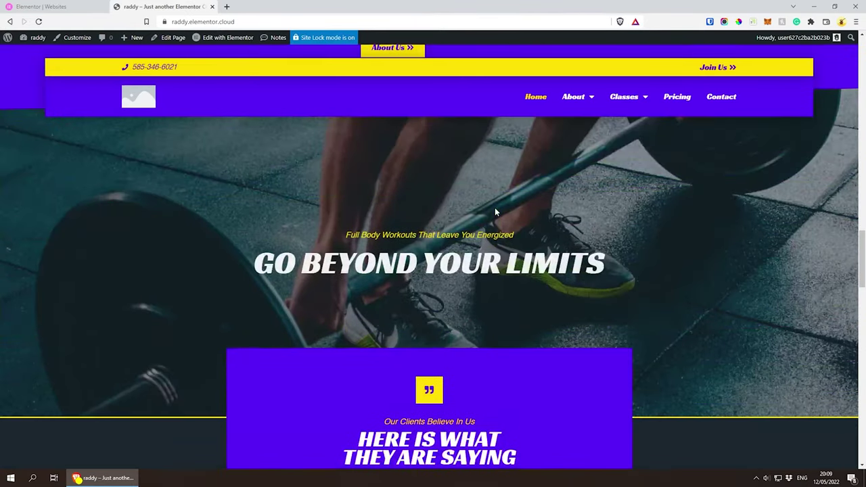
pyautogui.scroll(-8, 271, 203)
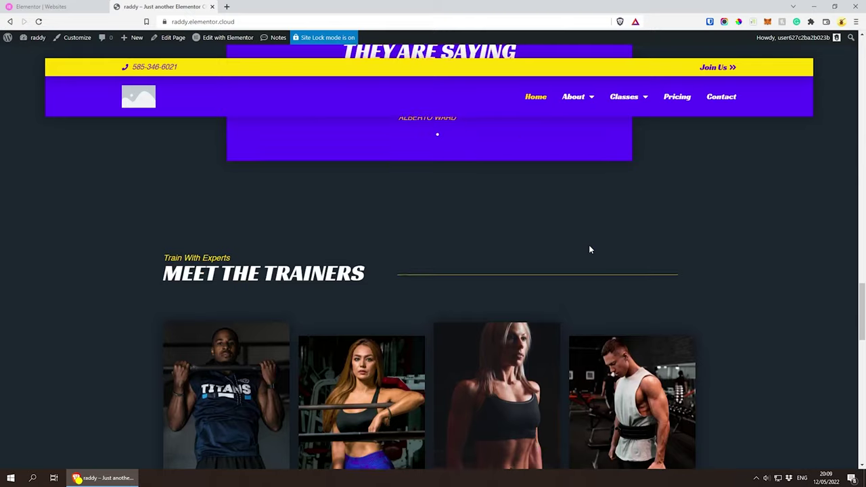
pyautogui.scroll(-8, 733, 257)
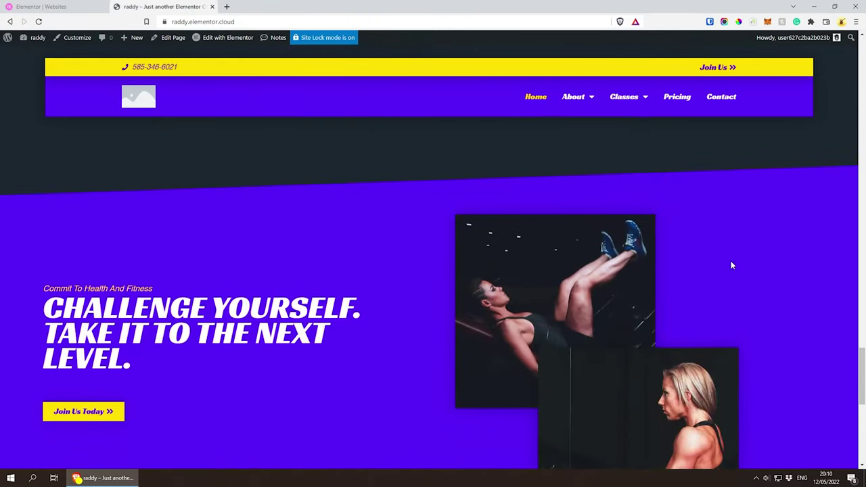
pyautogui.scroll(-6, 719, 270)
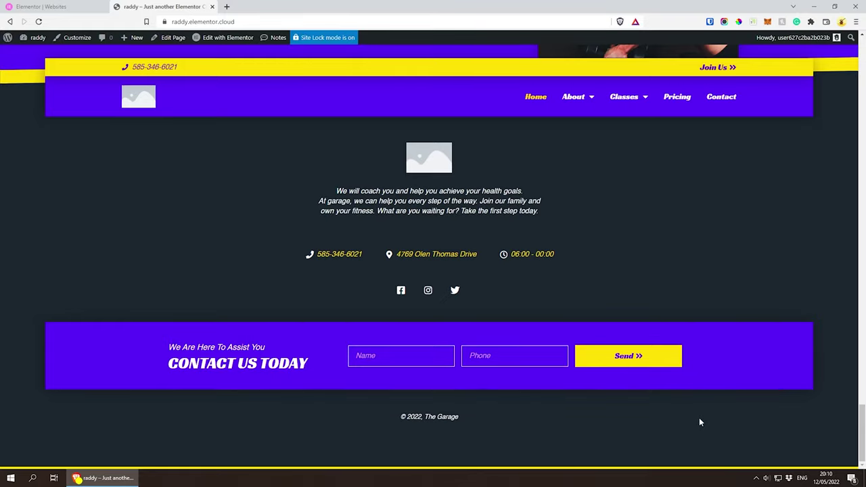
pyautogui.scroll(8, 724, 427)
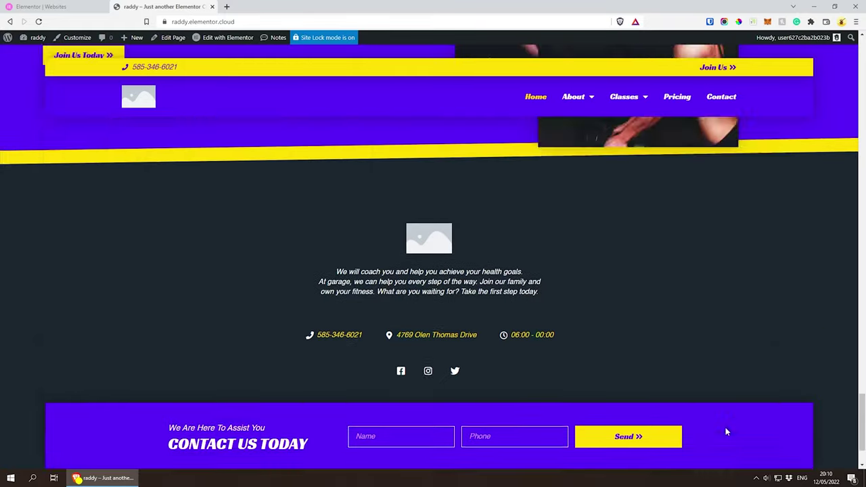
pyautogui.scroll(15, 733, 425)
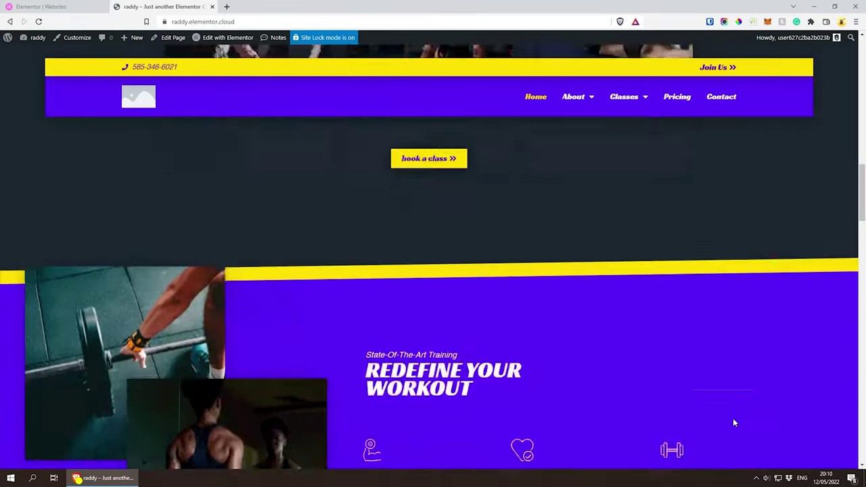
pyautogui.scroll(6, 733, 422)
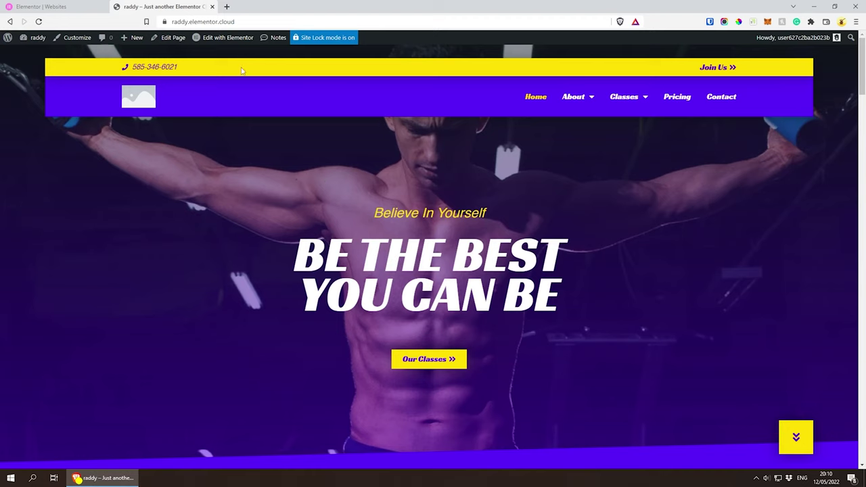
# Open Site Identity in the Elementor site settings and set the site name to "Raddy"
pyautogui.moveTo(222, 42)
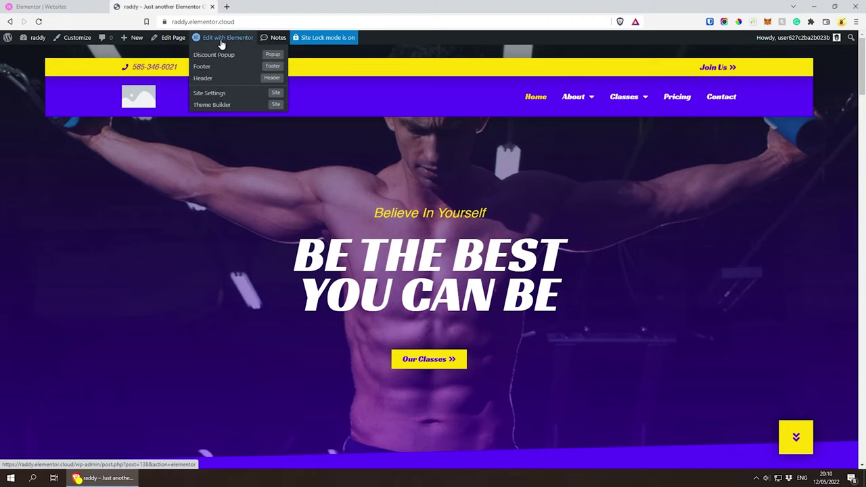
pyautogui.click(217, 95)
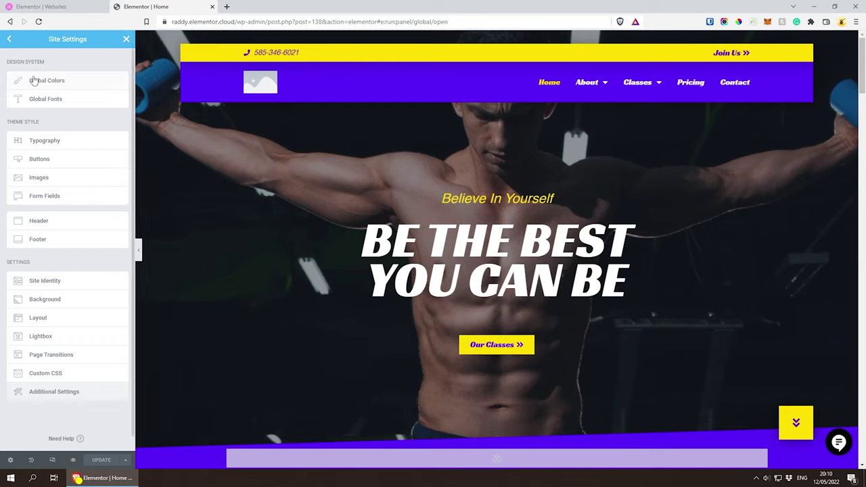
pyautogui.click(46, 281)
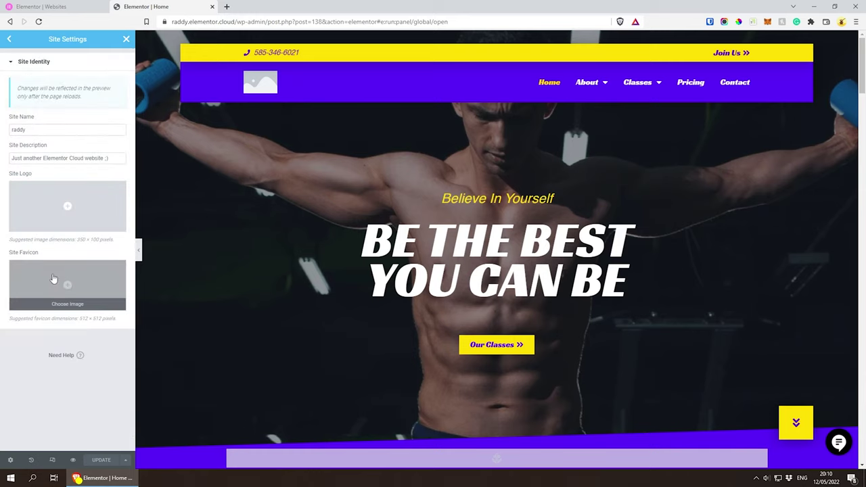
pyautogui.doubleClick(26, 130)
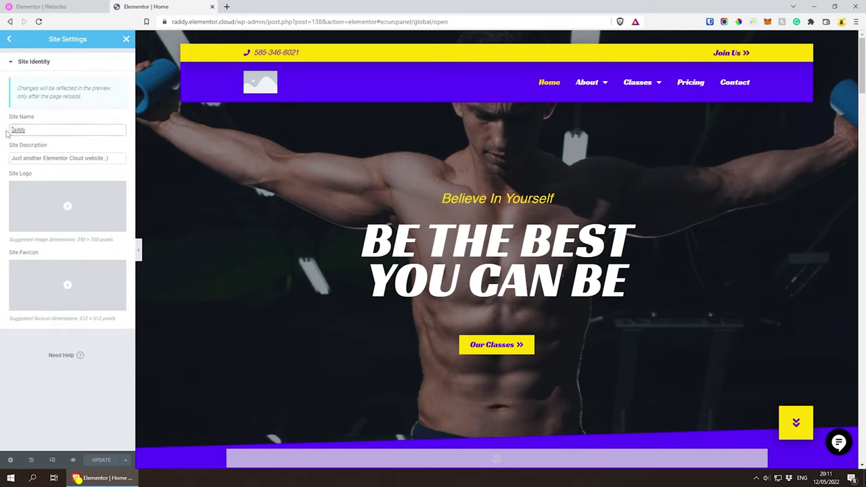
pyautogui.write('Raddy')
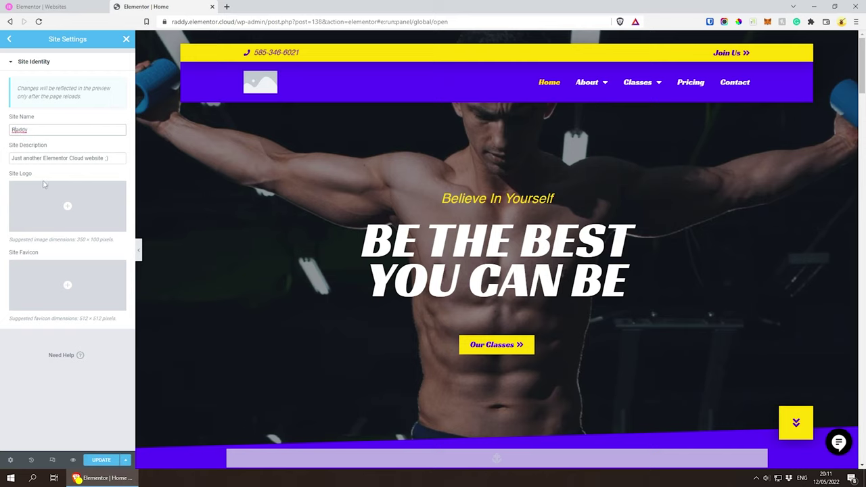
pyautogui.press('Tab')
pyautogui.click(11, 159)
pyautogui.moveTo(11, 159); pyautogui.dragTo(129, 161)
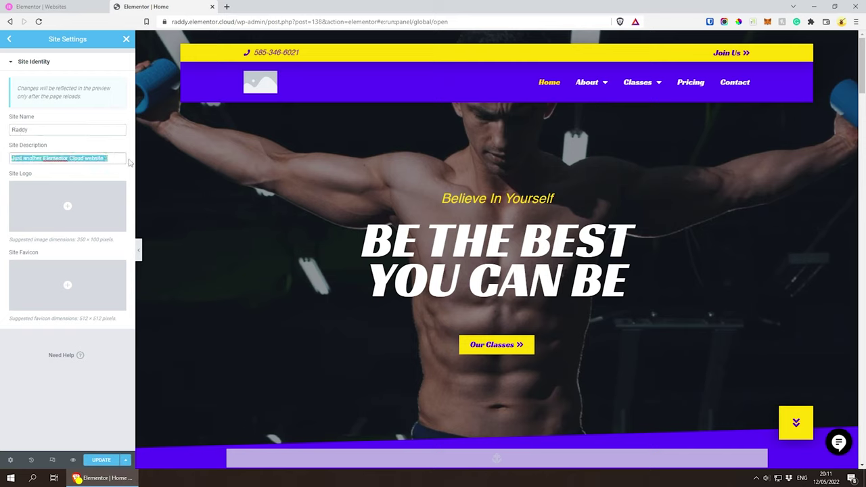
pyautogui.click(113, 158)
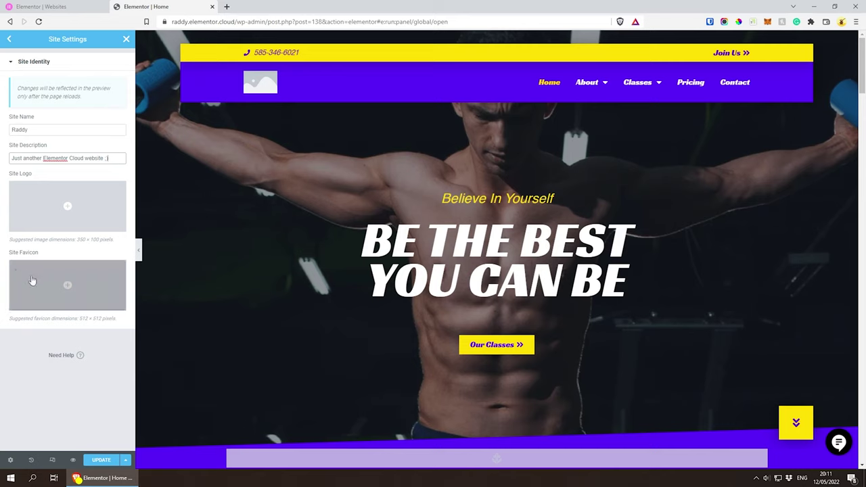
pyautogui.write(')')
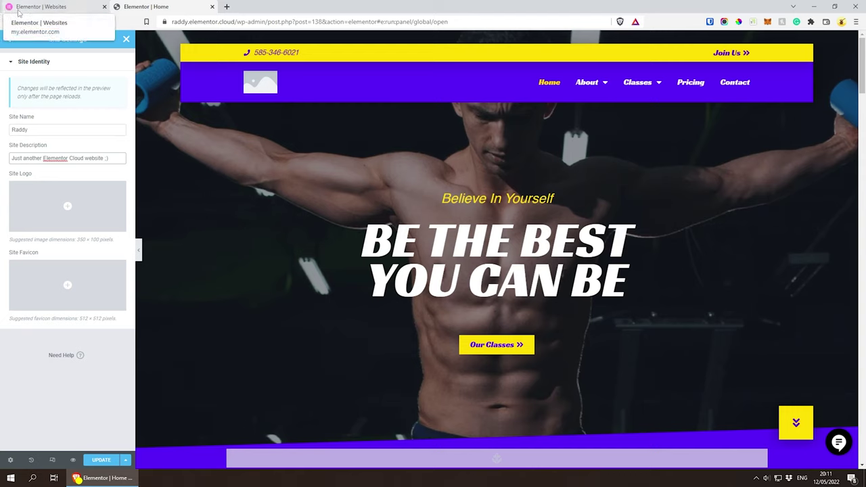
pyautogui.moveTo(86, 295)
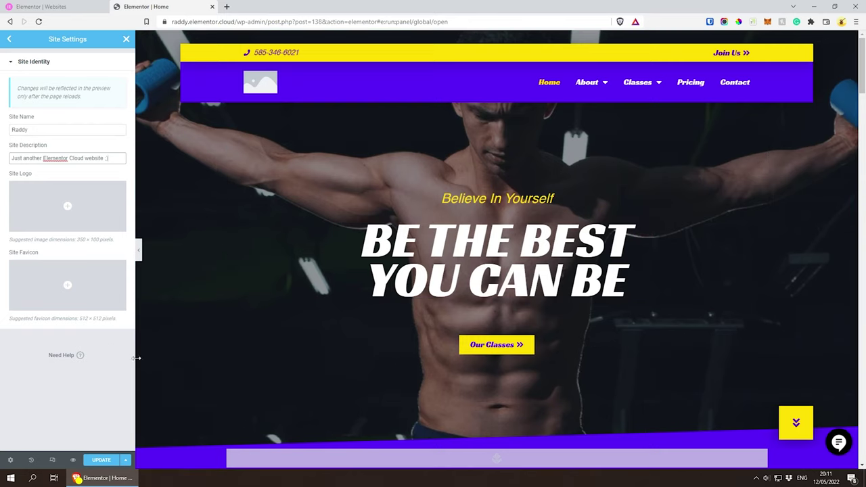
pyautogui.write(')')
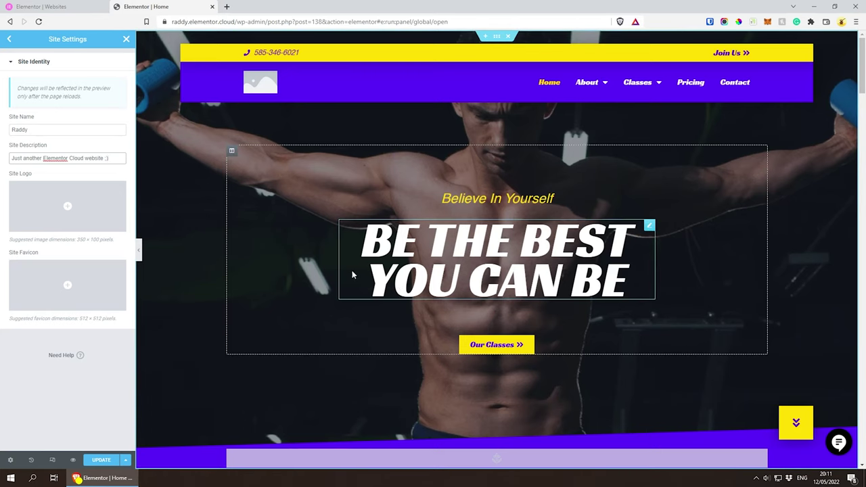
# Upload logo.svg from the ElementorCloud folder to the media library as the image for the site logo
pyautogui.click(67, 207)
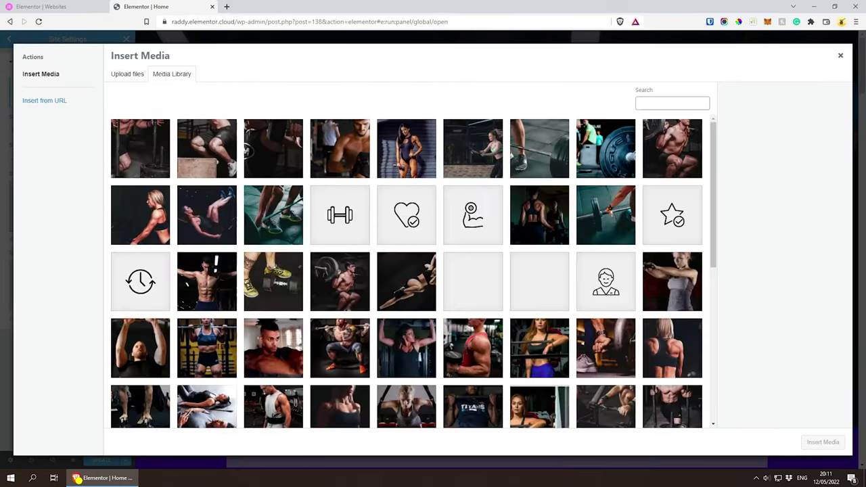
pyautogui.rightClick(105, 478)
pyautogui.press('super+e')
pyautogui.moveTo(860, 109); pyautogui.dragTo(639, 116)
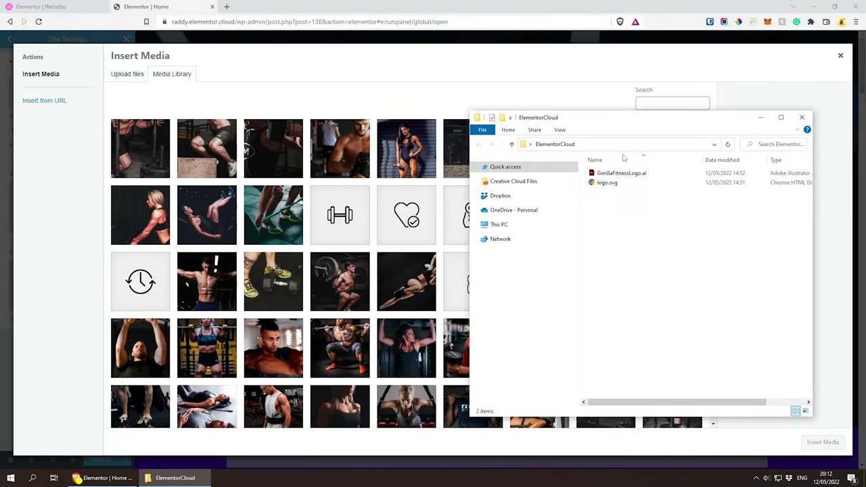
pyautogui.click(615, 186)
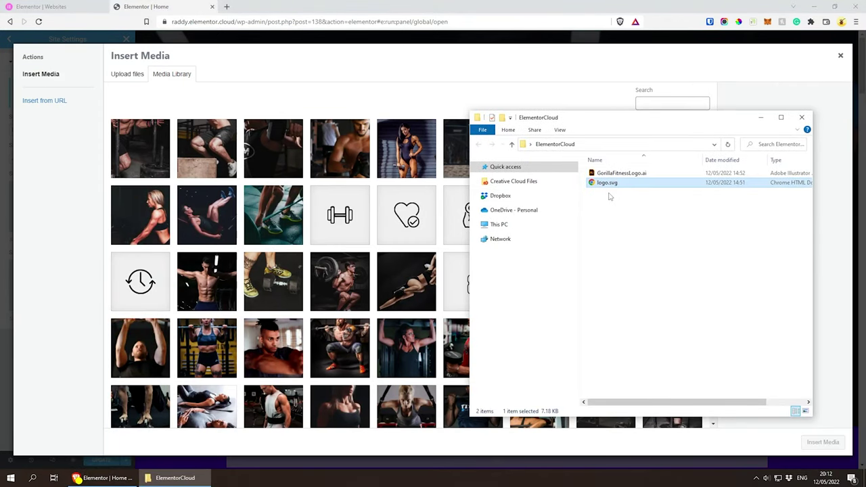
pyautogui.moveTo(622, 189); pyautogui.dragTo(294, 194)
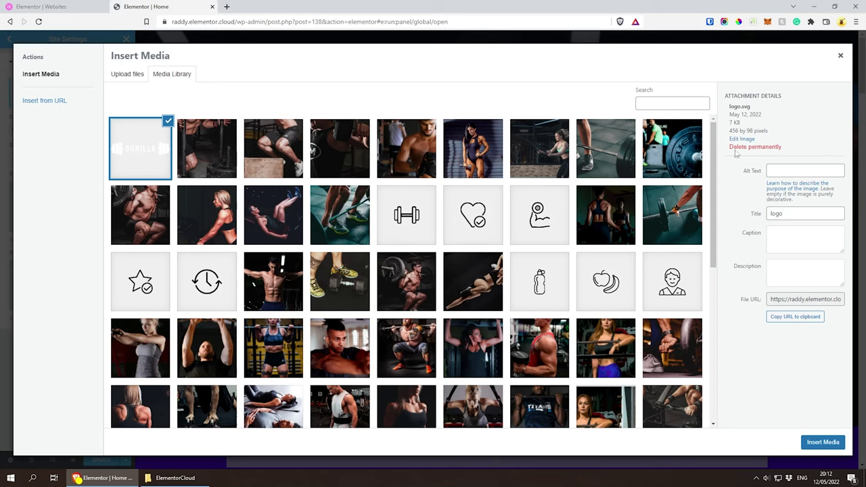
# Insert logo.svg from the media library as the site logo and look over the homepage preview
pyautogui.moveTo(729, 122); pyautogui.dragTo(747, 127)
pyautogui.click(822, 442)
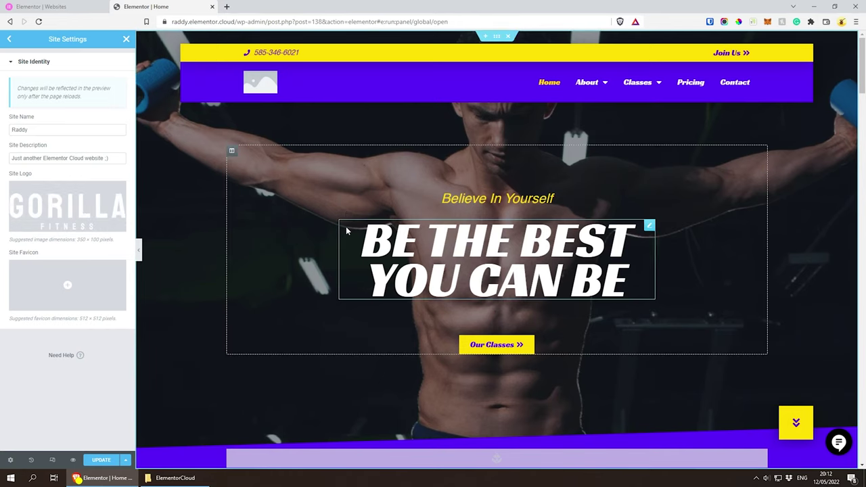
pyautogui.scroll(-6, 345, 226)
pyautogui.scroll(-15, 346, 230)
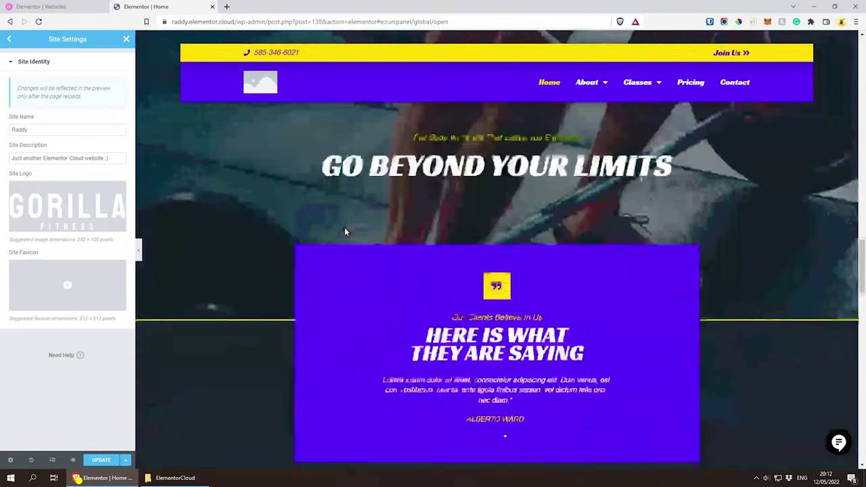
pyautogui.scroll(-10, 344, 230)
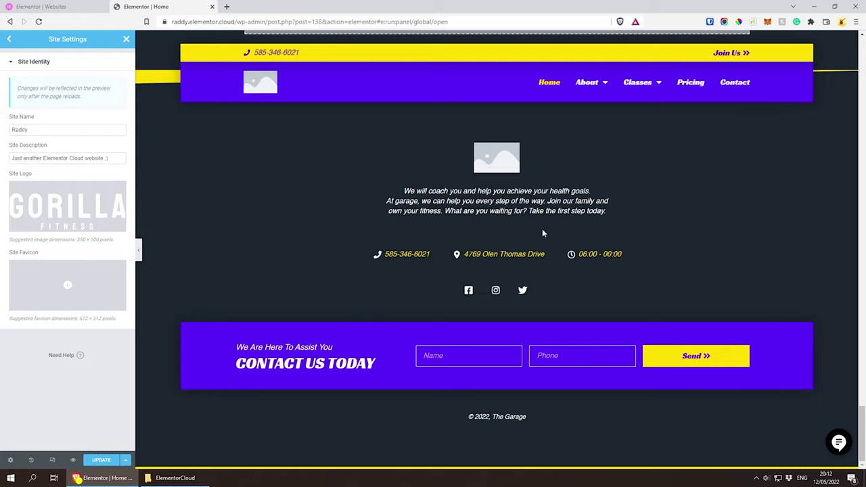
pyautogui.scroll(20, 541, 234)
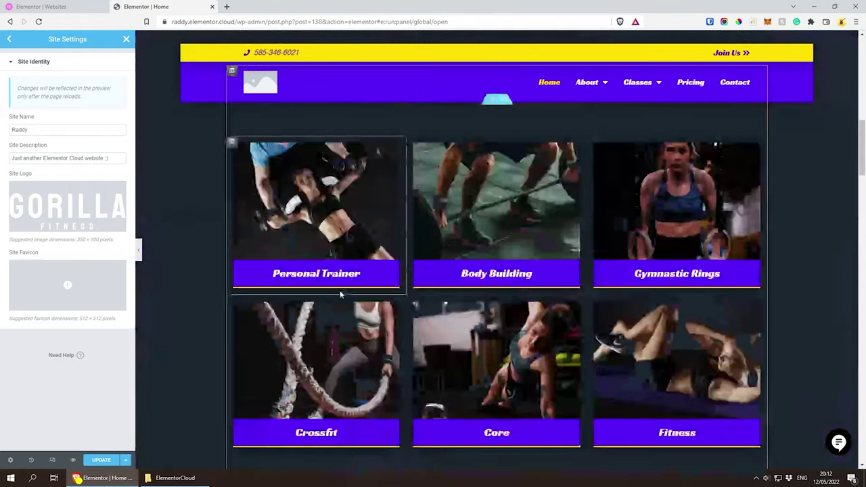
pyautogui.scroll(5, 340, 294)
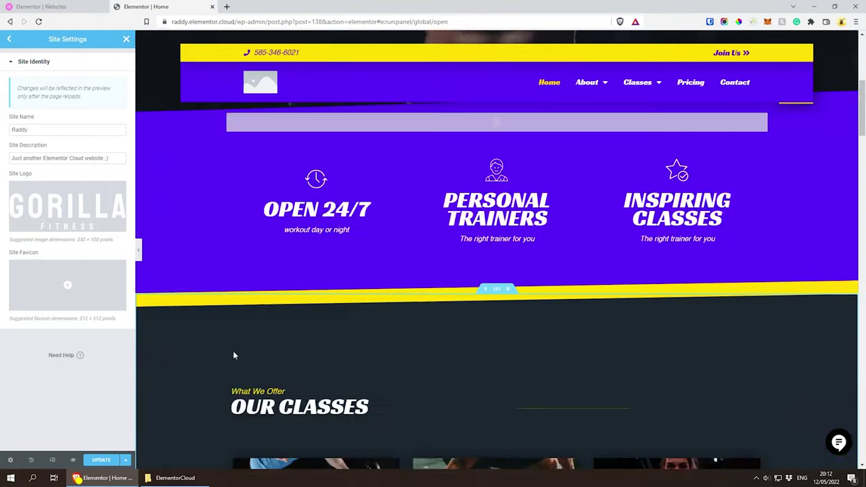
# Save the site identity changes, reload the editor, and check the logo in the homepage's header and footer
pyautogui.click(108, 459)
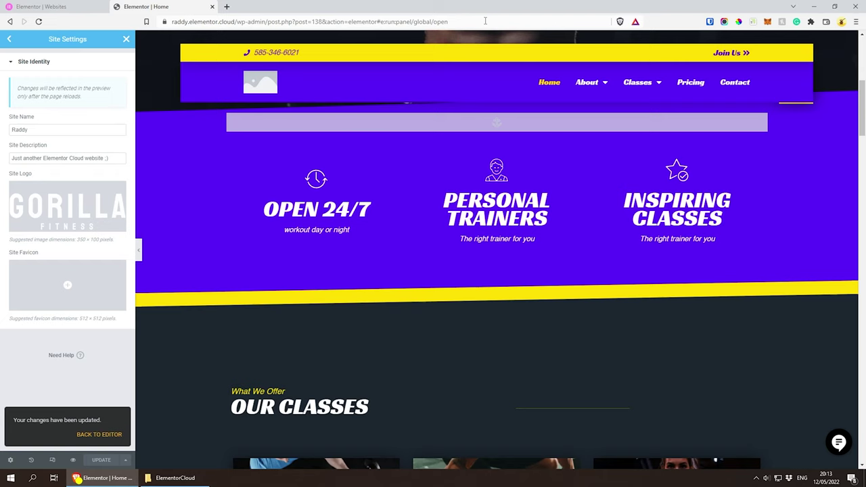
pyautogui.press('F5')
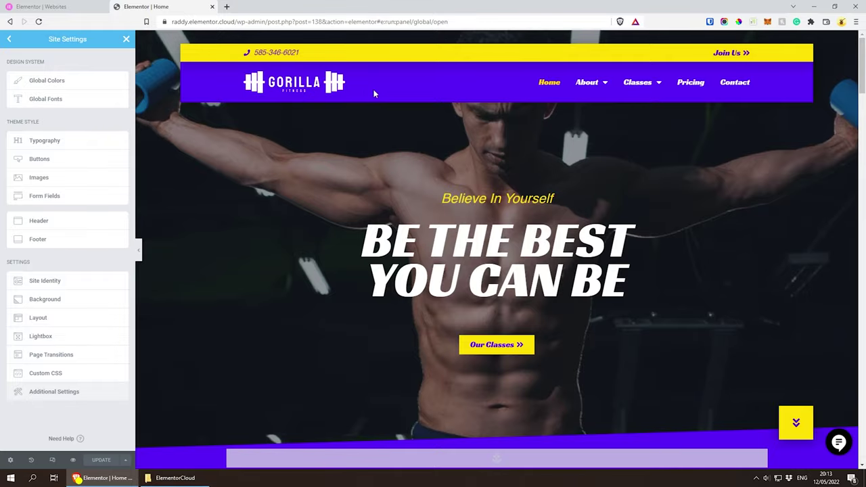
pyautogui.scroll(-20, 364, 195)
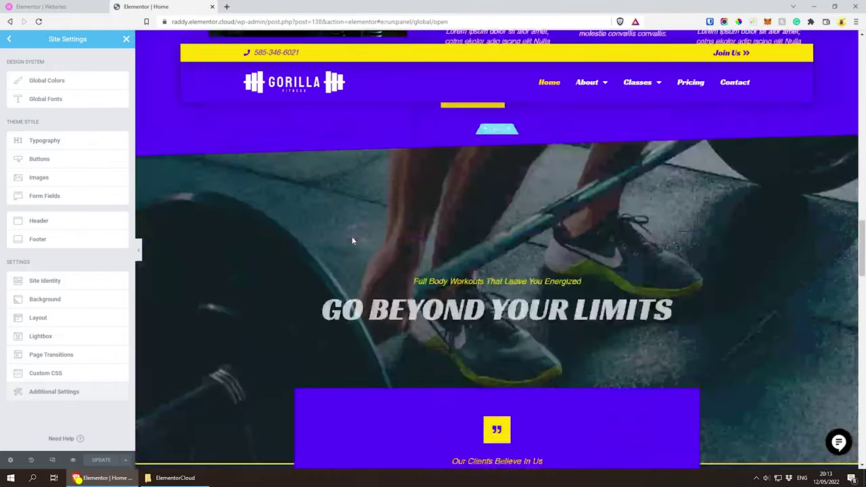
pyautogui.scroll(-20, 352, 240)
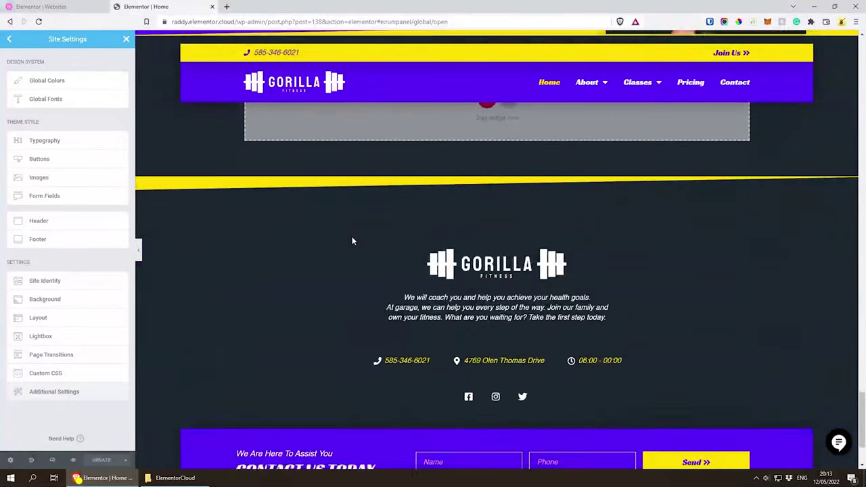
pyautogui.scroll(-2, 352, 240)
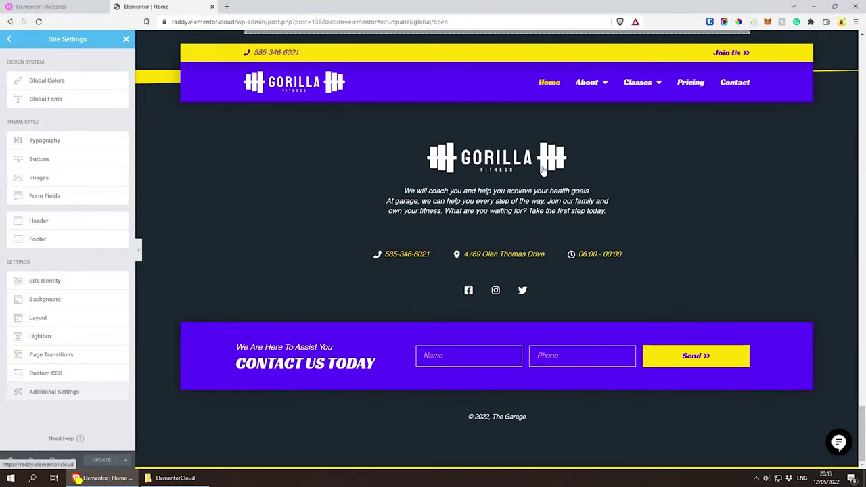
pyautogui.scroll(15, 509, 202)
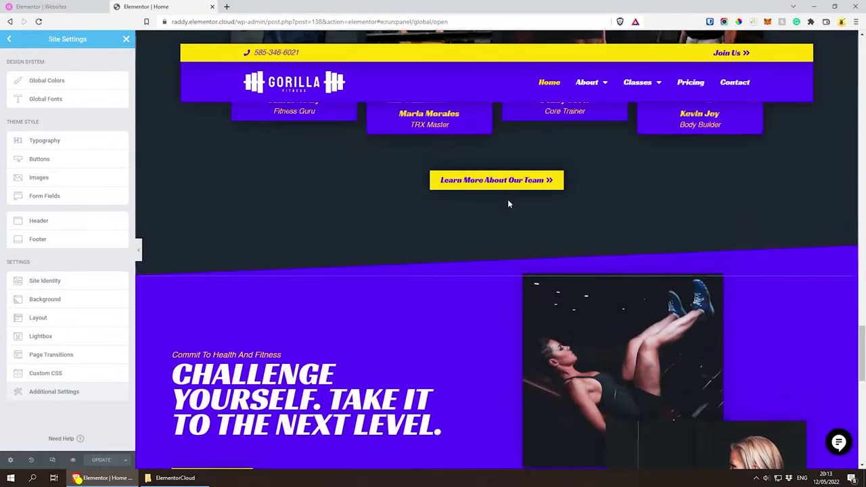
pyautogui.scroll(10, 508, 205)
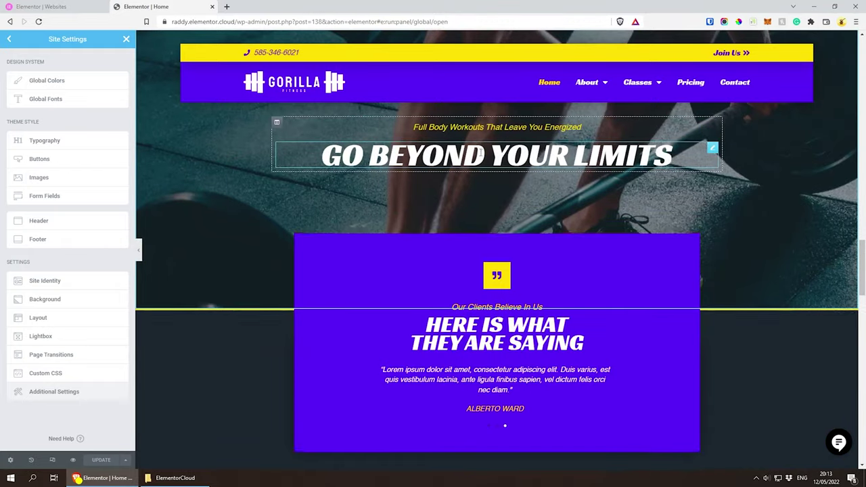
pyautogui.scroll(12, 459, 213)
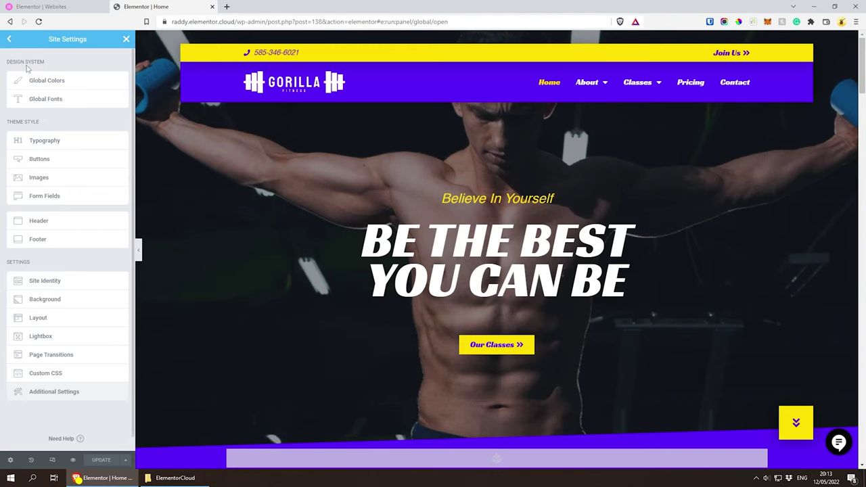
# Open the Global Colors and set the Secondary system color to black, #000000
pyautogui.click(70, 81)
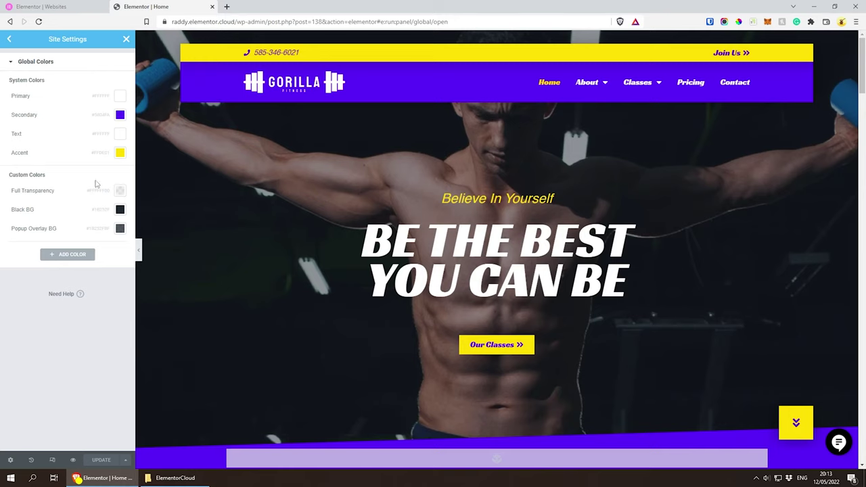
pyautogui.doubleClick(35, 152)
pyautogui.click(66, 176)
pyautogui.click(121, 116)
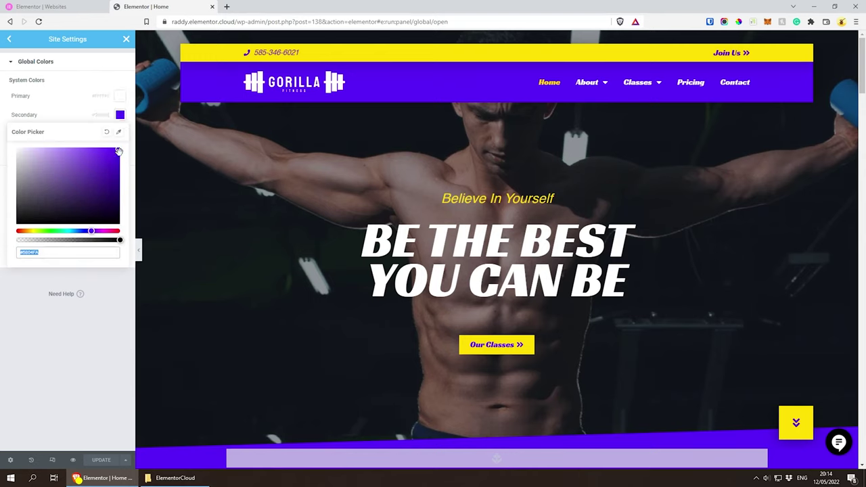
pyautogui.moveTo(118, 149); pyautogui.dragTo(1, 250)
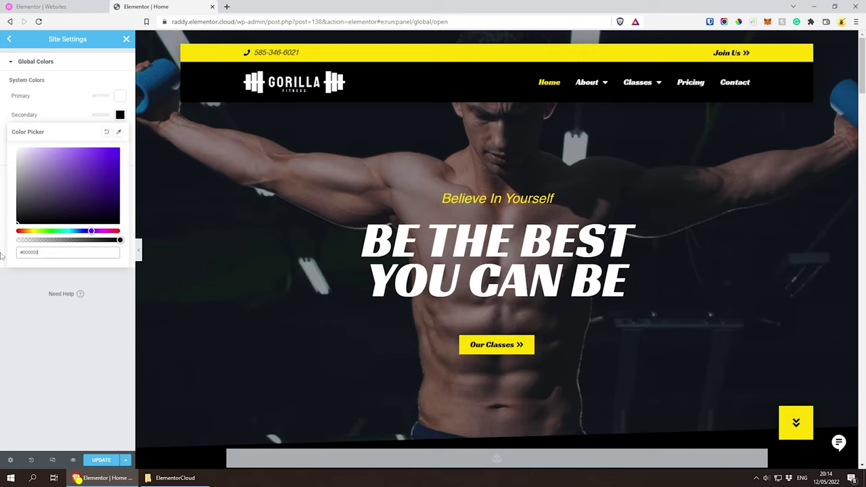
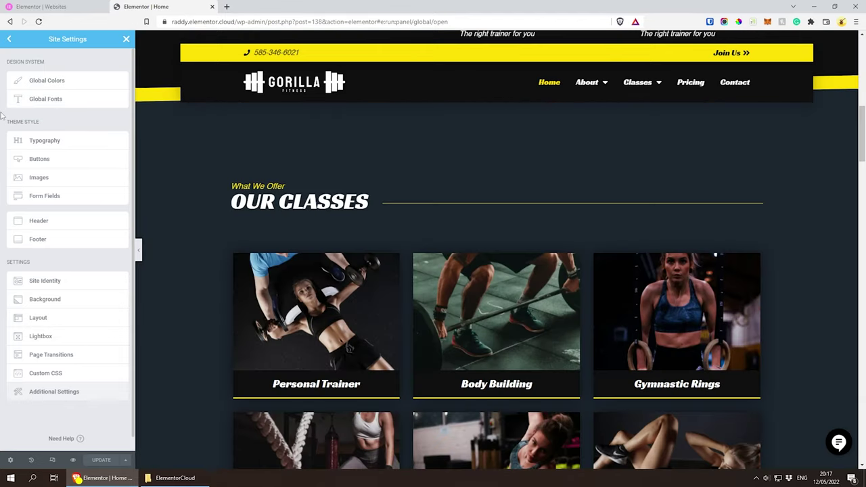
# Open the Global Fonts and set the Hero Main Title font size to 100 px
pyautogui.click(81, 102)
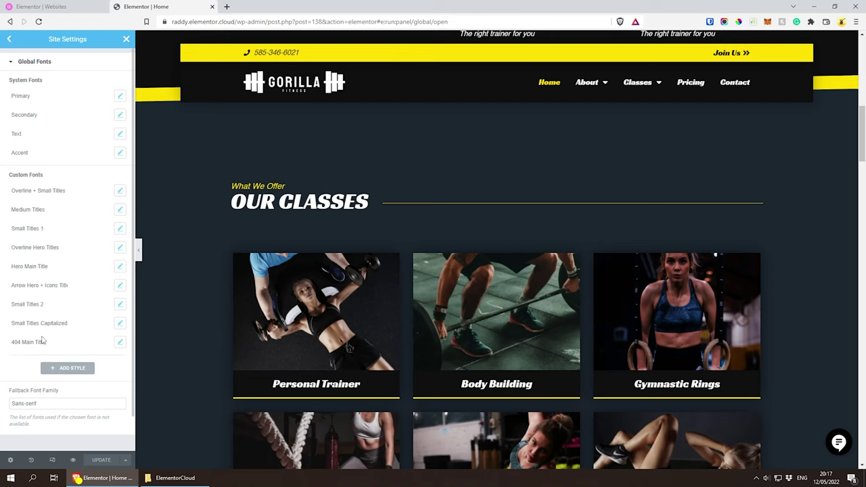
pyautogui.scroll(10, 358, 335)
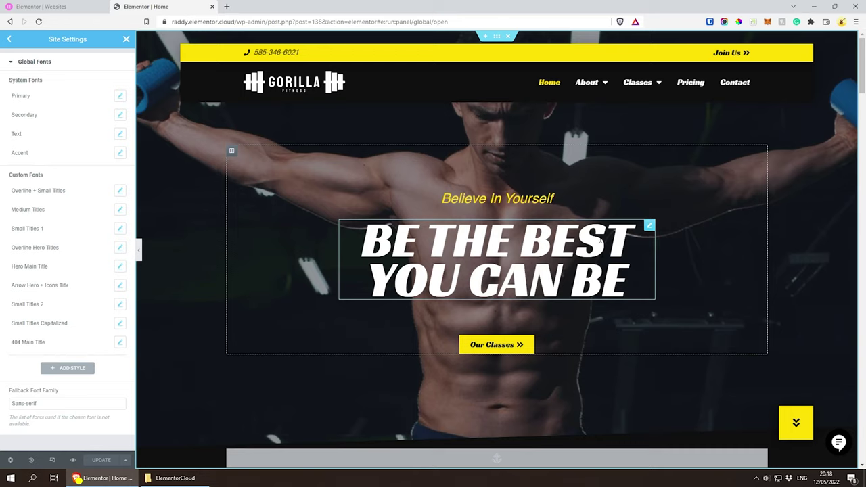
pyautogui.click(39, 266)
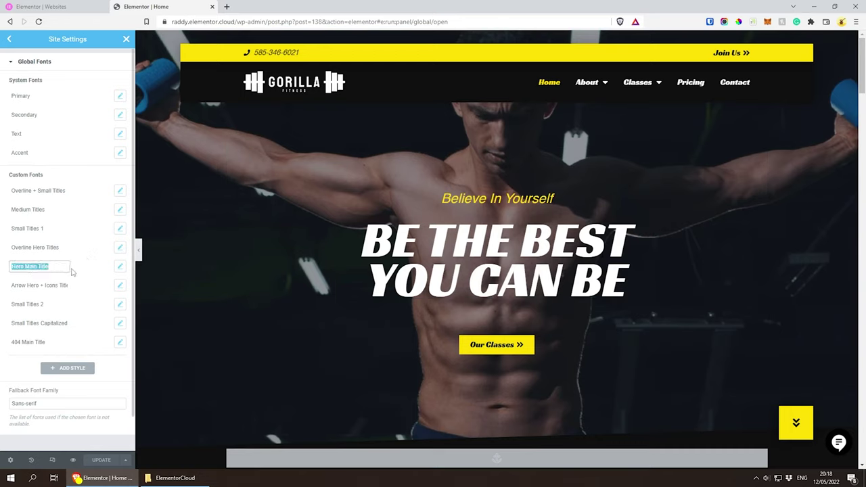
pyautogui.press('Return')
pyautogui.click(120, 266)
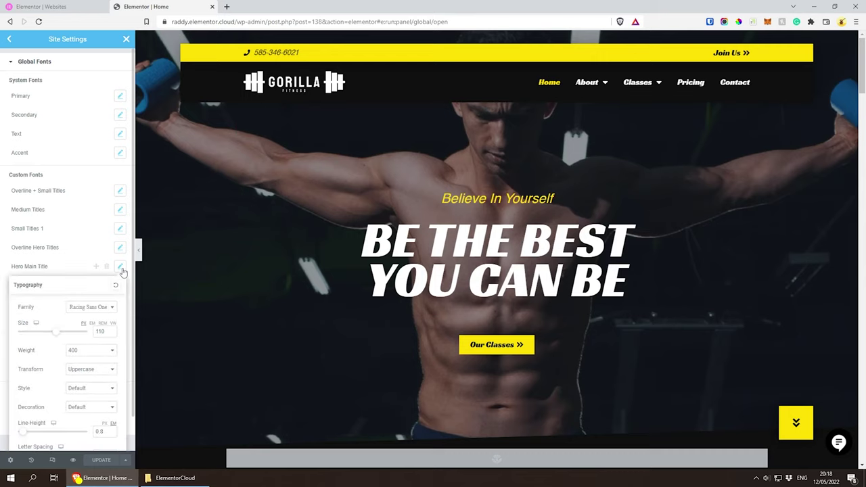
pyautogui.doubleClick(99, 330)
pyautogui.write('100')
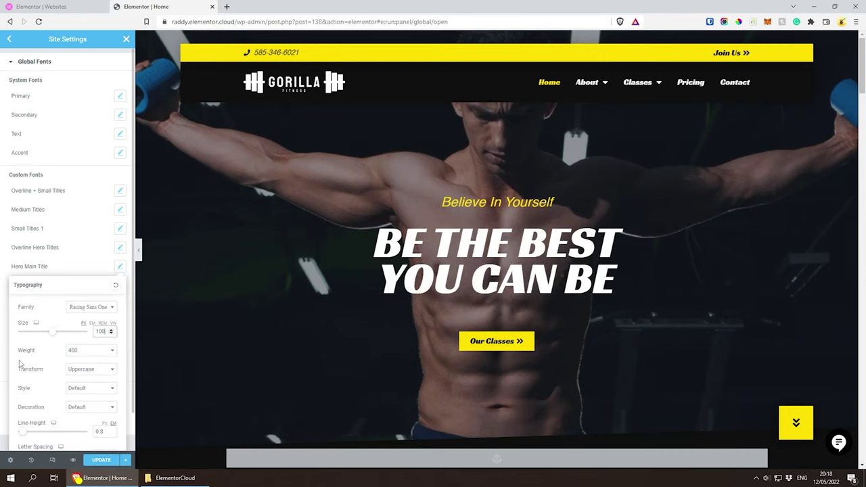
# Try the Hero Main Title font size down to 92 px, return it to 100 px, and review its remaining typography options
pyautogui.press('Down')
pyautogui.press('Down')
pyautogui.press('Down')
pyautogui.press('Down')
pyautogui.press('Down')
pyautogui.press('Down')
pyautogui.press('Down')
pyautogui.press('Down')
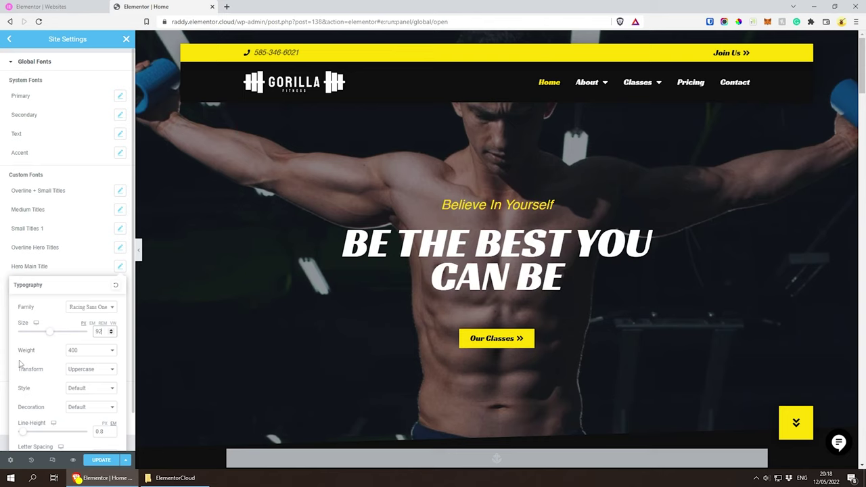
pyautogui.press('Up')
pyautogui.press('Up')
pyautogui.press('Up')
pyautogui.press('Up')
pyautogui.press('Up')
pyautogui.press('Up')
pyautogui.press('Up')
pyautogui.press('Up')
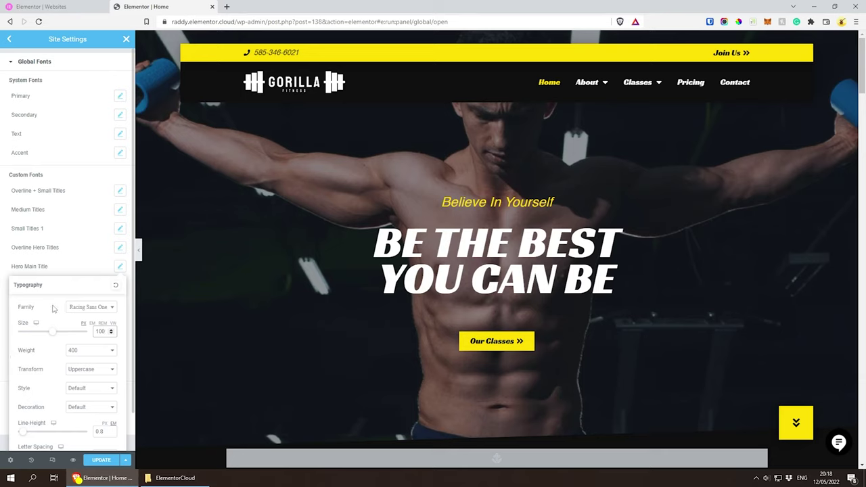
pyautogui.scroll(-1, 37, 357)
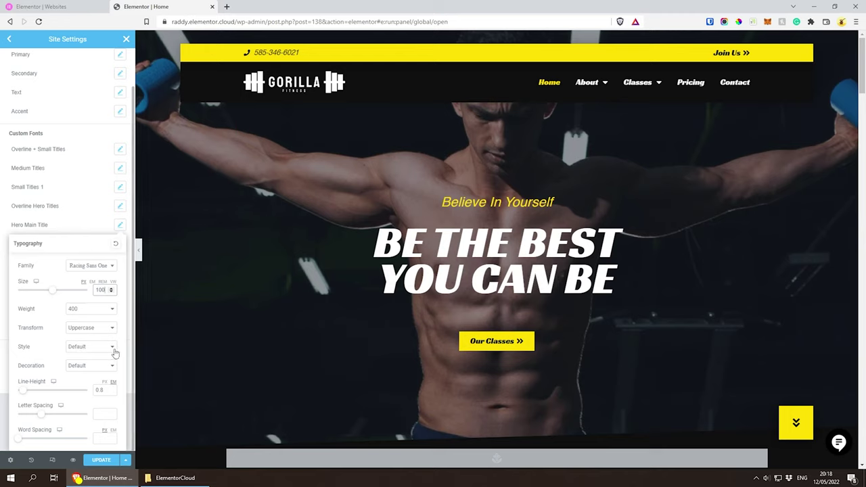
pyautogui.click(75, 231)
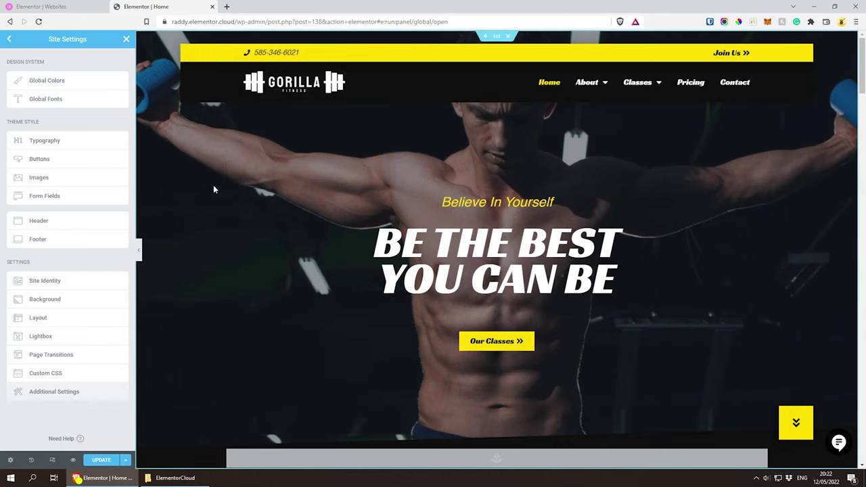
# Leave the site settings, discarding the unsaved changes, and open the header for editing
pyautogui.click(9, 38)
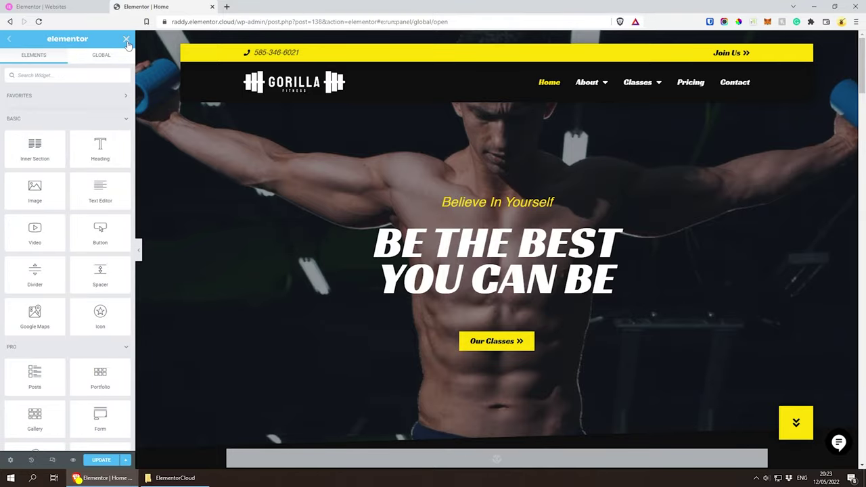
pyautogui.click(128, 43)
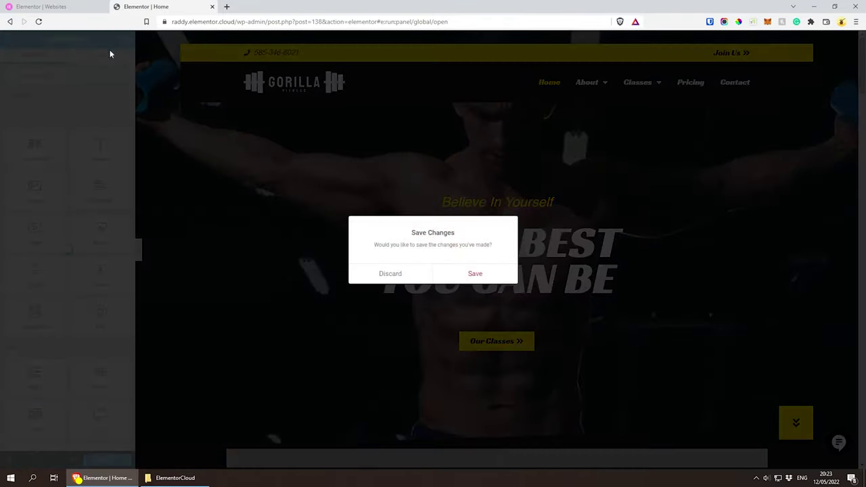
pyautogui.click(392, 274)
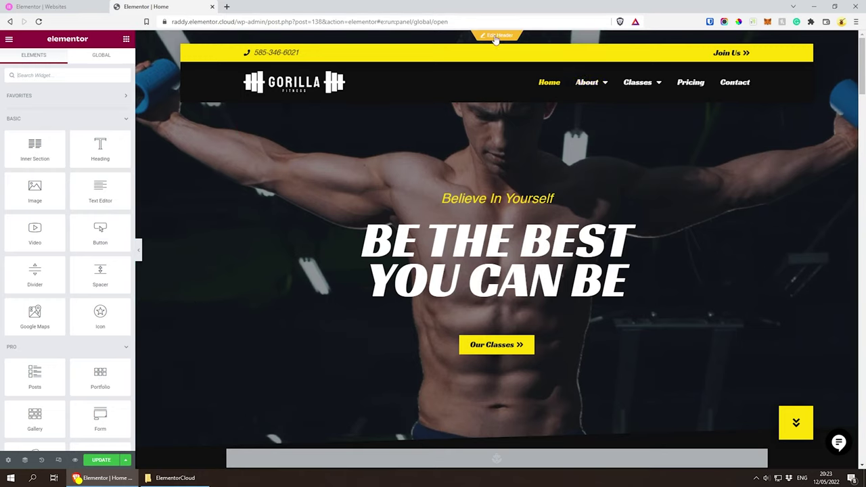
pyautogui.click(495, 36)
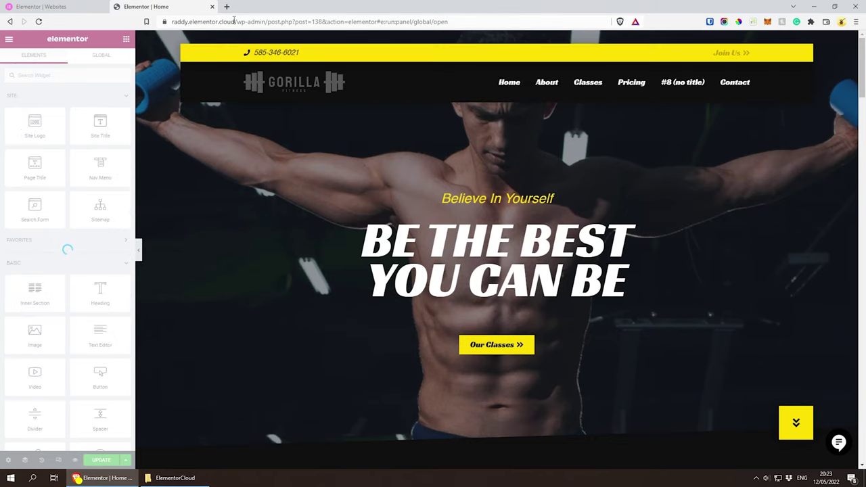
# Open the live site raddy.elementor.cloud in a new tab, open its Header in the Elementor editor, and close that tab
pyautogui.moveTo(231, 21); pyautogui.dragTo(233, 9)
pyautogui.hotkey('ctrl', 'c')
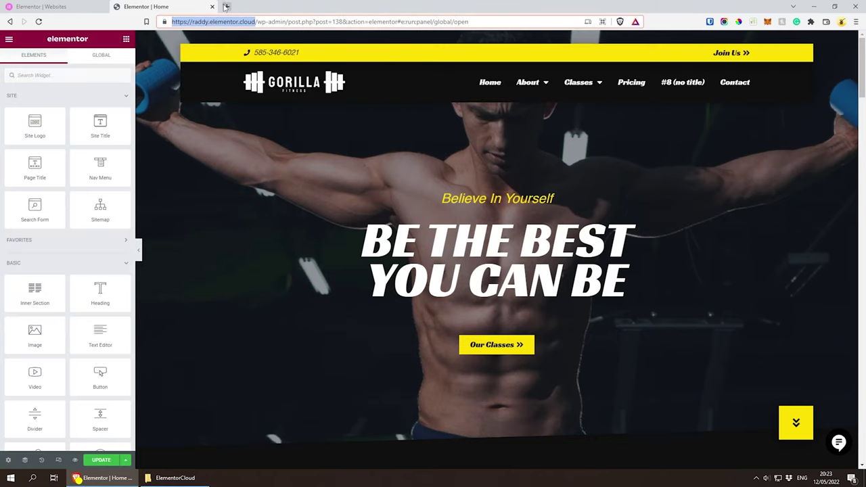
pyautogui.click(226, 6)
pyautogui.hotkey('ctrl', 'v')
pyautogui.press('Return')
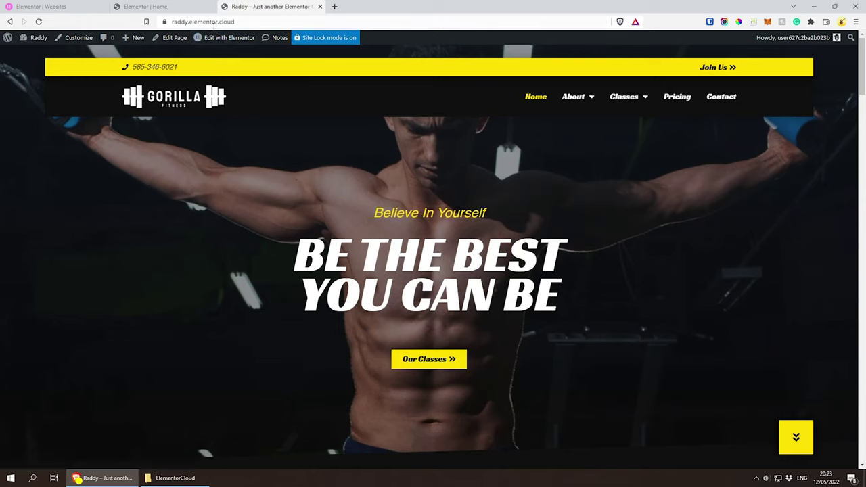
pyautogui.moveTo(216, 42)
pyautogui.click(210, 79)
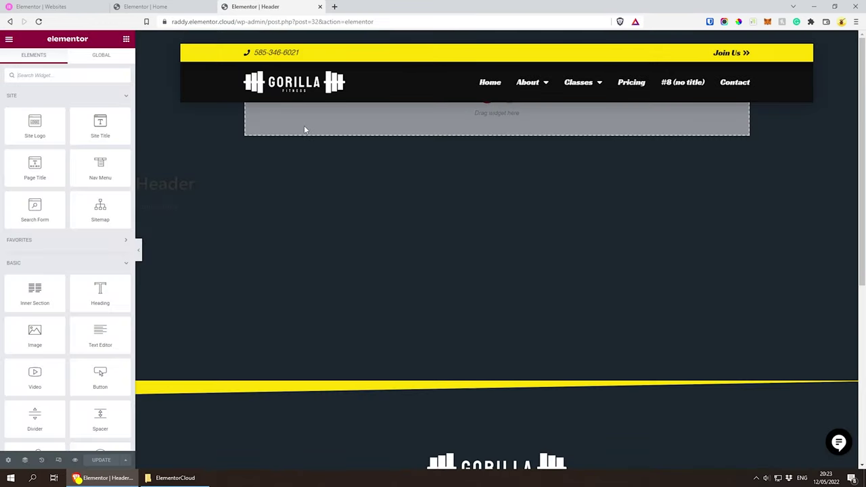
pyautogui.click(320, 6)
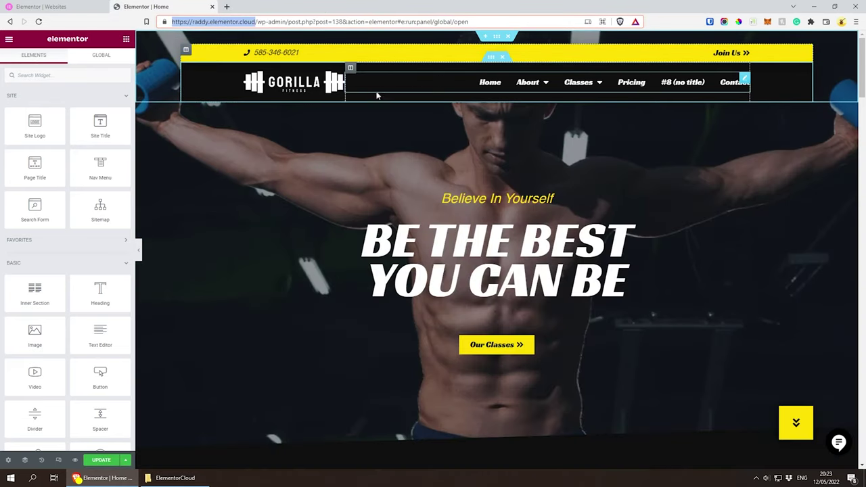
# Try adding extra digits to the phone number in the header's yellow bar, and remove them again
pyautogui.click(301, 55)
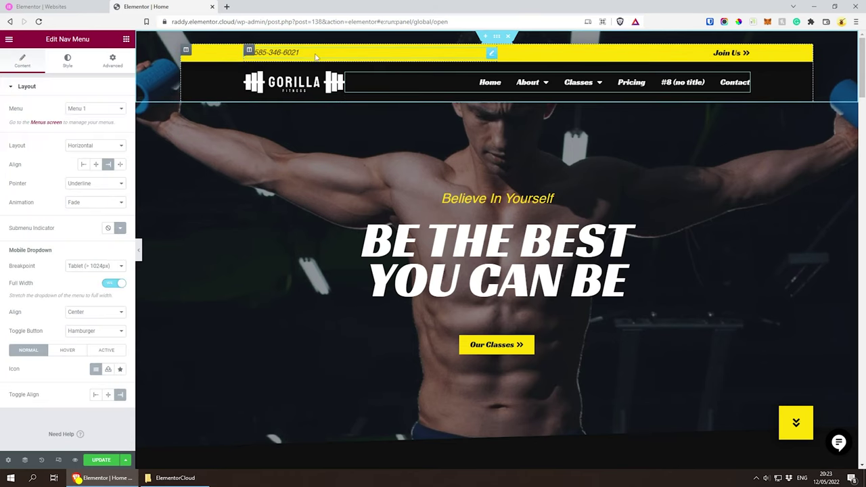
pyautogui.click(298, 52)
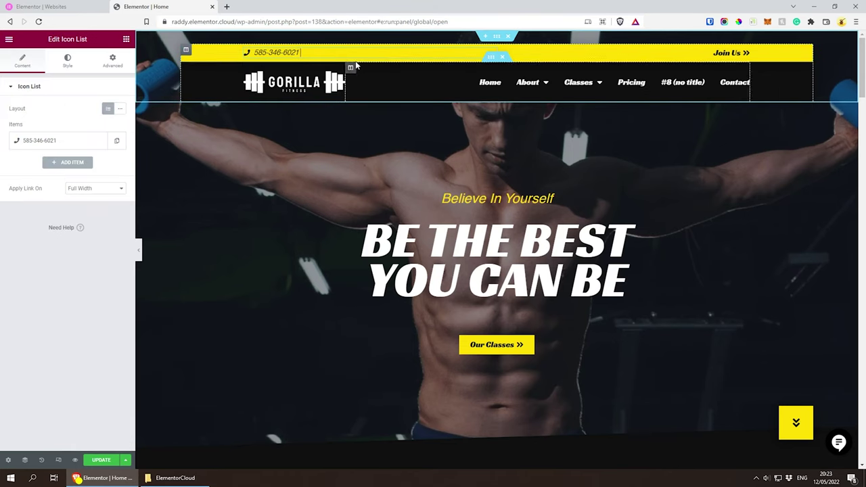
pyautogui.write('3123213')
pyautogui.press('BackSpace')
pyautogui.press('BackSpace')
pyautogui.press('BackSpace')
pyautogui.press('BackSpace')
pyautogui.press('BackSpace')
pyautogui.press('BackSpace')
pyautogui.press('BackSpace')
pyautogui.press('BackSpace')
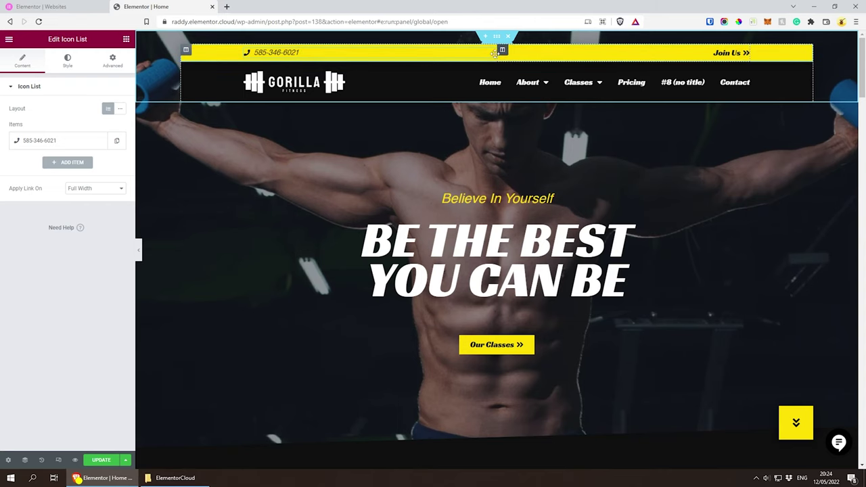
# Swap the phone number and Join Us columns in the header's yellow bar, and swap them back
pyautogui.moveTo(502, 49); pyautogui.dragTo(318, 55)
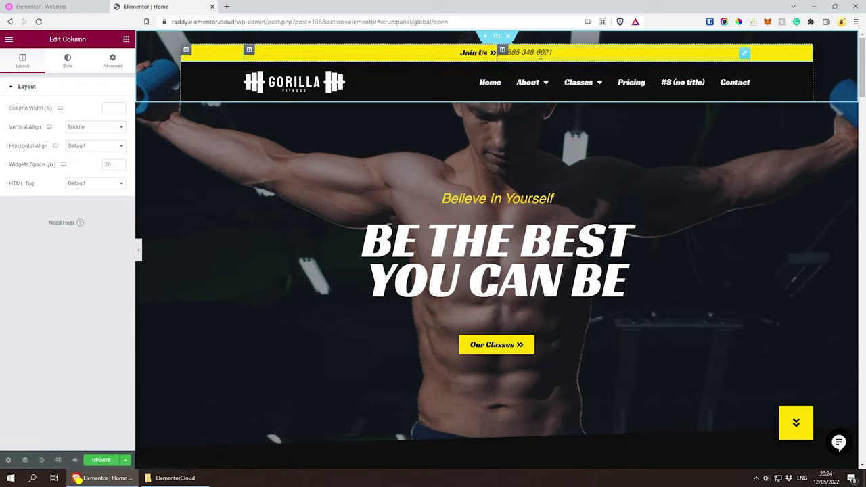
pyautogui.moveTo(502, 50); pyautogui.dragTo(350, 54)
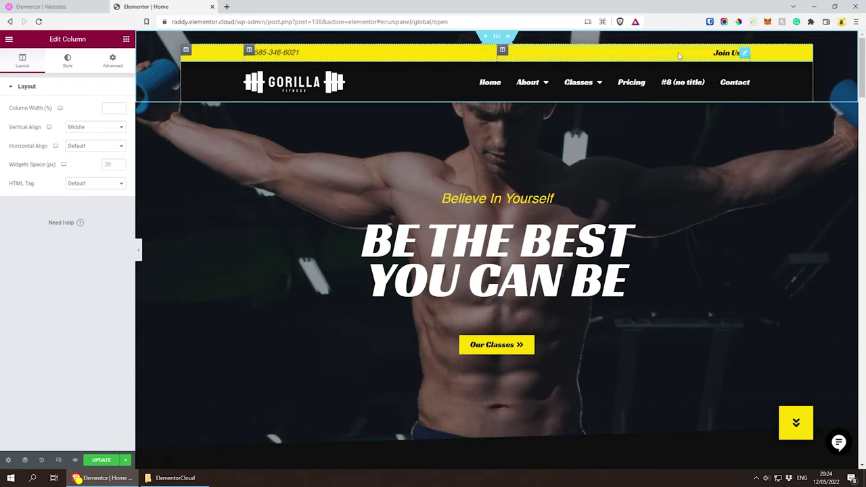
# Open the Navigator and examine the header's structure through its section, main column, both inner sections and their columns
pyautogui.click(496, 47)
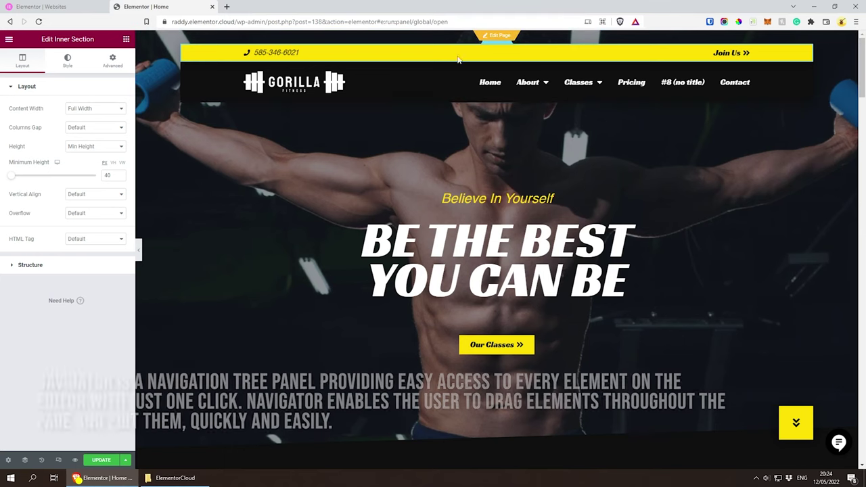
pyautogui.click(25, 460)
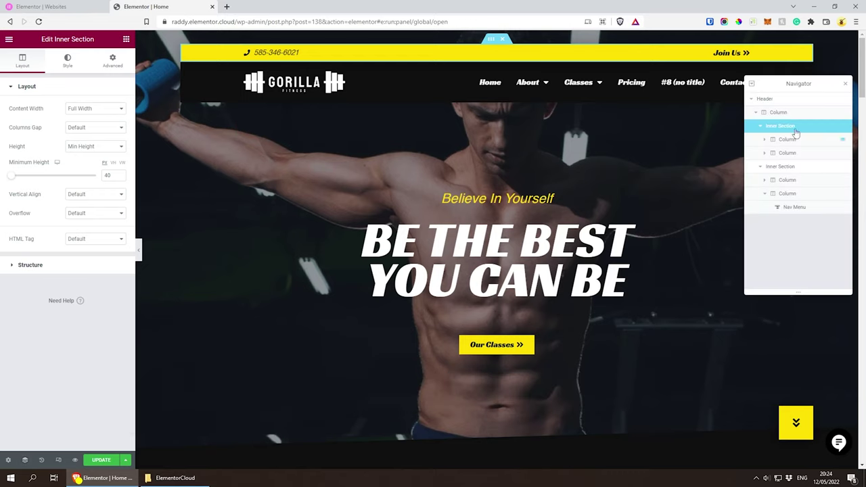
pyautogui.moveTo(804, 86); pyautogui.dragTo(800, 87)
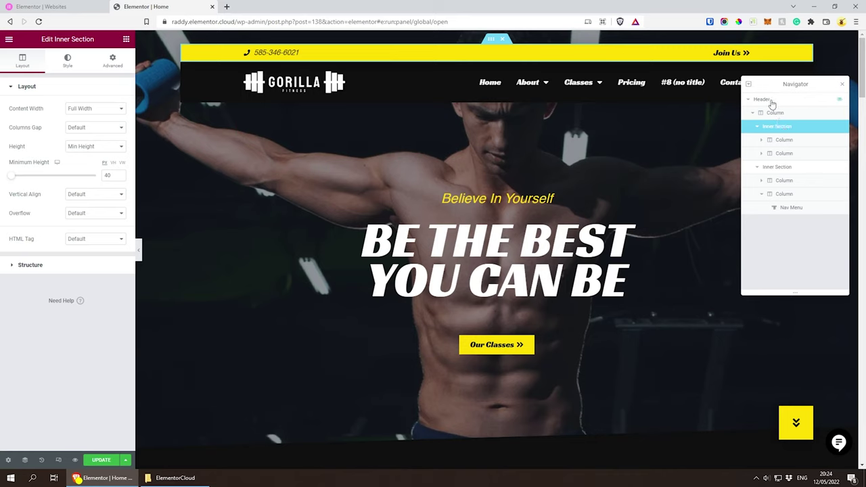
pyautogui.click(773, 102)
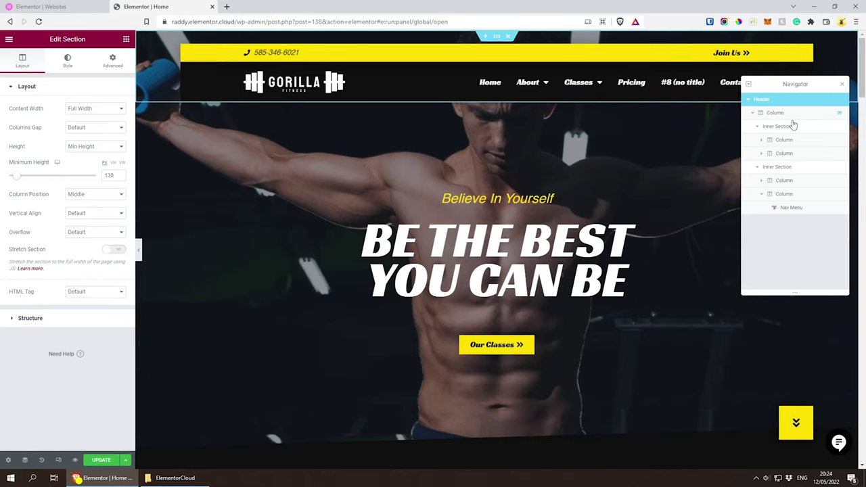
pyautogui.click(781, 115)
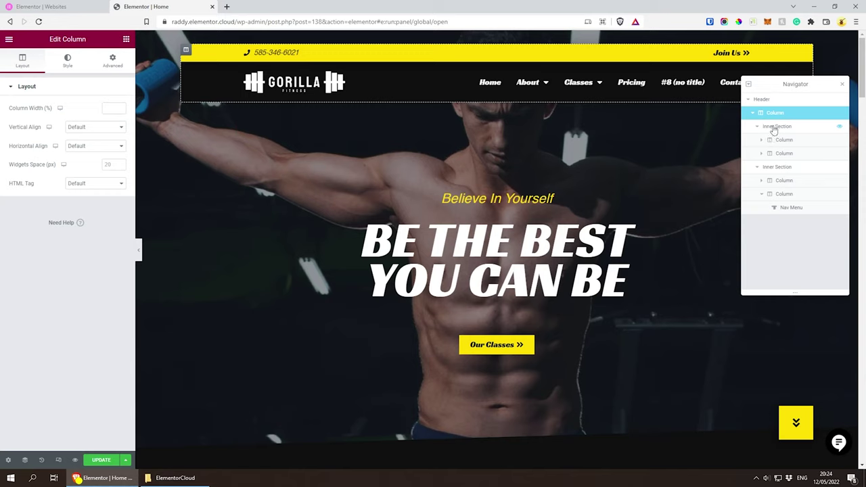
pyautogui.click(776, 127)
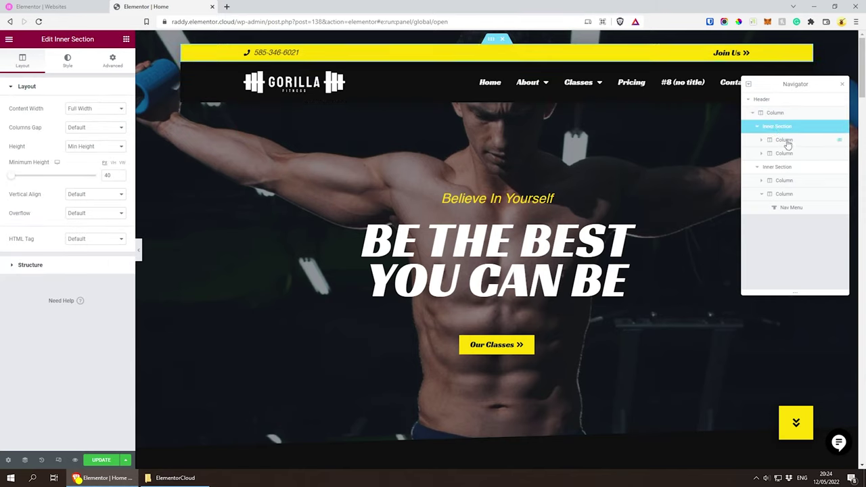
pyautogui.click(786, 142)
pyautogui.click(787, 154)
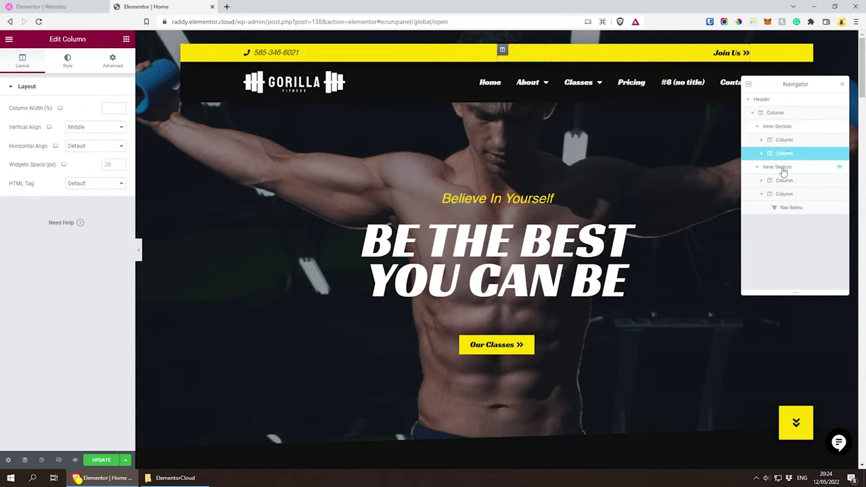
pyautogui.click(781, 168)
pyautogui.click(781, 181)
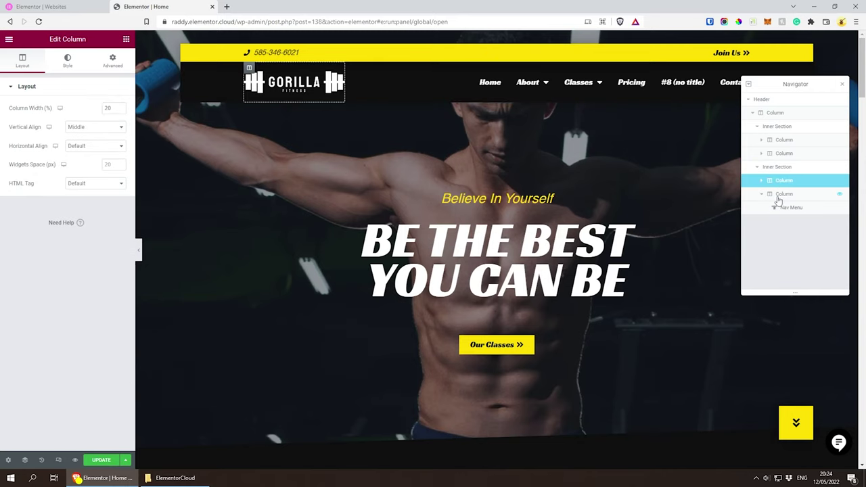
pyautogui.click(779, 194)
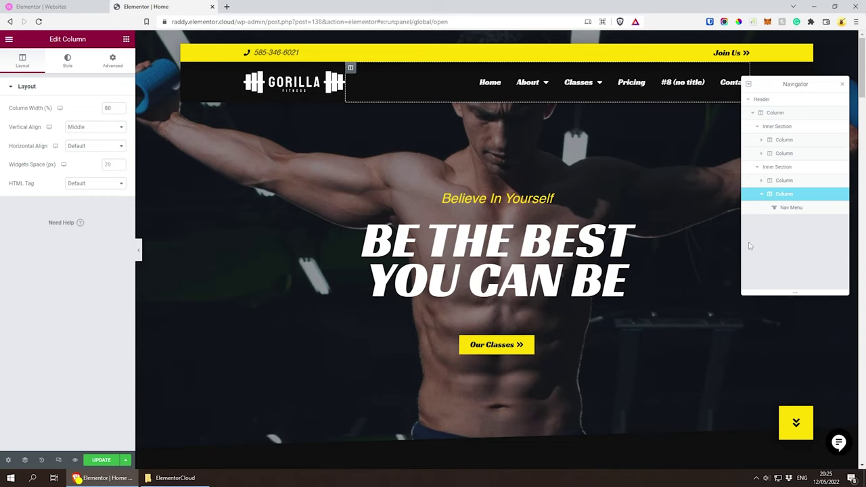
pyautogui.click(795, 195)
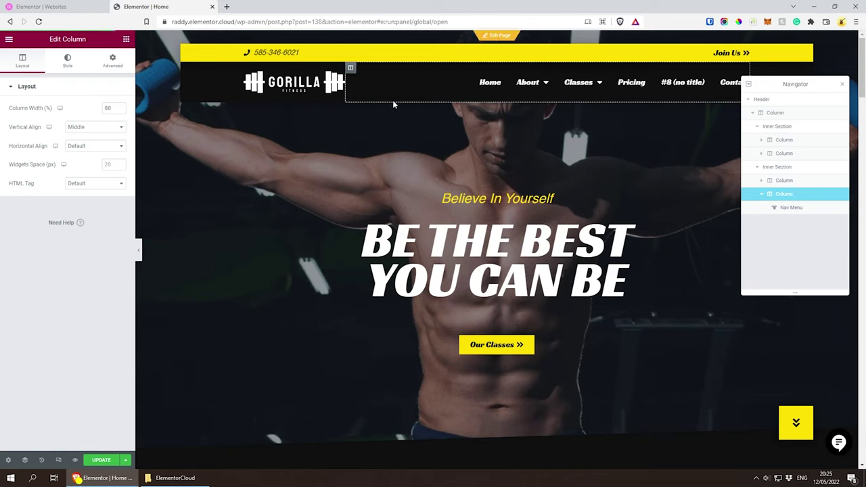
# Examine the site logo and nav menu widgets in the header, keeping Menu 1 as the nav menu's source
pyautogui.click(292, 92)
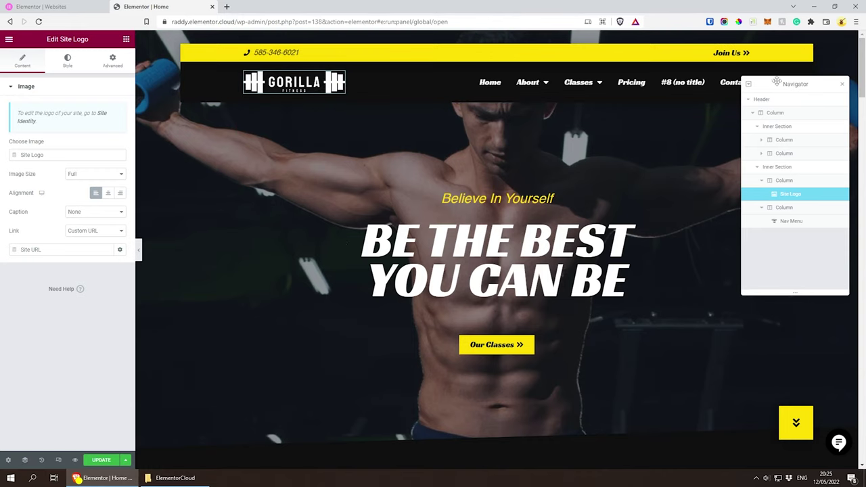
pyautogui.moveTo(777, 82); pyautogui.dragTo(742, 167)
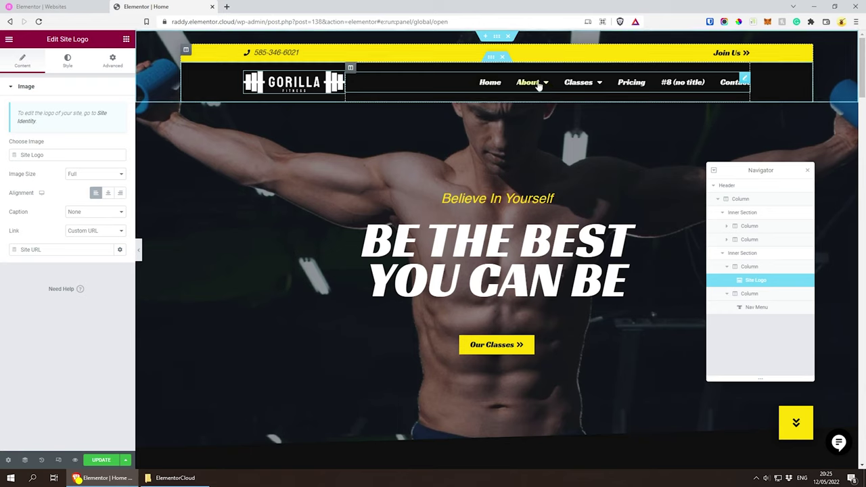
pyautogui.click(559, 82)
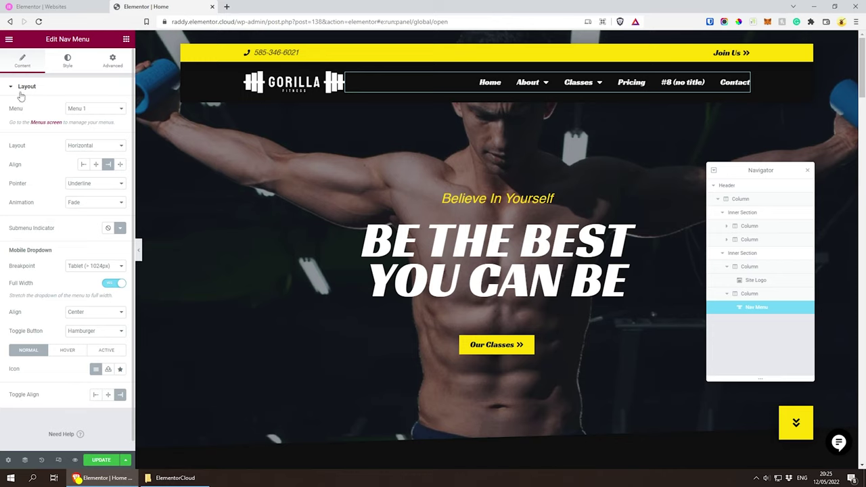
pyautogui.moveTo(7, 109); pyautogui.dragTo(31, 110)
pyautogui.click(3, 118)
pyautogui.click(88, 110)
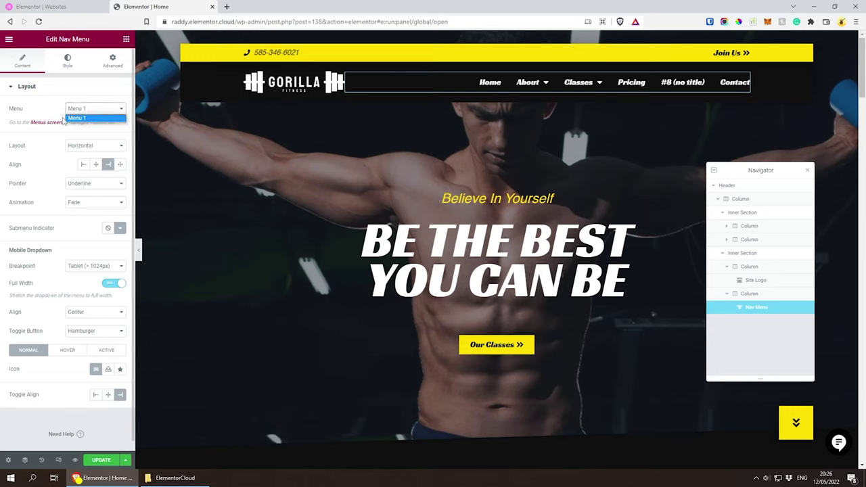
pyautogui.click(75, 121)
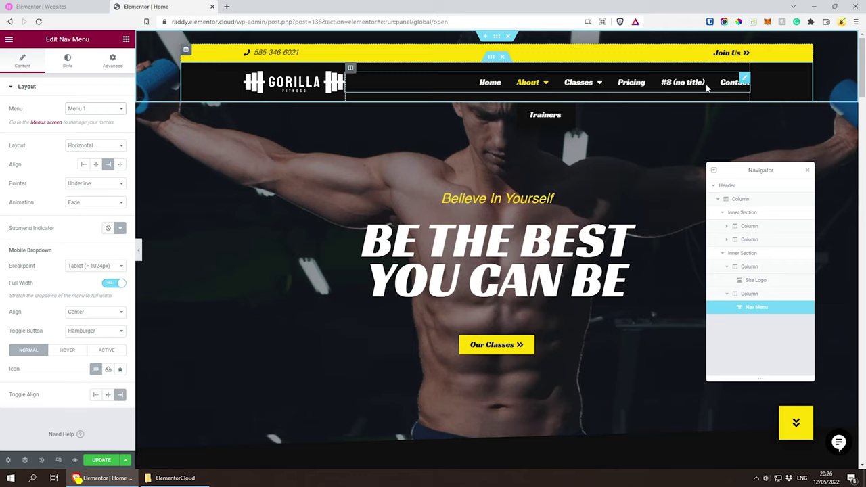
# Open the WordPress Menus screen from the nav menu settings and remove the invalid "#8 (no title)" item from Menu 1
pyautogui.click(51, 125)
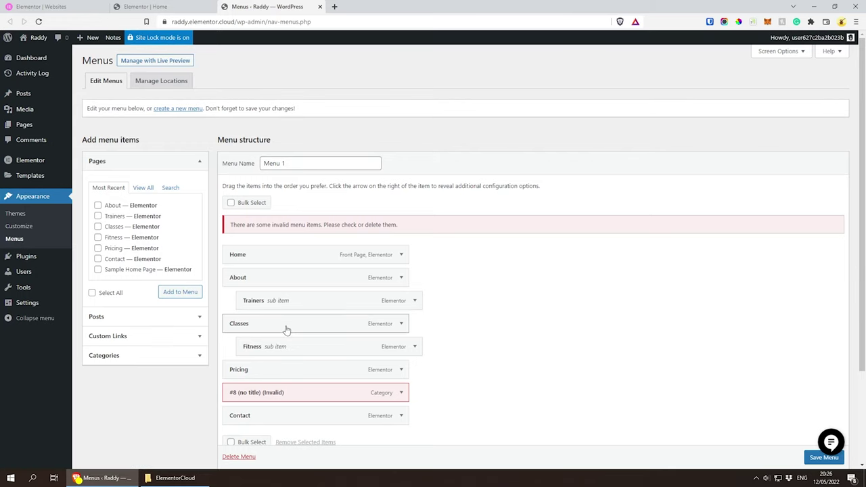
pyautogui.moveTo(308, 165); pyautogui.dragTo(245, 181)
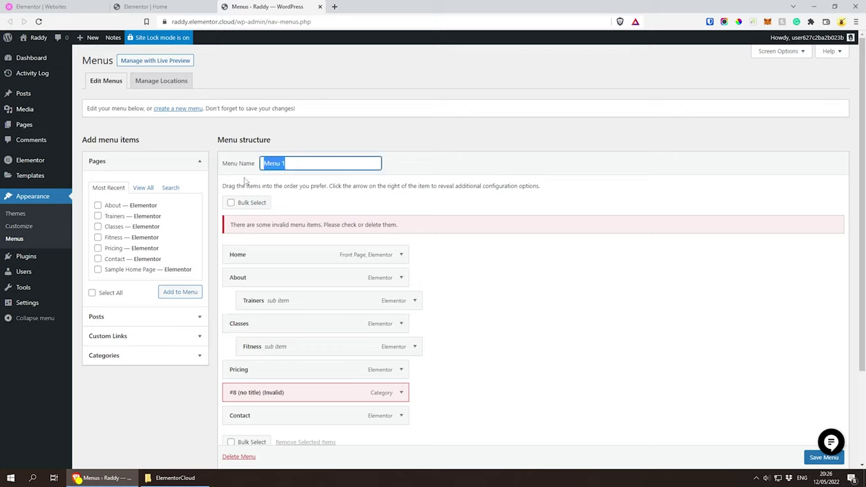
pyautogui.click(418, 148)
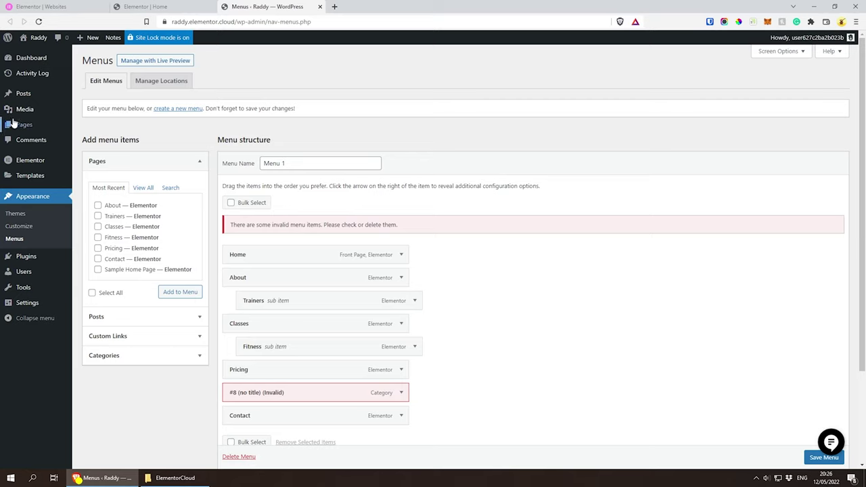
pyautogui.scroll(-1, 351, 389)
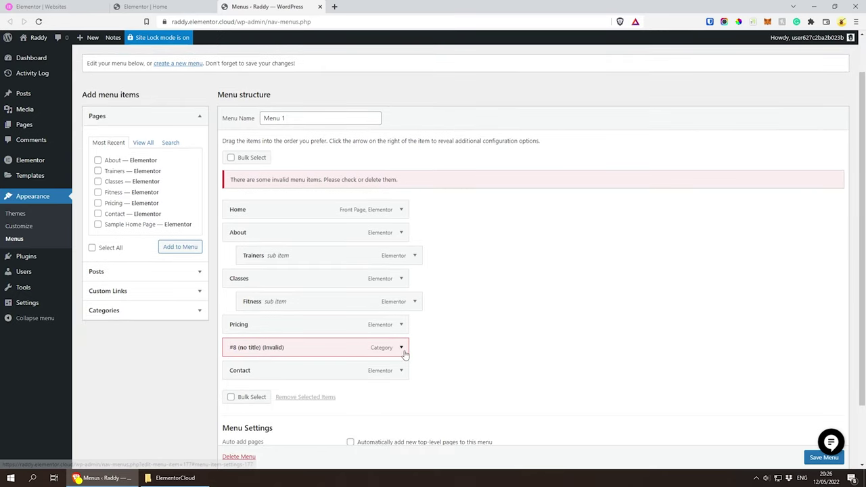
pyautogui.scroll(-1, 404, 354)
pyautogui.click(401, 301)
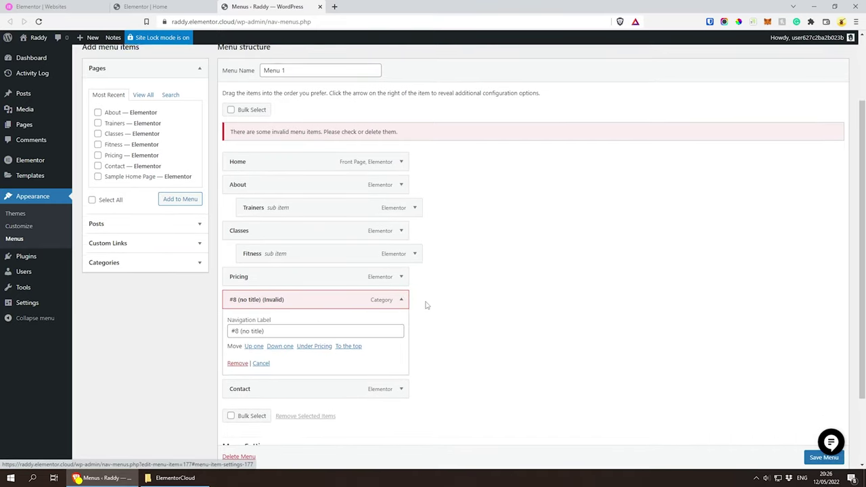
pyautogui.scroll(-1, 426, 305)
pyautogui.click(235, 318)
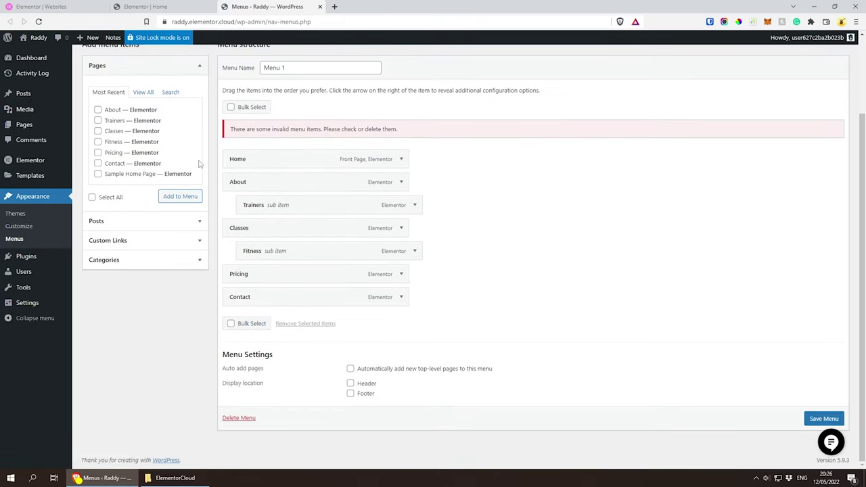
# Nest the Contact item under Pricing as a sub item, and return it to the top level
pyautogui.moveTo(250, 161)
pyautogui.mouseDown()
pyautogui.moveTo(248, 193)
pyautogui.moveTo(245, 163)
pyautogui.mouseUp()
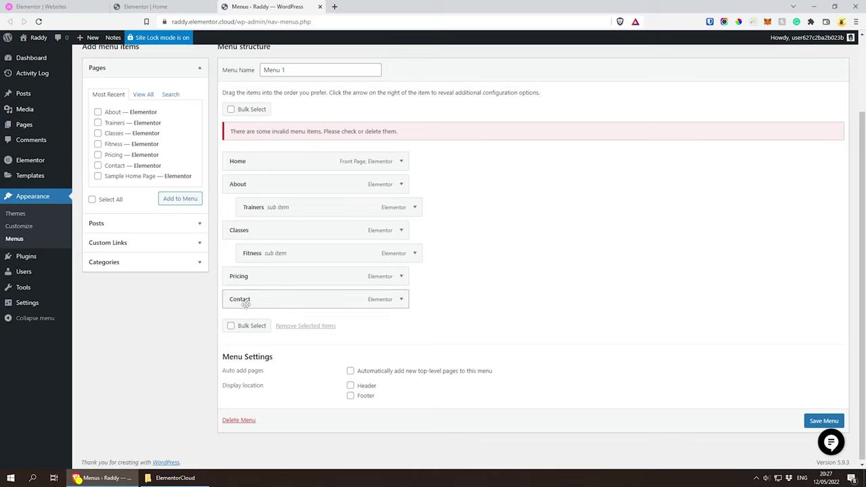
pyautogui.moveTo(241, 305); pyautogui.dragTo(267, 304)
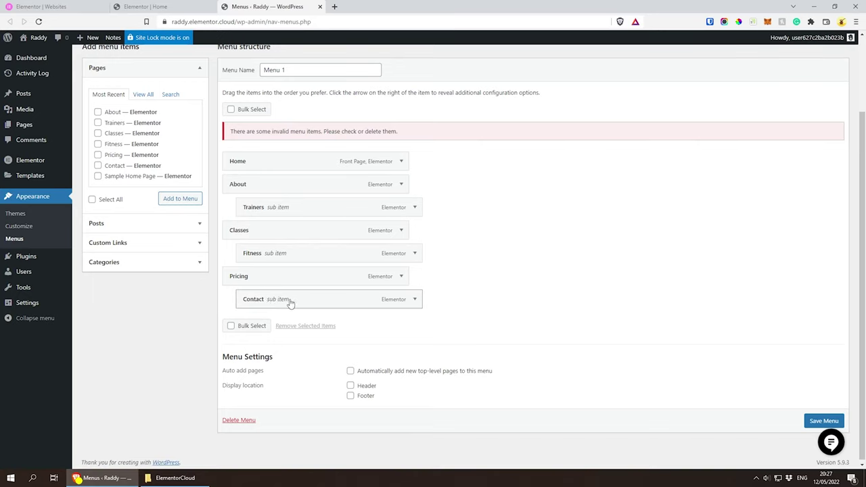
pyautogui.moveTo(307, 304); pyautogui.dragTo(292, 305)
# Save Menu 1 and open raddy.elementor.cloud in a new tab to check the header menu
pyautogui.click(809, 426)
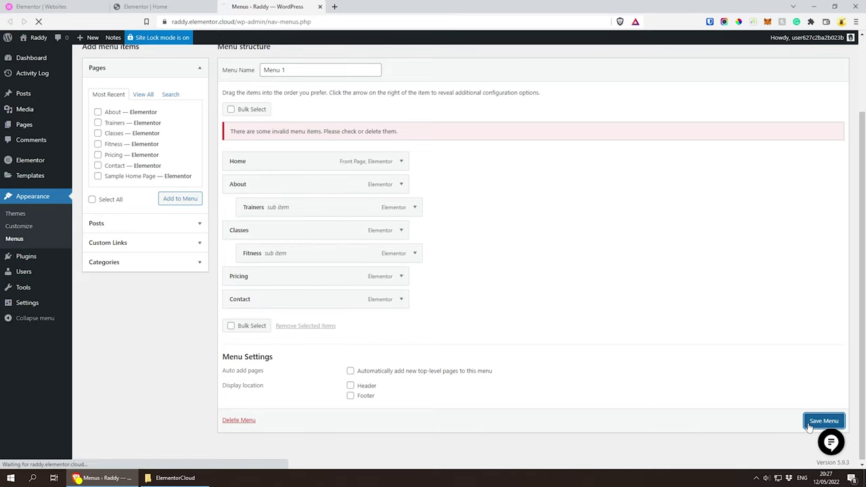
pyautogui.click(162, 7)
pyautogui.moveTo(235, 21); pyautogui.dragTo(334, 7)
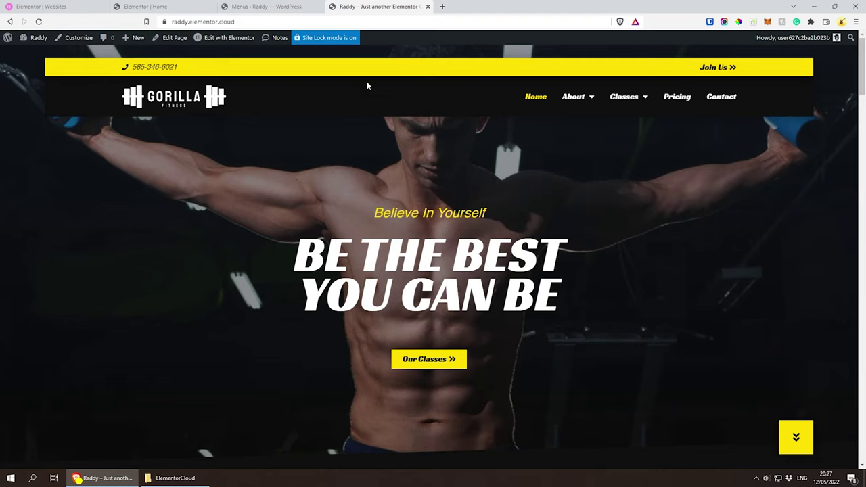
# Return to the Elementor editor and preview the page in responsive tablet and mobile views, selecting the site logo in the mobile view
pyautogui.click(136, 7)
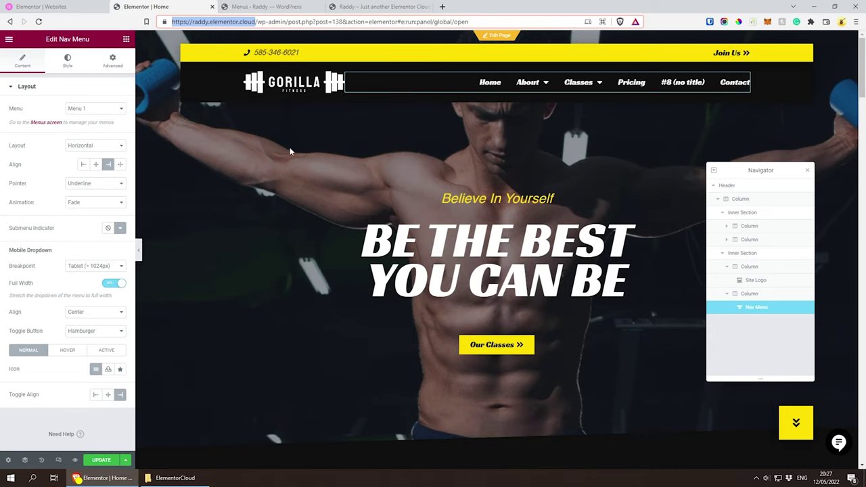
pyautogui.click(58, 461)
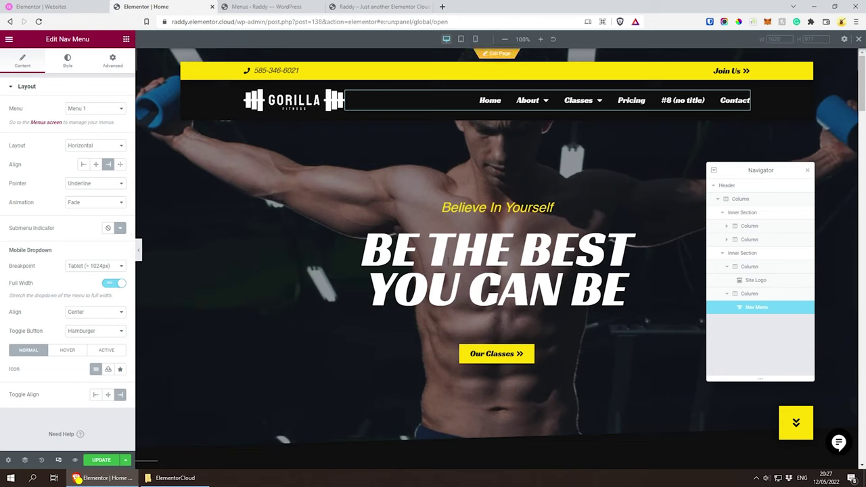
pyautogui.click(461, 40)
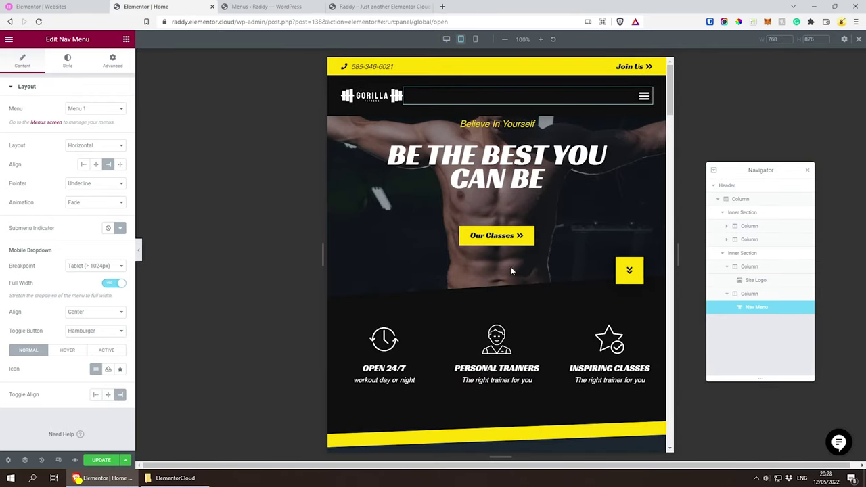
pyautogui.scroll(-5, 483, 295)
pyautogui.scroll(5, 483, 295)
pyautogui.click(475, 39)
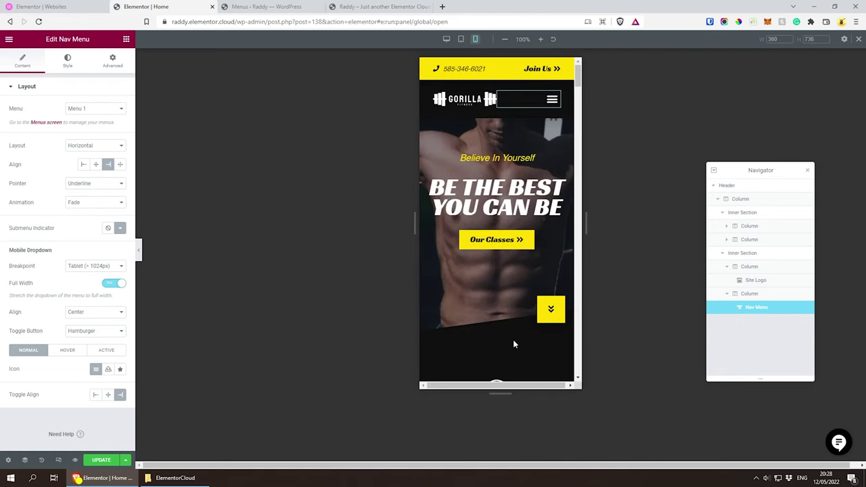
pyautogui.click(474, 100)
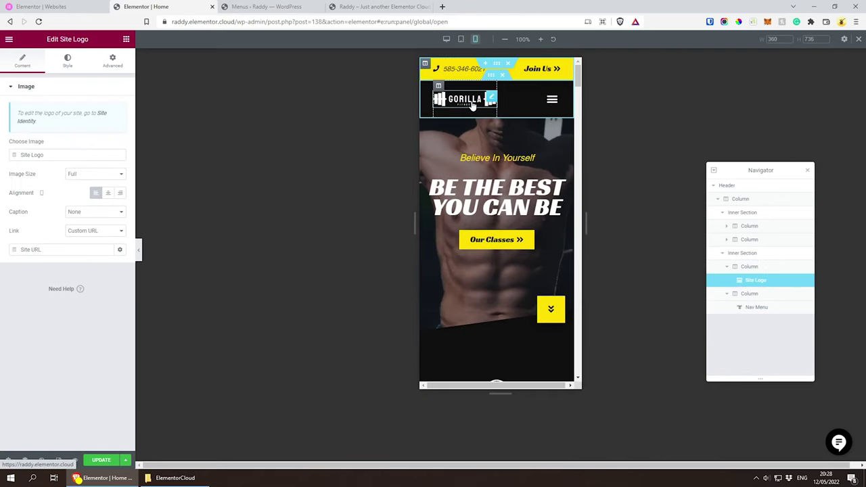
# Hide the header's yellow top inner section on mobile and tablet through its responsive visibility settings
pyautogui.click(539, 107)
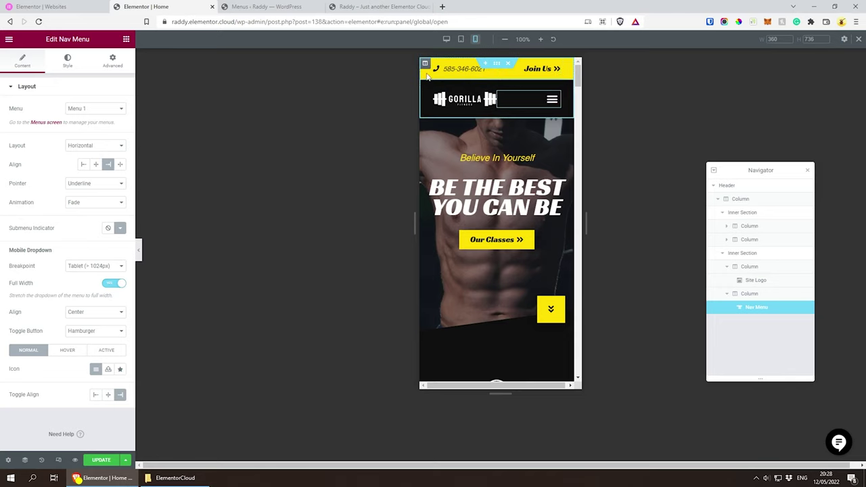
pyautogui.click(742, 213)
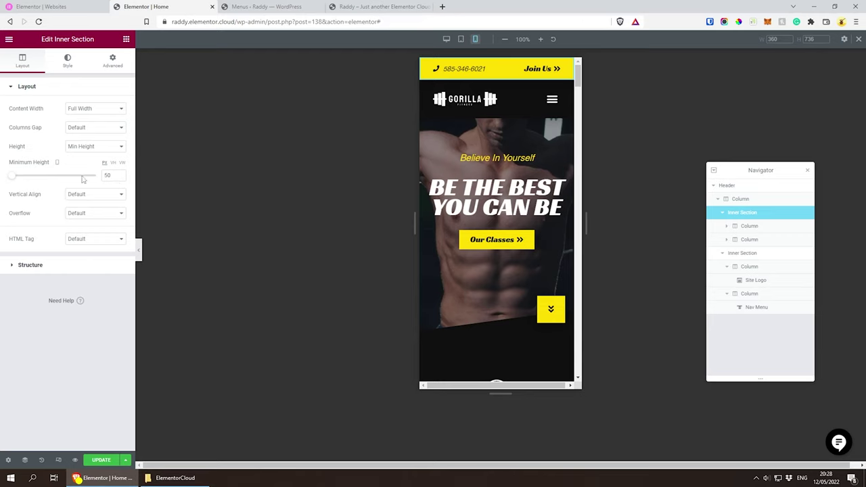
pyautogui.click(111, 61)
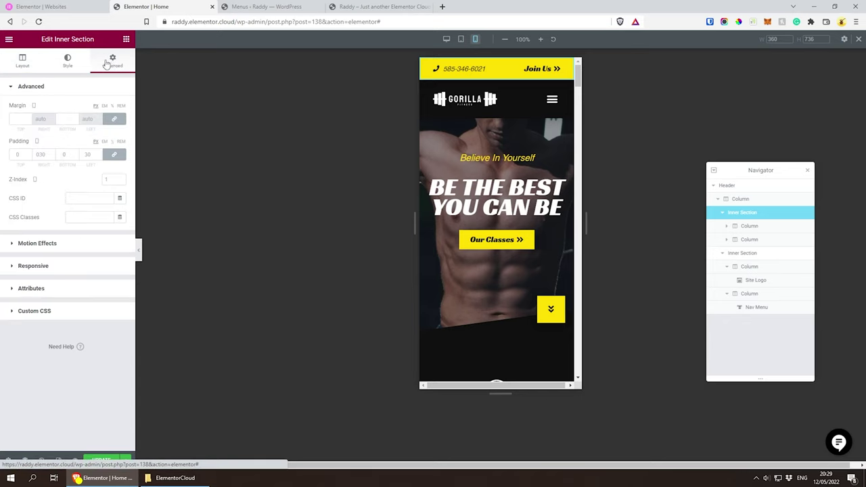
pyautogui.click(35, 267)
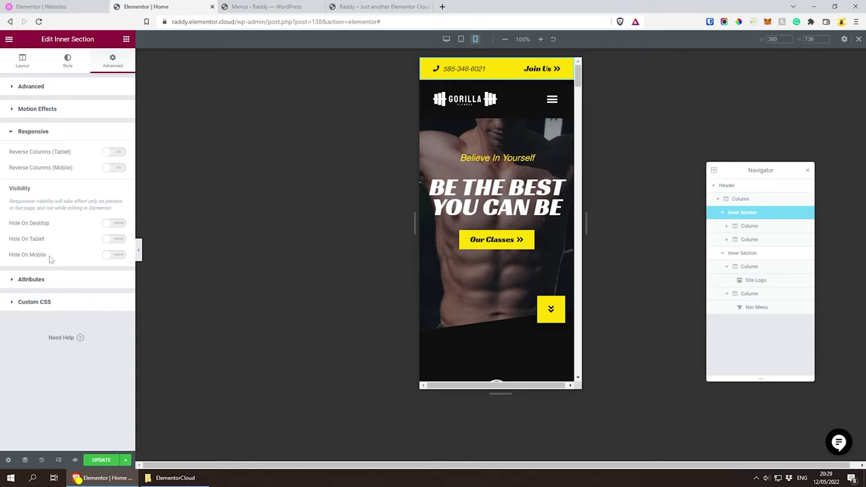
pyautogui.click(114, 256)
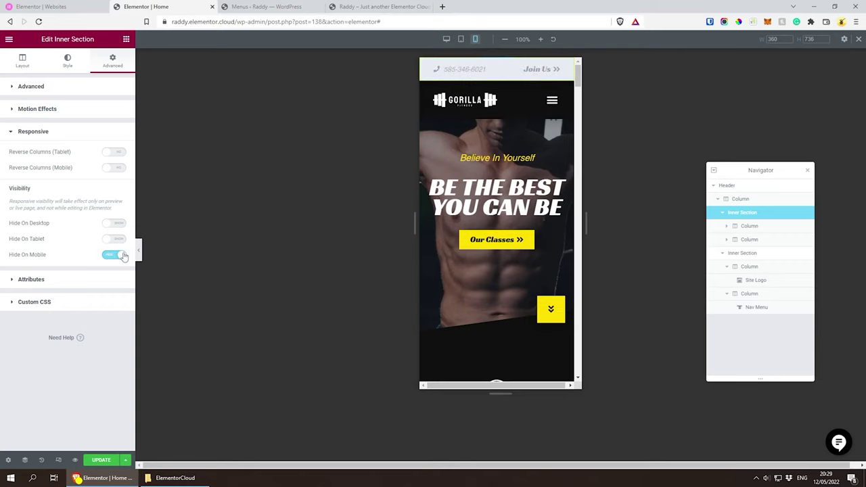
pyautogui.click(114, 241)
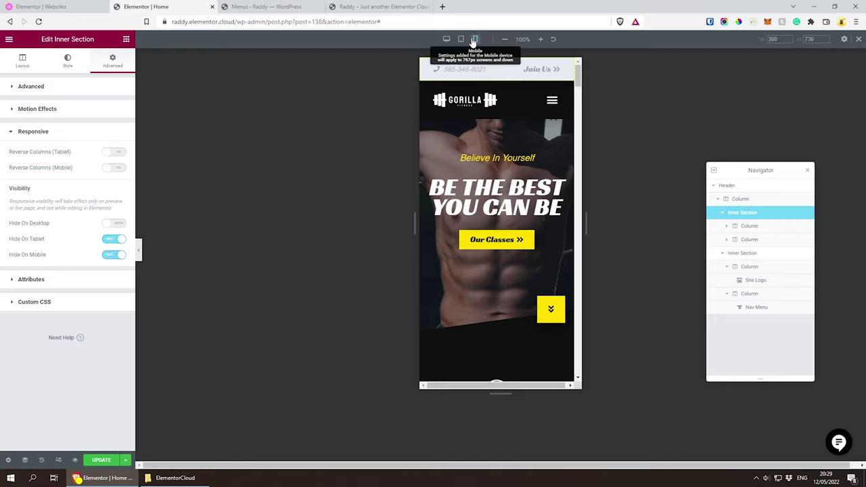
# Compare the top bar in desktop and mobile views, and turn off its hiding on mobile and tablet
pyautogui.click(445, 39)
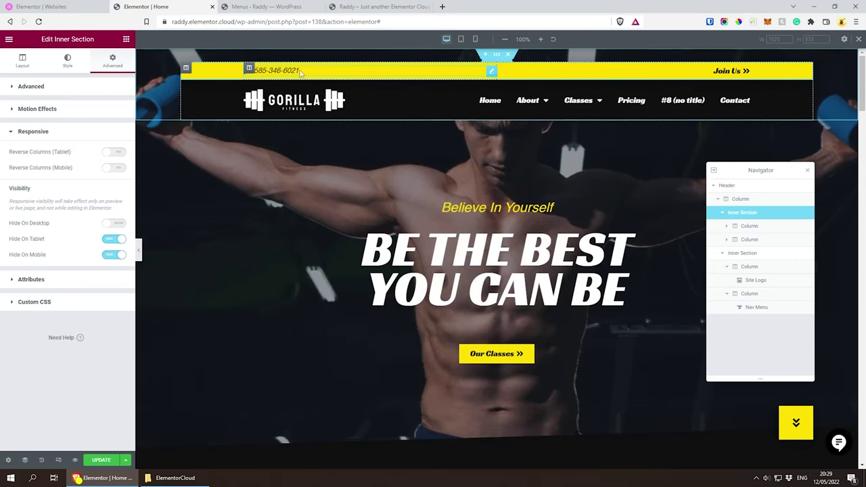
pyautogui.click(474, 39)
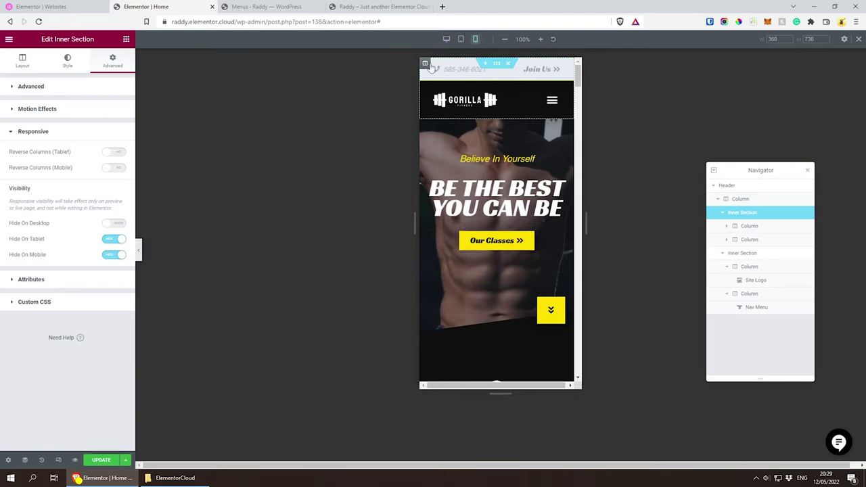
pyautogui.click(115, 255)
pyautogui.click(118, 240)
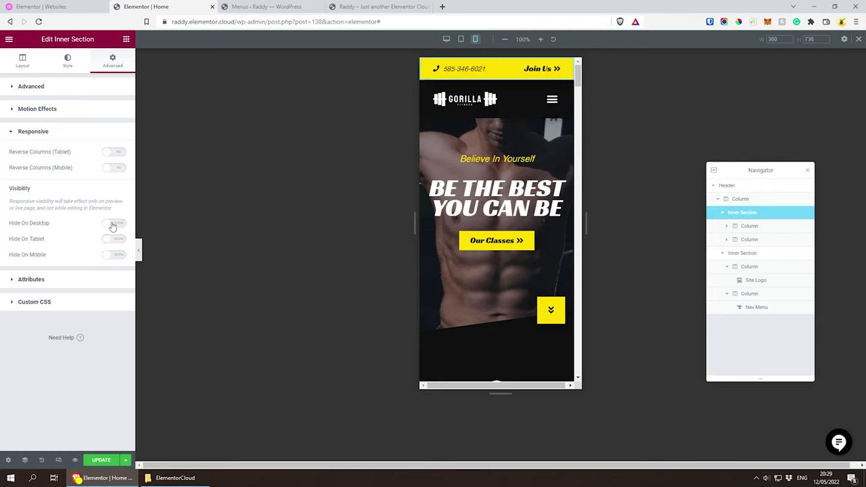
# Update the home page and open the Footer template for editing with Elementor from the live site, repositioning the Navigator
pyautogui.click(103, 460)
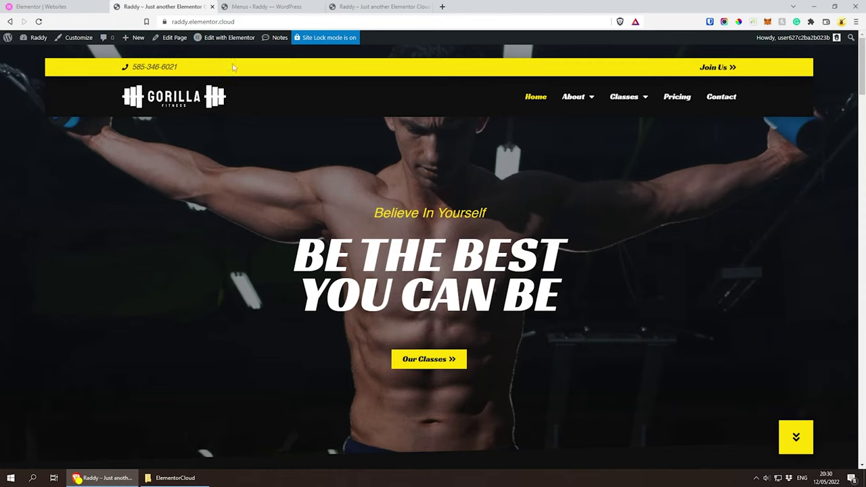
pyautogui.moveTo(221, 39)
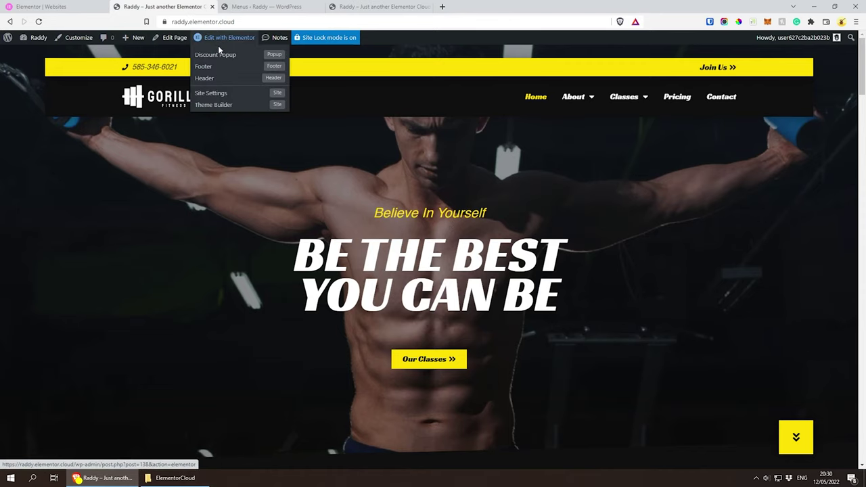
pyautogui.click(203, 66)
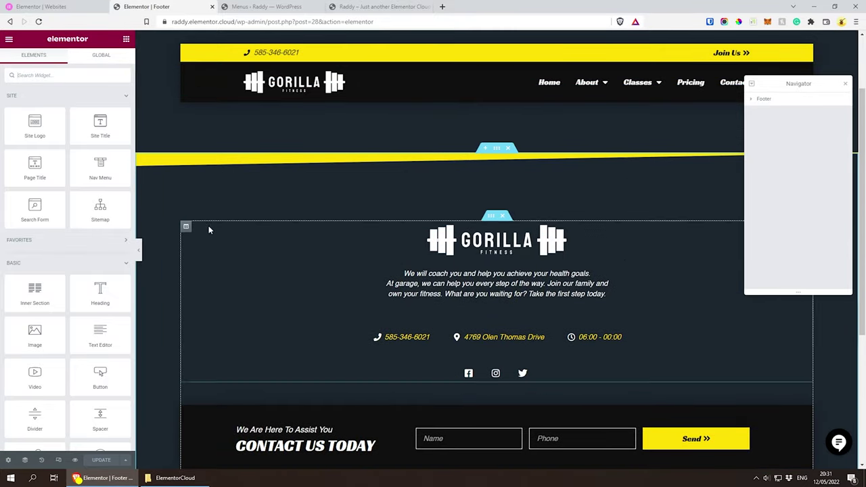
pyautogui.moveTo(798, 83)
pyautogui.mouseDown()
pyautogui.moveTo(804, 71)
pyautogui.moveTo(776, 64)
pyautogui.moveTo(788, 70)
pyautogui.mouseUp()
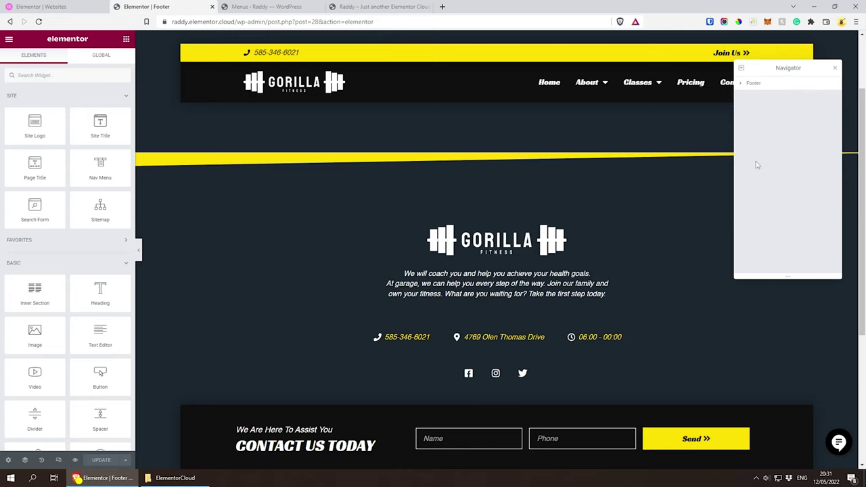
# Try appending "123dsad" to the paragraph under the footer logo, and delete the added text
pyautogui.scroll(-1, 639, 217)
pyautogui.scroll(1, 629, 237)
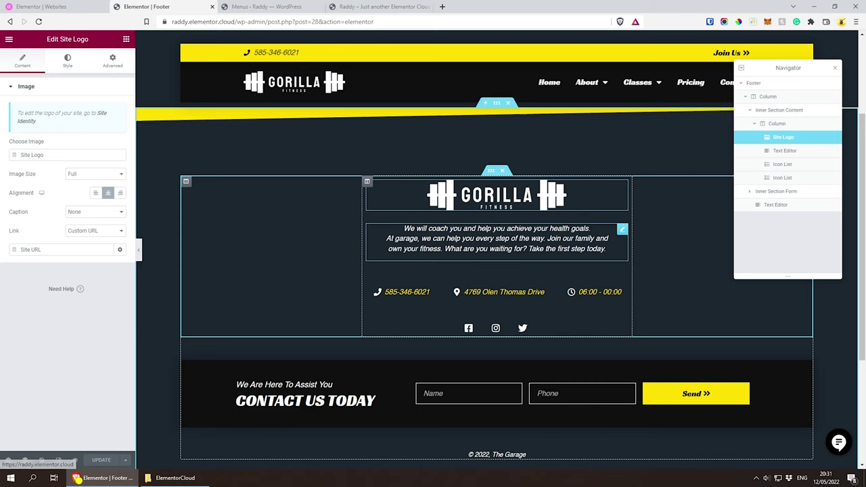
pyautogui.click(609, 233)
pyautogui.write('123')
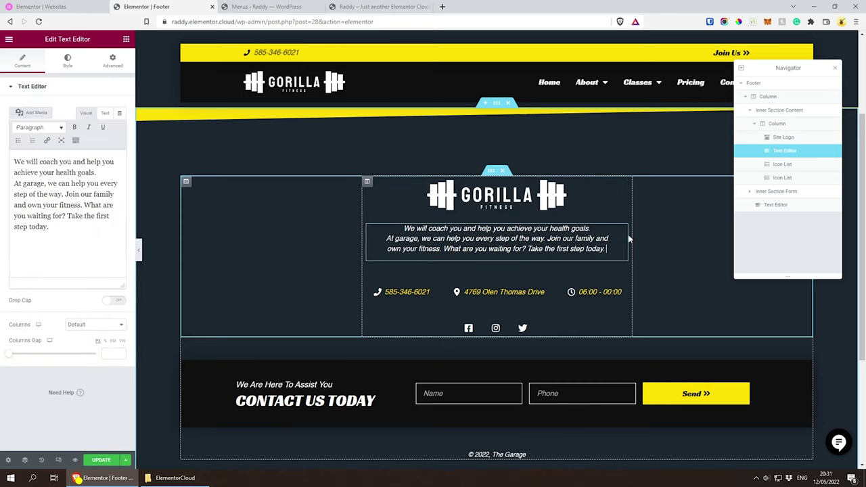
pyautogui.write('xxxxx')
pyautogui.press('BackSpace')
pyautogui.press('BackSpace')
pyautogui.press('BackSpace')
pyautogui.press('BackSpace')
pyautogui.press('BackSpace')
pyautogui.press('BackSpace')
pyautogui.press('BackSpace')
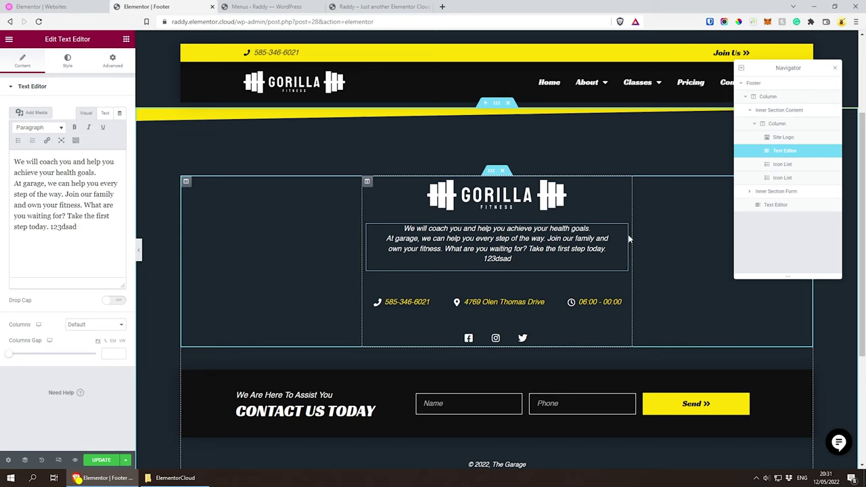
pyautogui.press('BackSpace')
pyautogui.press('BackSpace')
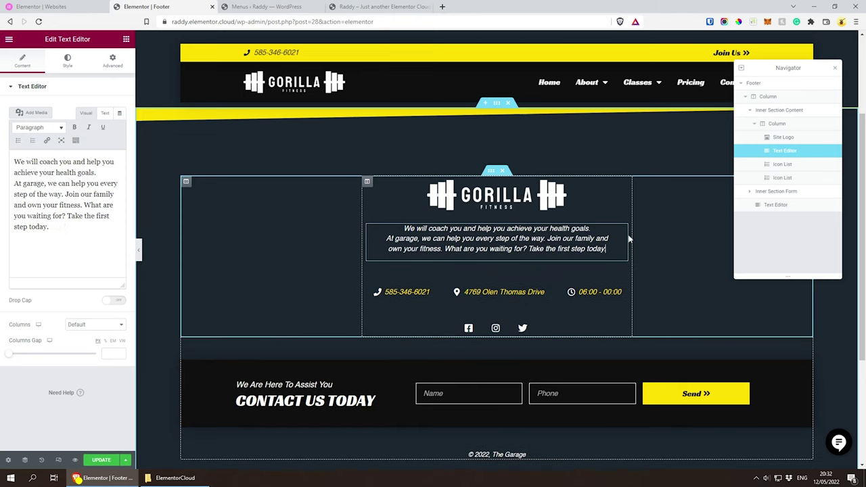
# Open the footer icon list's phone item, browse the Font Awesome Regular, Solid and Brands icons without inserting one, and collapse the item
pyautogui.click(428, 291)
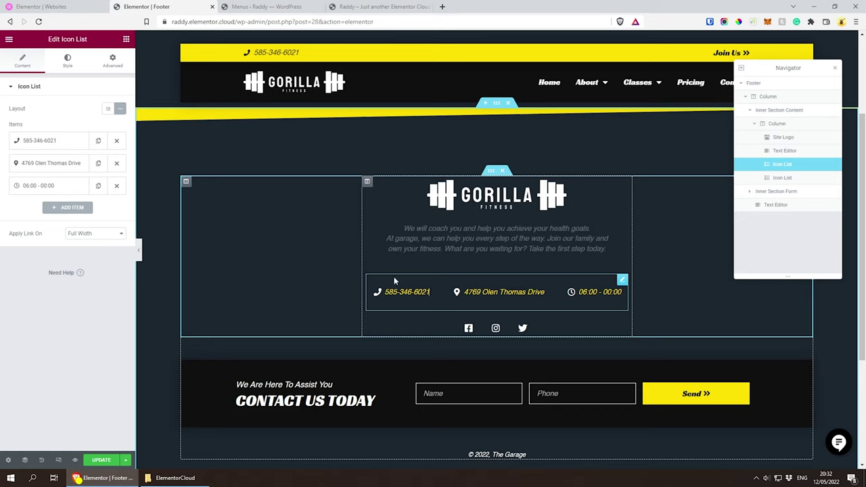
pyautogui.click(30, 143)
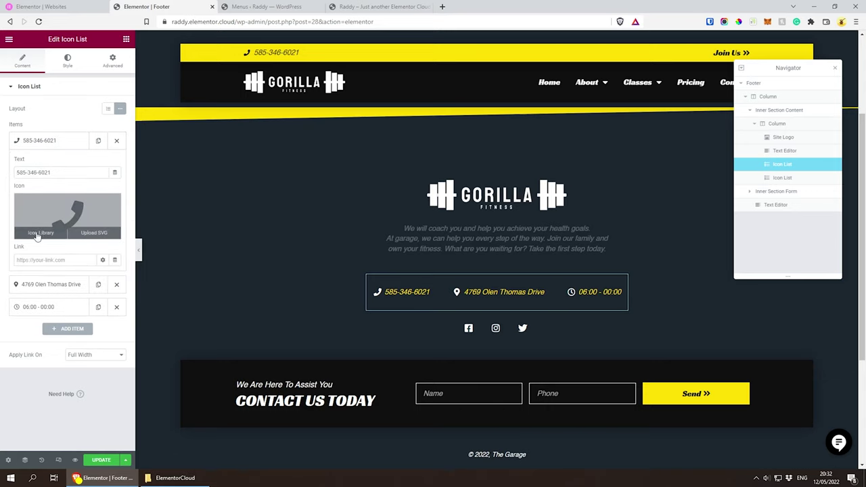
pyautogui.click(40, 233)
pyautogui.scroll(-15, 436, 243)
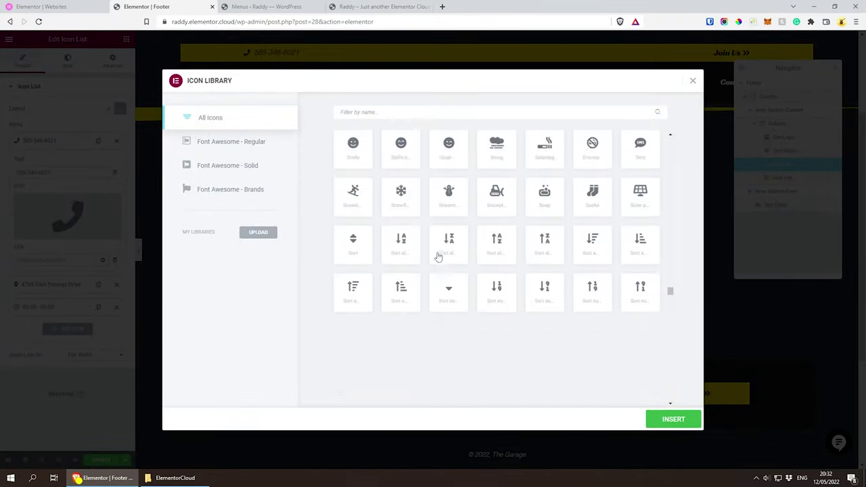
pyautogui.click(209, 145)
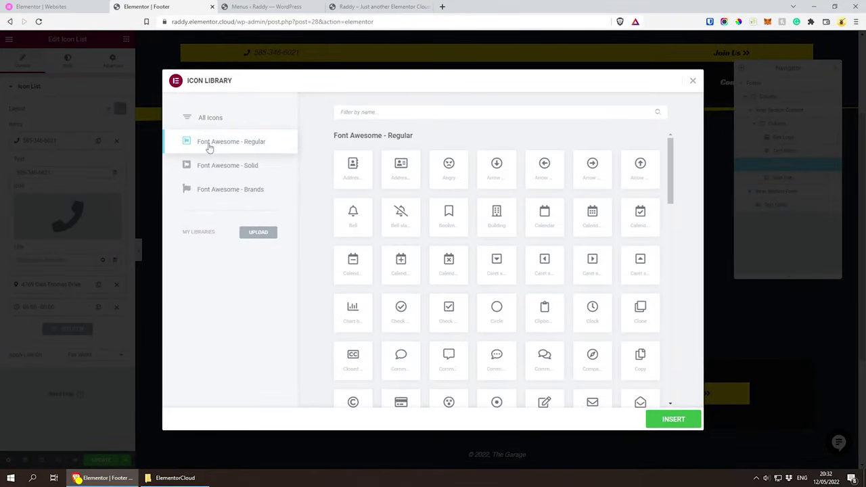
pyautogui.click(226, 167)
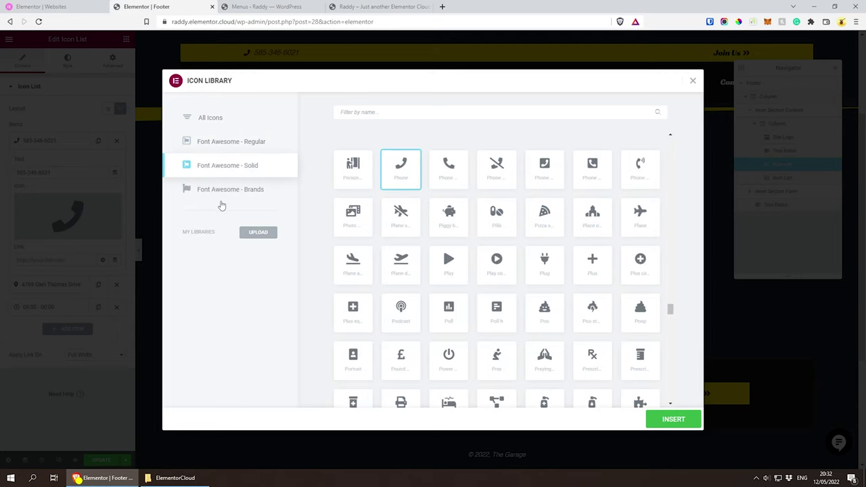
pyautogui.click(233, 193)
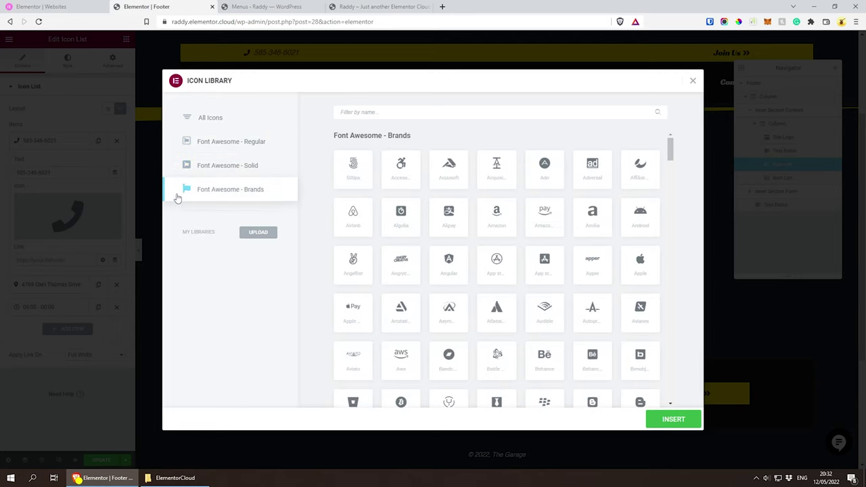
pyautogui.scroll(-10, 525, 237)
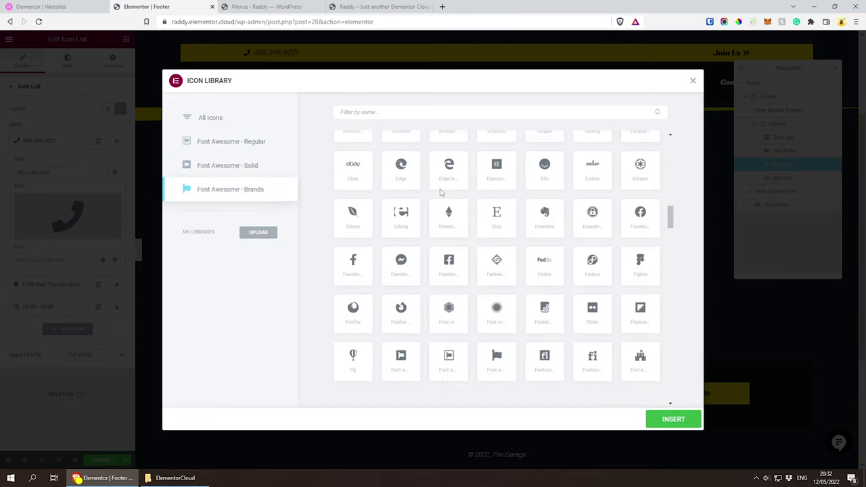
pyautogui.click(692, 81)
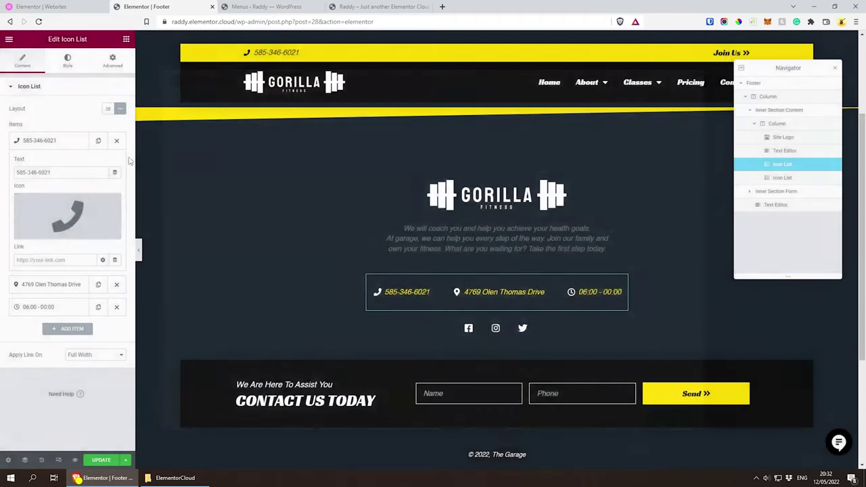
pyautogui.moveTo(81, 220)
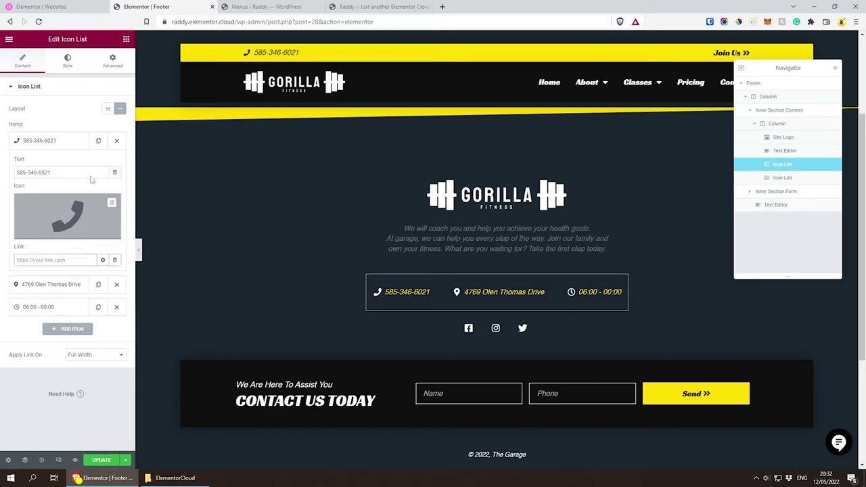
pyautogui.click(31, 141)
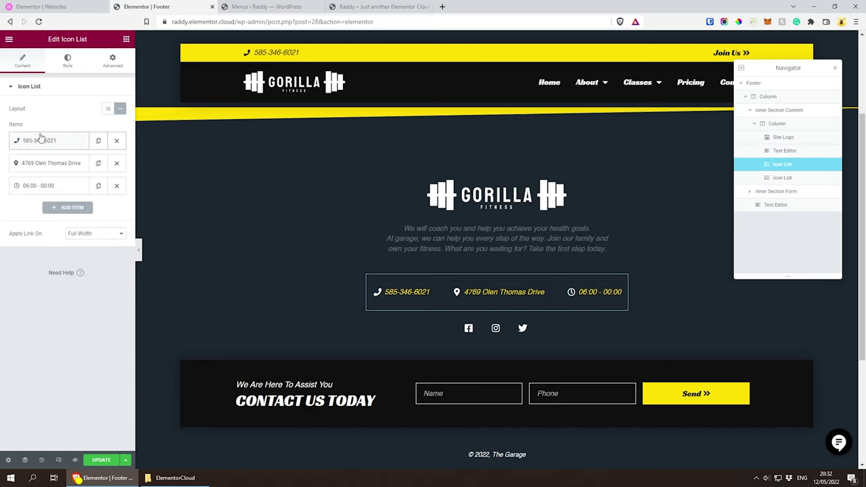
pyautogui.moveTo(41, 139)
pyautogui.mouseDown()
pyautogui.moveTo(34, 188)
pyautogui.moveTo(39, 141)
pyautogui.mouseUp()
# Open the footer's contact form widget for editing and narrow the docked Navigator to widen the page view
pyautogui.click(447, 192)
pyautogui.scroll(-2, 447, 192)
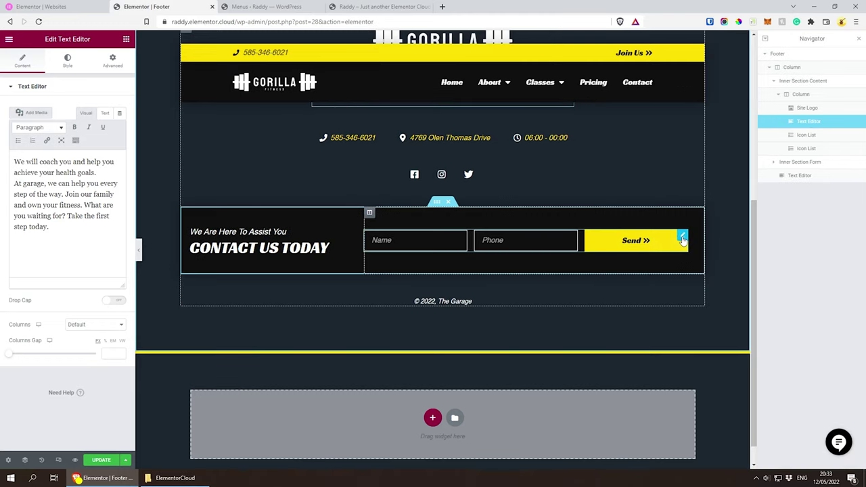
pyautogui.click(681, 238)
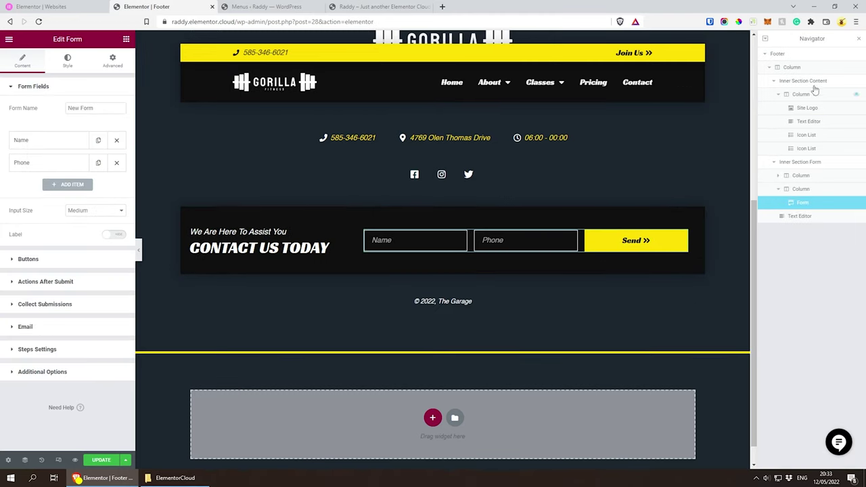
pyautogui.moveTo(812, 38); pyautogui.dragTo(830, 66)
pyautogui.moveTo(757, 195); pyautogui.dragTo(791, 198)
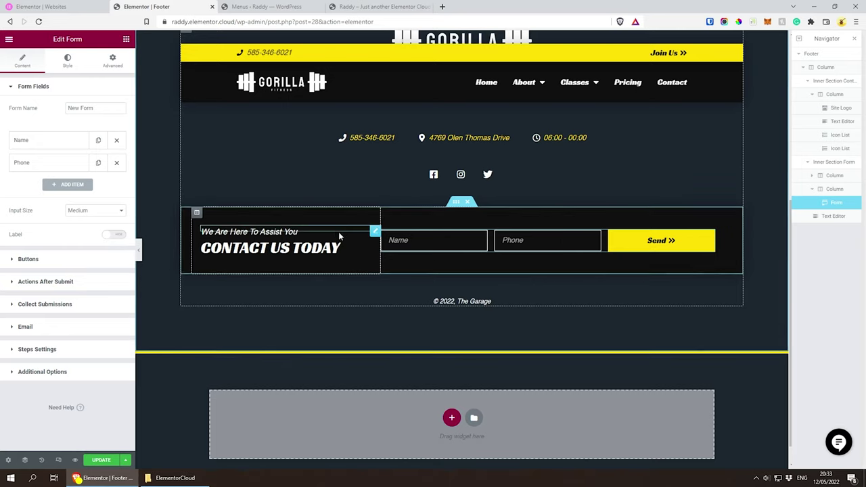
# Add a third field to the contact form and remove it, and browse the available actions after submit
pyautogui.click(65, 187)
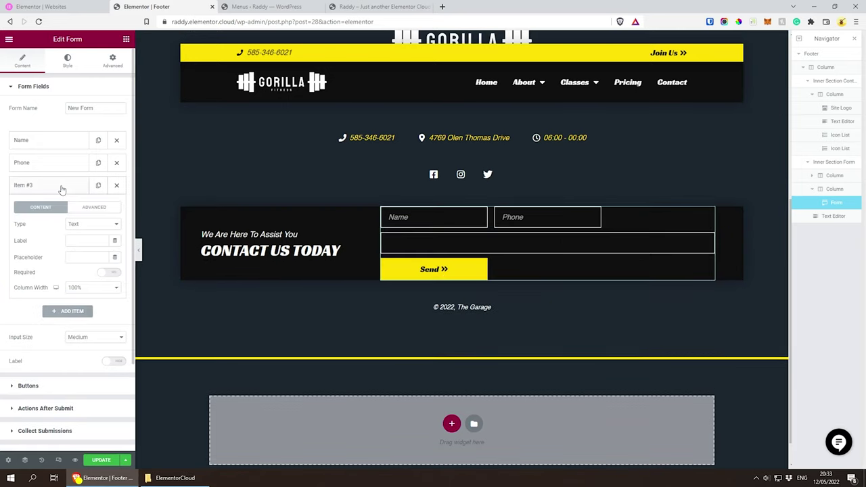
pyautogui.click(116, 187)
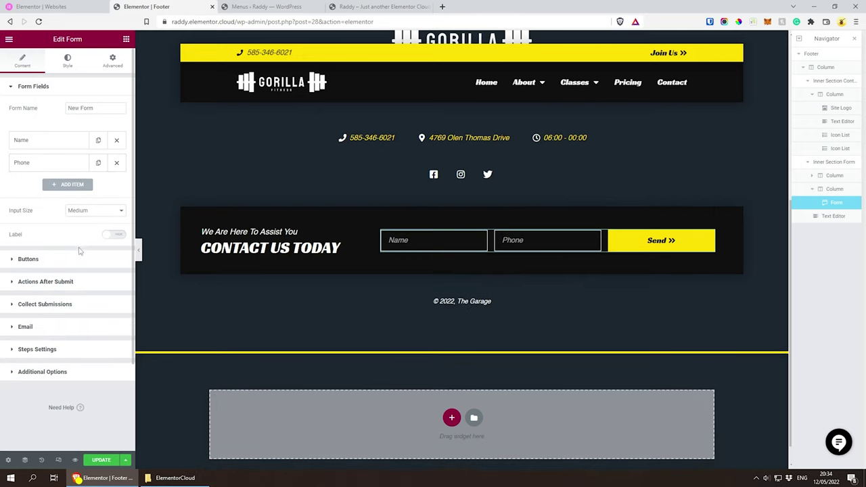
pyautogui.click(41, 283)
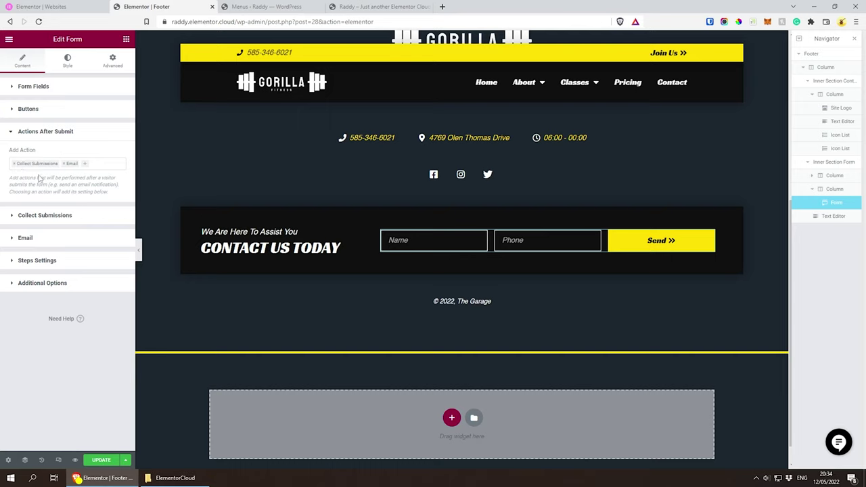
pyautogui.click(105, 163)
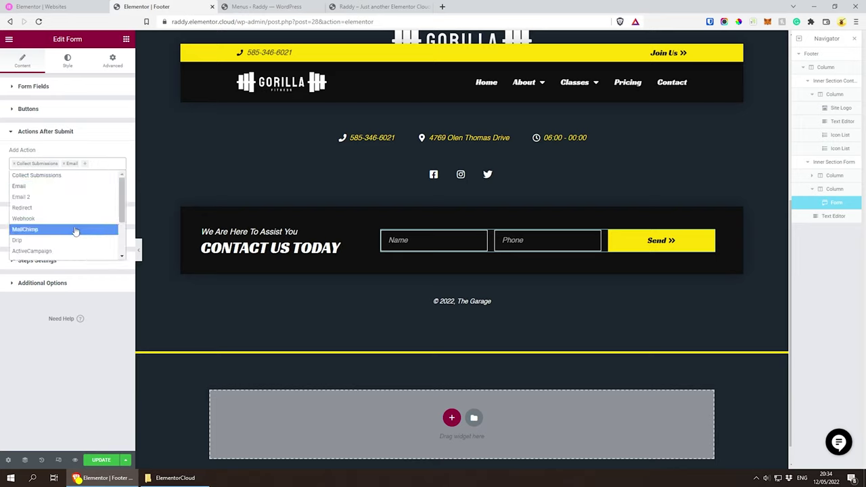
pyautogui.scroll(-3, 77, 237)
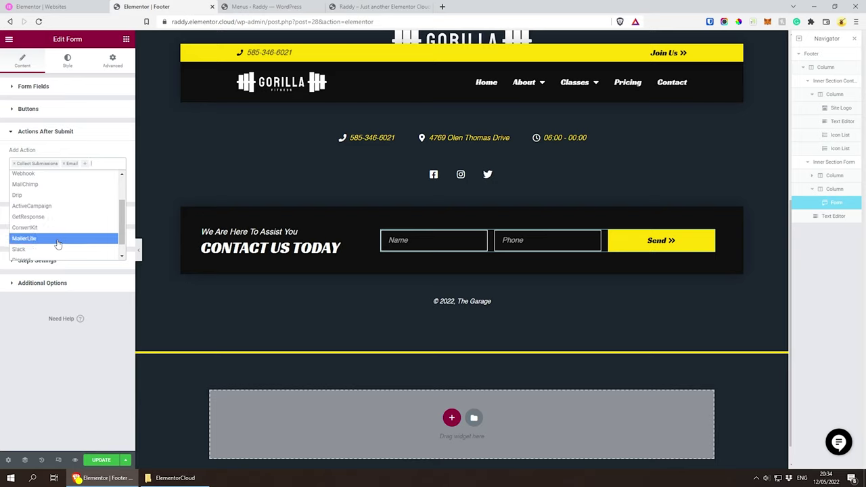
# Add MailChimp to the contact form's actions after submit
pyautogui.scroll(3, 57, 245)
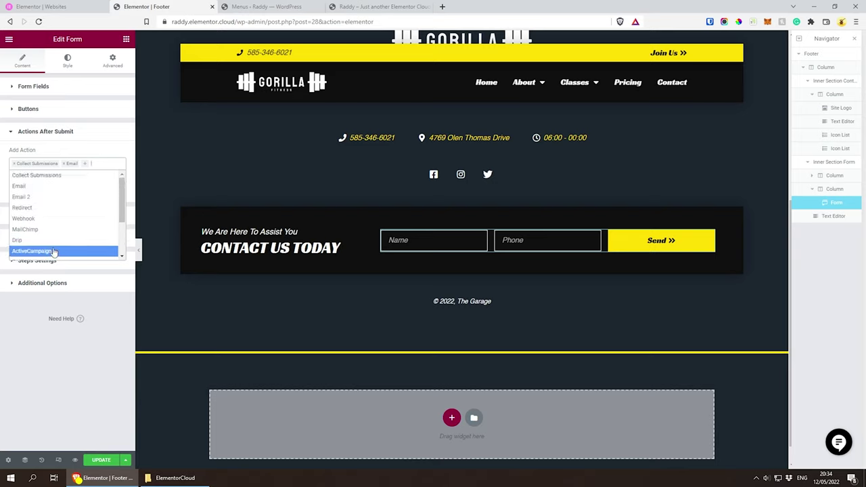
pyautogui.click(27, 230)
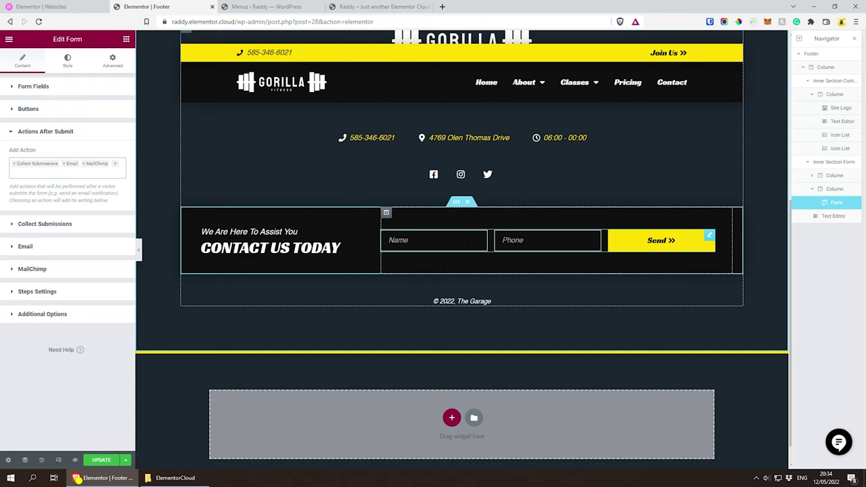
# Switch to the live site, go to its WordPress dashboard, and open the Integrations section of the Elementor settings
pyautogui.click(359, 9)
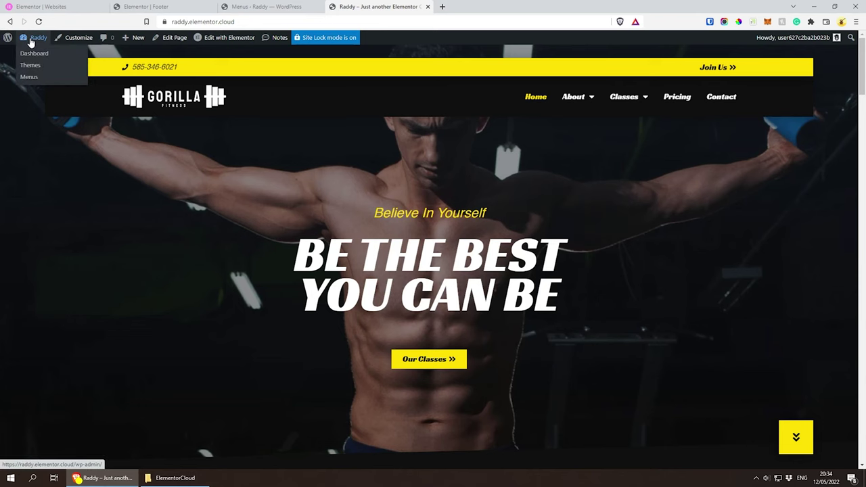
pyautogui.click(32, 53)
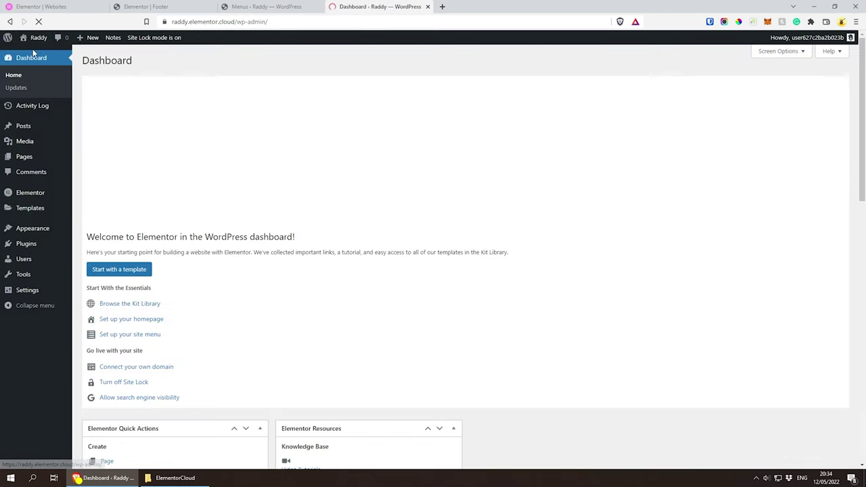
pyautogui.moveTo(37, 195)
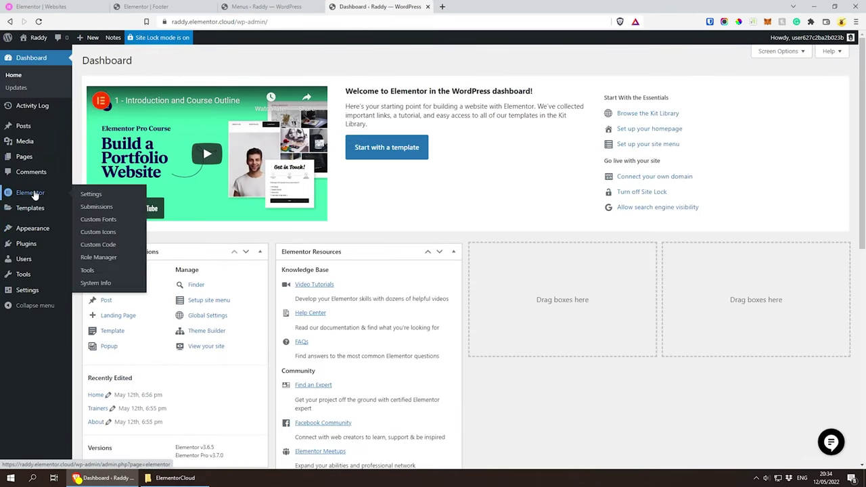
pyautogui.click(91, 194)
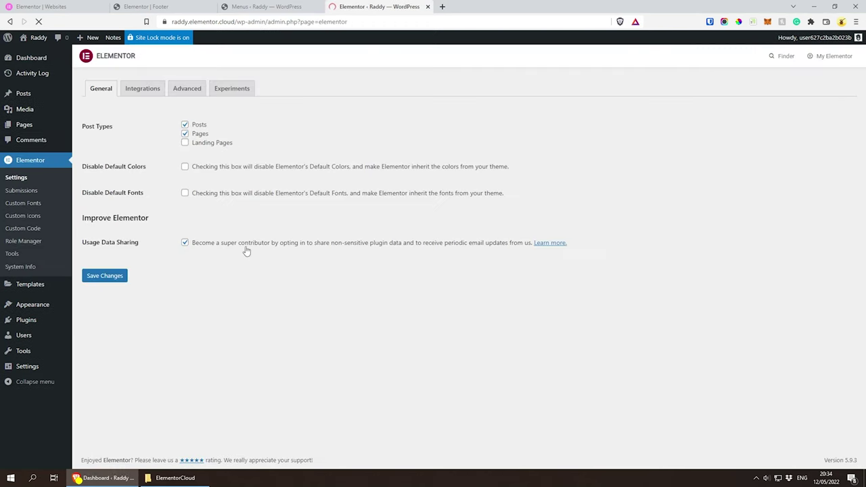
pyautogui.click(156, 87)
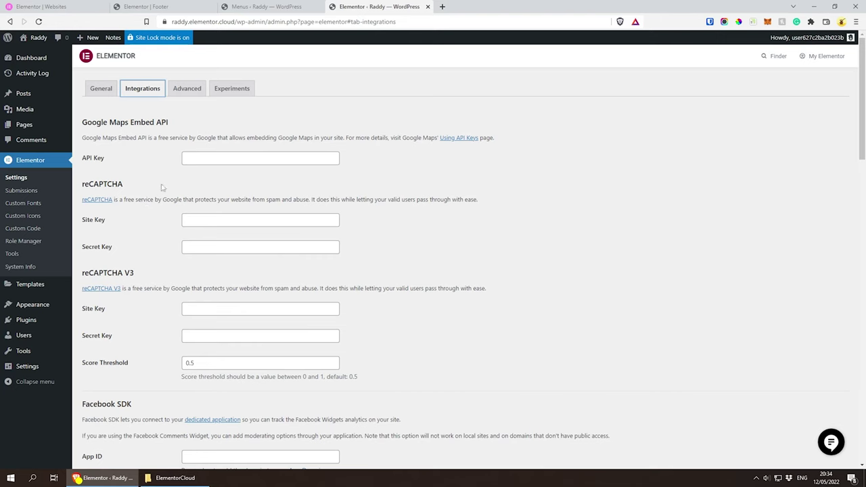
# Examine the integration settings for the API key fields of MailChimp and the other form services
pyautogui.scroll(-3, 128, 165)
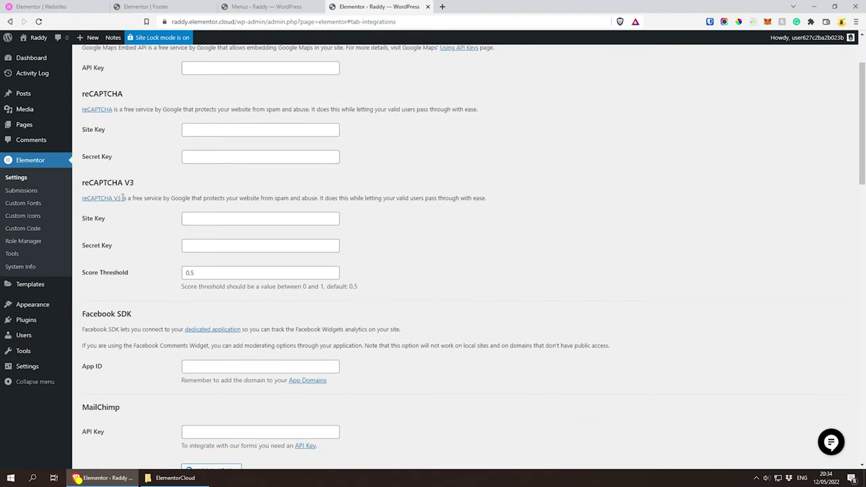
pyautogui.scroll(-4, 92, 214)
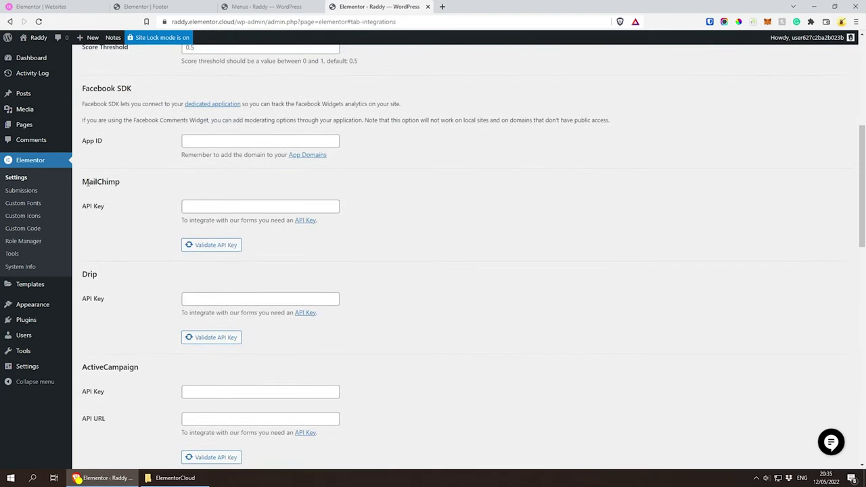
pyautogui.moveTo(86, 181); pyautogui.dragTo(138, 197)
pyautogui.moveTo(89, 206); pyautogui.dragTo(180, 237)
pyautogui.scroll(-3, 251, 293)
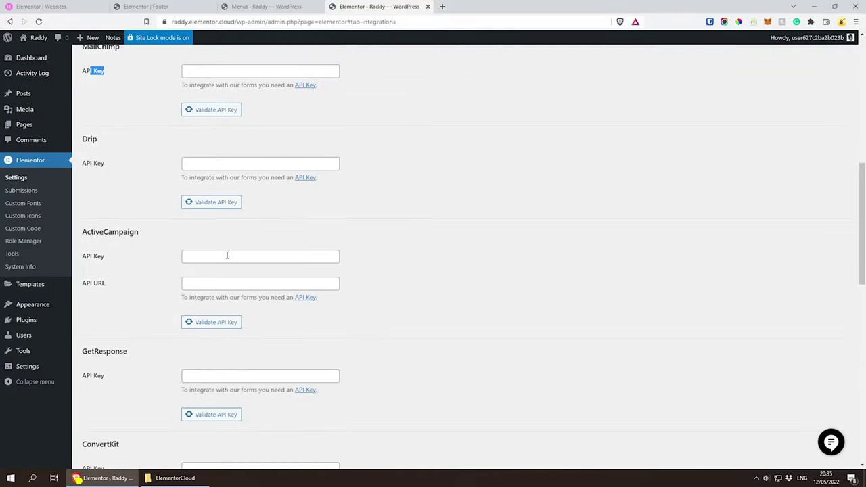
pyautogui.scroll(-6, 325, 257)
pyautogui.scroll(5, 338, 273)
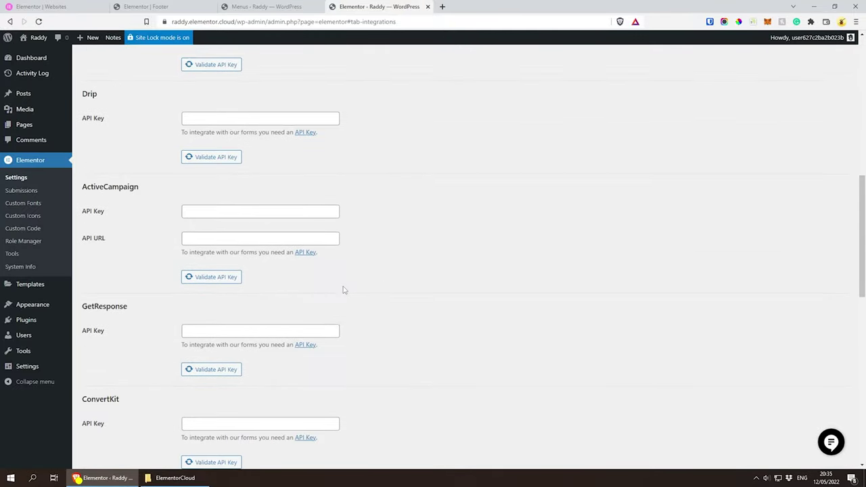
pyautogui.scroll(10, 343, 289)
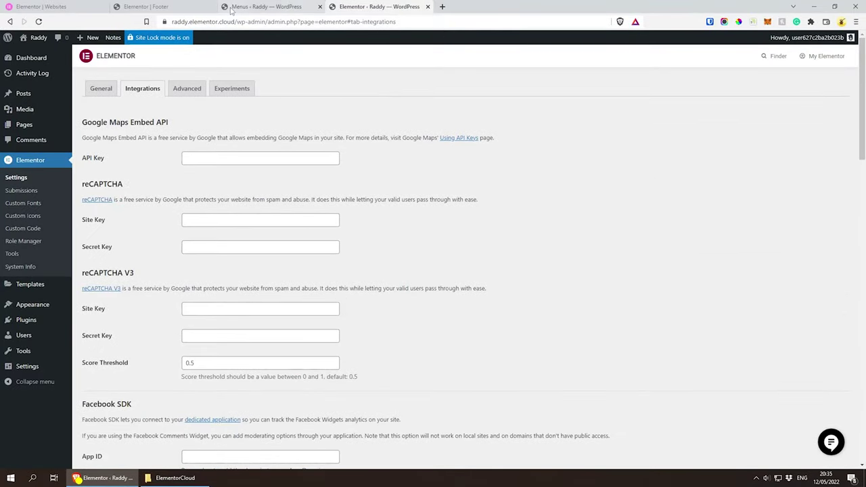
# Close the integration settings page, return to the footer editor, and close the Navigator
pyautogui.click(427, 7)
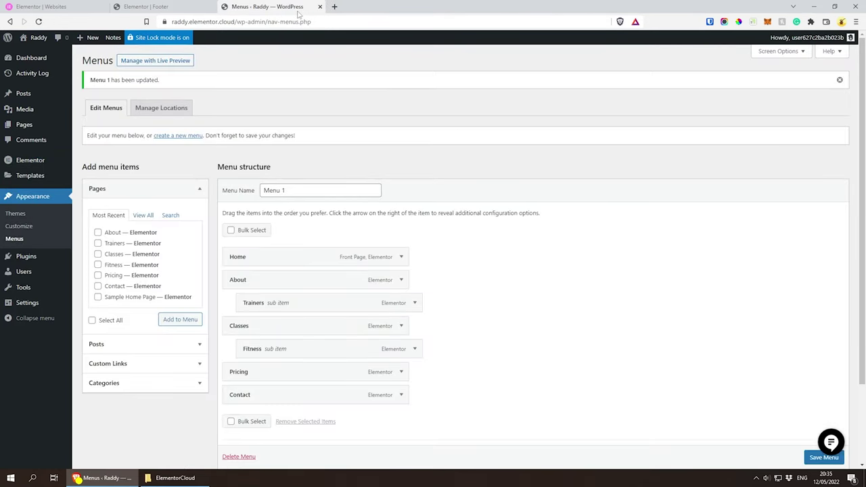
pyautogui.click(145, 7)
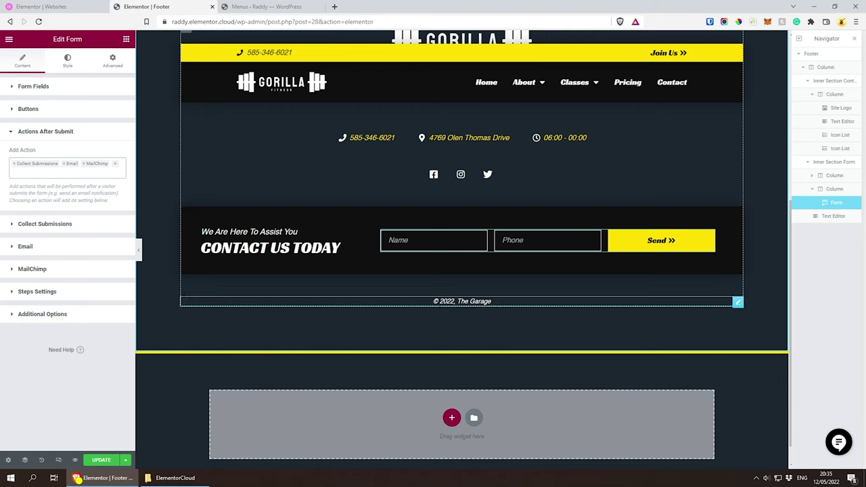
pyautogui.scroll(3, 672, 219)
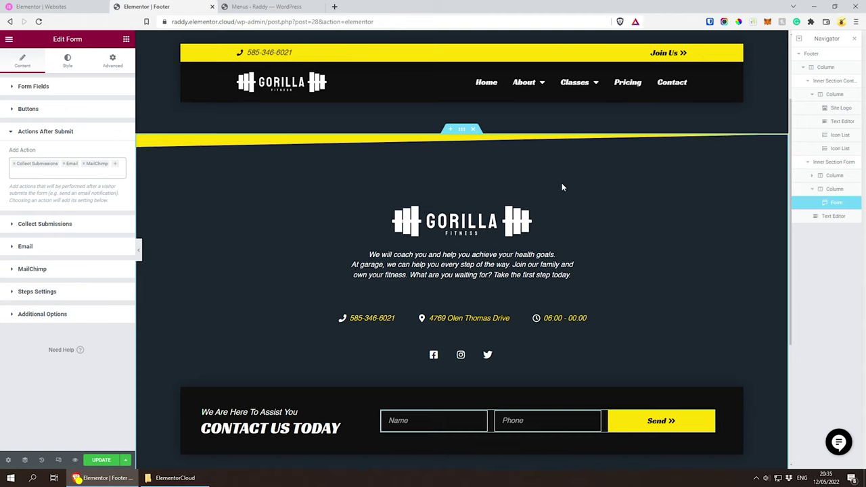
pyautogui.click(854, 39)
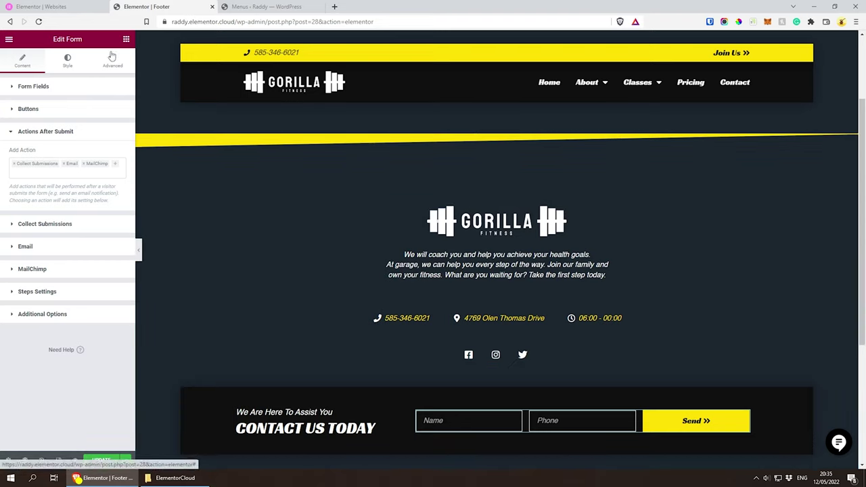
# Open the Theme Builder and look over the preview of the site's existing header part
pyautogui.click(9, 39)
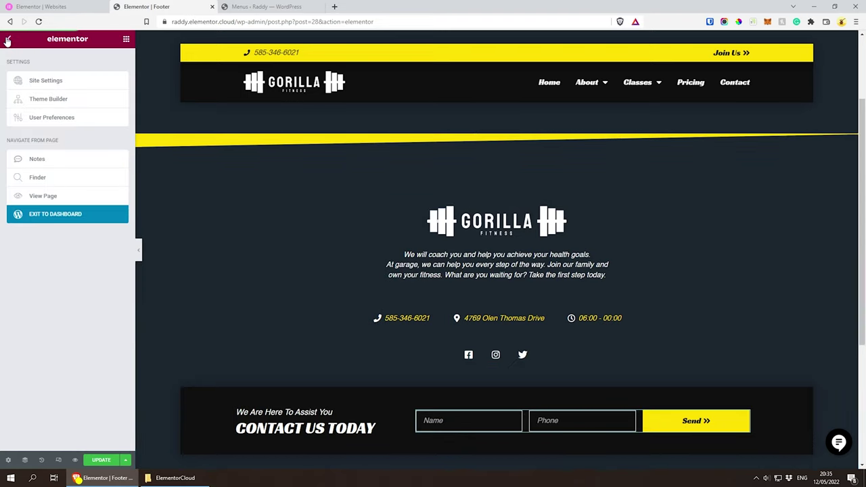
pyautogui.click(48, 100)
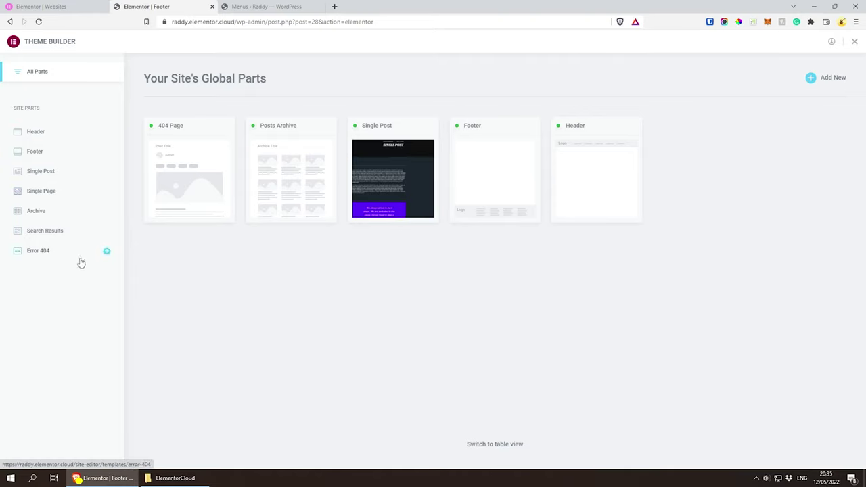
pyautogui.click(38, 132)
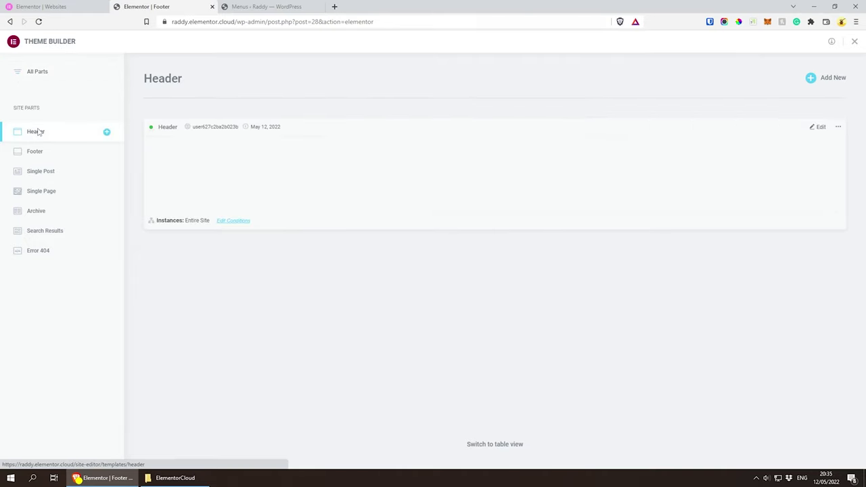
pyautogui.scroll(-1, 470, 179)
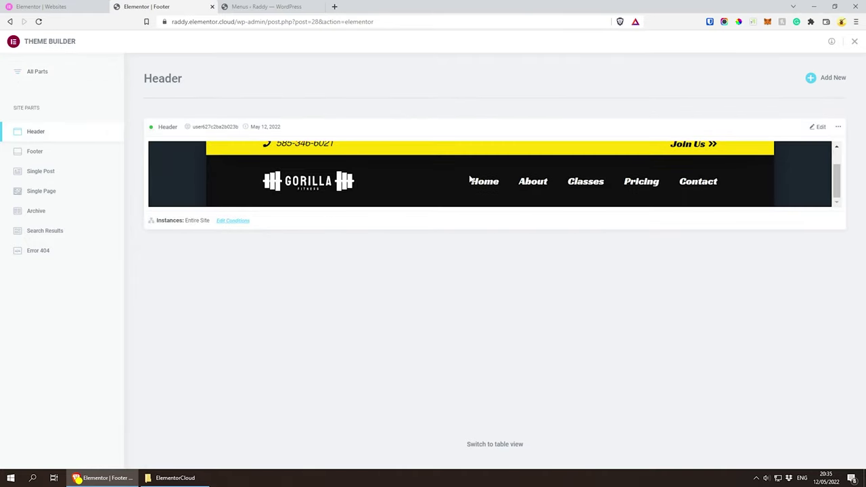
pyautogui.scroll(1, 470, 179)
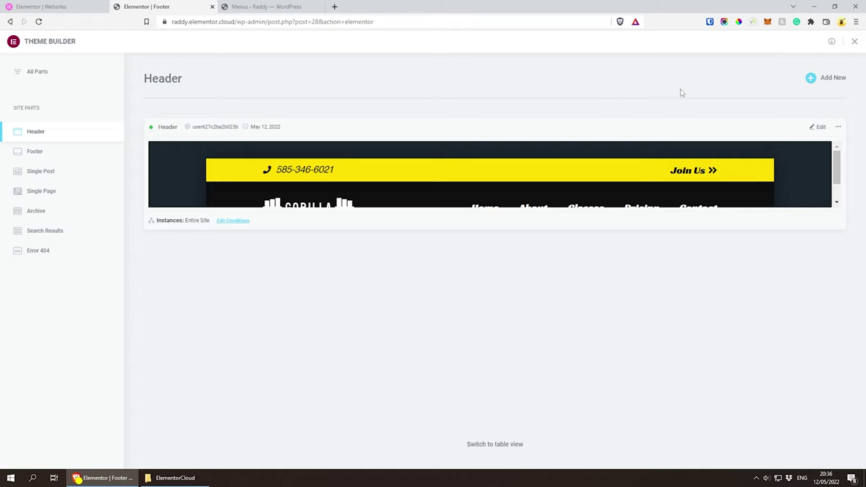
# Start a new header part and browse the header blocks in the template library
pyautogui.click(828, 78)
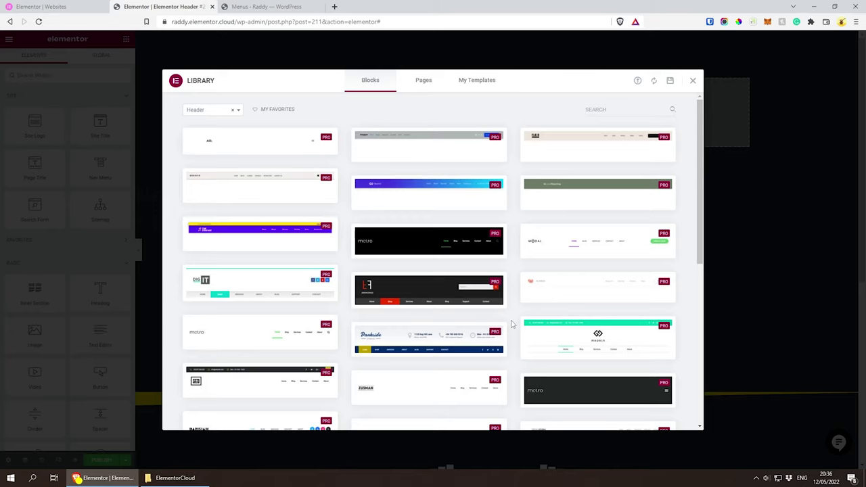
pyautogui.scroll(-1, 512, 324)
pyautogui.scroll(-1, 510, 318)
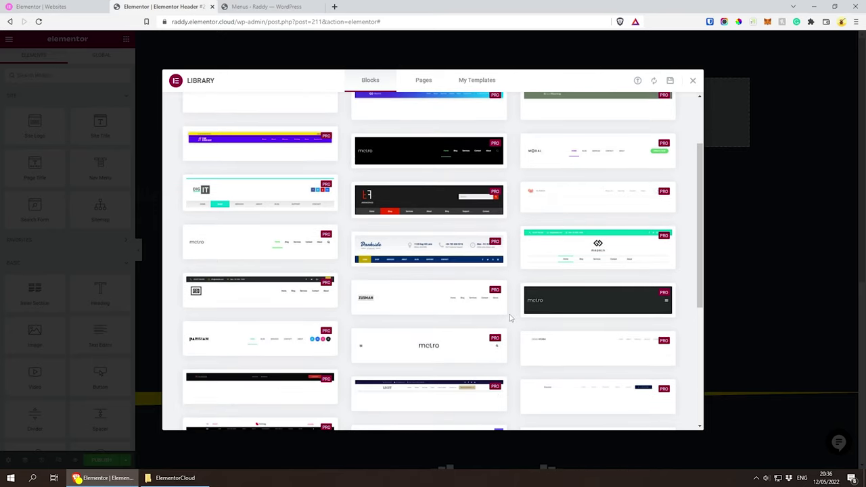
pyautogui.scroll(-1, 510, 317)
pyautogui.scroll(4, 486, 271)
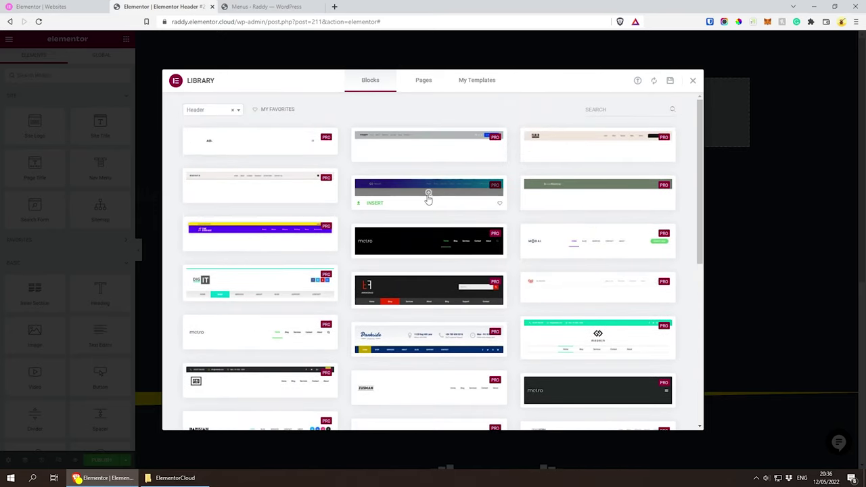
# Preview the blue gradient Beyond header block and the GEO header block without inserting either
pyautogui.click(428, 194)
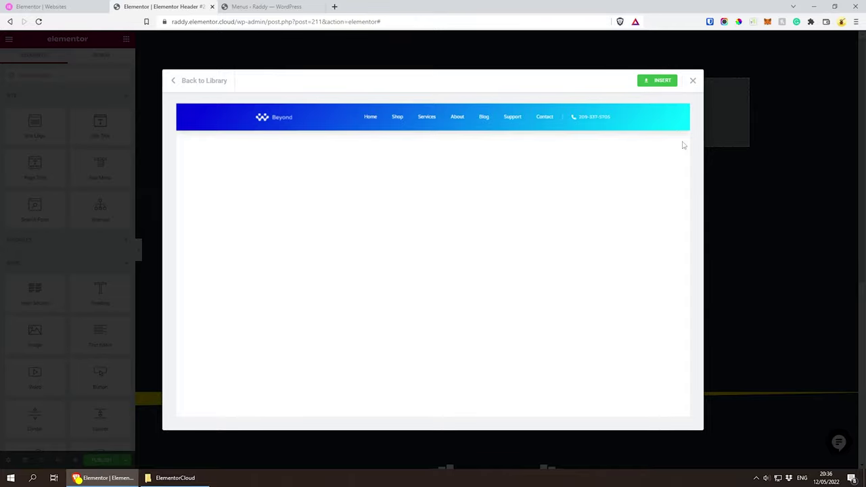
pyautogui.click(180, 81)
pyautogui.scroll(-1, 525, 260)
pyautogui.scroll(-1, 496, 255)
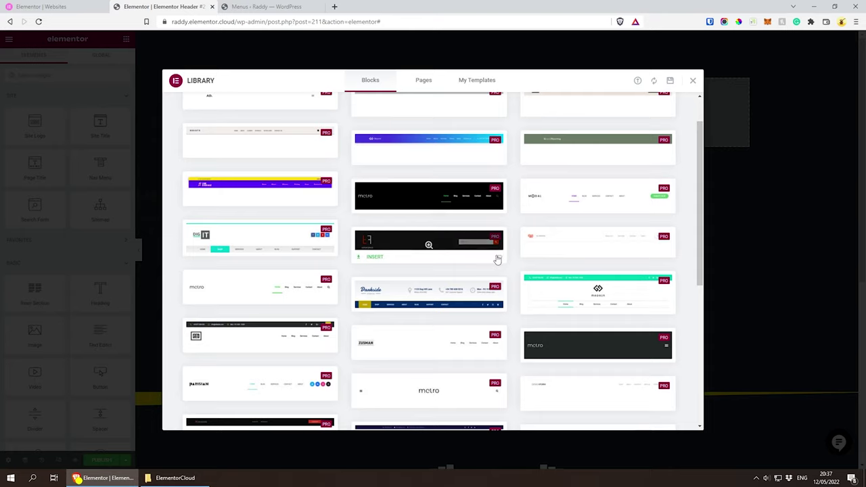
pyautogui.scroll(-2, 500, 247)
pyautogui.scroll(-2, 500, 247)
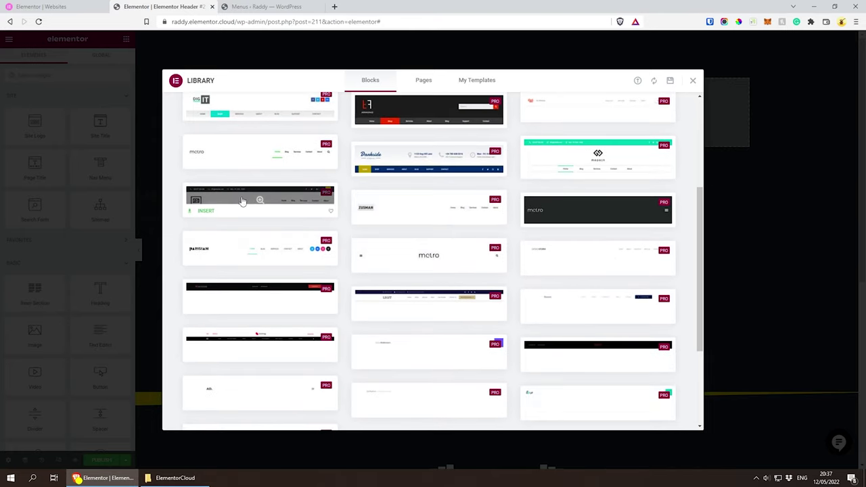
pyautogui.click(206, 203)
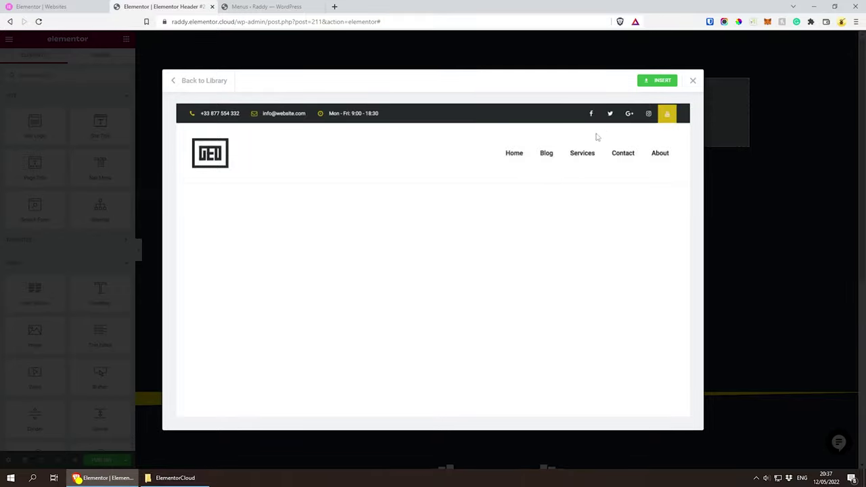
pyautogui.click(693, 81)
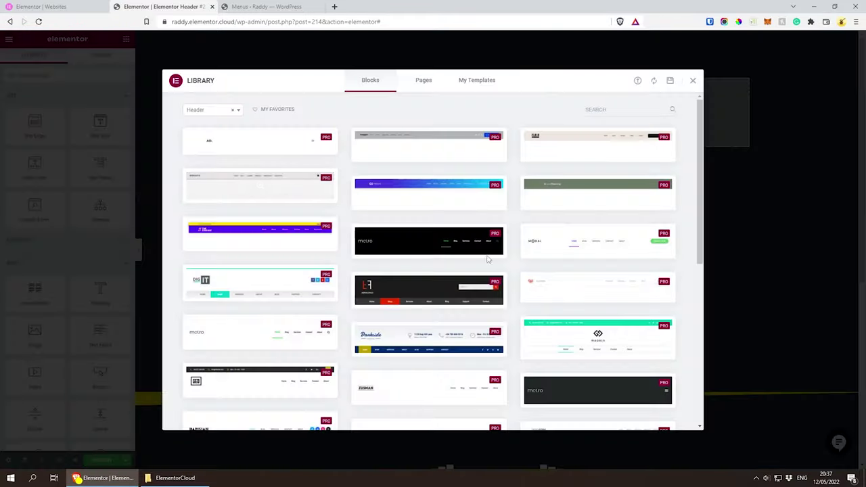
# Filter the library blocks to Footer and preview the footer block with the mountain forest background
pyautogui.click(219, 112)
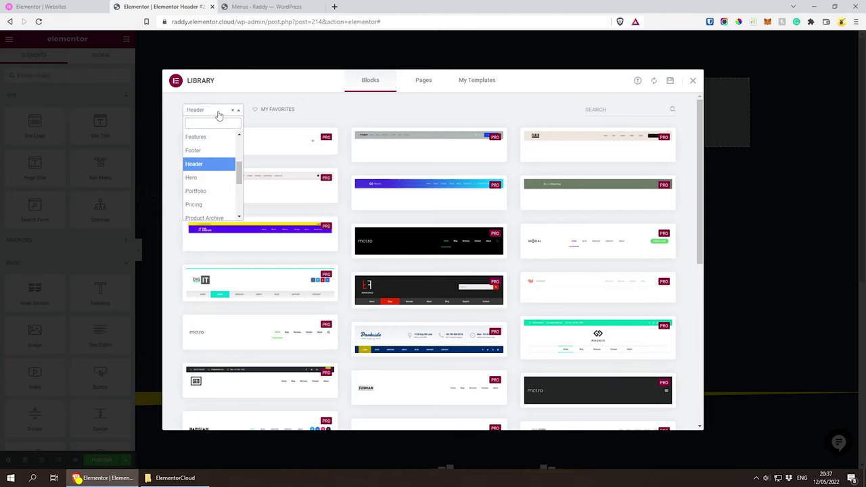
pyautogui.click(204, 151)
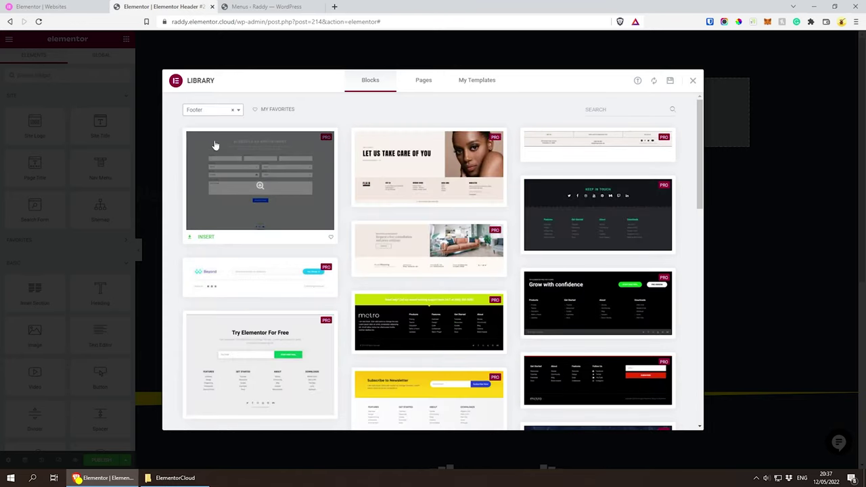
pyautogui.scroll(-3, 440, 290)
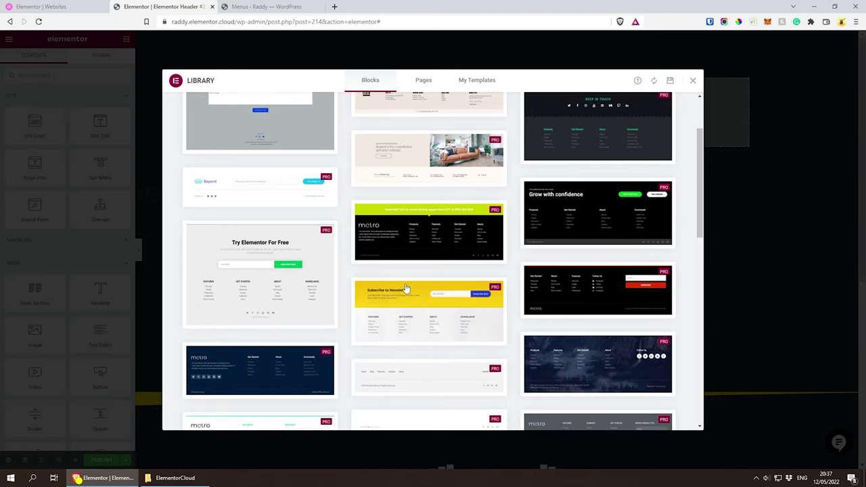
pyautogui.click(574, 272)
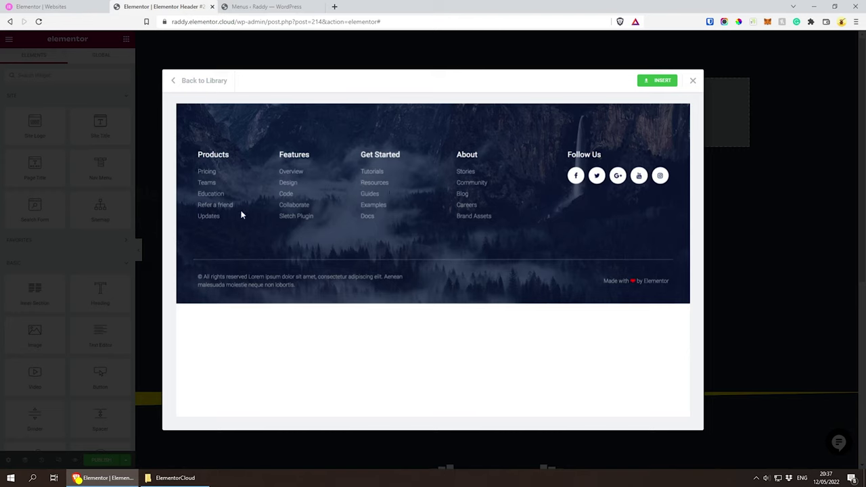
# Leave the footer preview and filter the library blocks to Pricing
pyautogui.click(203, 80)
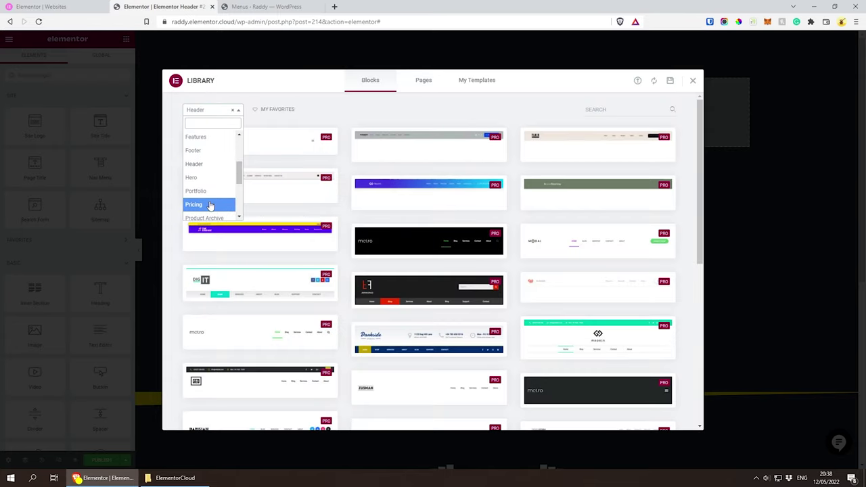
pyautogui.click(211, 205)
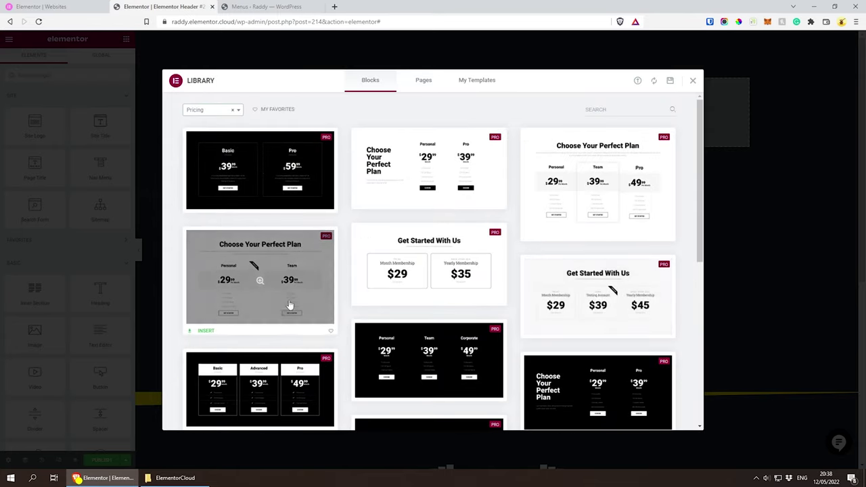
# Look through the Pricing blocks in the template library down to the last layouts
pyautogui.scroll(-3, 472, 279)
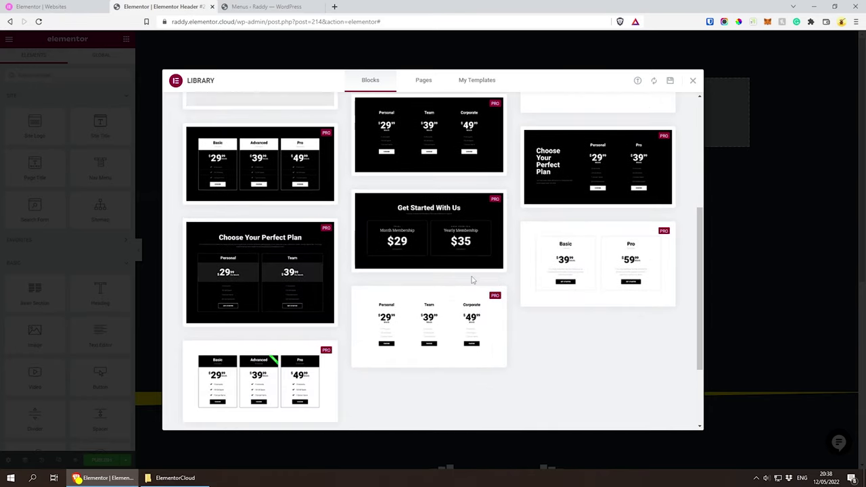
pyautogui.scroll(-2, 472, 279)
pyautogui.scroll(10, 472, 323)
# Filter the library blocks to Services and look through the available service layouts
pyautogui.click(215, 110)
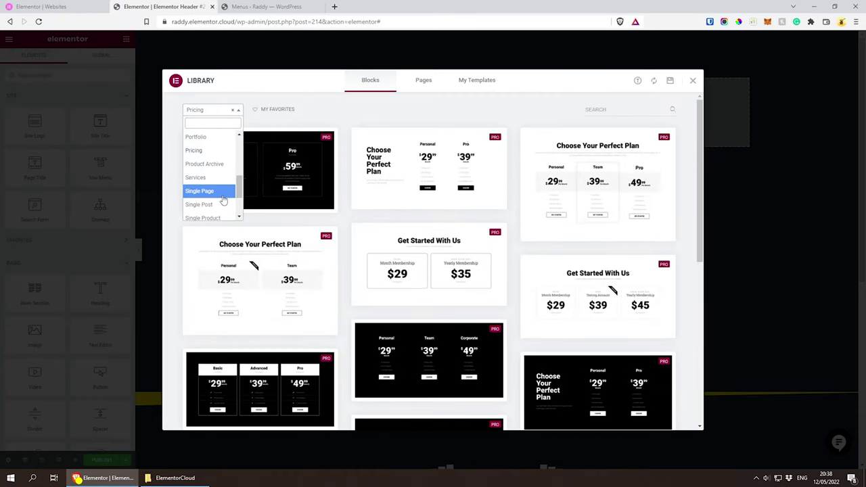
pyautogui.click(209, 178)
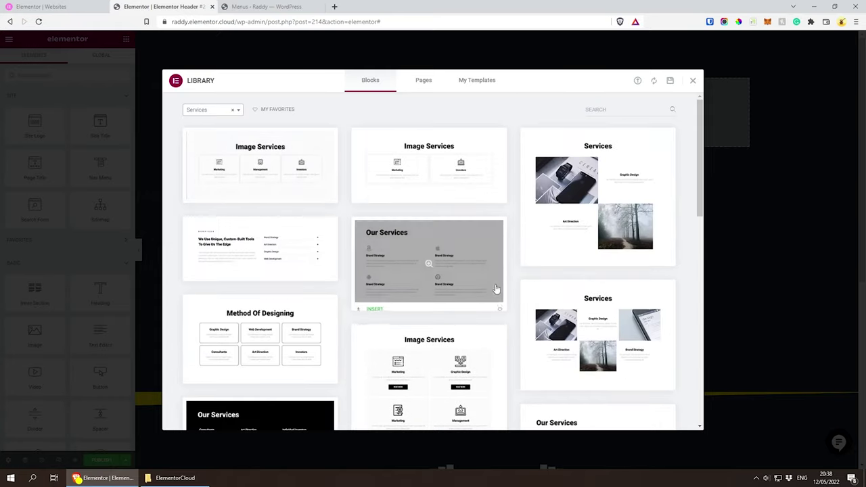
pyautogui.scroll(-1, 344, 250)
pyautogui.scroll(-3, 345, 250)
pyautogui.scroll(4, 408, 271)
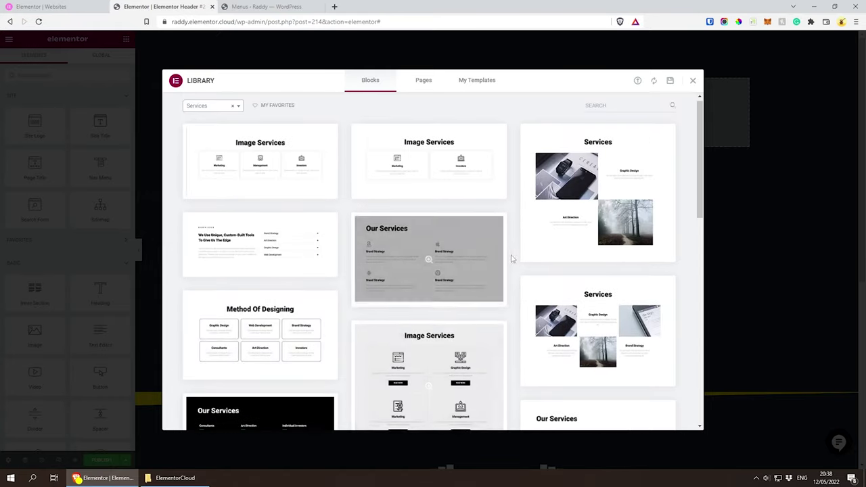
pyautogui.scroll(-2, 508, 260)
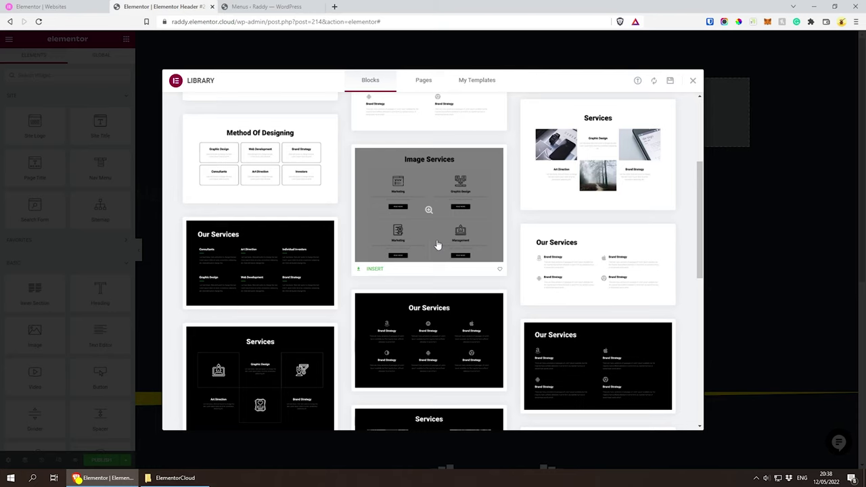
pyautogui.scroll(-4, 430, 244)
pyautogui.scroll(-3, 433, 241)
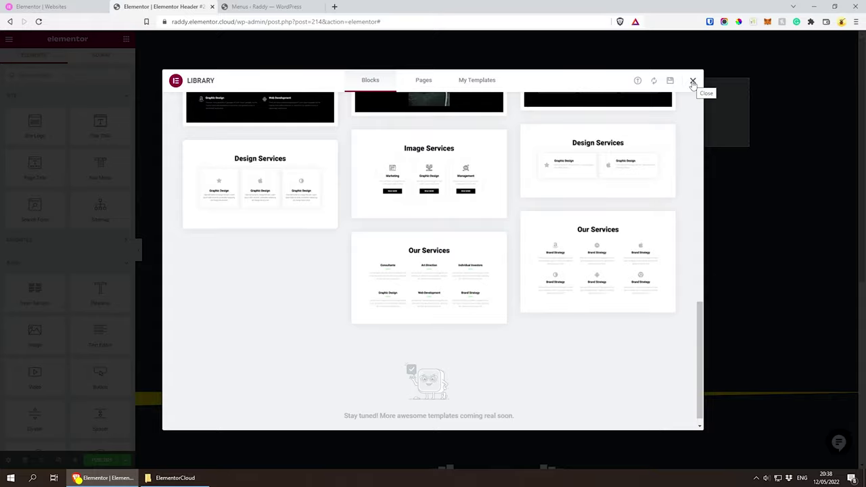
# Close the template library, load the site's home page at raddy.elementor.cloud, and look over its hero and classes sections
pyautogui.click(692, 81)
pyautogui.moveTo(236, 22); pyautogui.dragTo(589, 18)
pyautogui.press('BackSpace')
pyautogui.press('Return')
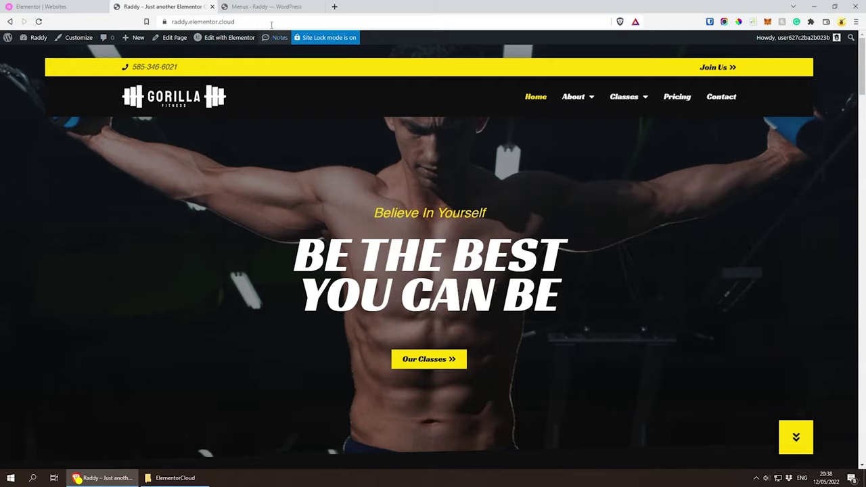
pyautogui.scroll(-3, 528, 239)
pyautogui.scroll(-5, 530, 243)
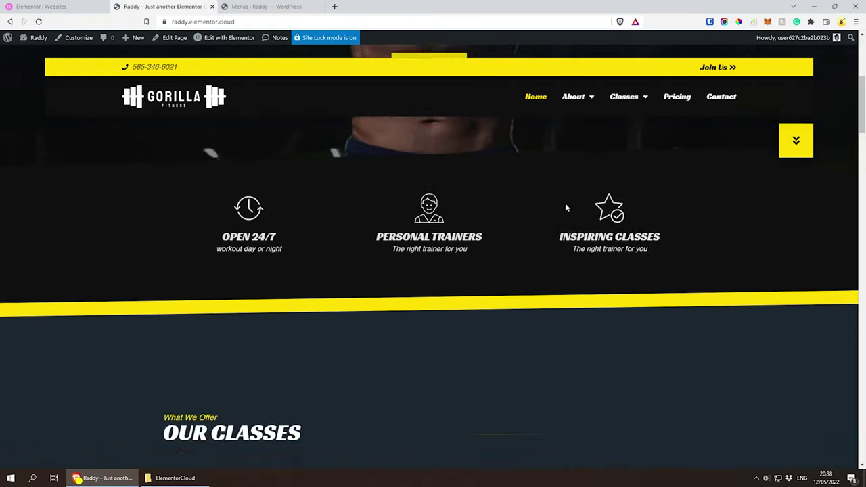
pyautogui.scroll(-14, 212, 262)
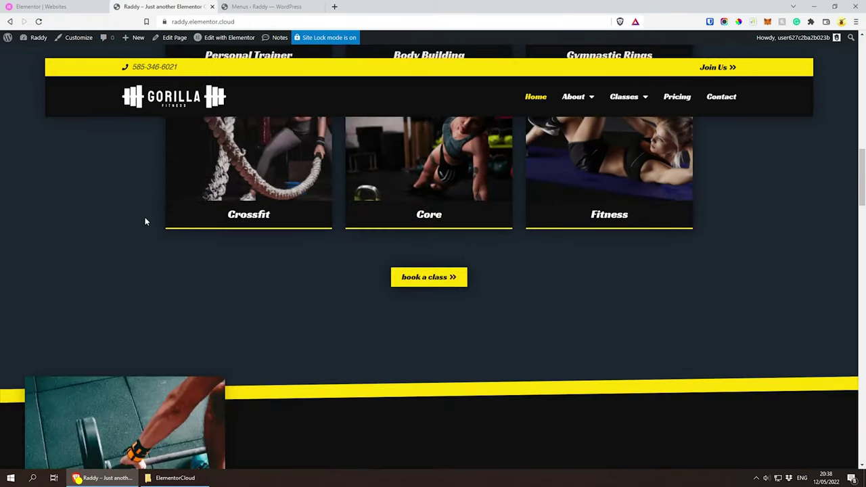
pyautogui.scroll(7, 392, 268)
pyautogui.scroll(15, 392, 268)
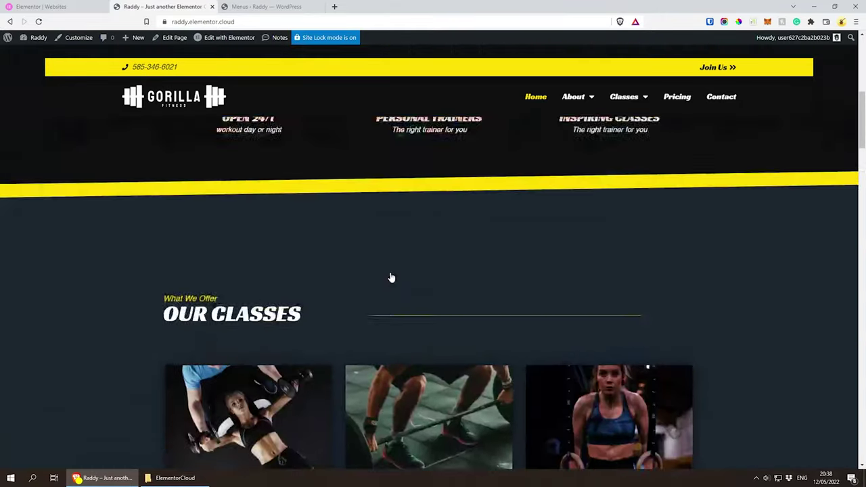
# Open the home page in the Elementor editor and add a Text Editor widget between the hero heading and the button
pyautogui.moveTo(208, 41)
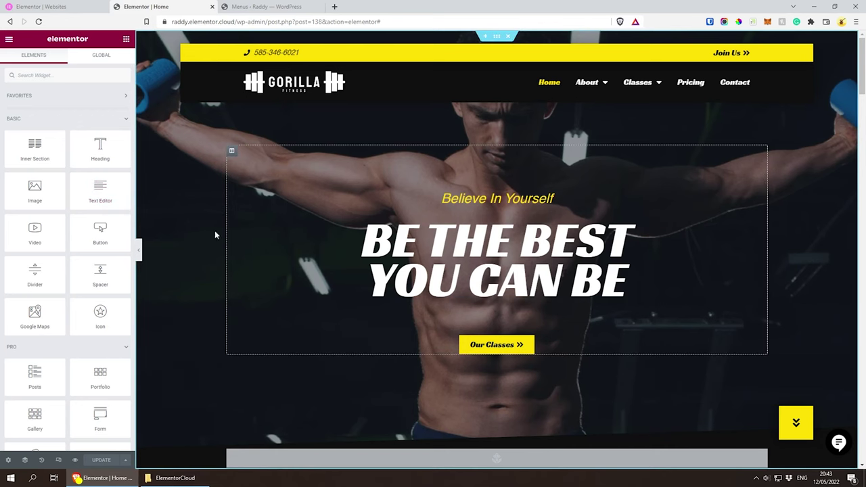
pyautogui.moveTo(108, 190); pyautogui.dragTo(497, 298)
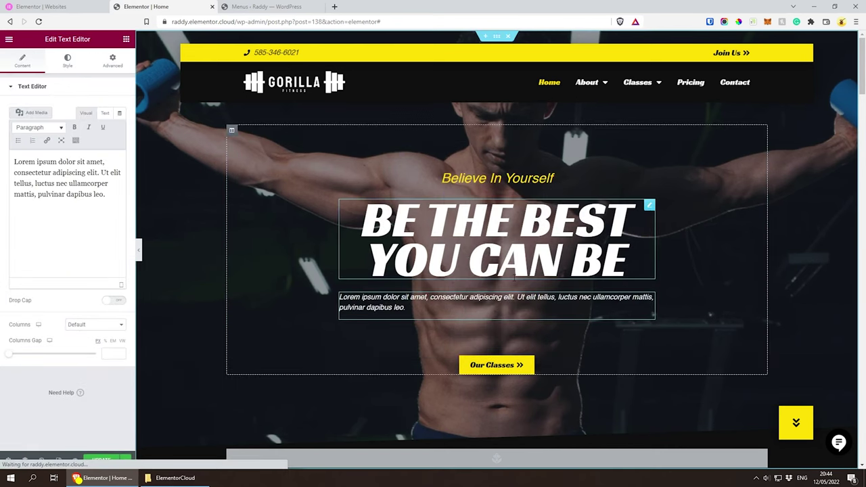
# Replace the placeholder text with "Defy your limits and pursue your fitness goals with a complimentary all-access gym pass!"
pyautogui.click(406, 307)
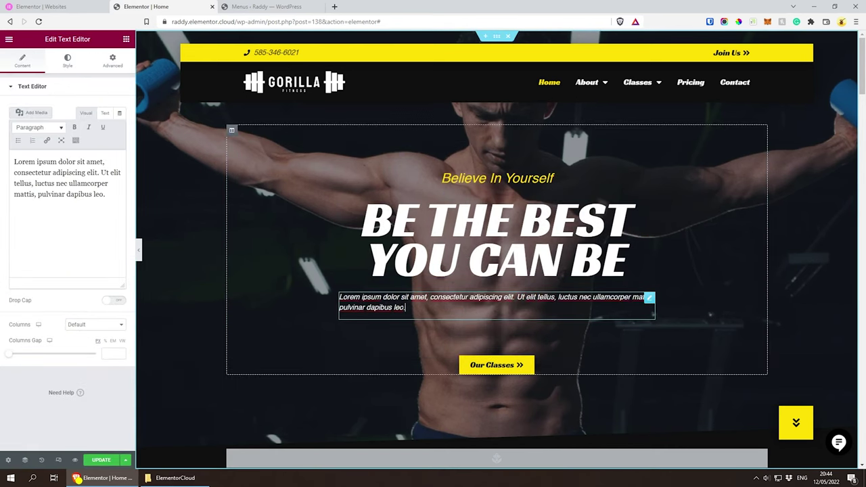
pyautogui.moveTo(406, 308); pyautogui.dragTo(339, 298)
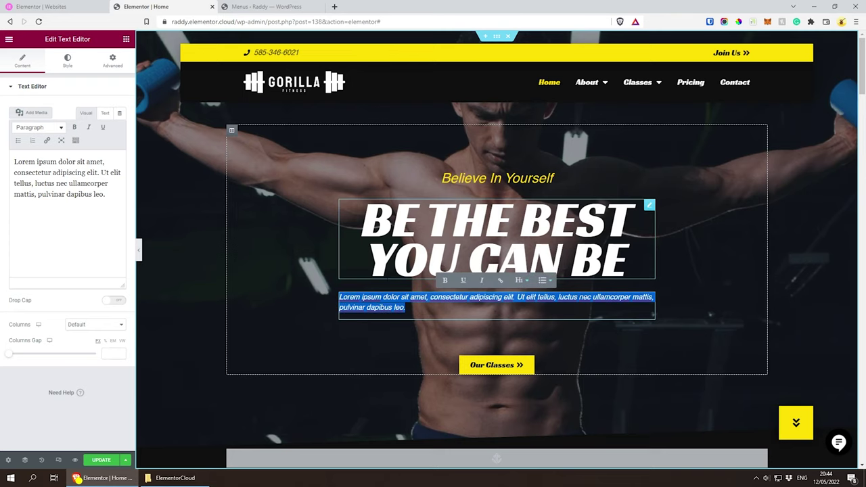
pyautogui.write('Hello')
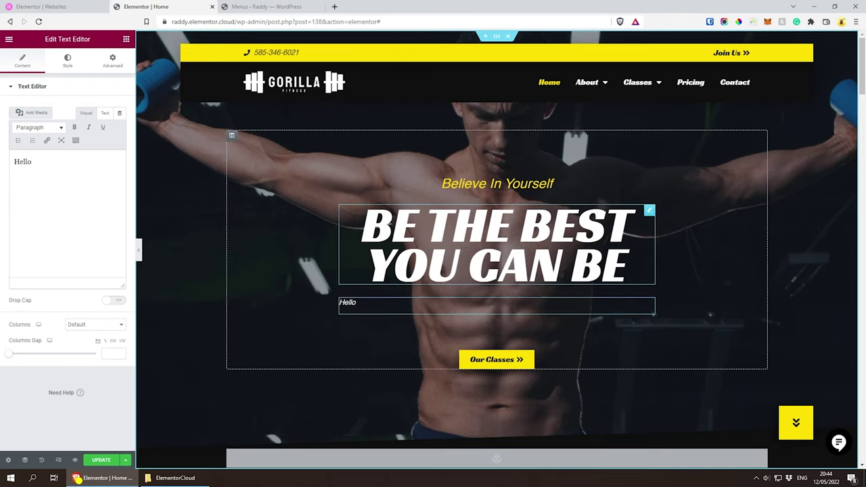
pyautogui.press('BackSpace')
pyautogui.press('BackSpace')
pyautogui.press('BackSpace')
pyautogui.write('Defy your limits and pursue your fitness goals with a complimentary all-access gym pass!')
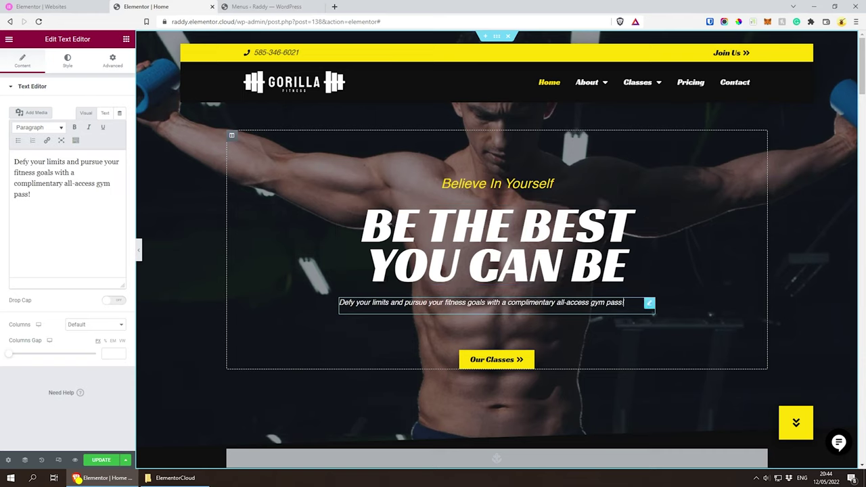
# Center-align the new hero text, then select the main hero heading
pyautogui.click(67, 59)
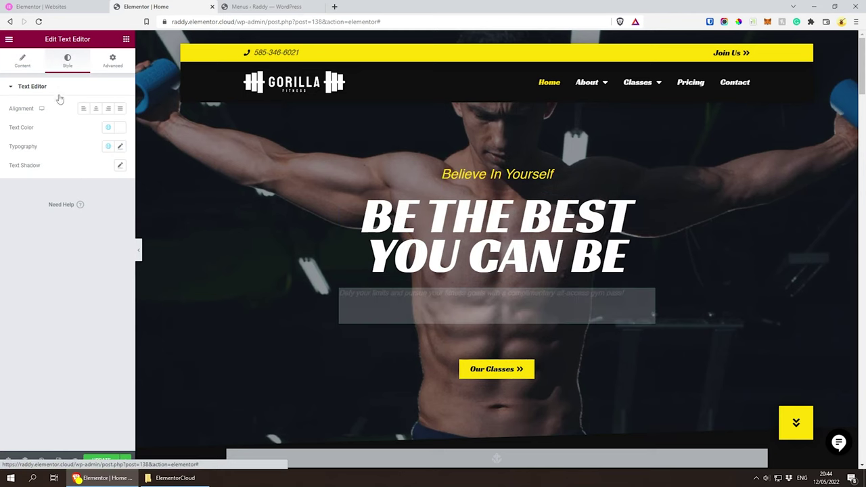
pyautogui.click(96, 110)
pyautogui.click(525, 272)
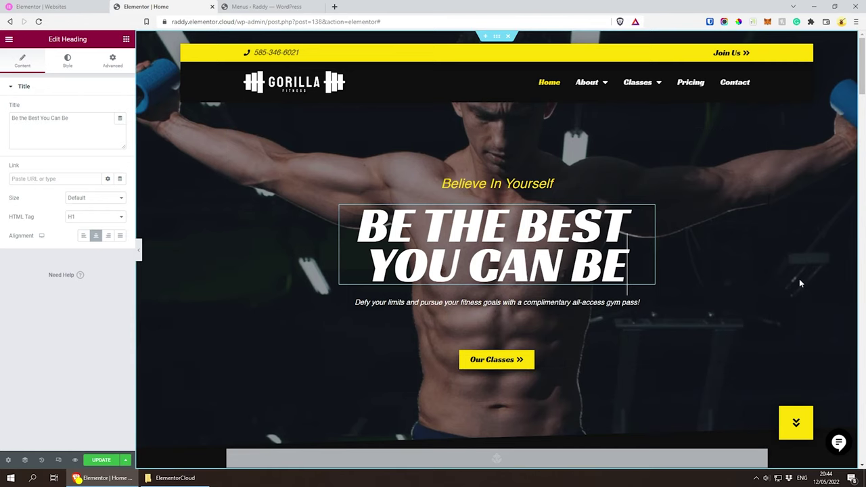
# Open the Navigator as a floating panel and inspect the Hero section's column, two headings, text editor and button
pyautogui.click(23, 460)
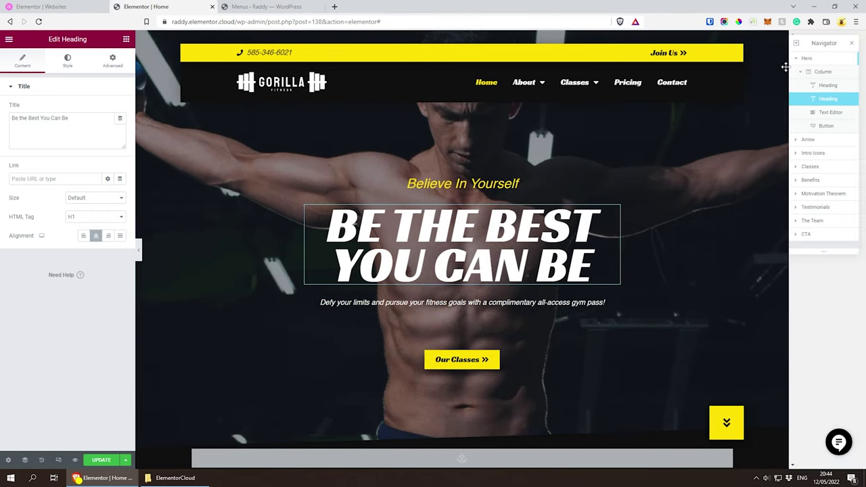
pyautogui.moveTo(793, 100); pyautogui.dragTo(791, 135)
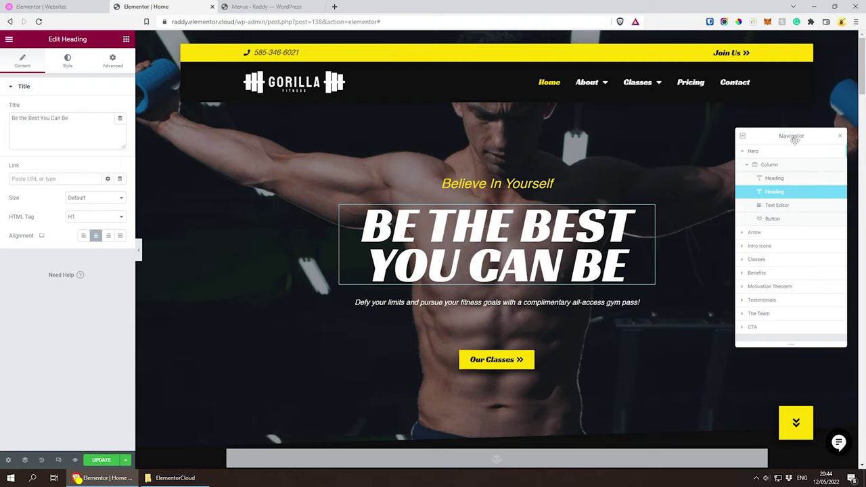
pyautogui.click(755, 152)
pyautogui.click(768, 166)
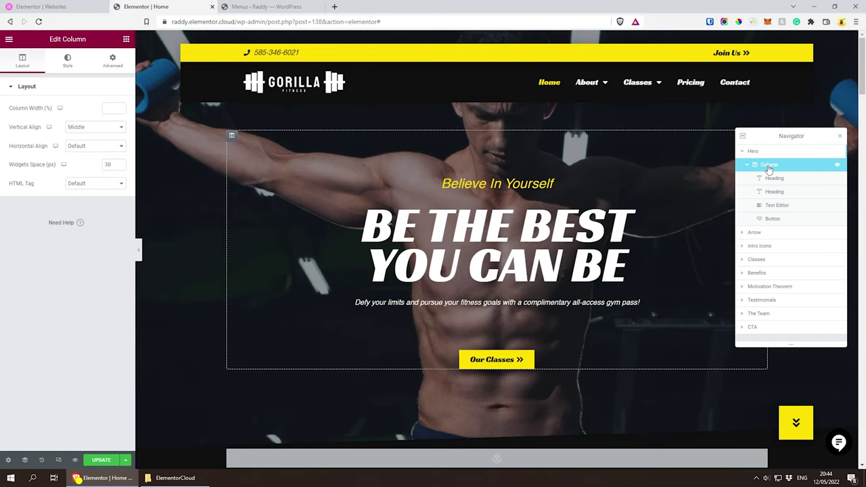
pyautogui.click(771, 178)
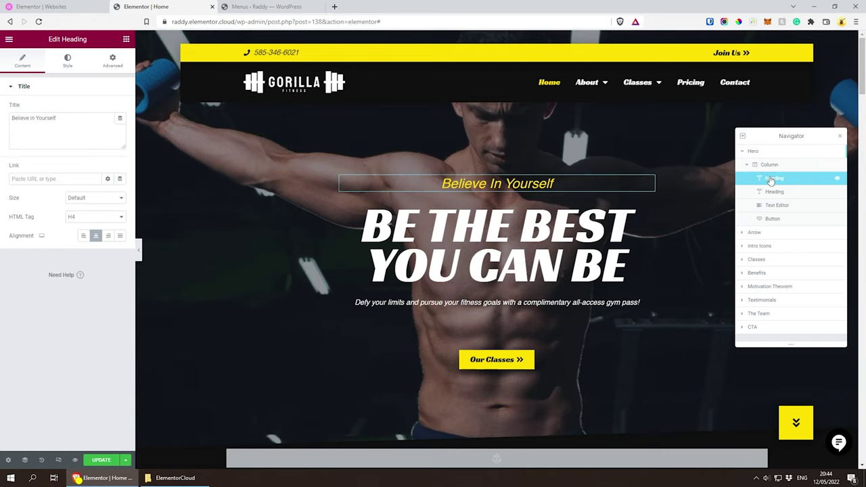
pyautogui.click(782, 195)
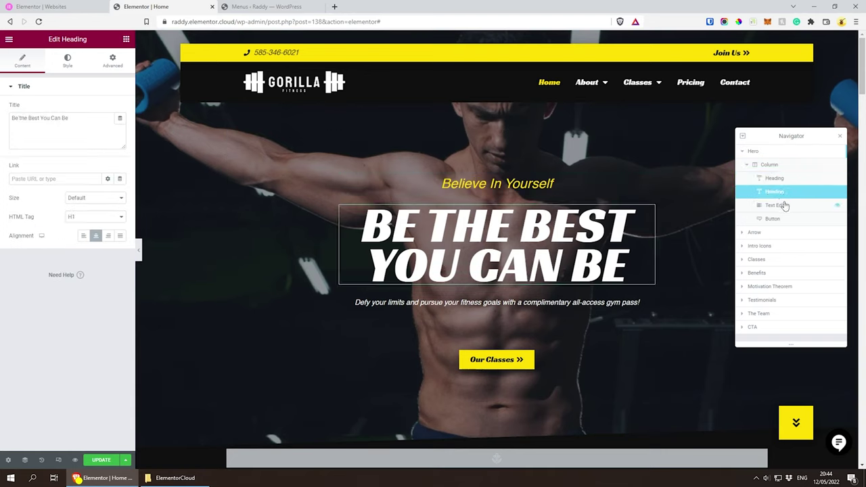
pyautogui.click(783, 207)
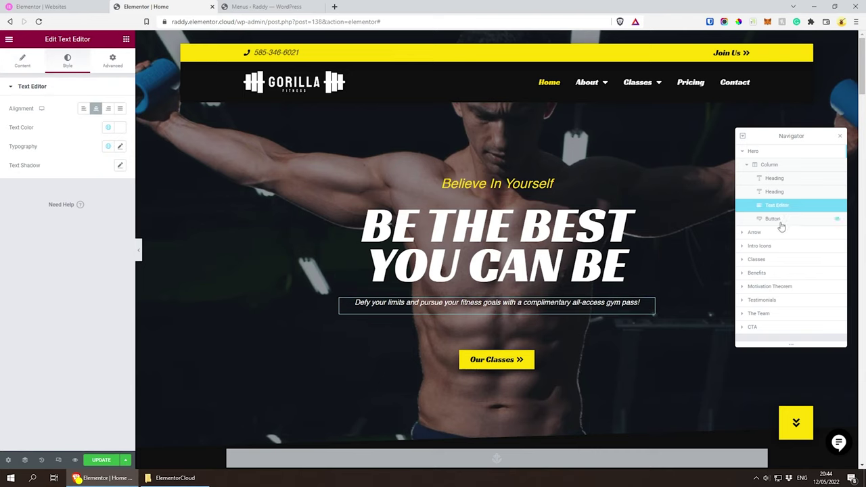
pyautogui.click(781, 224)
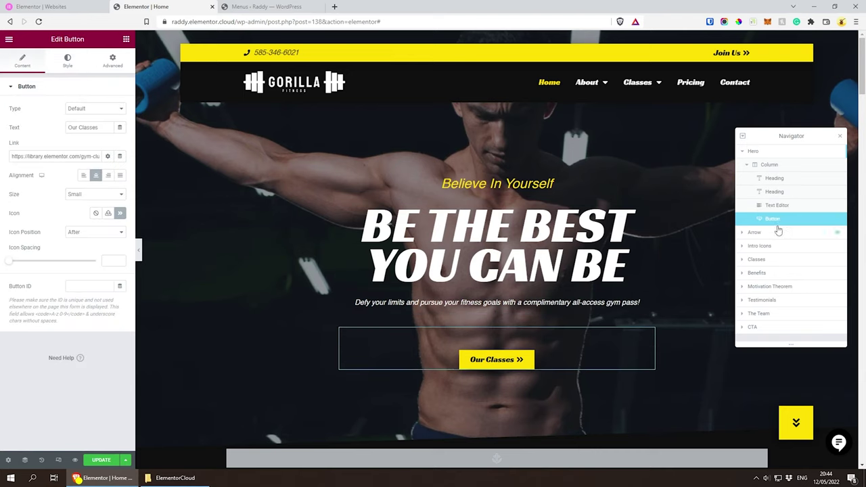
pyautogui.click(746, 164)
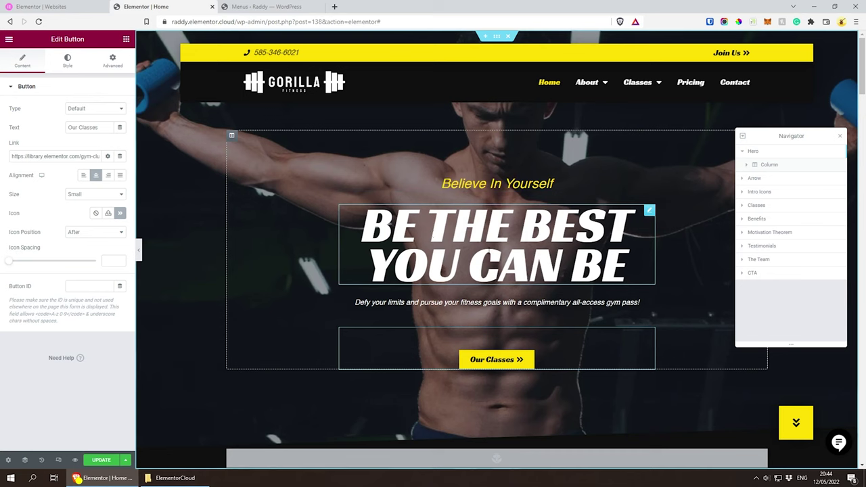
# Change the main hero heading to "Make this year your year."
pyautogui.click(497, 252)
pyautogui.tripleClick(626, 274)
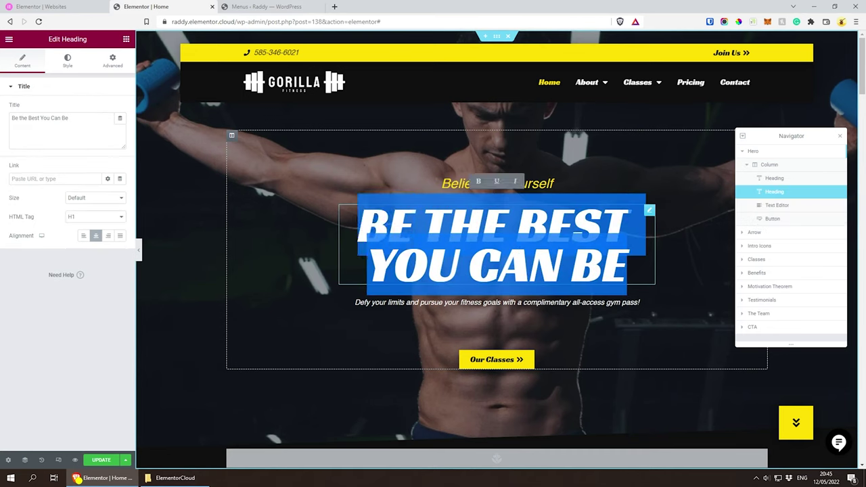
pyautogui.write('M')
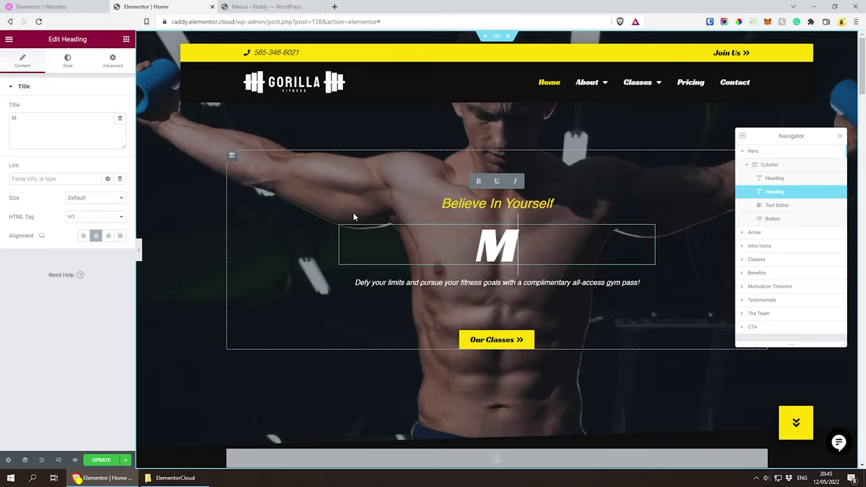
pyautogui.write('ake this year')
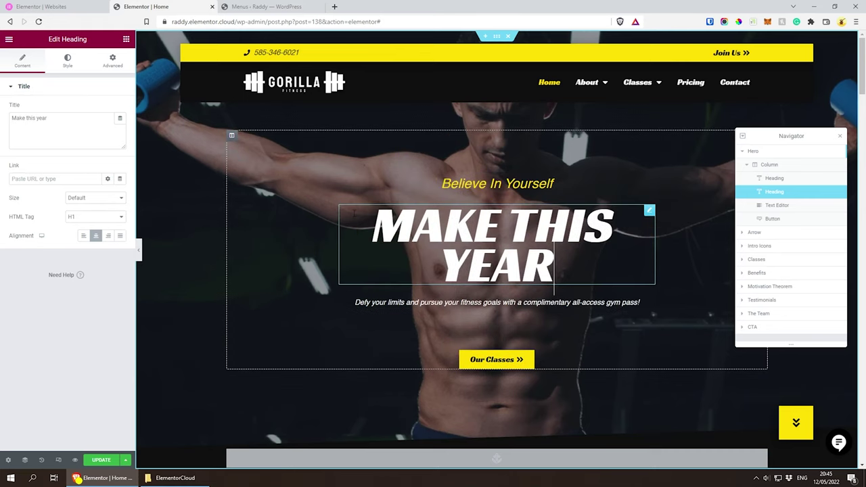
pyautogui.write(' your year.')
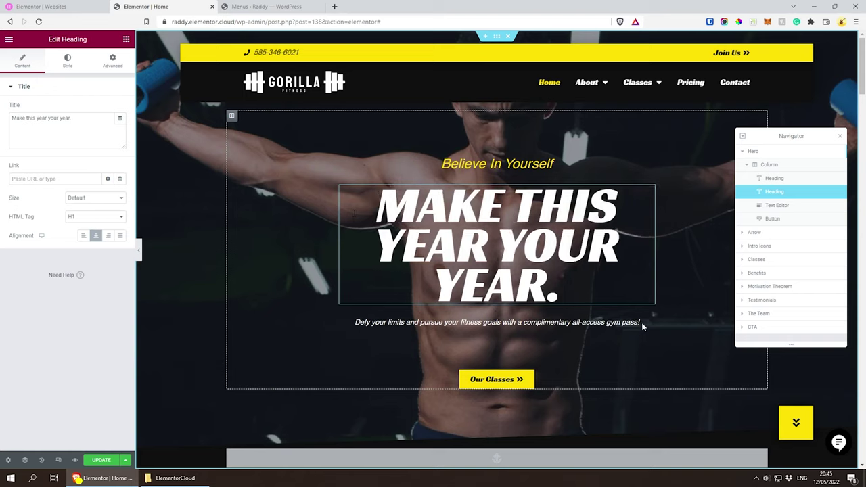
# Examine the Our Classes button's link options, dynamic link sources and icon library
pyautogui.click(514, 383)
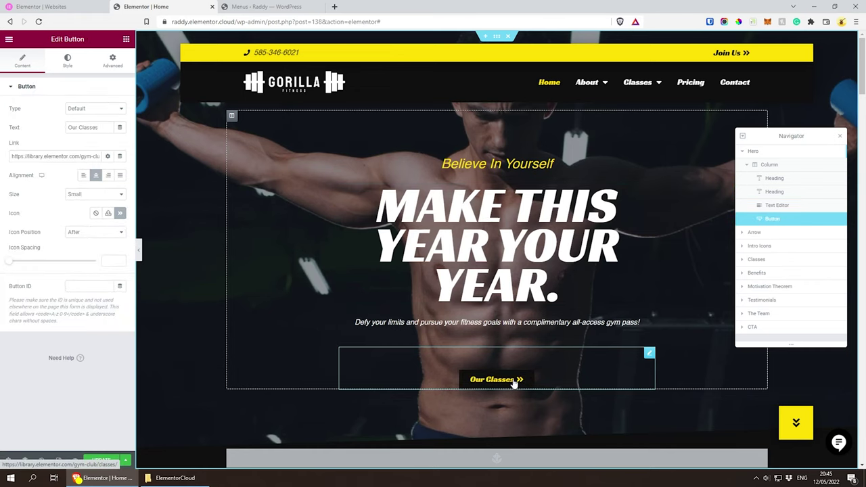
pyautogui.tripleClick(9, 156)
pyautogui.click(12, 156)
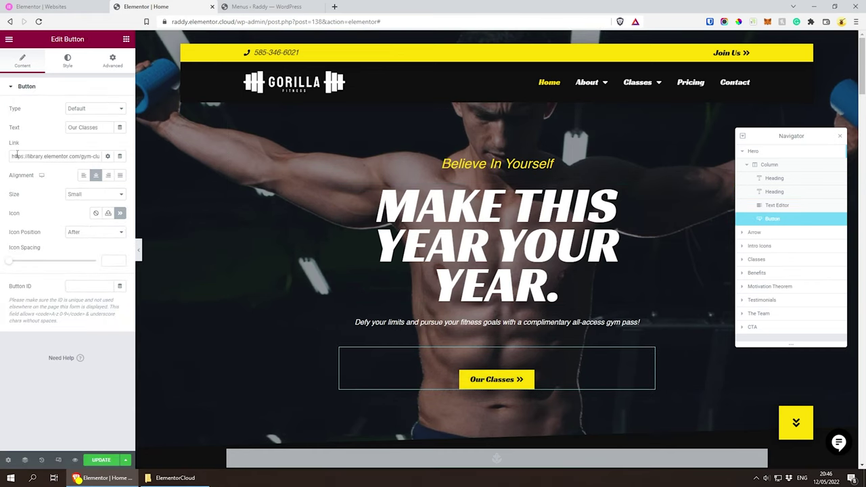
pyautogui.click(107, 156)
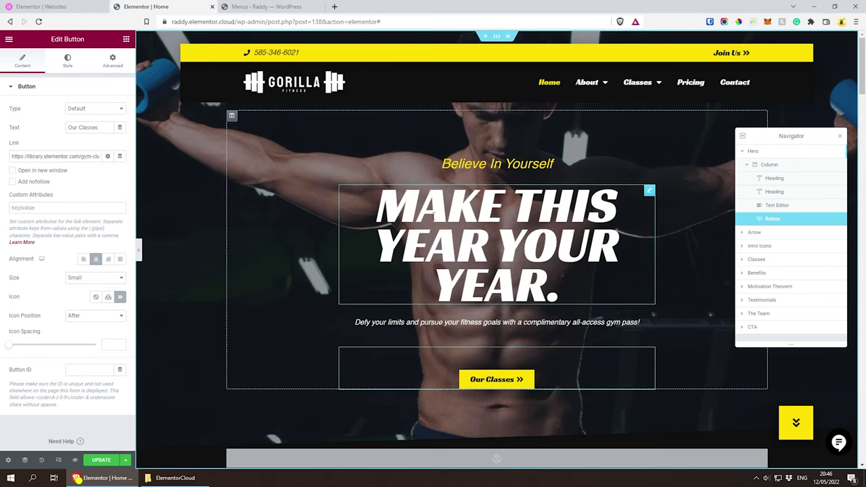
pyautogui.click(107, 156)
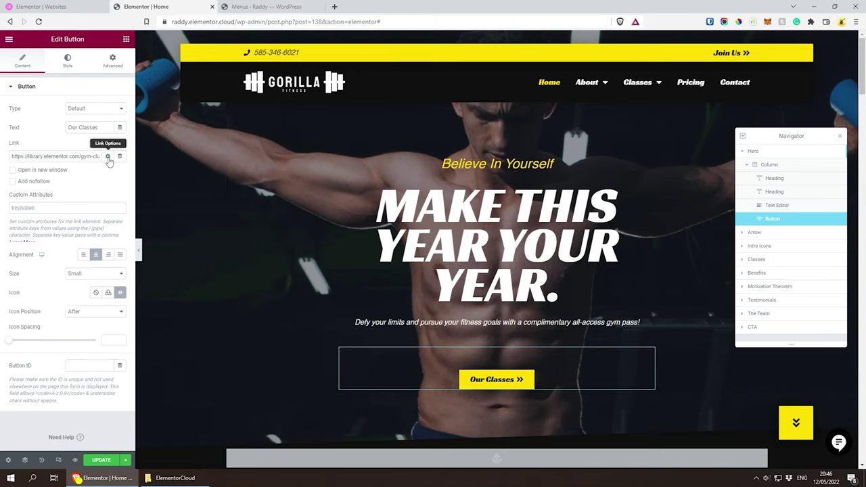
pyautogui.click(119, 156)
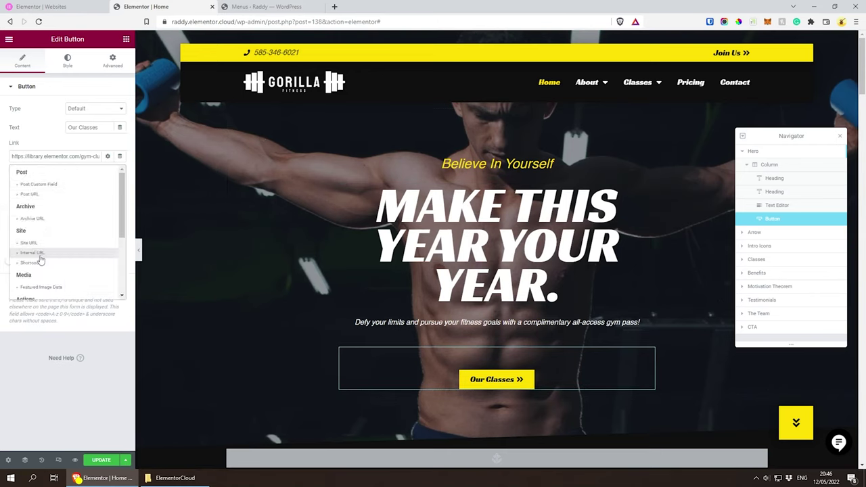
pyautogui.scroll(-1, 40, 257)
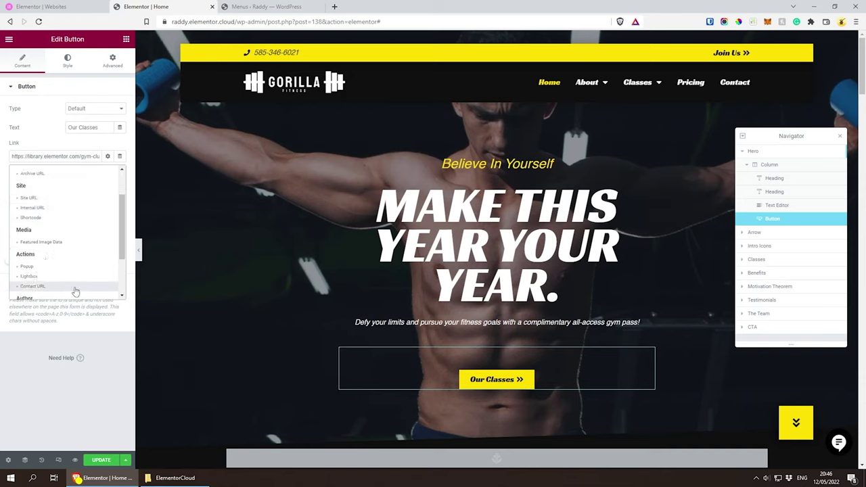
pyautogui.click(107, 155)
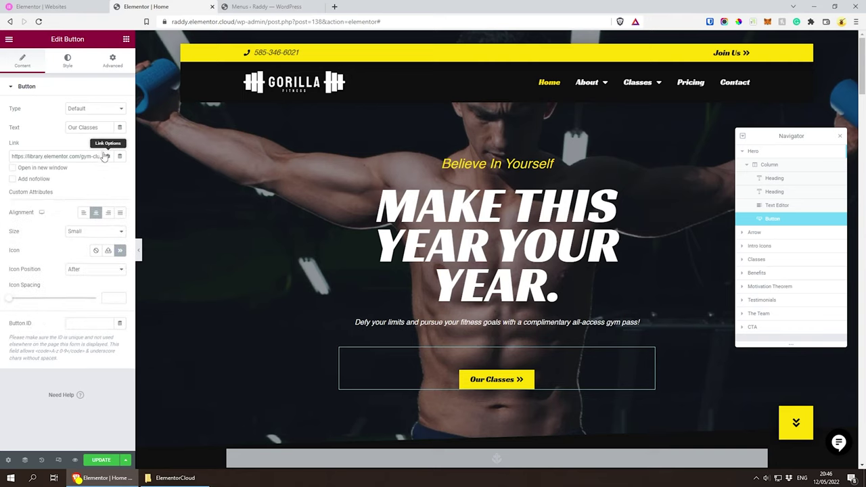
pyautogui.click(107, 155)
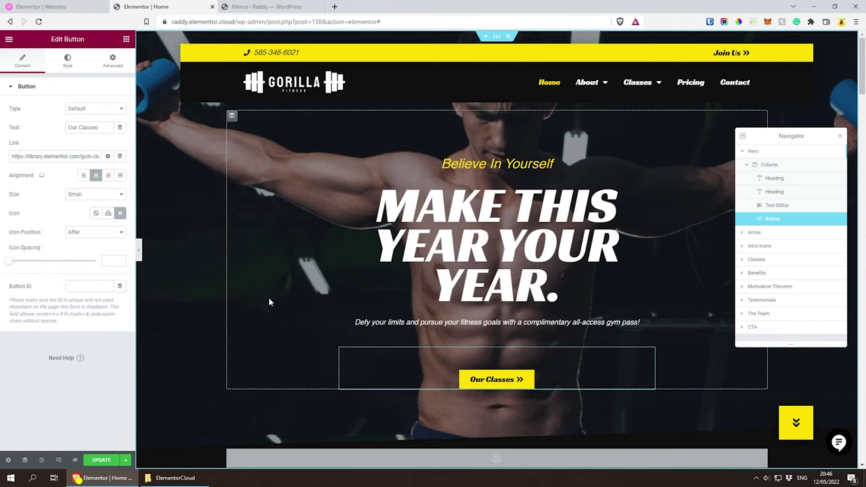
pyautogui.click(119, 214)
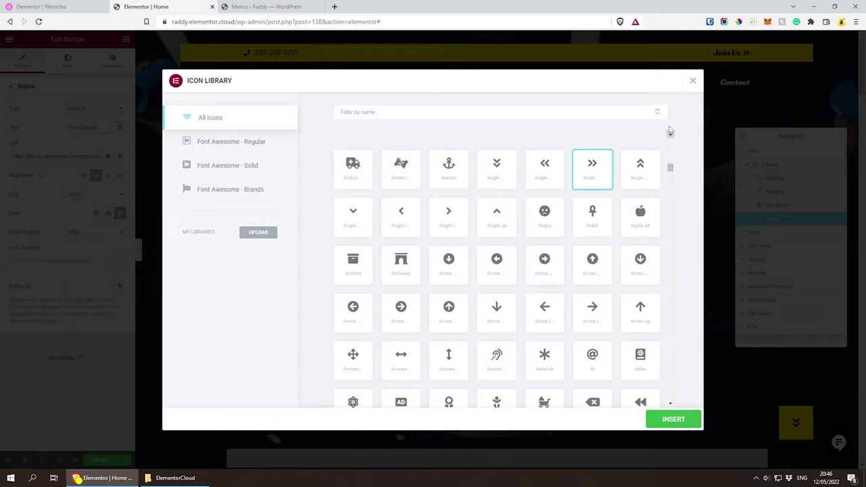
pyautogui.click(693, 80)
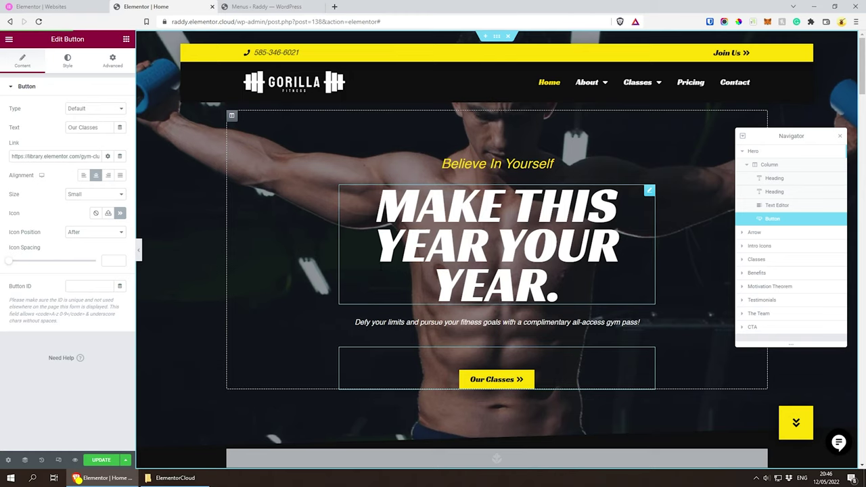
# Preview the home page at tablet and mobile sizes, including the mobile hero, and return to the desktop view
pyautogui.click(58, 461)
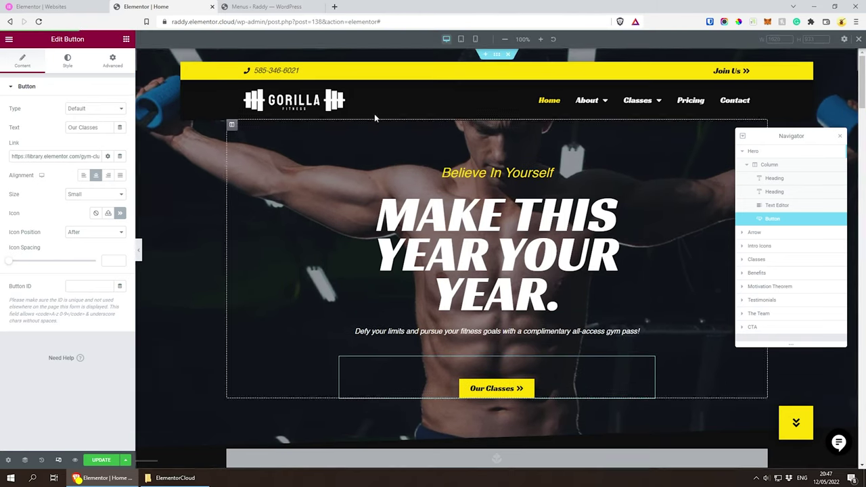
pyautogui.click(461, 39)
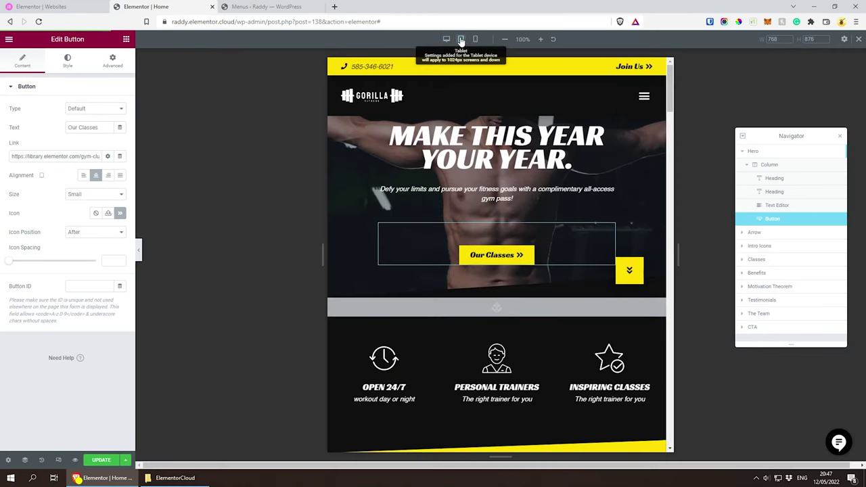
pyautogui.click(475, 39)
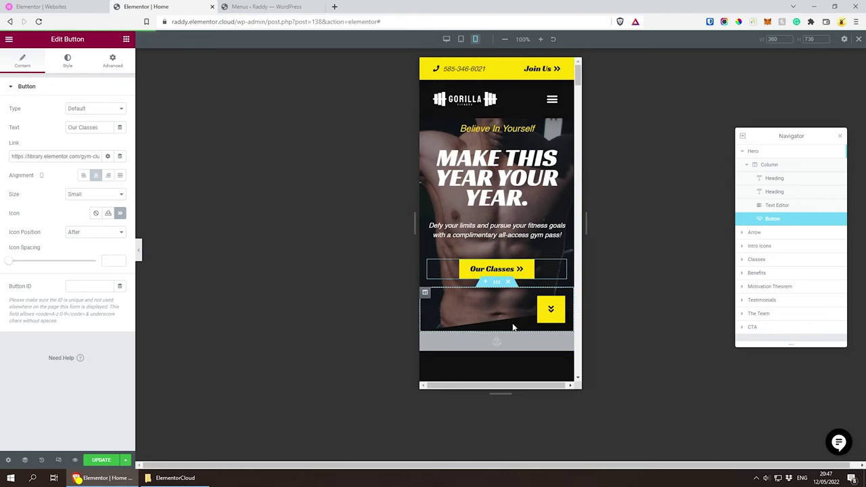
pyautogui.scroll(-3, 467, 241)
pyautogui.scroll(2, 467, 241)
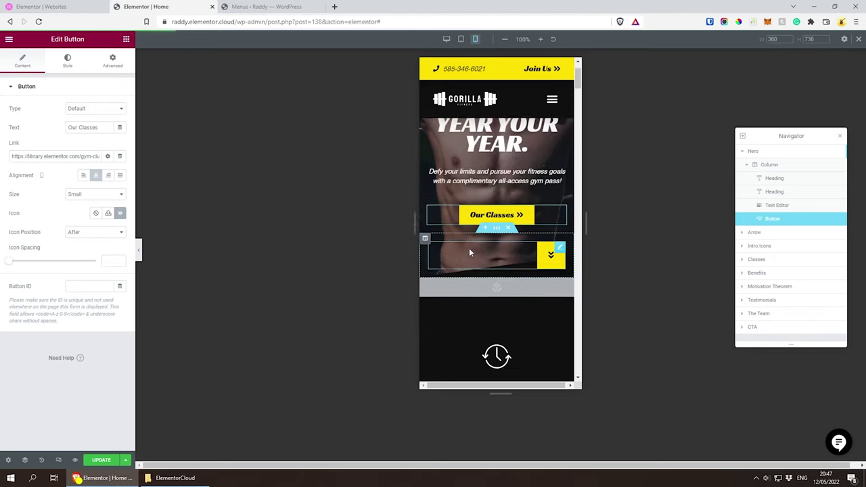
pyautogui.scroll(2, 492, 297)
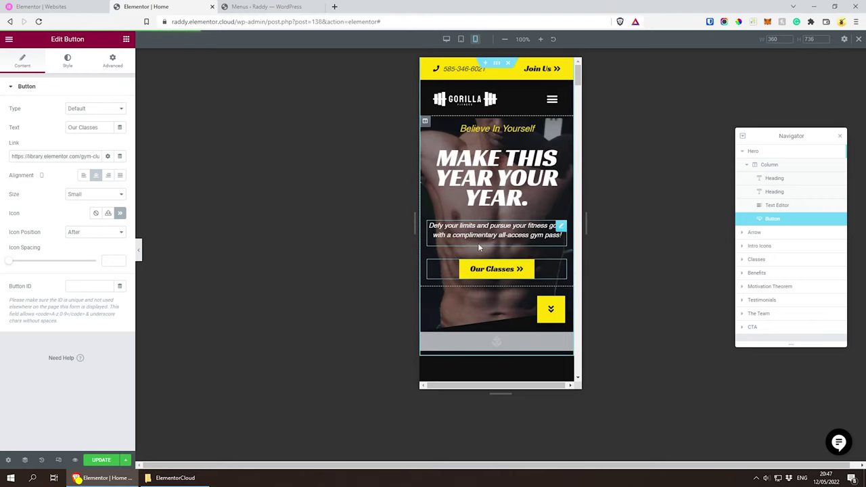
pyautogui.click(446, 39)
# Select the hero paragraph, save the home page changes and move the floating Navigator clear of the header menu
pyautogui.click(595, 291)
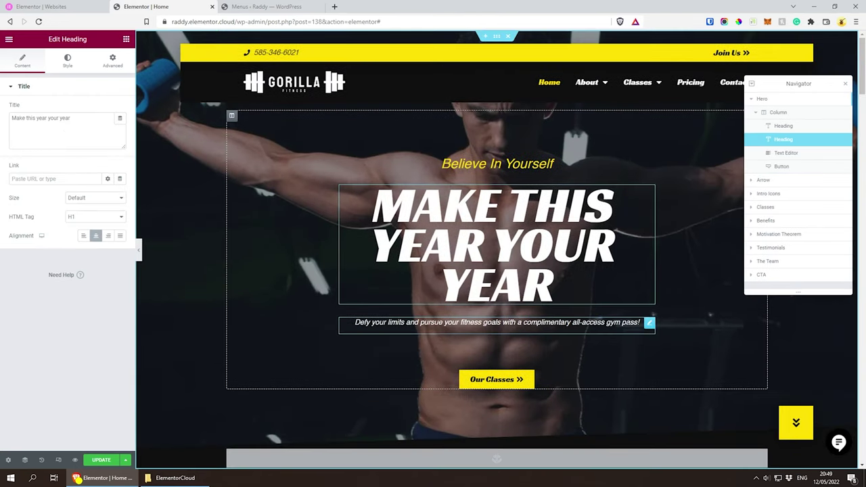
pyautogui.click(612, 331)
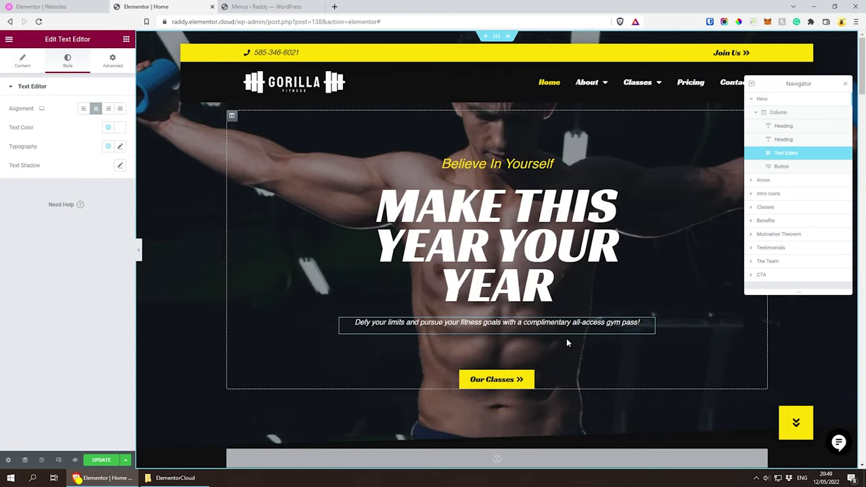
pyautogui.click(106, 465)
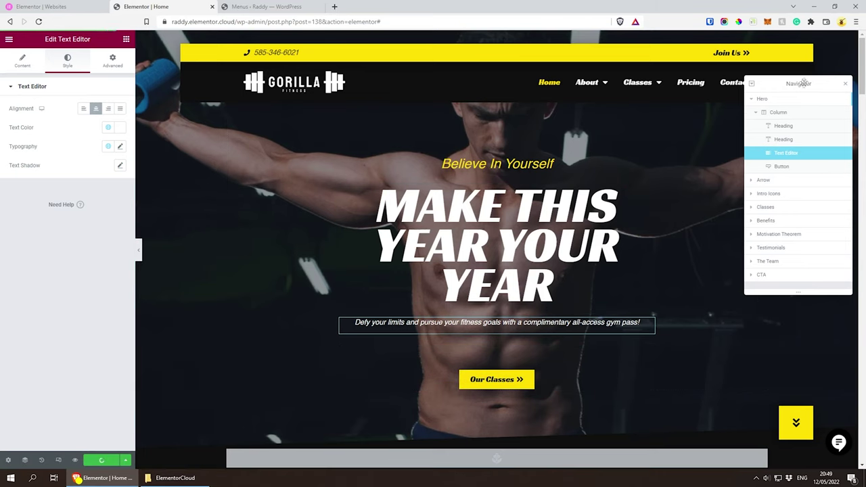
pyautogui.moveTo(808, 83); pyautogui.dragTo(819, 169)
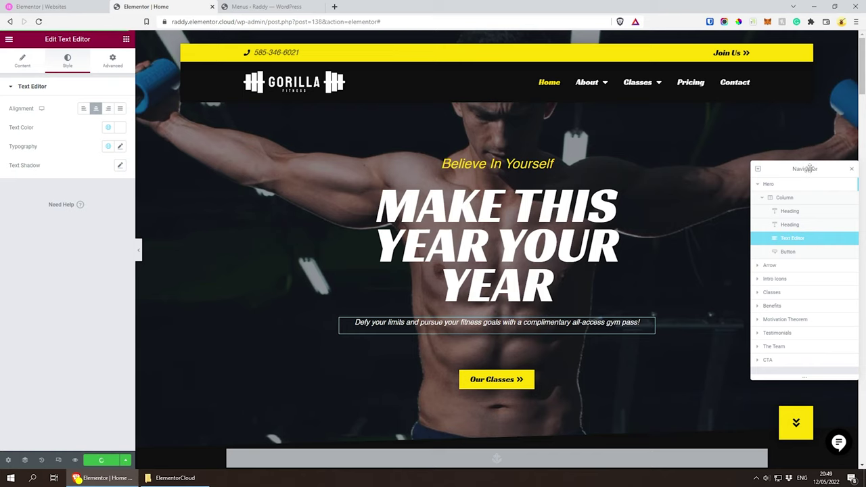
# Select the Hero section and open its background image in the media library
pyautogui.click(125, 39)
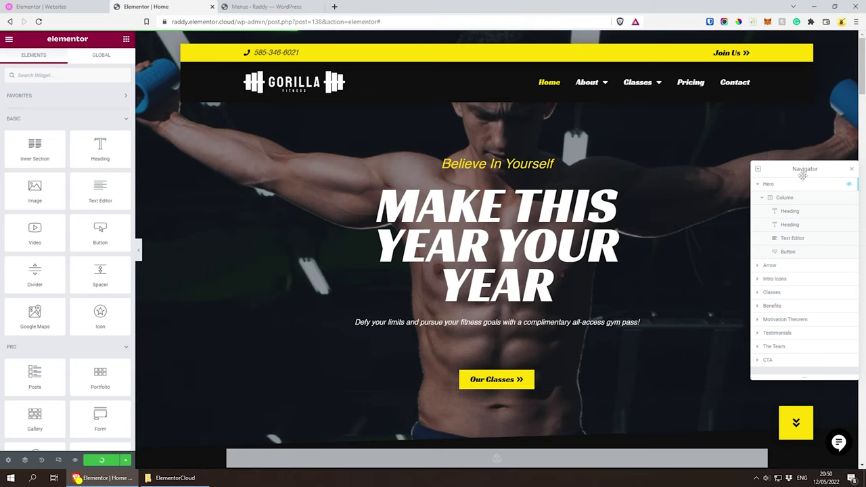
pyautogui.click(771, 185)
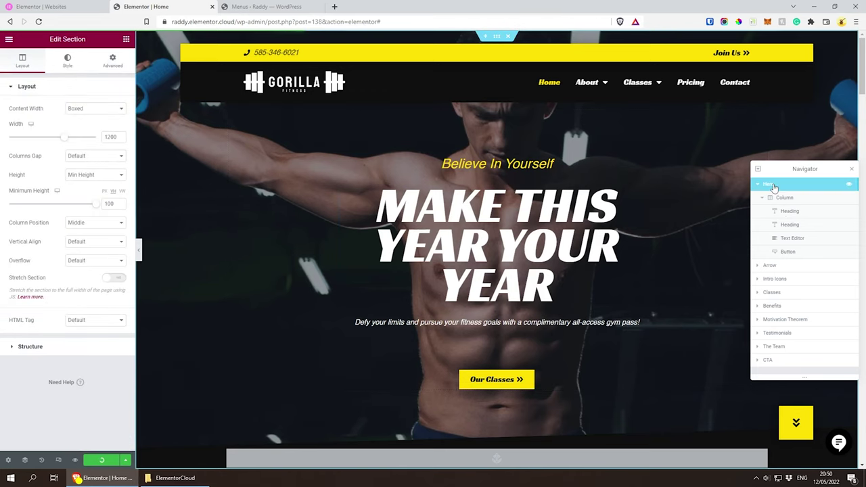
pyautogui.click(60, 64)
pyautogui.moveTo(59, 187)
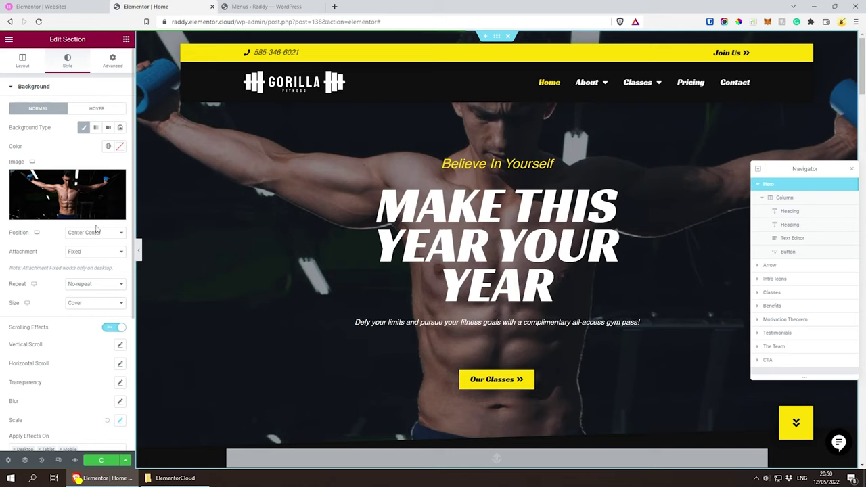
pyautogui.moveTo(54, 205)
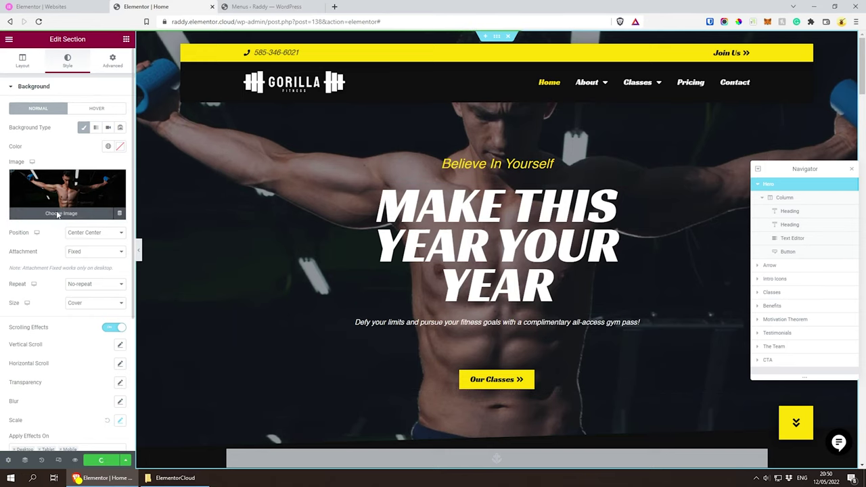
pyautogui.click(57, 214)
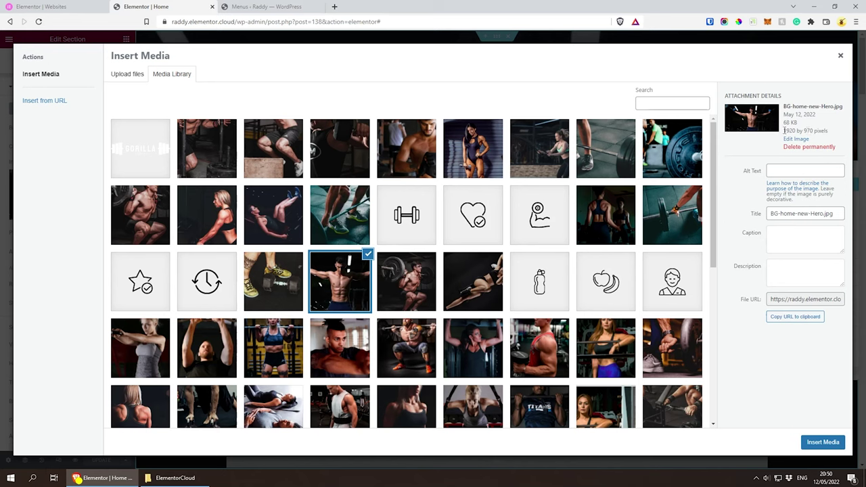
# Check the current hero background image's pixel dimensions and file size in its attachment details
pyautogui.tripleClick(782, 134)
pyautogui.click(798, 128)
pyautogui.moveTo(783, 121); pyautogui.dragTo(795, 122)
pyautogui.doubleClick(786, 123)
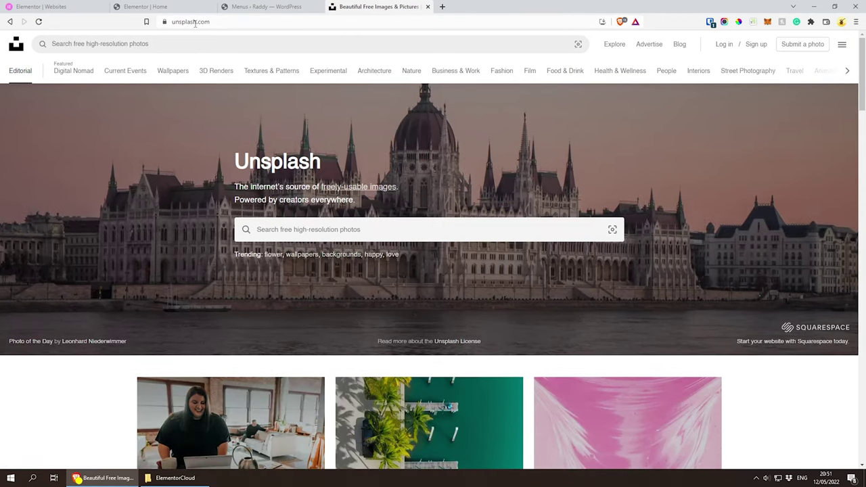
# Search Unsplash for "gym" and browse the photos
pyautogui.click(331, 233)
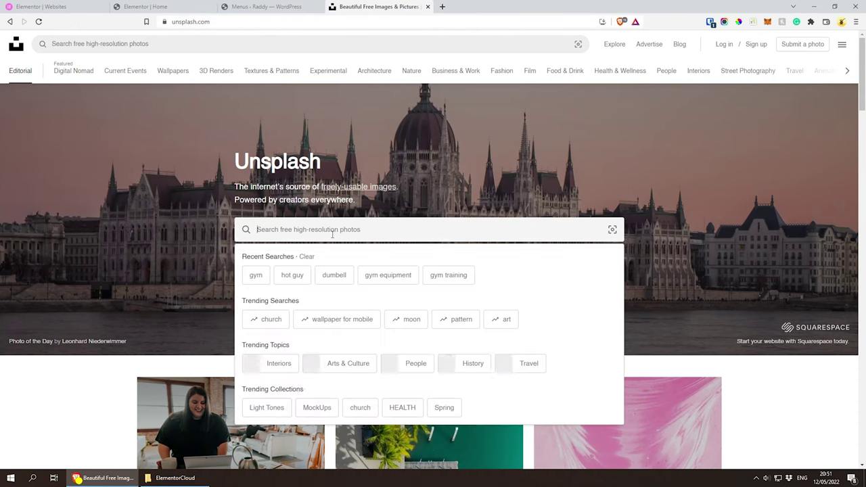
pyautogui.write('gym')
pyautogui.press('Return')
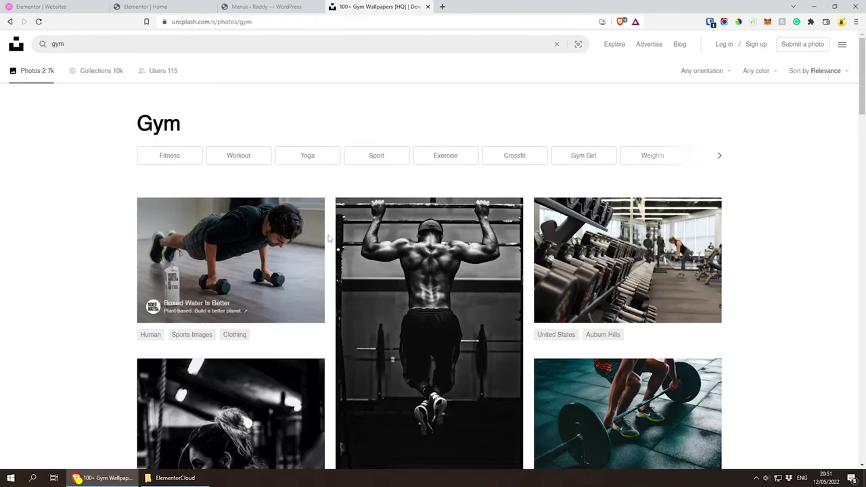
pyautogui.scroll(-3, 762, 196)
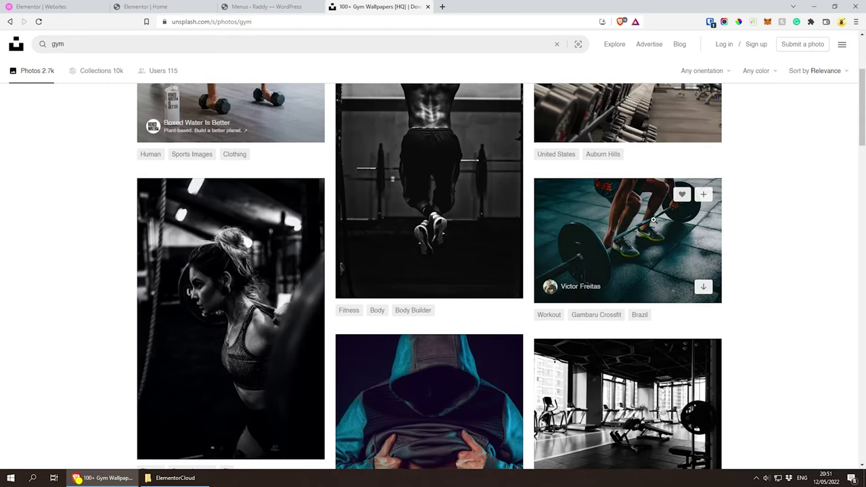
# Download the photo of a person lifting a barbell on a tiled floor as a JPG into the ElementorCloud folder
pyautogui.click(595, 230)
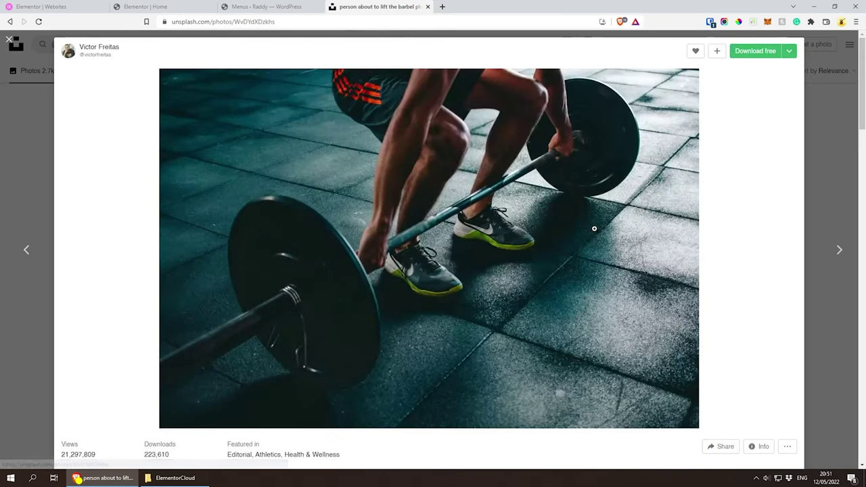
pyautogui.click(756, 54)
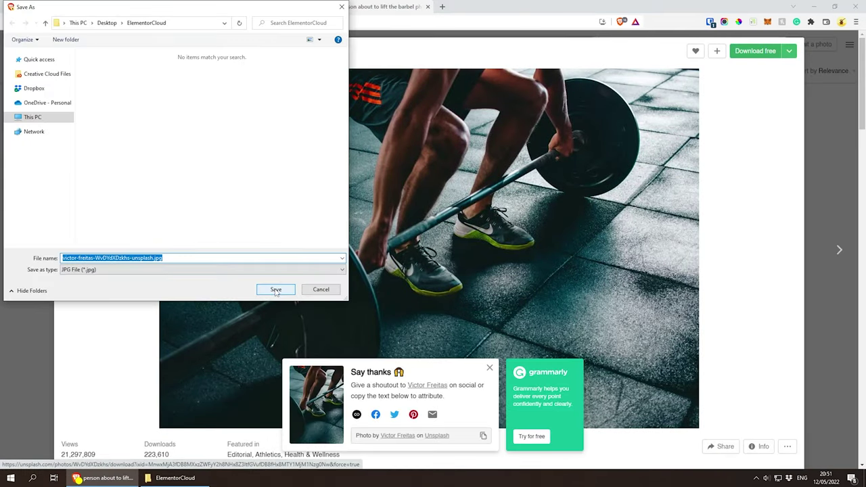
pyautogui.click(277, 291)
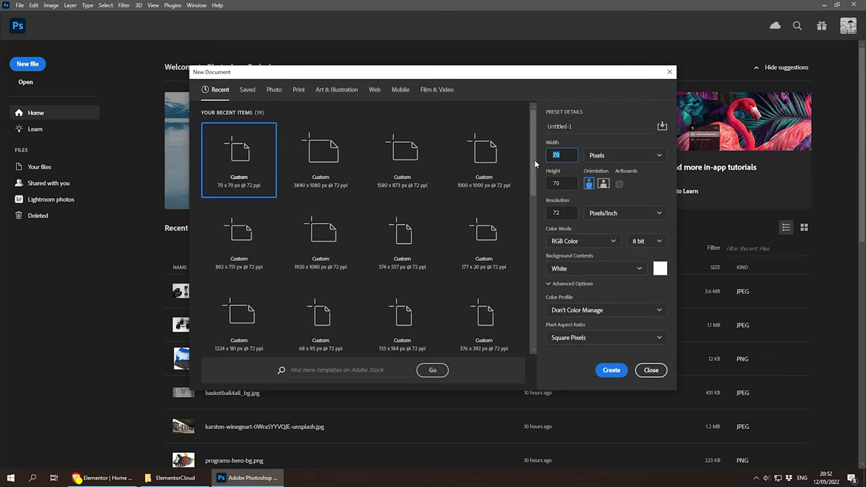
# Create a new 1920 × 970 pixel document in Photoshop
pyautogui.write('1920')
pyautogui.press('Tab')
pyautogui.write('970')
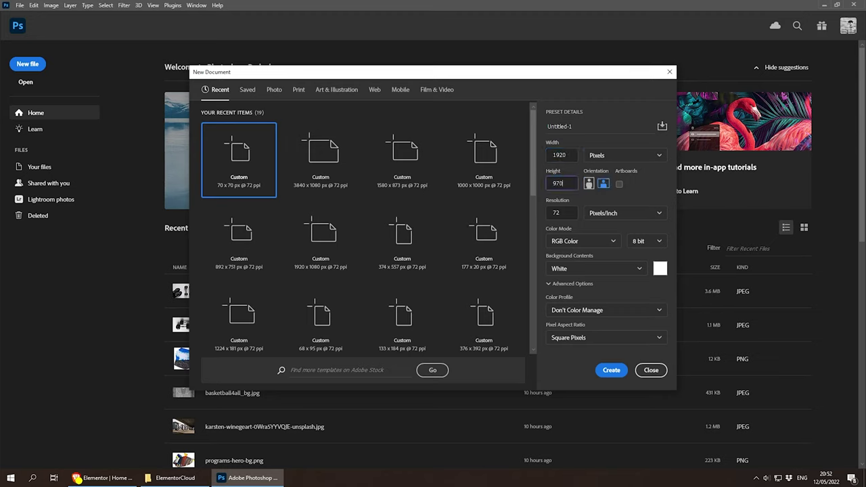
pyautogui.click(601, 370)
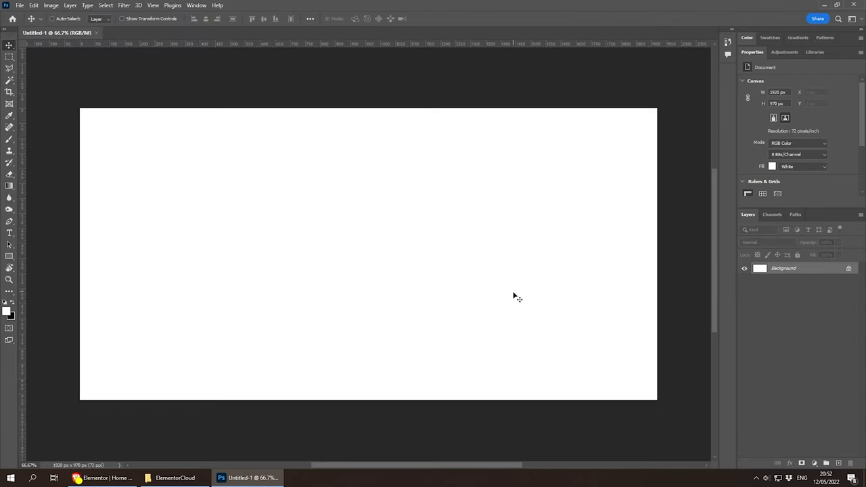
# Place the downloaded barbell photo from the ElementorCloud folder and scale it to about 1930 × 1287 px, covering the canvas
pyautogui.click(173, 478)
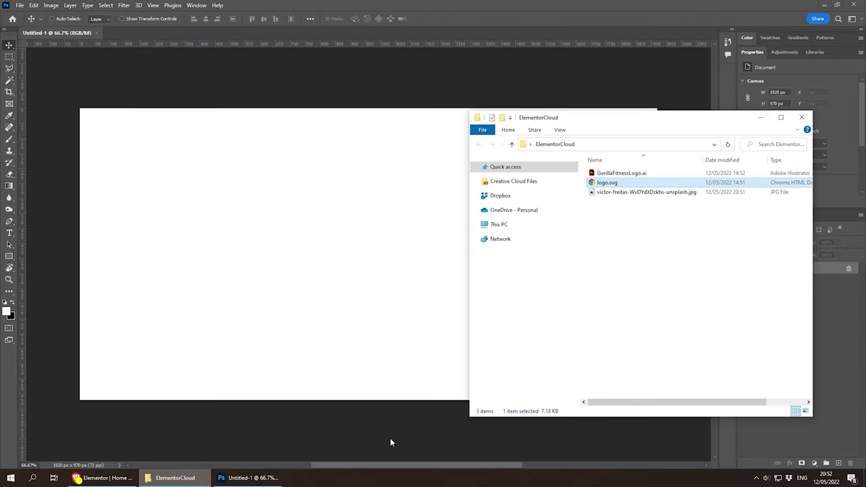
pyautogui.moveTo(613, 192); pyautogui.dragTo(239, 219)
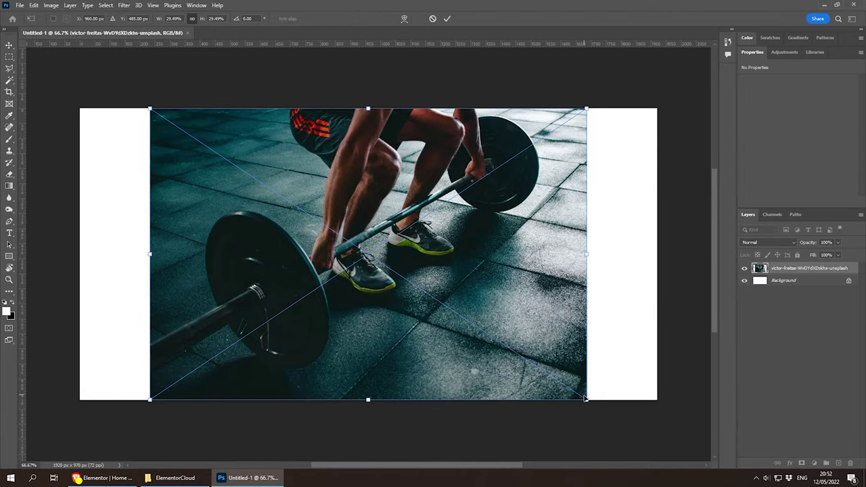
pyautogui.moveTo(595, 406); pyautogui.dragTo(666, 452)
pyautogui.moveTo(150, 109); pyautogui.dragTo(71, 78)
pyautogui.press('Return')
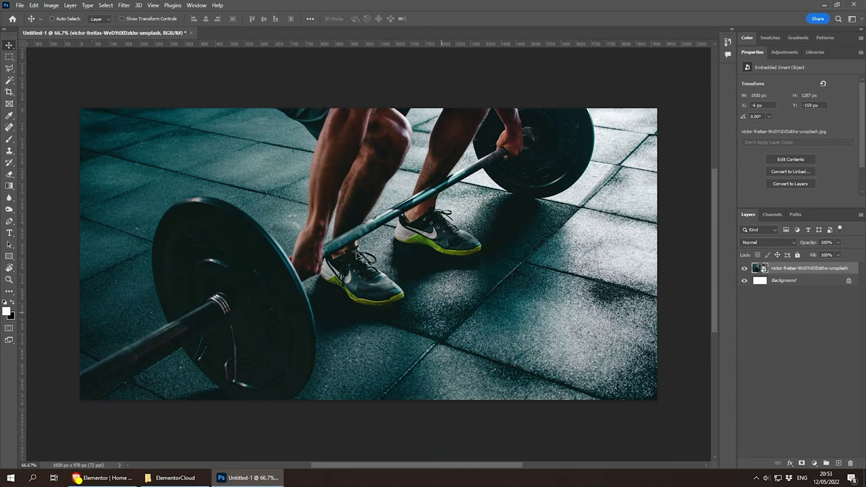
# Start exporting the 1920 × 970 barbell image with Export As, using the JPG format
pyautogui.click(19, 6)
pyautogui.moveTo(58, 146)
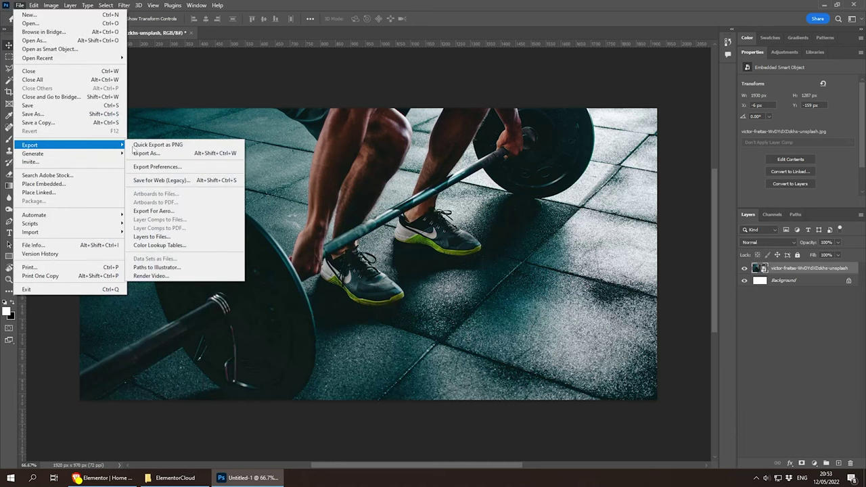
pyautogui.click(181, 156)
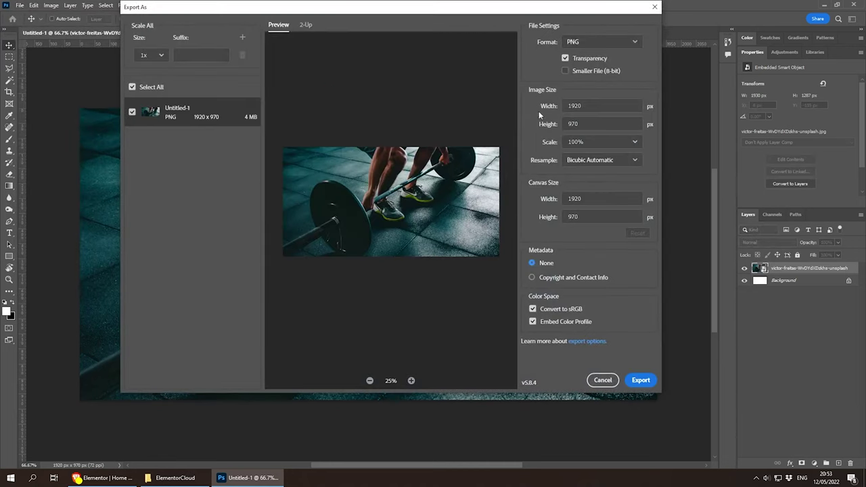
pyautogui.click(593, 43)
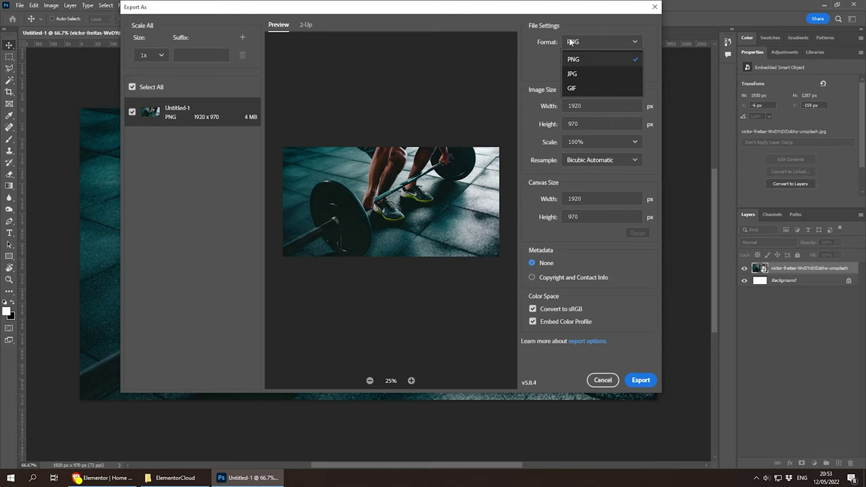
pyautogui.click(586, 73)
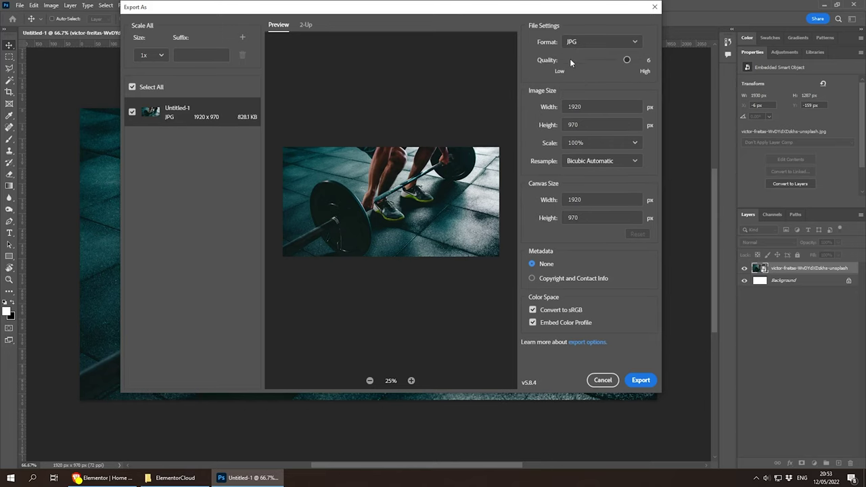
# Set the JPG export quality to 2 and export the image as hero.jpg to the ElementorCloud folder
pyautogui.moveTo(571, 62); pyautogui.dragTo(574, 60)
pyautogui.click(640, 380)
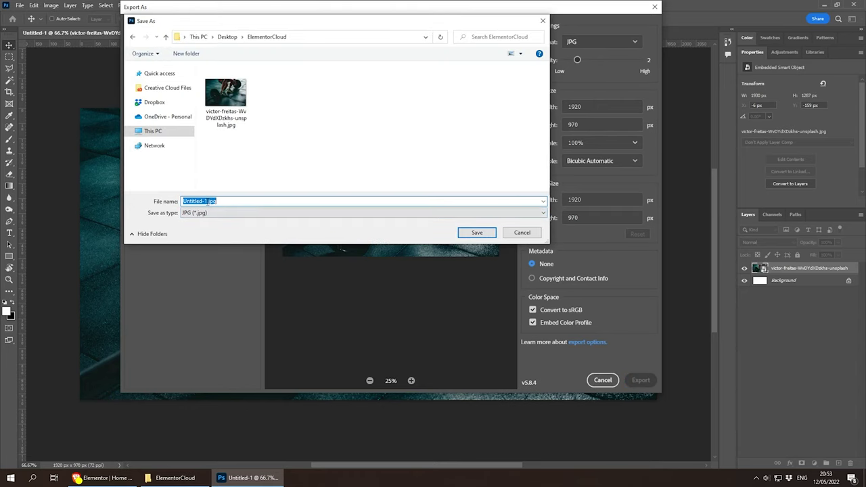
pyautogui.write('gym')
pyautogui.press('Return')
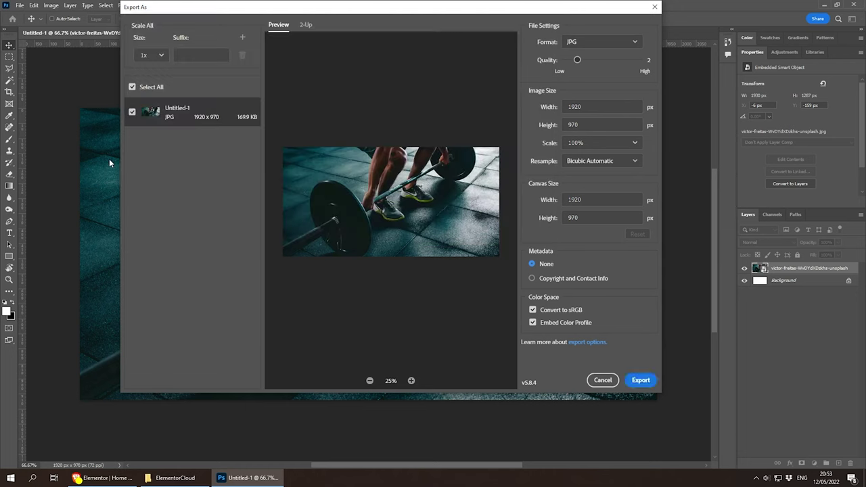
# Switch to the Elementor media library, upload hero.jpg from the ElementorCloud folder and give it the alt text "hero"
pyautogui.hotkey('alt', 'Tab')
pyautogui.hotkey('alt', 'Tab')
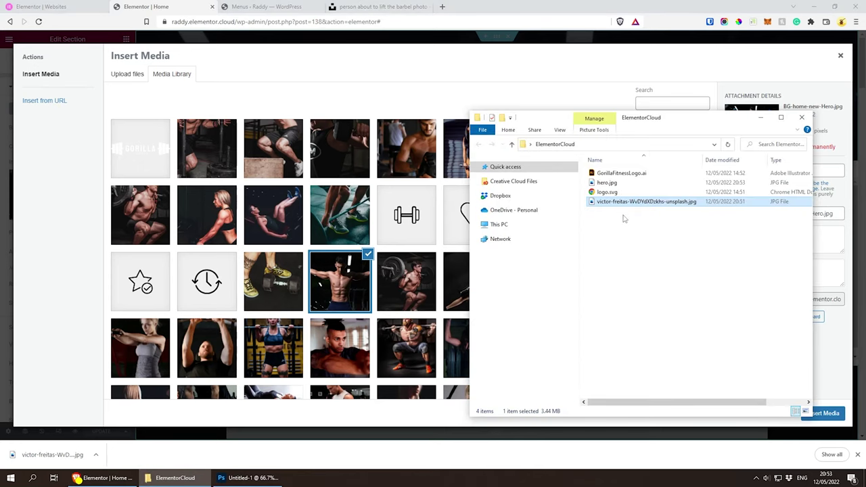
pyautogui.moveTo(607, 183); pyautogui.dragTo(349, 193)
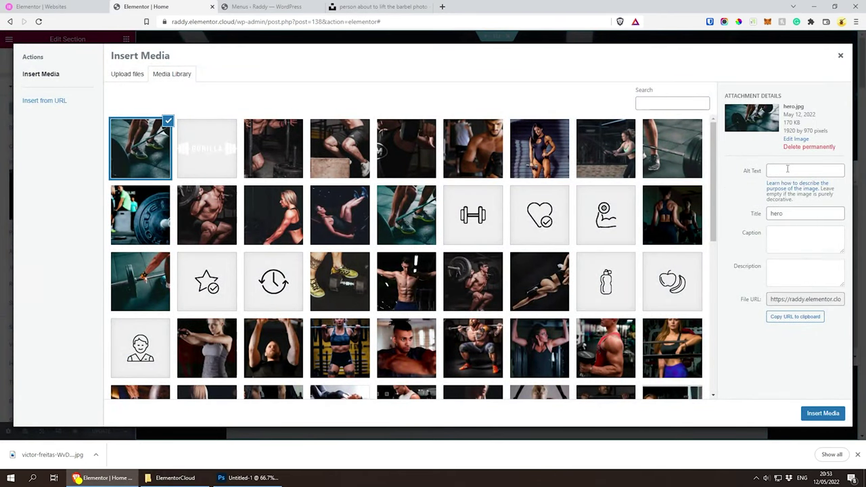
pyautogui.click(786, 170)
pyautogui.write('hero')
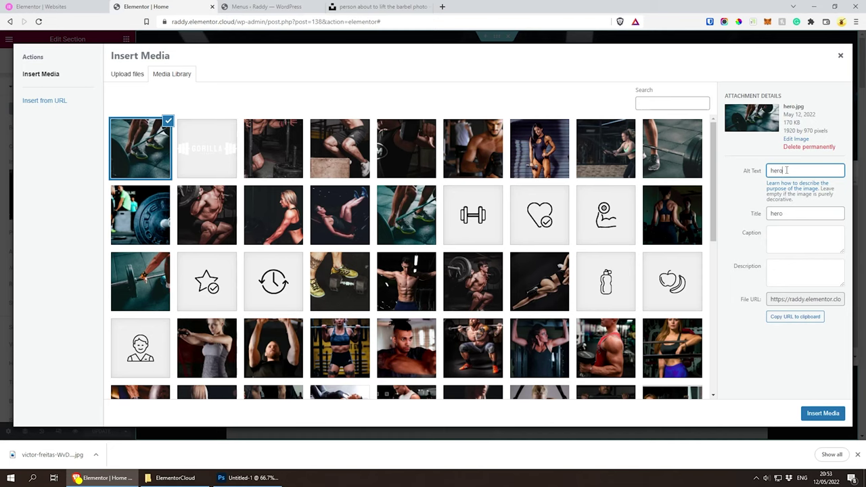
# Insert the image as the Hero section's background, update the page and dismiss the browser's download bar
pyautogui.click(839, 412)
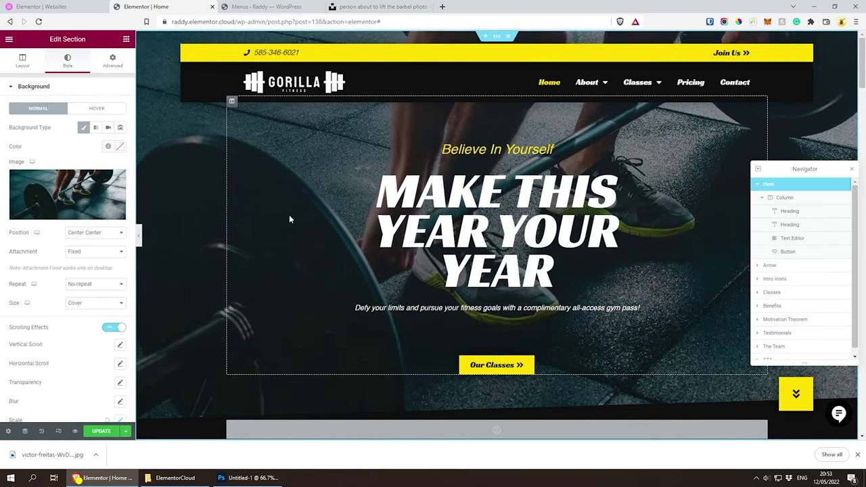
pyautogui.click(111, 431)
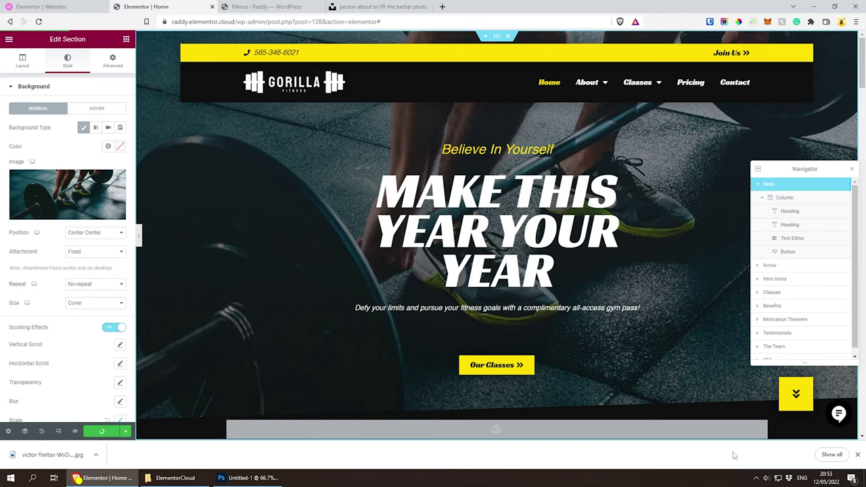
pyautogui.click(857, 454)
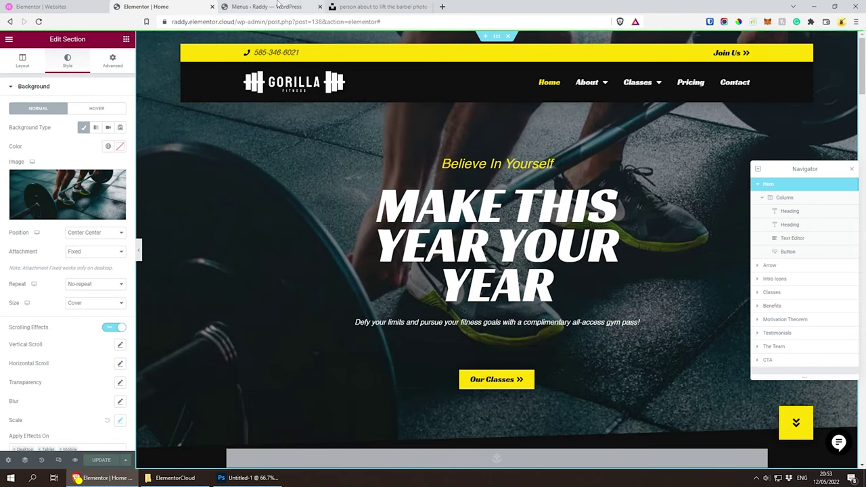
# Open the live home page in place of the WordPress Menus page by removing the admin path from its address
pyautogui.click(279, 6)
pyautogui.moveTo(242, 22); pyautogui.dragTo(657, 41)
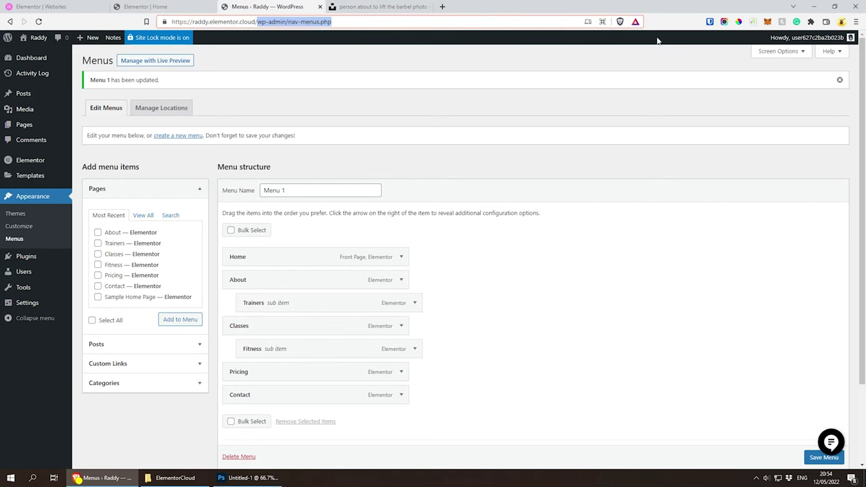
pyautogui.press('BackSpace')
pyautogui.press('Return')
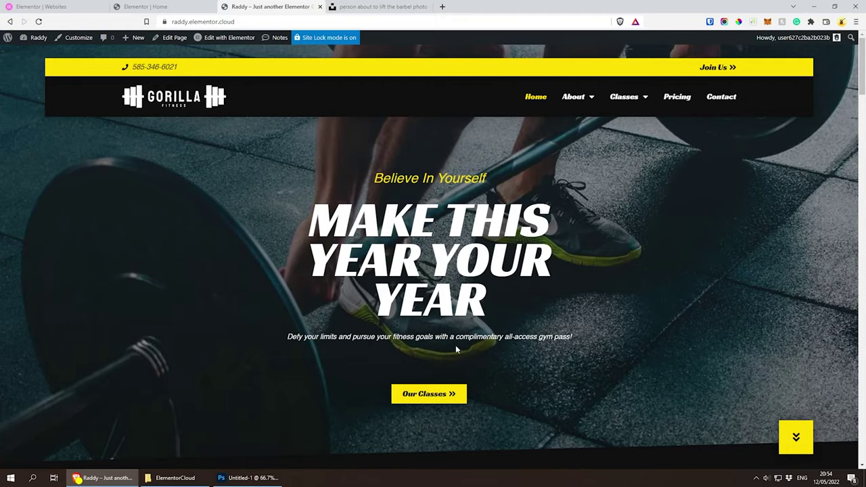
# Back in the Elementor editor, delete the text paragraph below the main hero heading and update the page
pyautogui.click(163, 6)
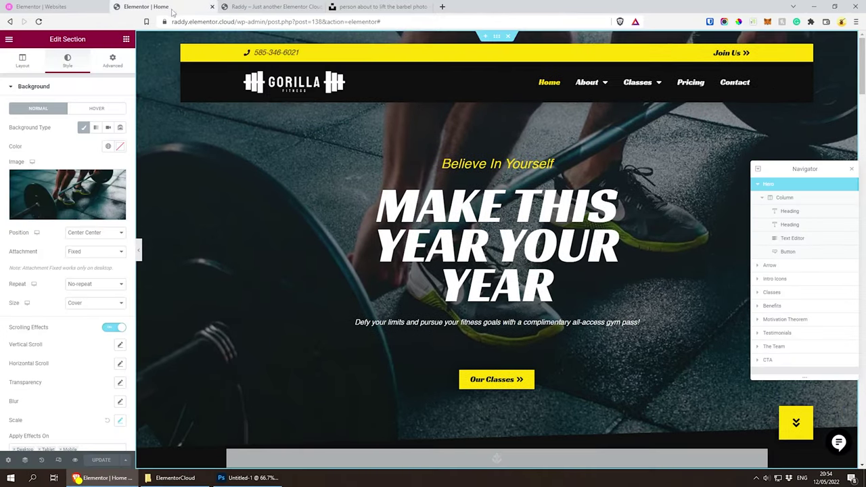
pyautogui.click(497, 322)
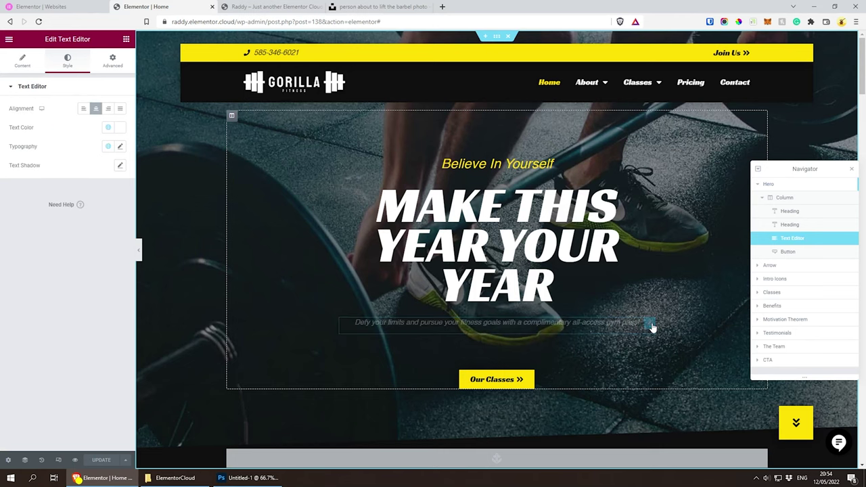
pyautogui.press('Delete')
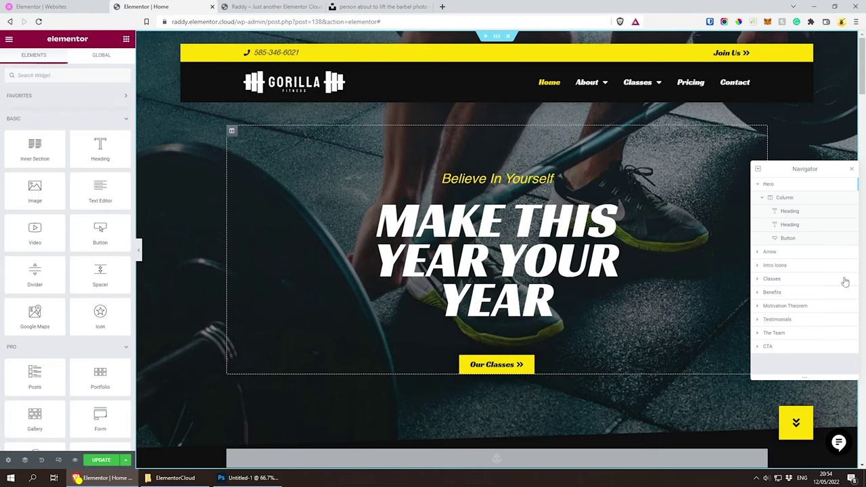
pyautogui.click(111, 462)
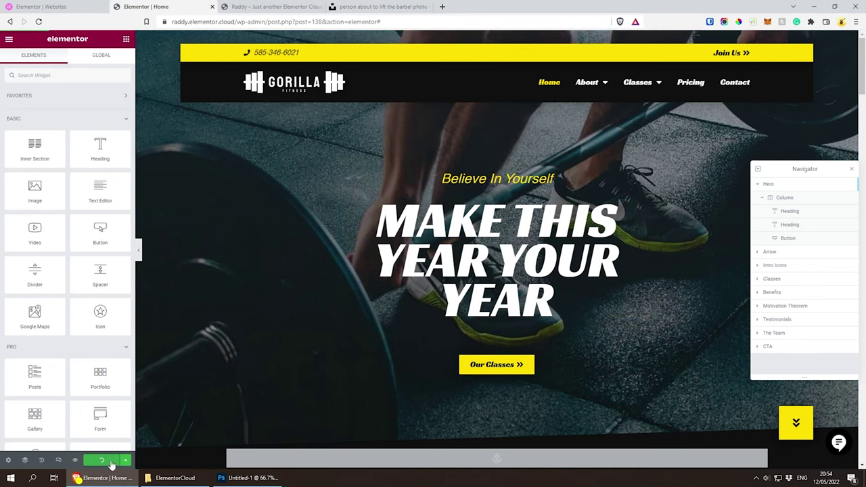
# Open the settings of the menu anchor above the intro icons and move the Navigator clear of the arrow button
pyautogui.scroll(-1, 305, 180)
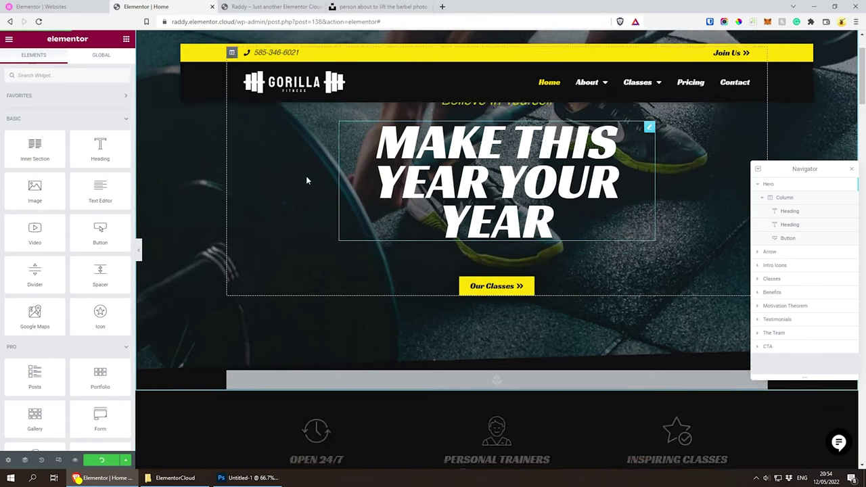
pyautogui.scroll(-3, 306, 180)
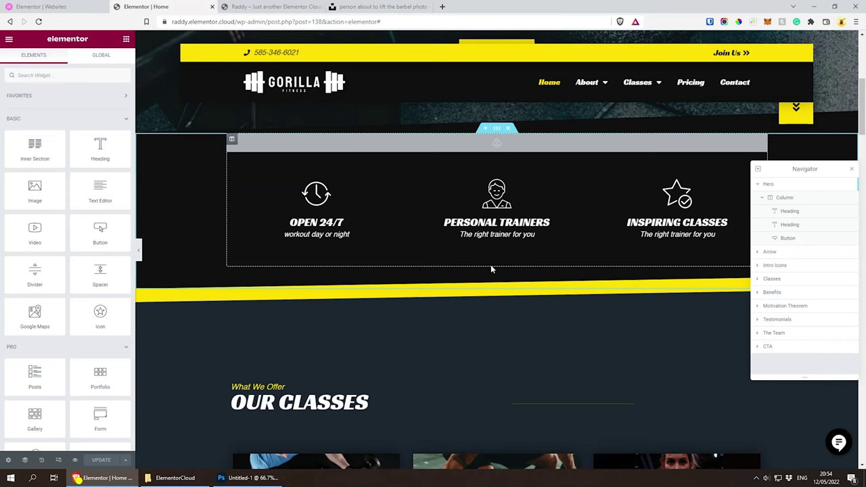
pyautogui.click(500, 143)
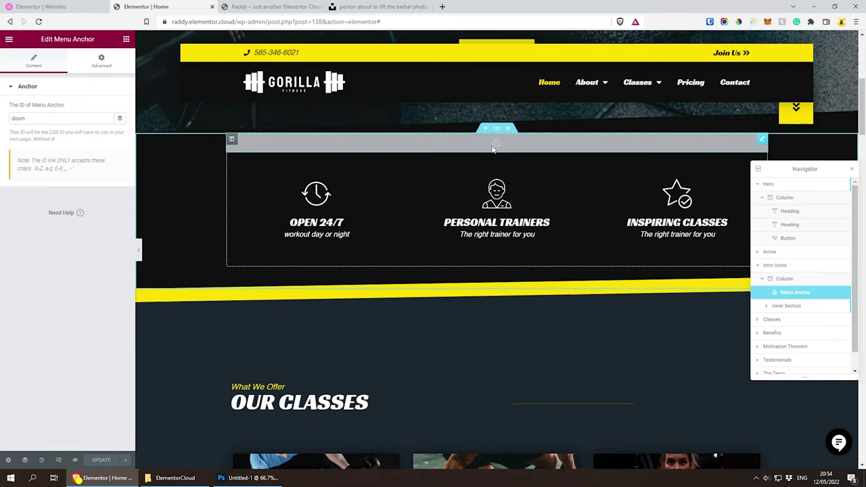
pyautogui.scroll(1, 488, 169)
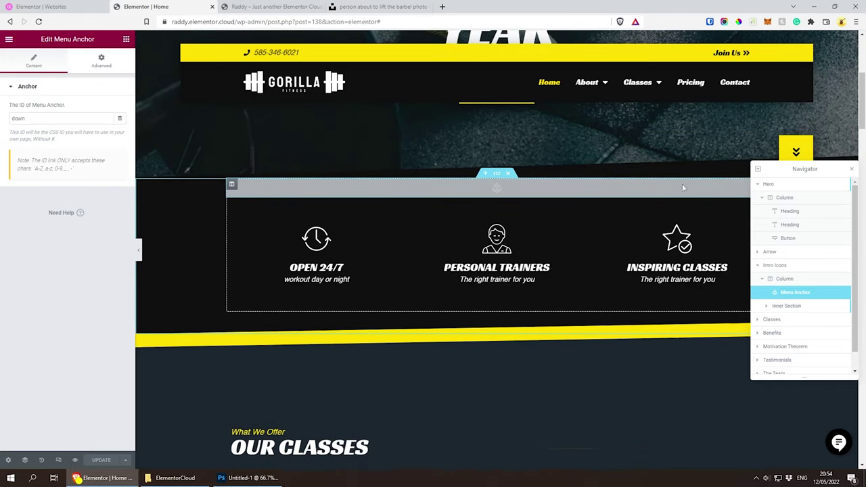
pyautogui.moveTo(784, 169); pyautogui.dragTo(778, 231)
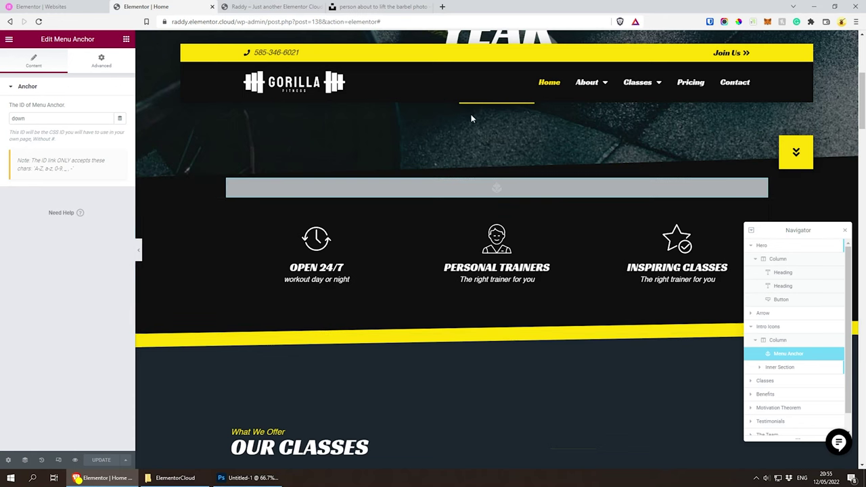
# Test the yellow down-arrow button on the live home page and return to the editor
pyautogui.hotkey('ctrl', 'Tab')
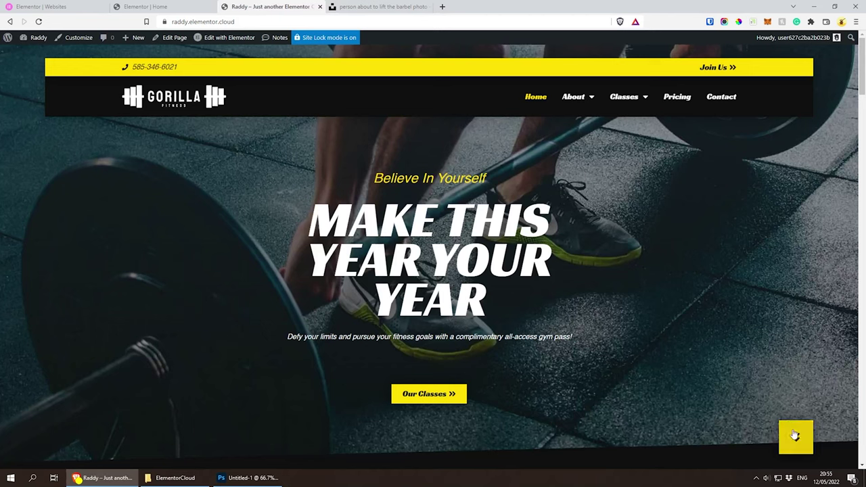
pyautogui.click(796, 437)
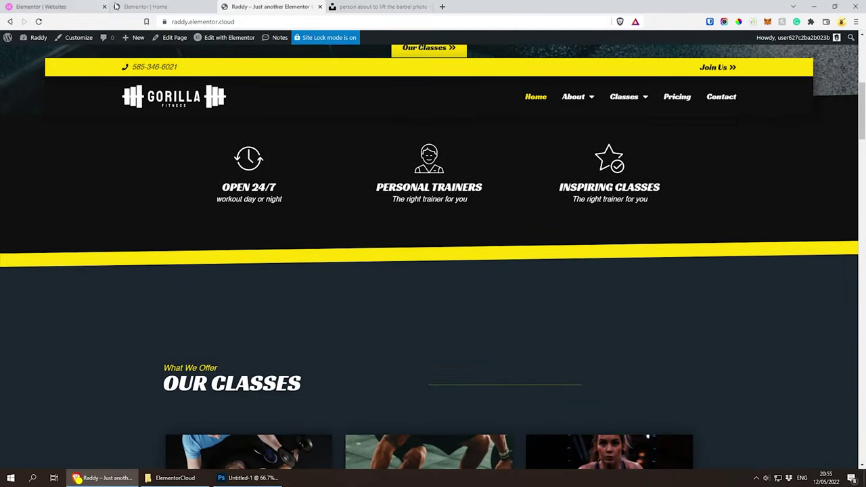
pyautogui.hotkey('ctrl', 'shift', 'Tab')
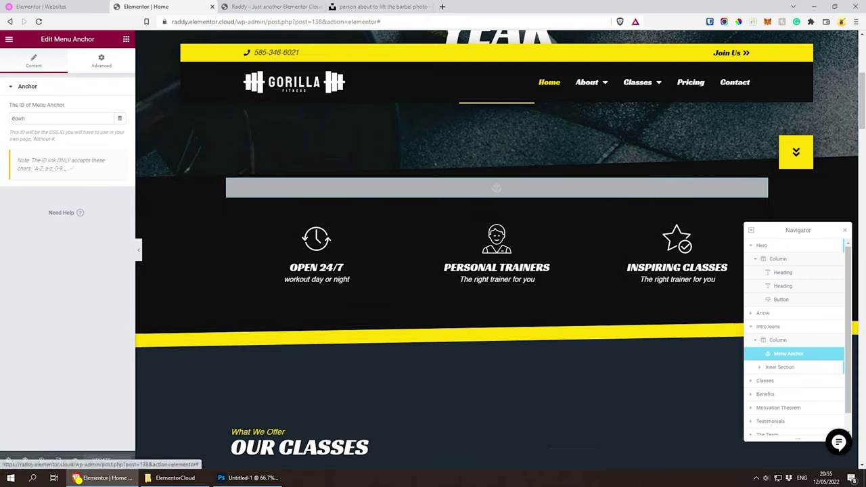
# Search the widgets for "anc" and try to place a Menu Anchor above the intro icons
pyautogui.click(10, 39)
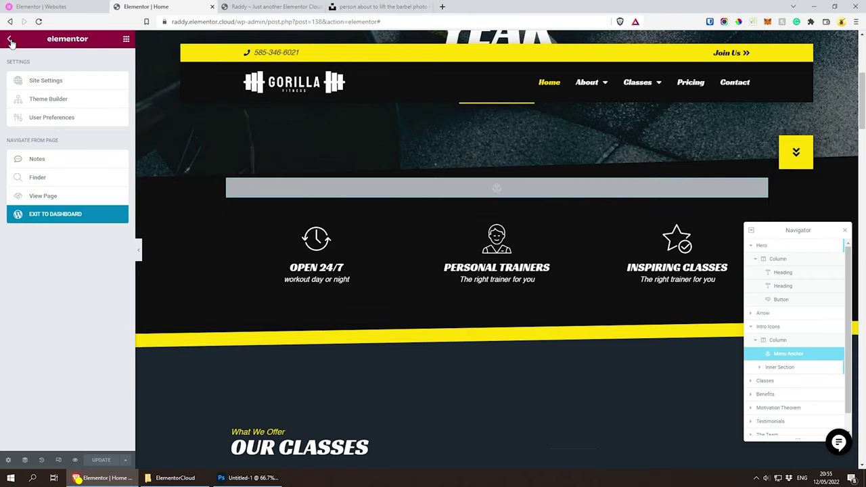
pyautogui.click(10, 40)
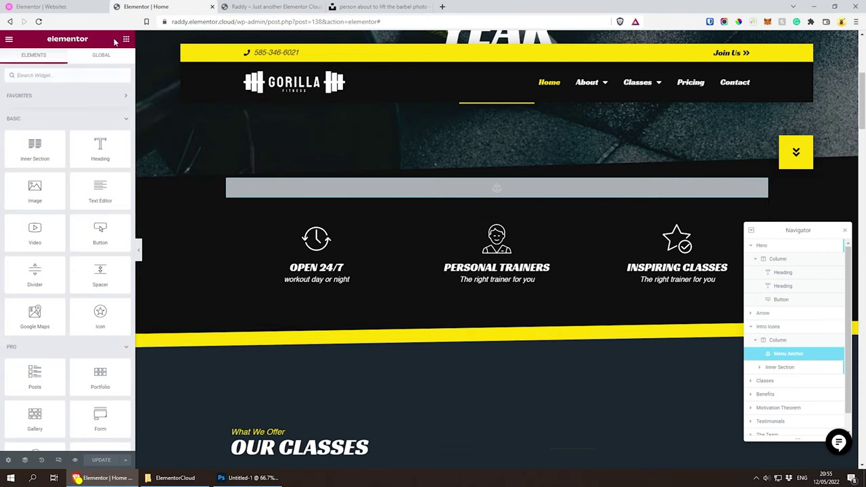
pyautogui.click(77, 75)
pyautogui.write('anc')
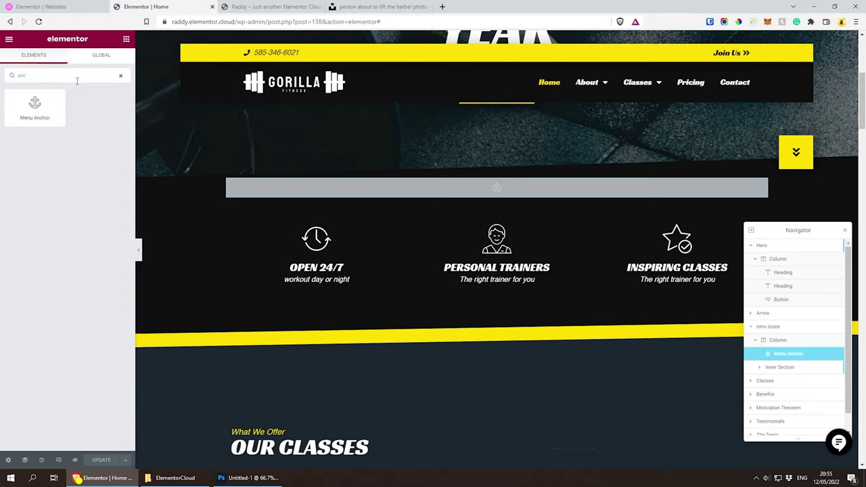
pyautogui.moveTo(35, 105); pyautogui.dragTo(426, 203)
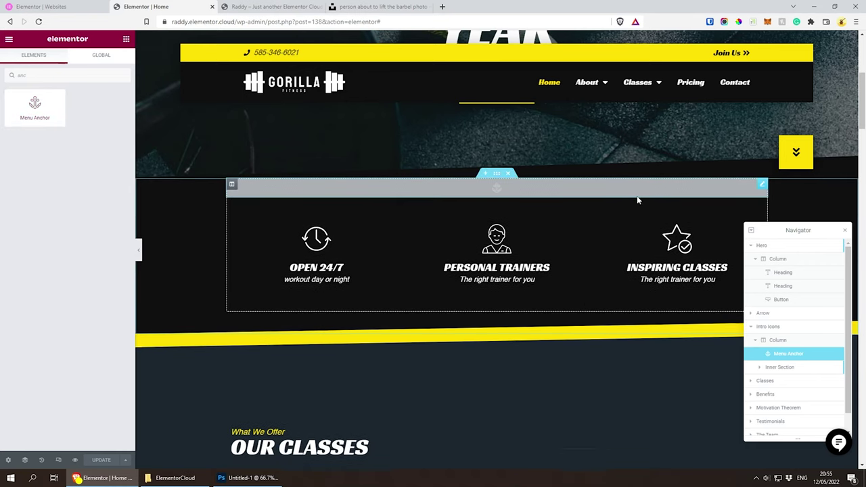
# Hide the Navigator and view the settings of the Open 24/7 icon box and the Personal Trainers column
pyautogui.hotkey('ctrl', 'i')
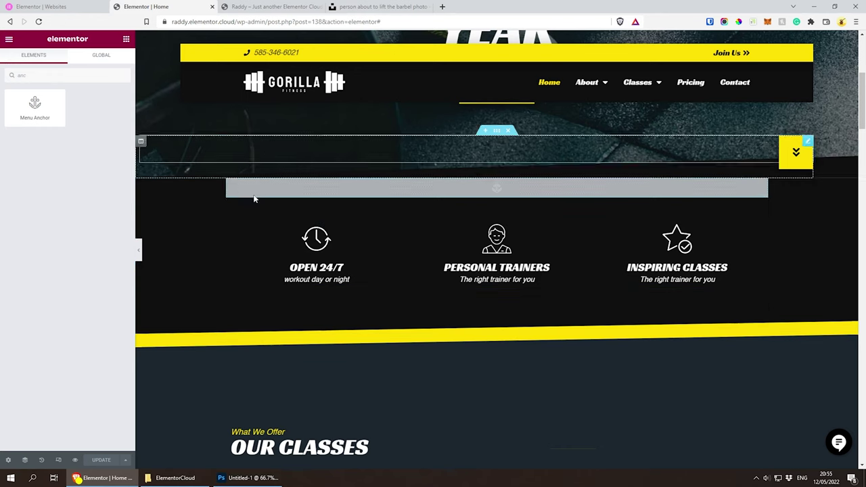
pyautogui.click(316, 250)
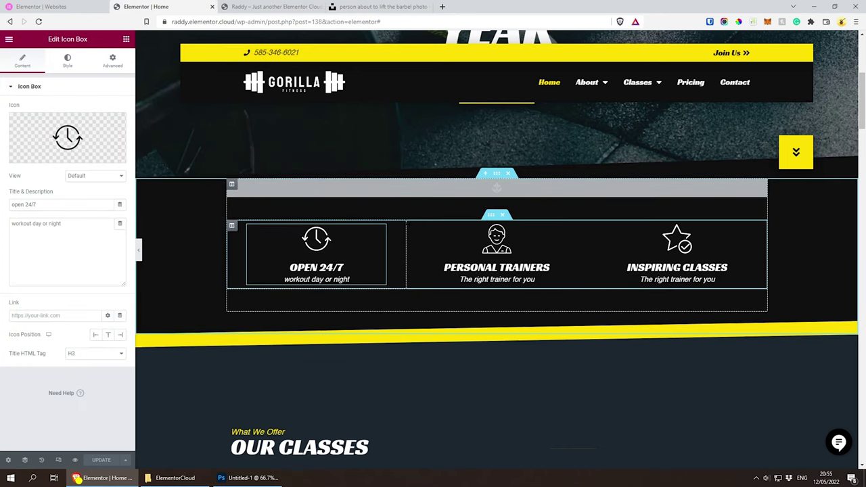
pyautogui.click(412, 225)
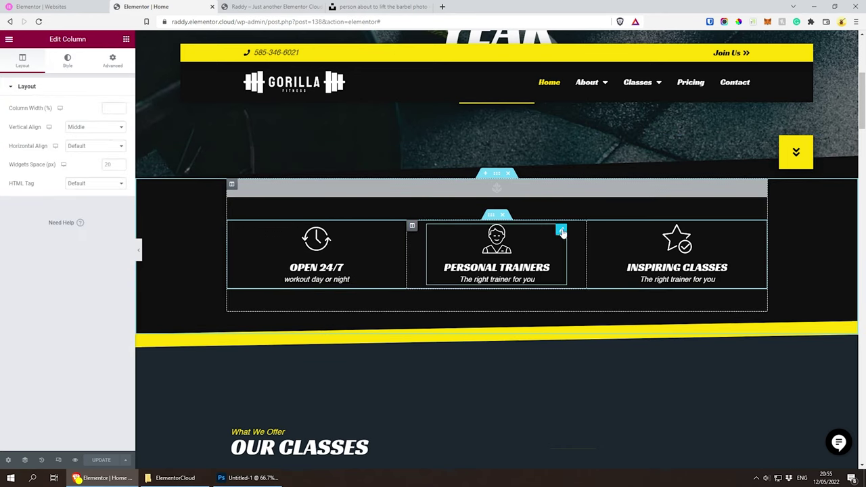
# Reopen the Navigator, move it higher over the page, and select the Intro Icons section and its column
pyautogui.click(29, 459)
pyautogui.moveTo(800, 228); pyautogui.dragTo(800, 120)
pyautogui.click(771, 171)
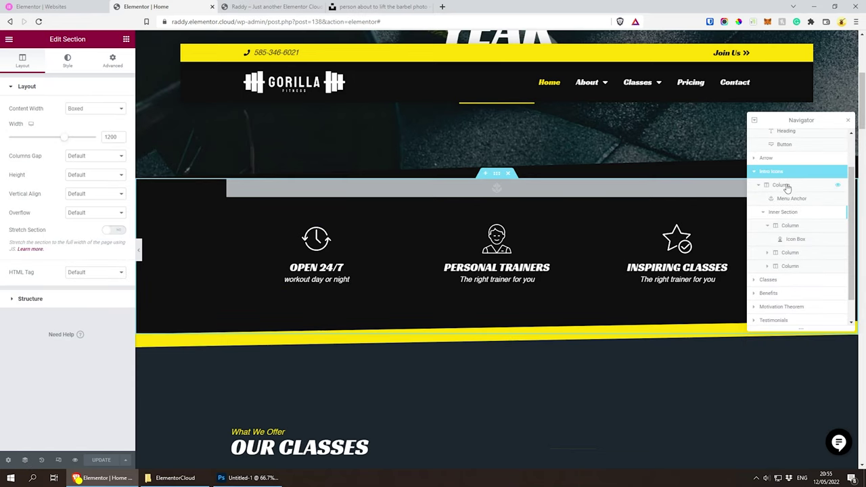
pyautogui.click(777, 184)
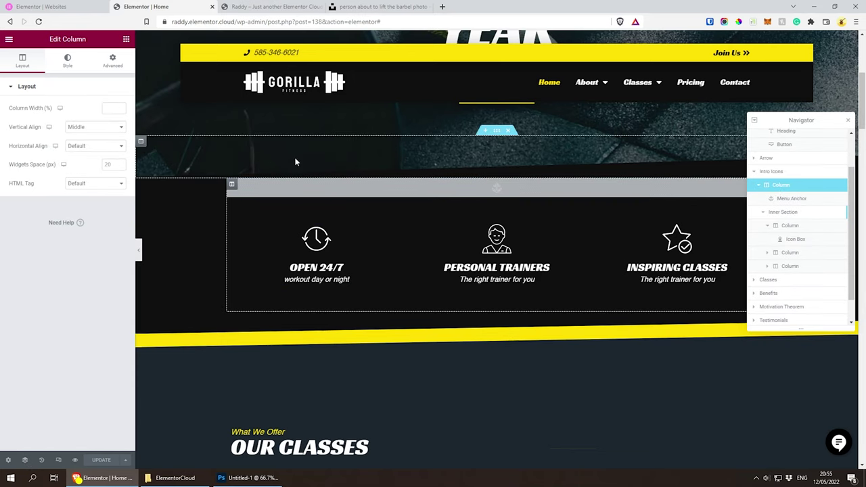
# Inspect the menu anchor and inner section of Intro Icons in the Navigator, then select the inner section's first column
pyautogui.click(783, 199)
pyautogui.click(764, 214)
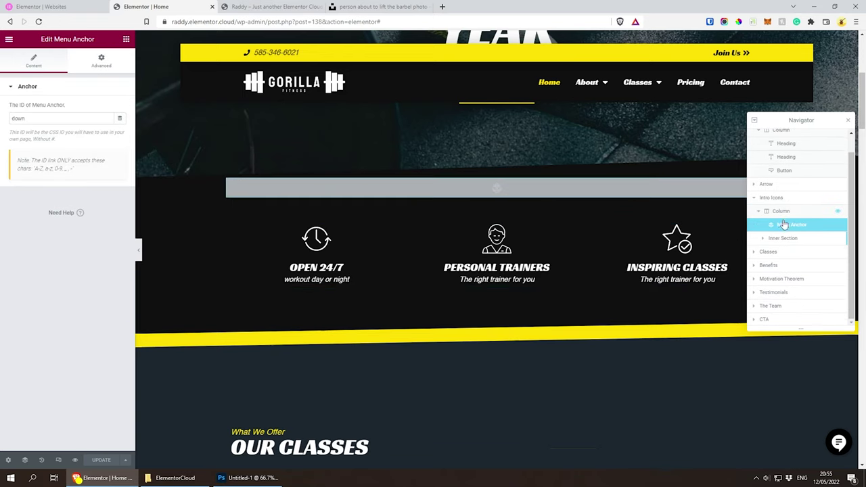
pyautogui.click(774, 239)
pyautogui.click(763, 238)
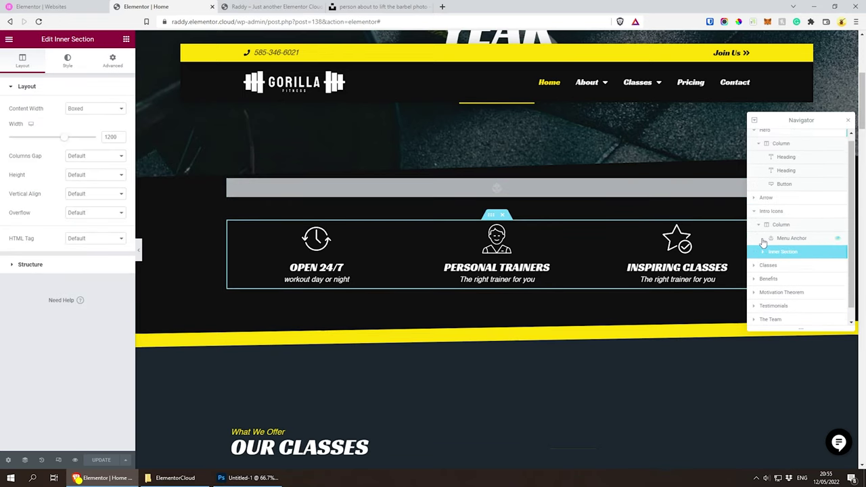
pyautogui.scroll(-1, 769, 249)
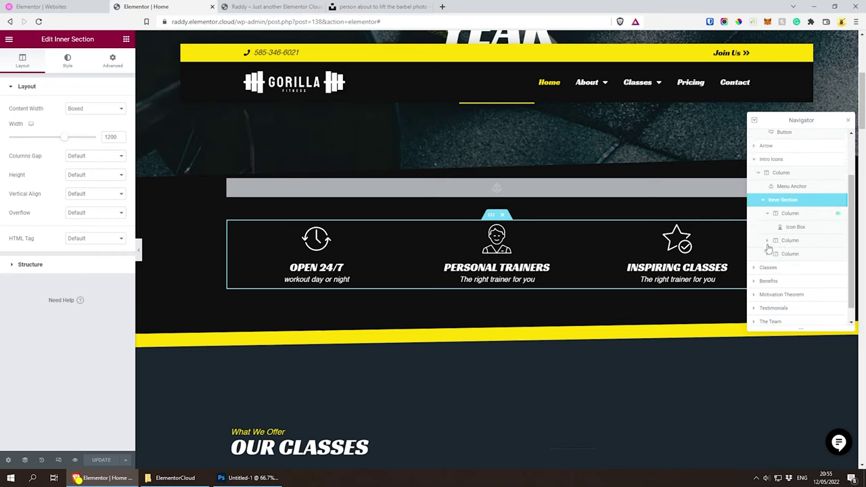
pyautogui.click(768, 208)
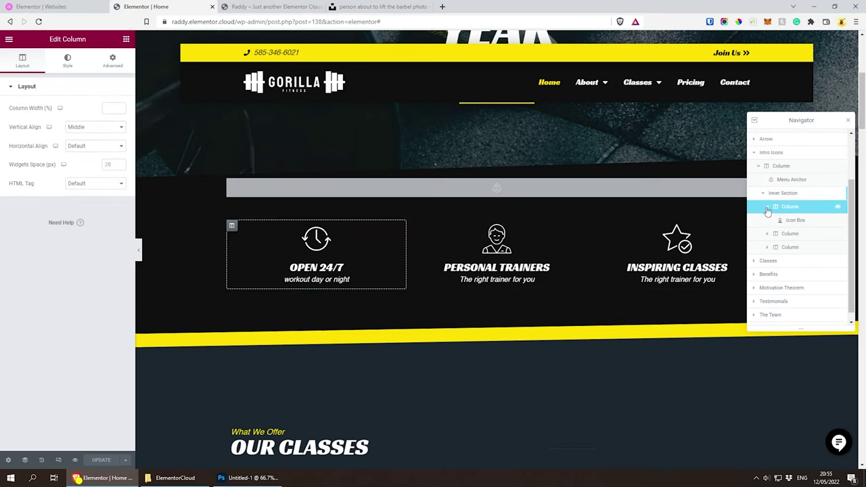
# View the settings of the Open 24/7 icon box, selecting it from the Navigator and on the page, and close the Navigator
pyautogui.click(804, 221)
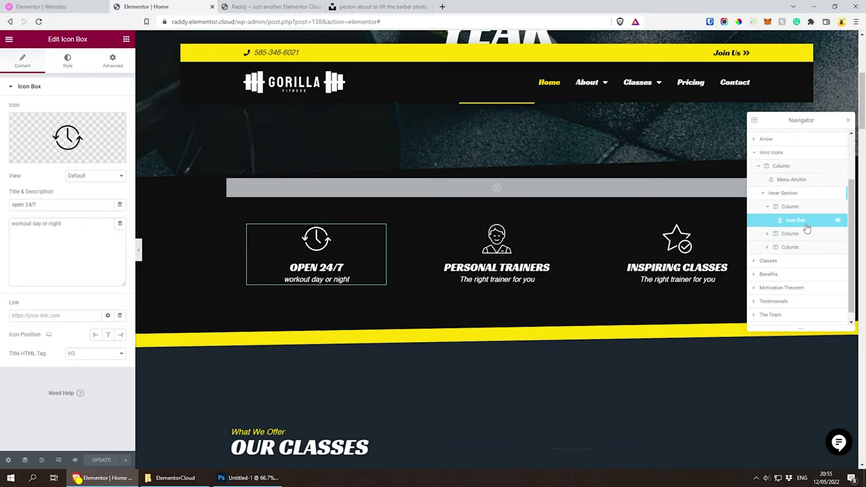
pyautogui.click(125, 39)
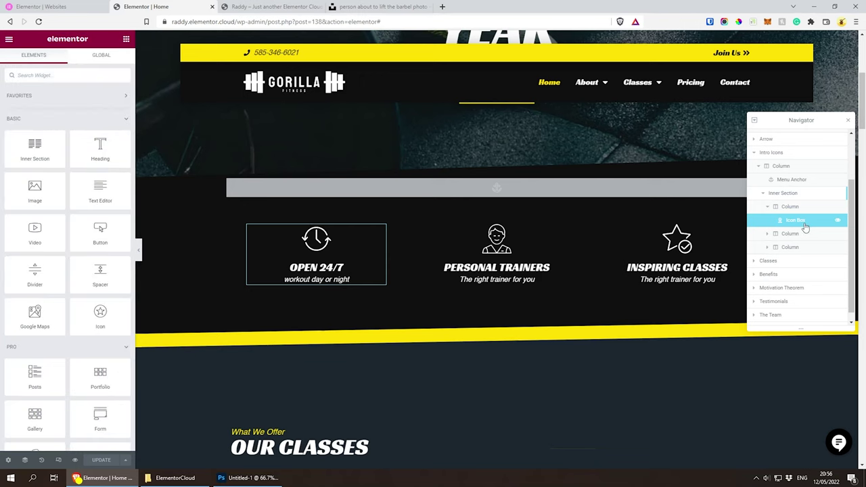
pyautogui.click(306, 248)
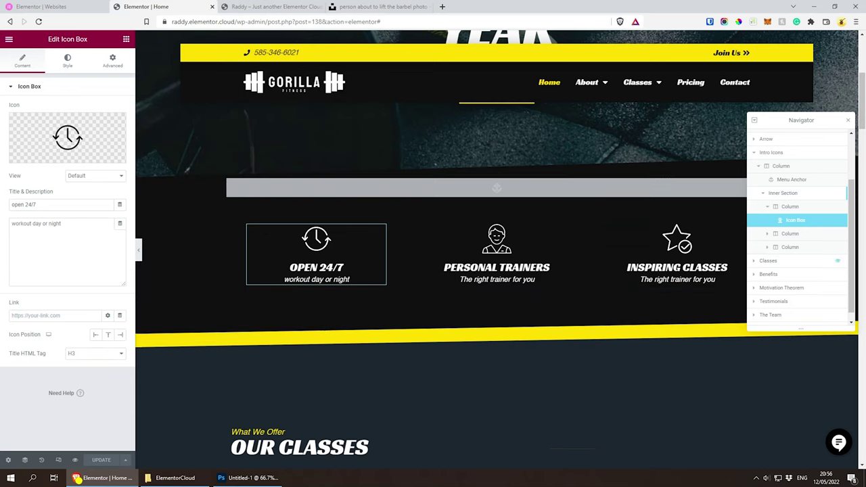
pyautogui.click(848, 122)
# Change the classes section heading to "OUR CLASSES 123" and widen its column so the text fits on one line
pyautogui.scroll(-3, 579, 219)
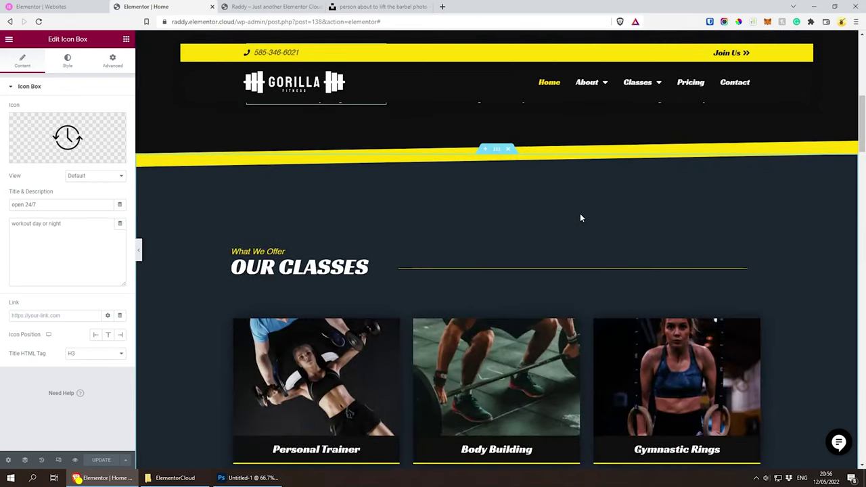
pyautogui.scroll(-2, 579, 218)
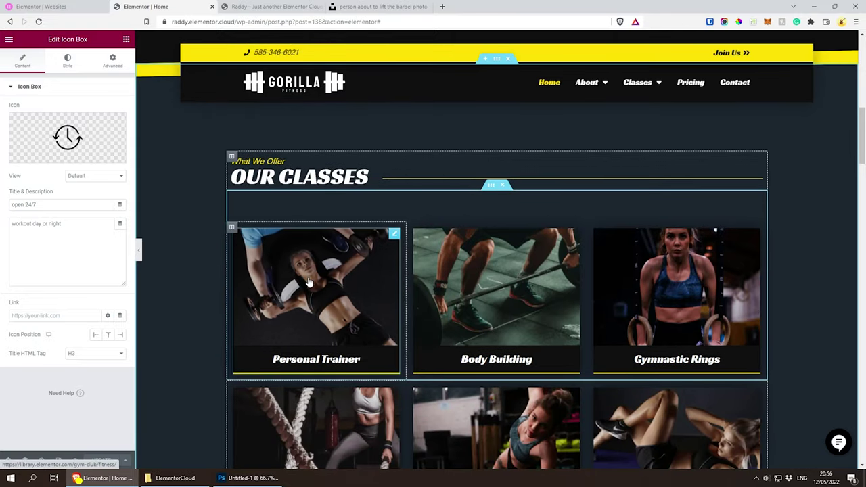
pyautogui.scroll(-1, 695, 255)
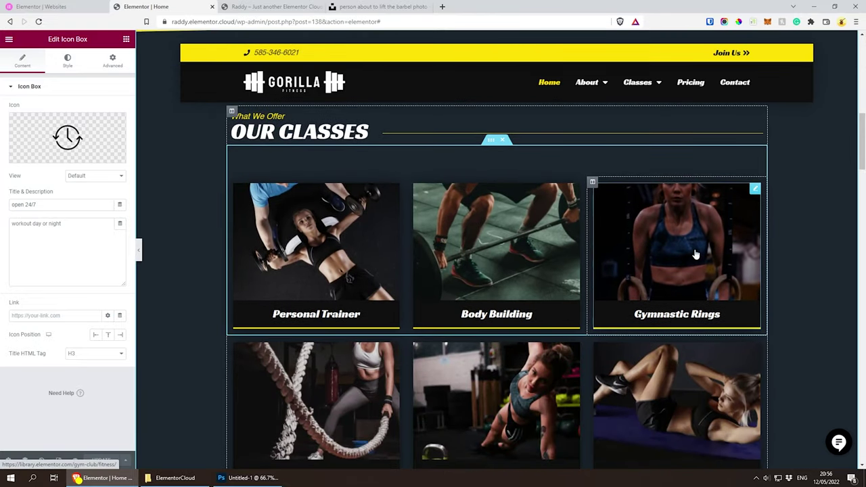
pyautogui.scroll(1, 405, 250)
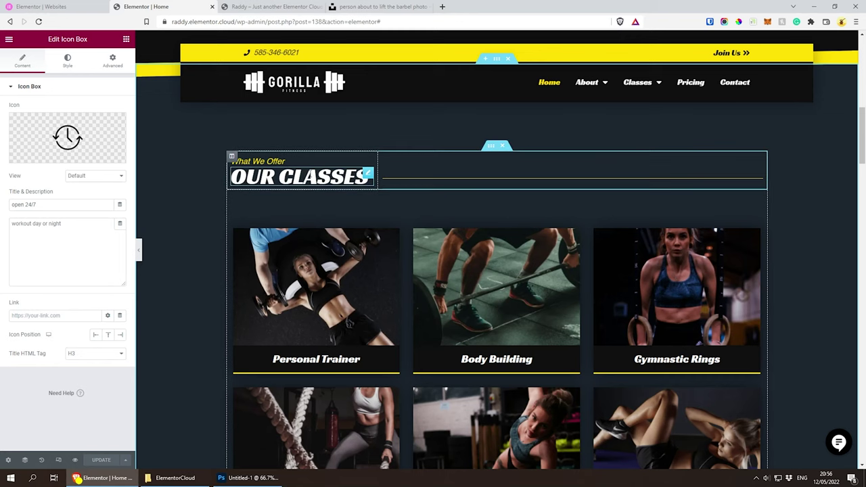
pyautogui.click(368, 177)
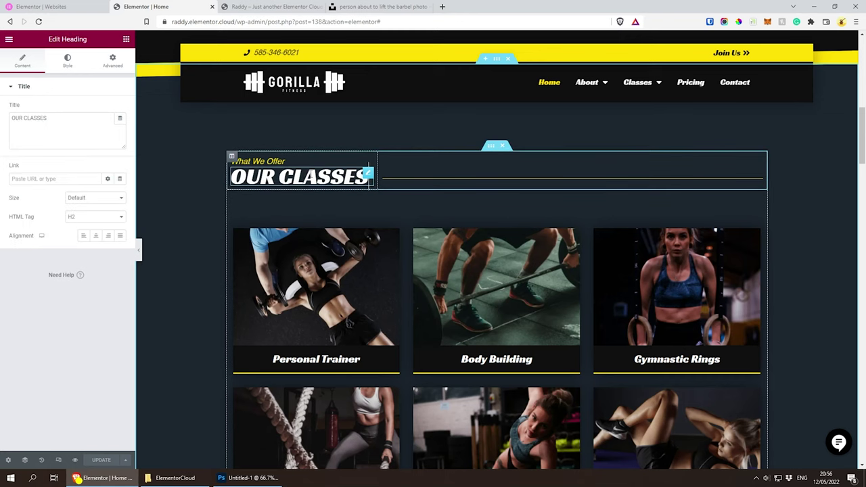
pyautogui.write('123')
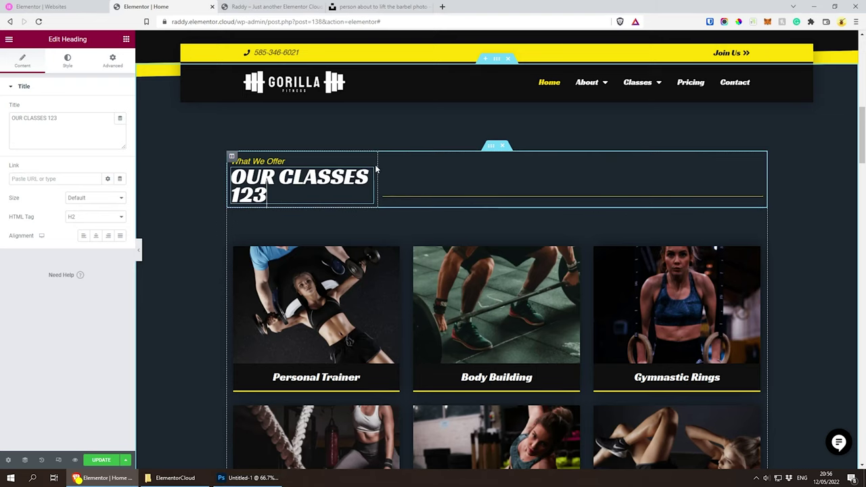
pyautogui.moveTo(378, 163); pyautogui.dragTo(418, 170)
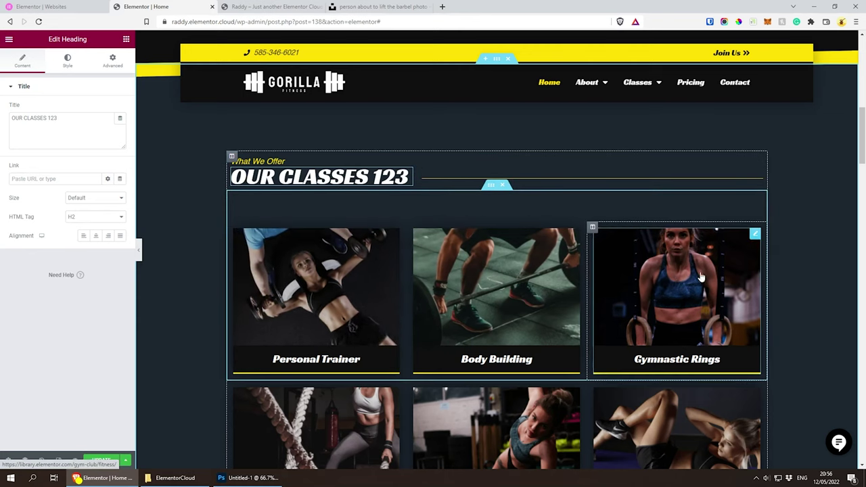
# View the settings of the Personal Trainer call-to-action card and look through the remaining sections down the page
pyautogui.click(318, 291)
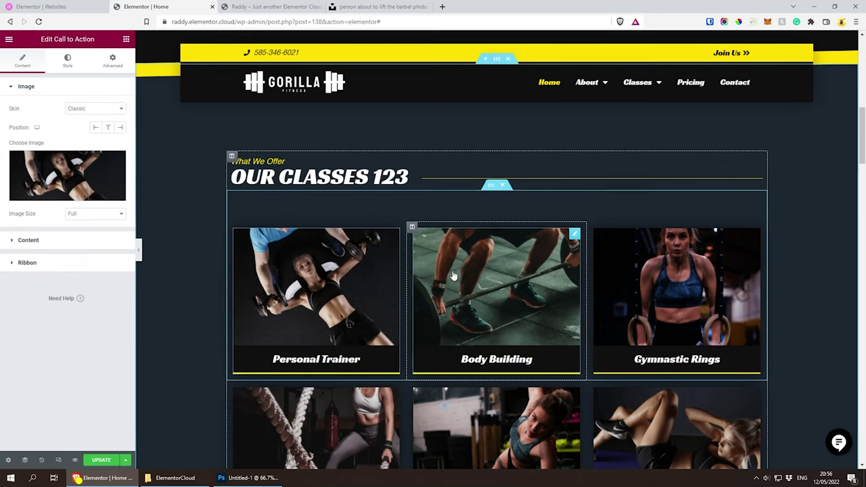
pyautogui.scroll(-2, 399, 243)
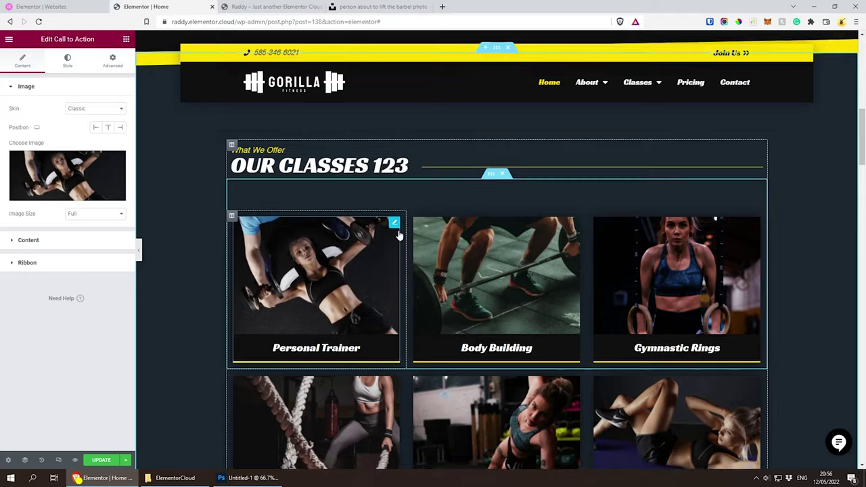
pyautogui.scroll(-5, 397, 233)
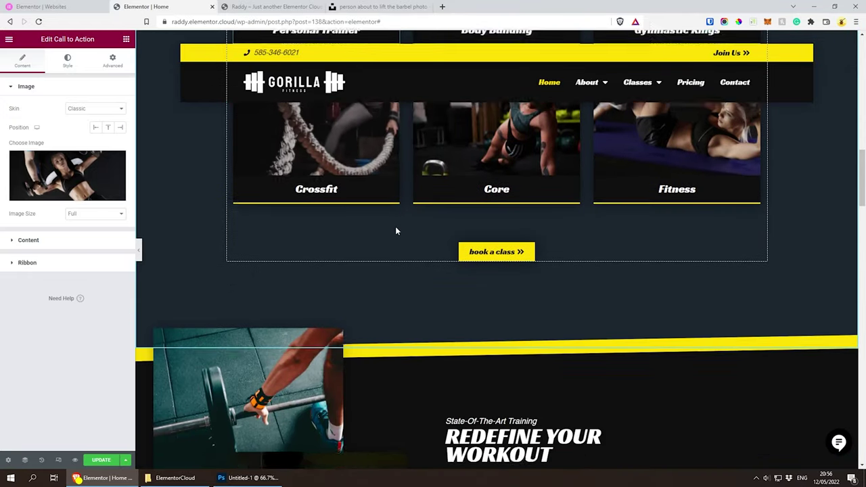
pyautogui.scroll(-2, 397, 231)
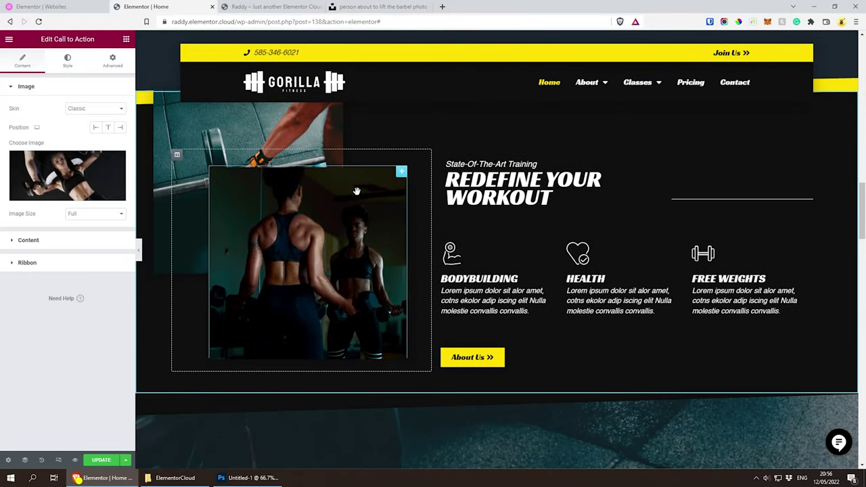
pyautogui.scroll(-7, 356, 191)
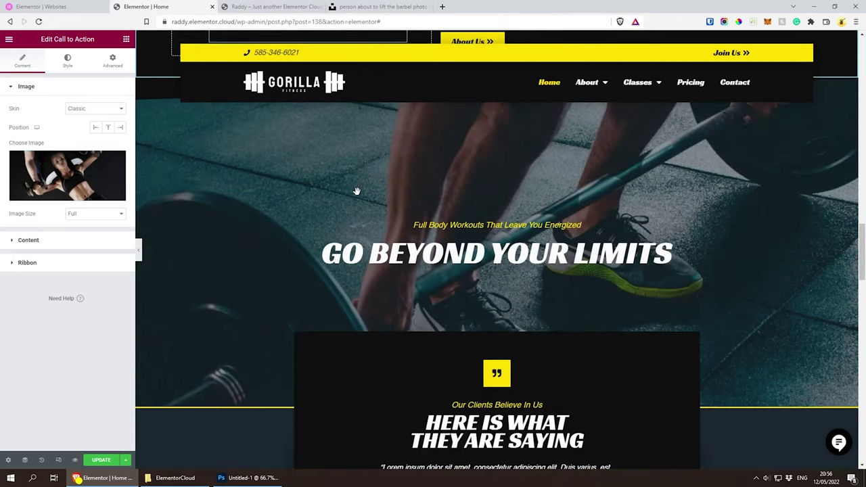
pyautogui.scroll(-3, 712, 237)
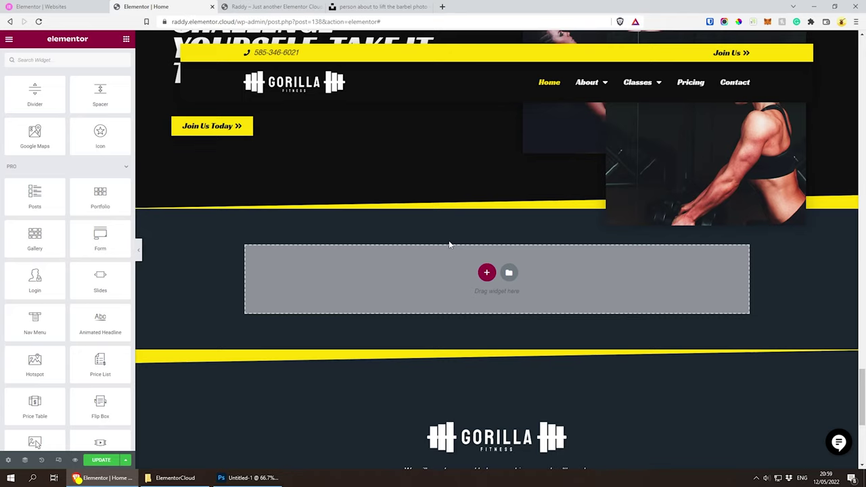
# Browse the page templates in the template library from the empty area above the footer, and close the library without inserting one
pyautogui.click(509, 274)
pyautogui.scroll(-3, 538, 260)
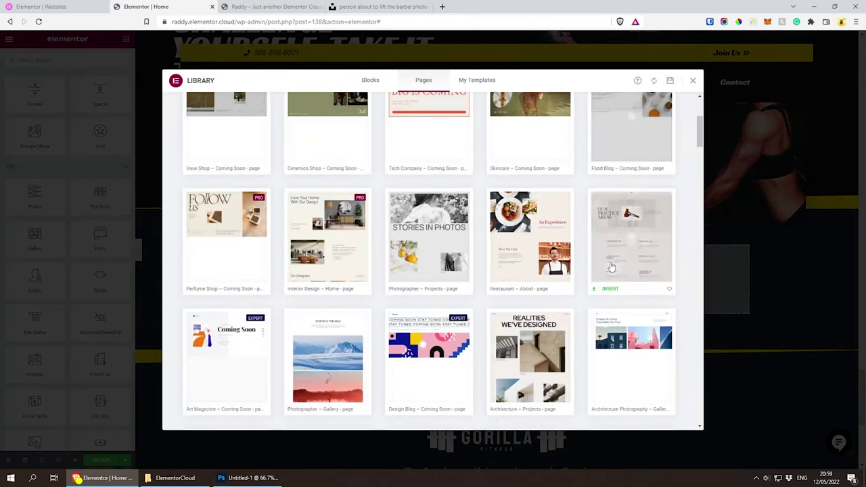
pyautogui.scroll(-1, 536, 135)
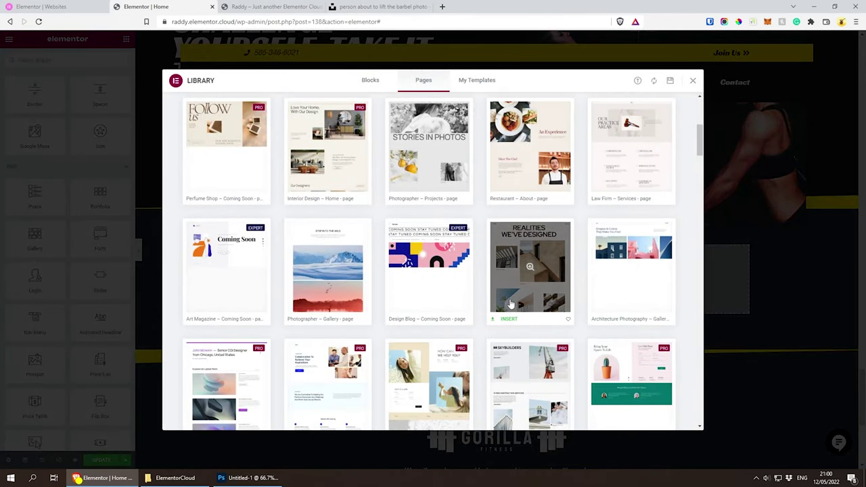
pyautogui.click(693, 82)
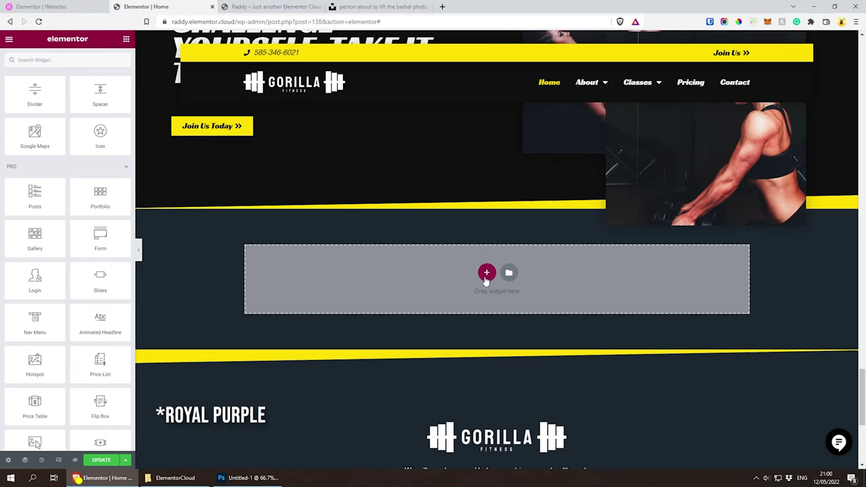
# Add a new single-column section between the Challenge Yourself section and the footer
pyautogui.scroll(-4, 485, 277)
pyautogui.scroll(4, 483, 286)
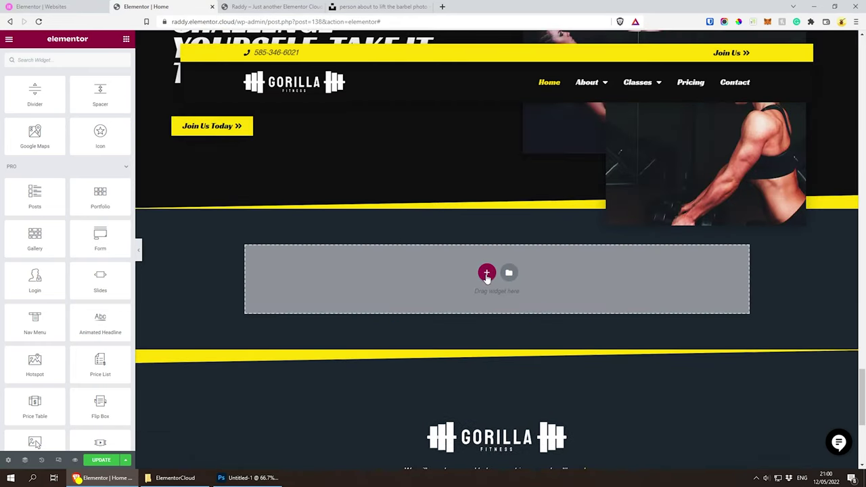
pyautogui.scroll(5, 485, 286)
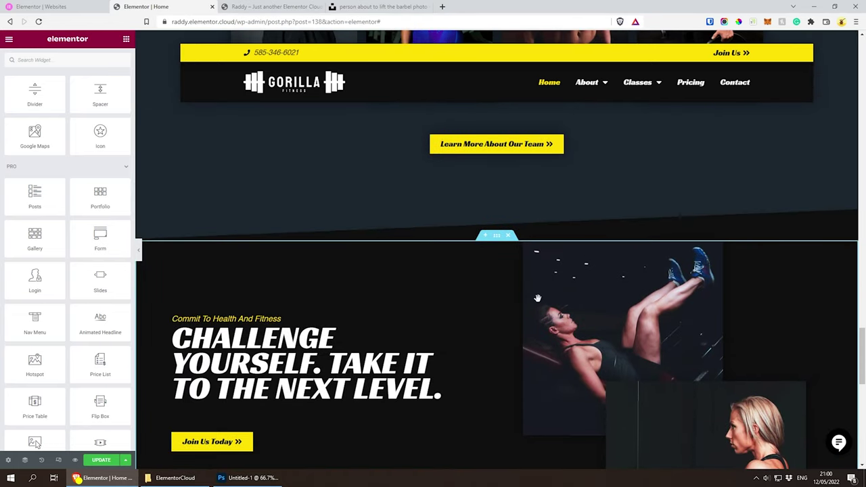
pyautogui.scroll(-1, 473, 284)
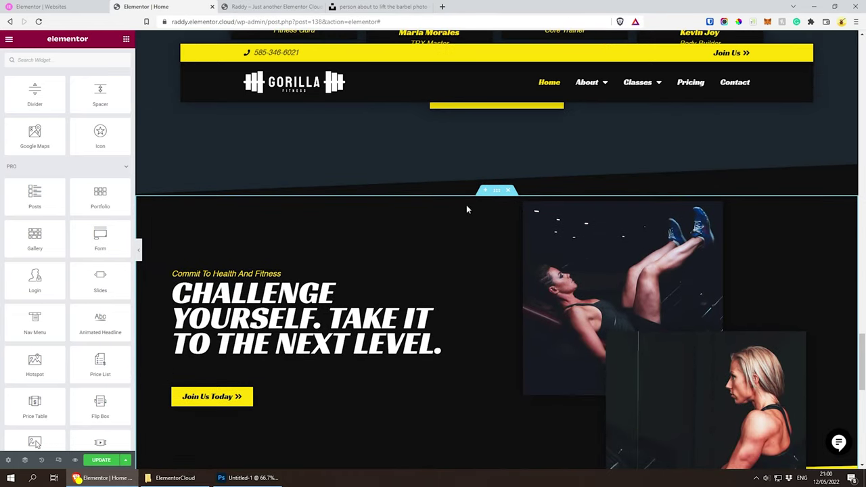
pyautogui.moveTo(486, 193)
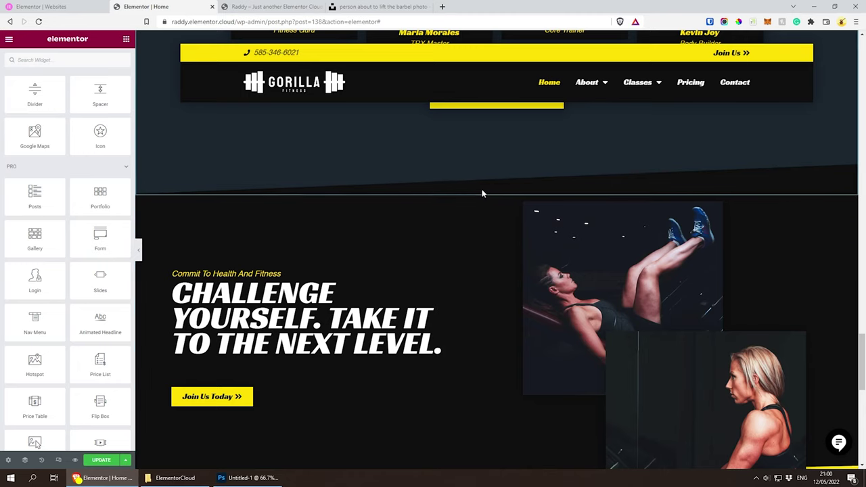
pyautogui.scroll(-4, 472, 206)
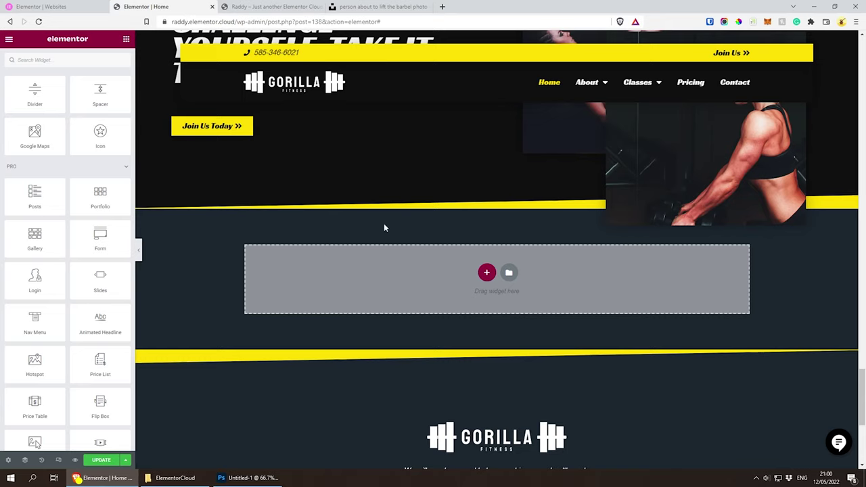
pyautogui.click(486, 273)
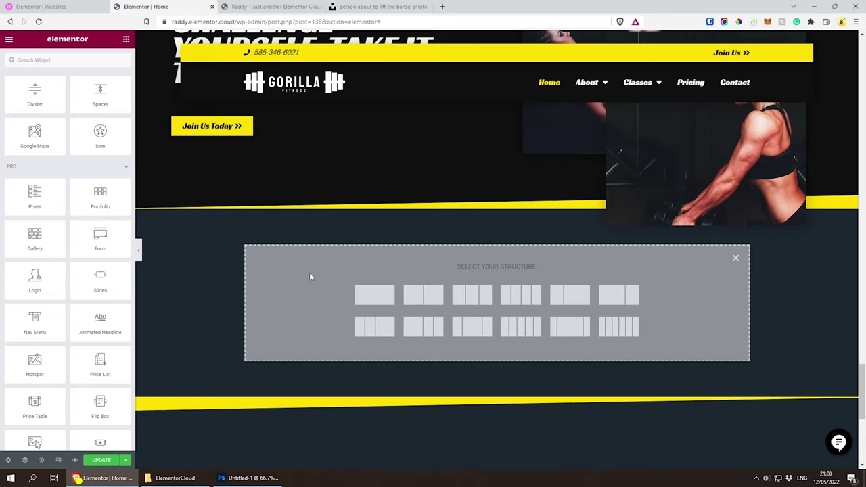
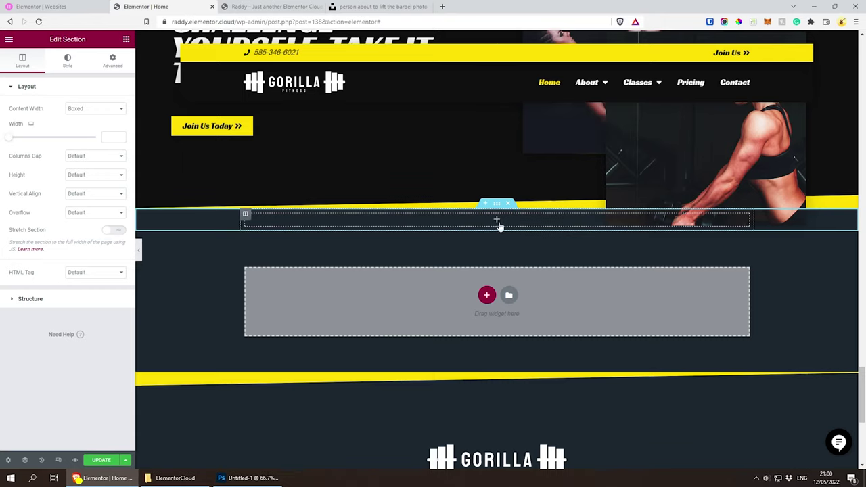
# Unlink the new section's padding values and set its top and bottom padding to 80 px
pyautogui.scroll(3, 360, 170)
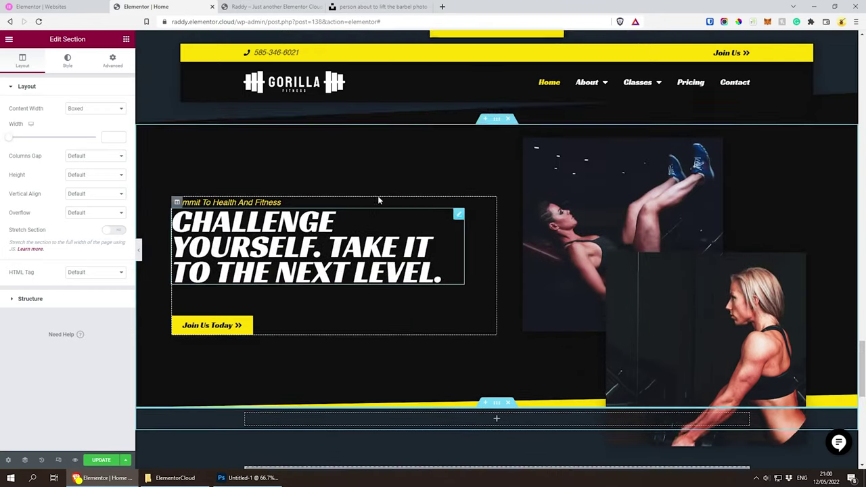
pyautogui.scroll(-3, 420, 174)
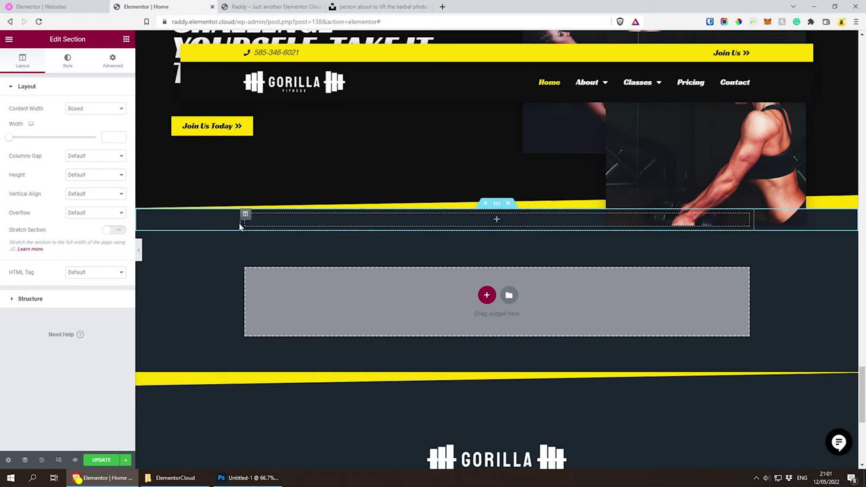
pyautogui.click(112, 60)
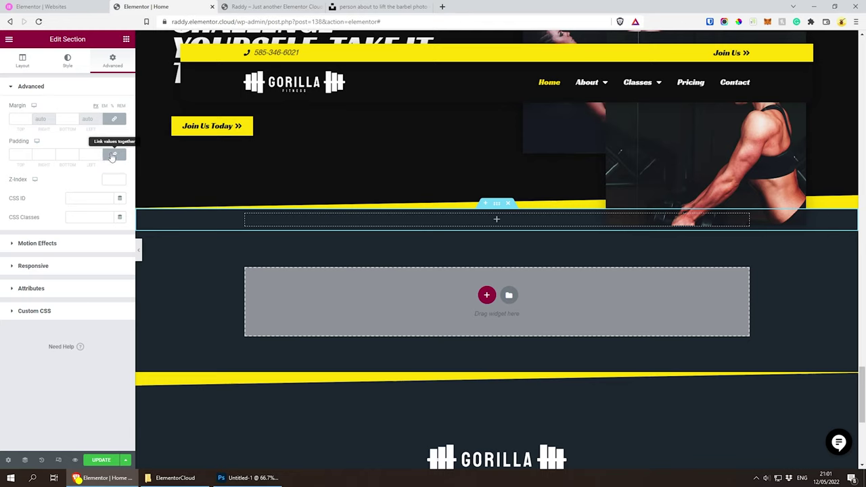
pyautogui.click(114, 157)
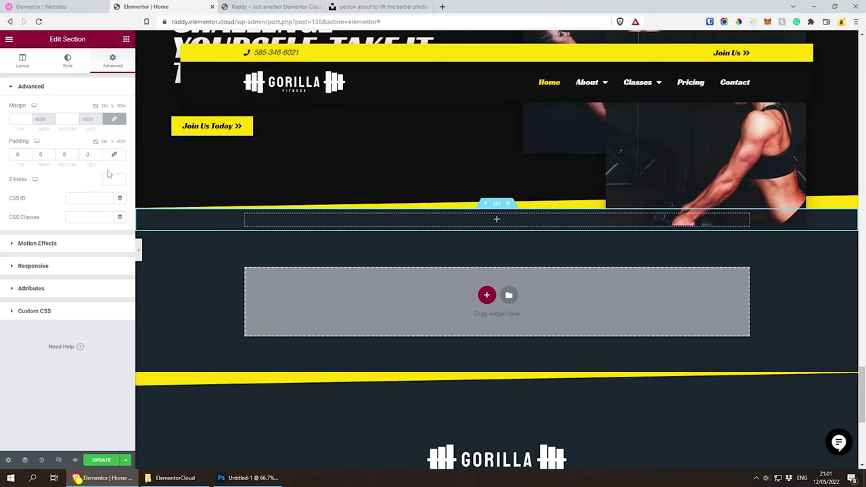
pyautogui.doubleClick(20, 155)
pyautogui.write('80')
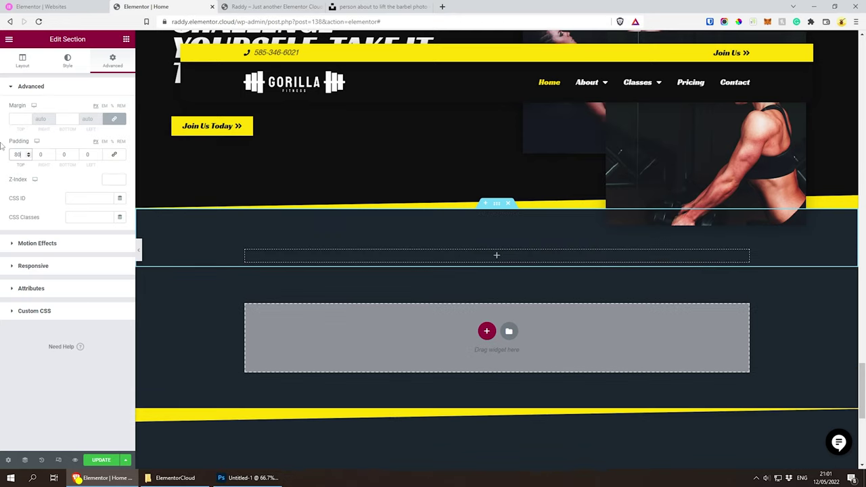
pyautogui.doubleClick(65, 154)
pyautogui.write('80')
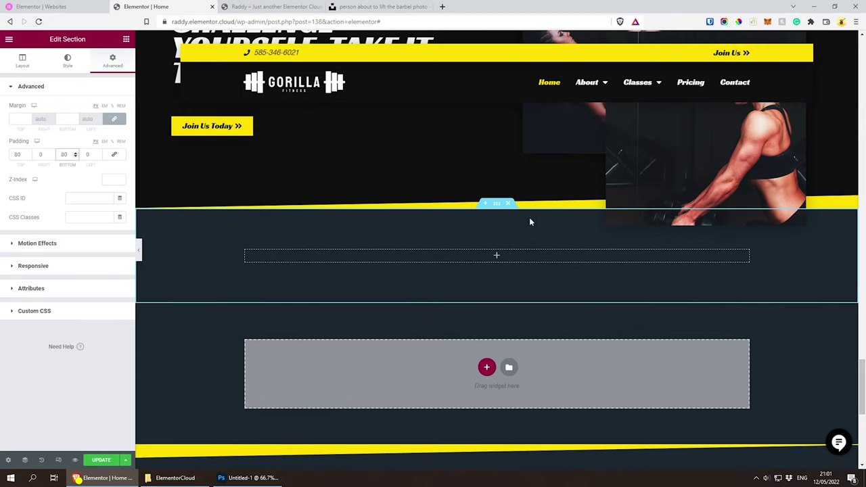
# Search the widgets for "count" and place a Countdown widget in the new section's empty column
pyautogui.click(125, 42)
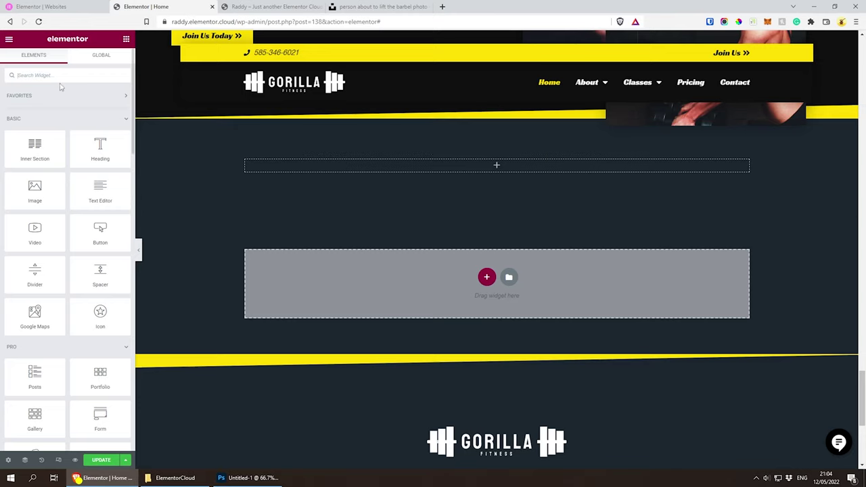
pyautogui.write('count')
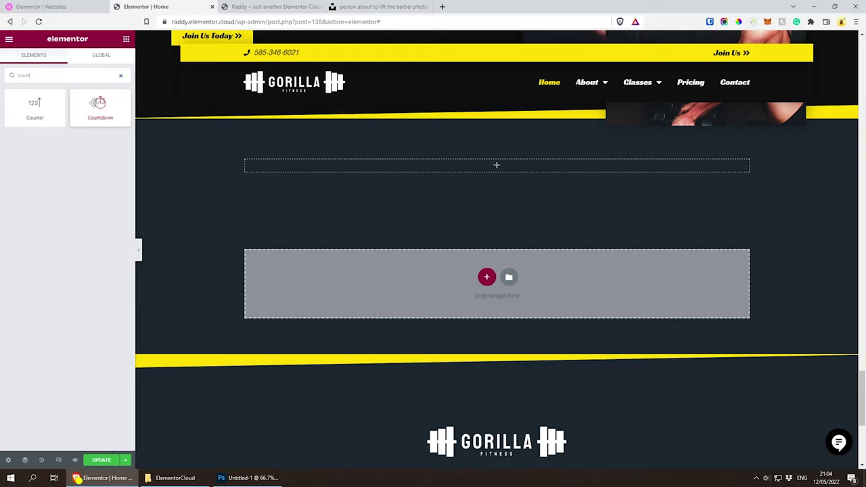
pyautogui.moveTo(98, 107); pyautogui.dragTo(483, 161)
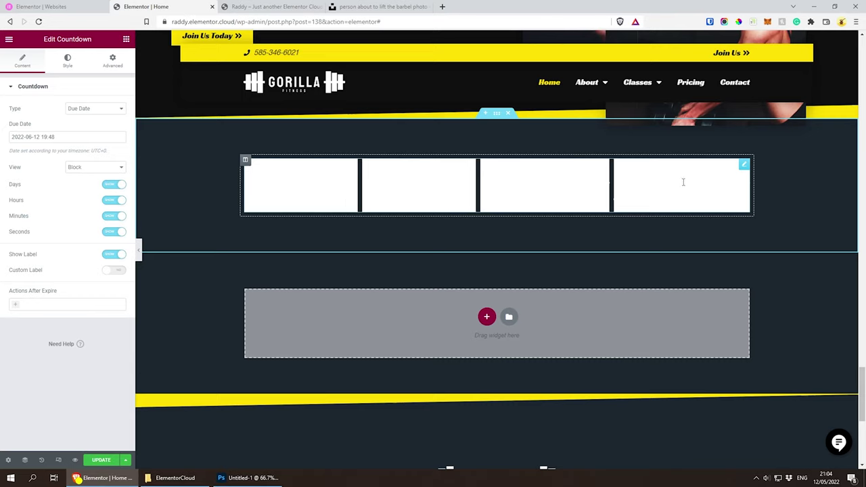
# Give the countdown boxes the Full Transparency global background color and set the space between them to 34
pyautogui.click(67, 60)
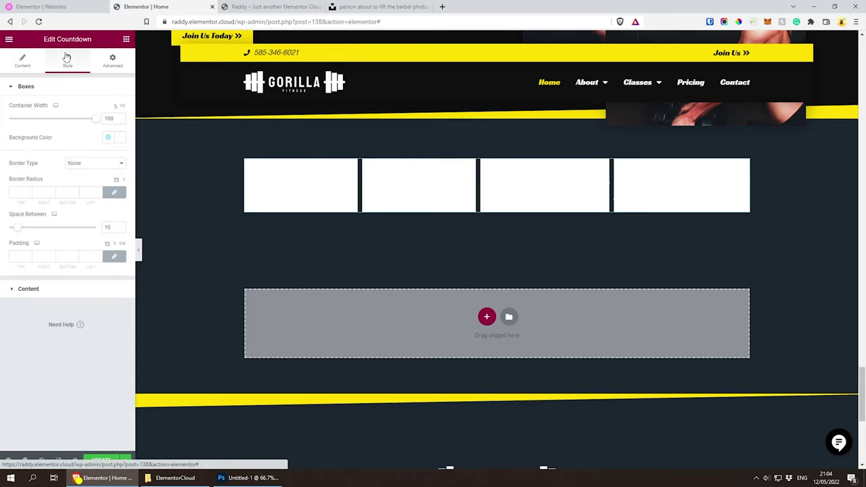
pyautogui.click(106, 139)
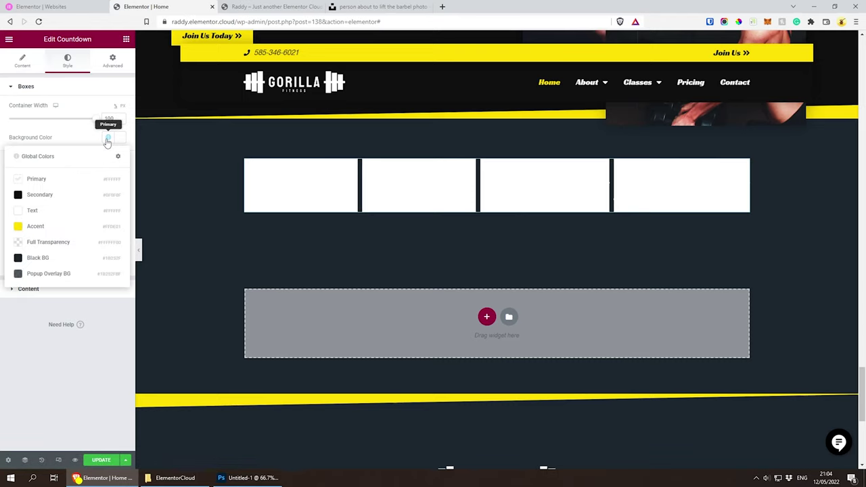
pyautogui.click(54, 196)
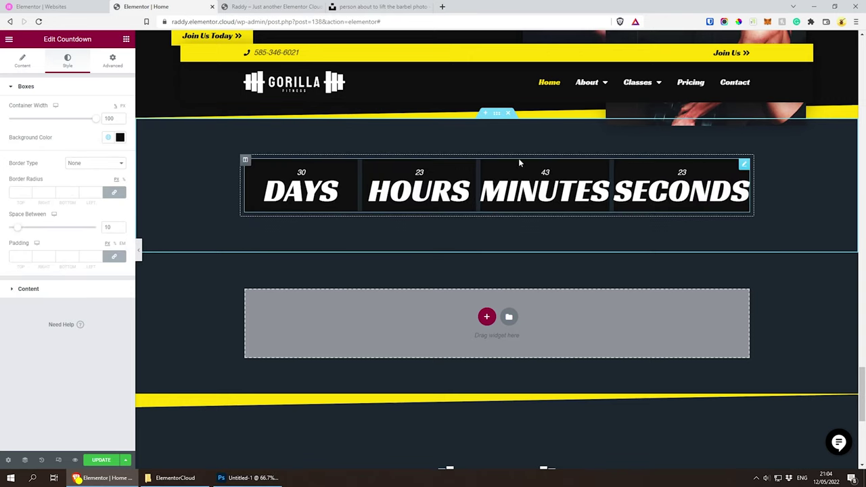
pyautogui.click(103, 140)
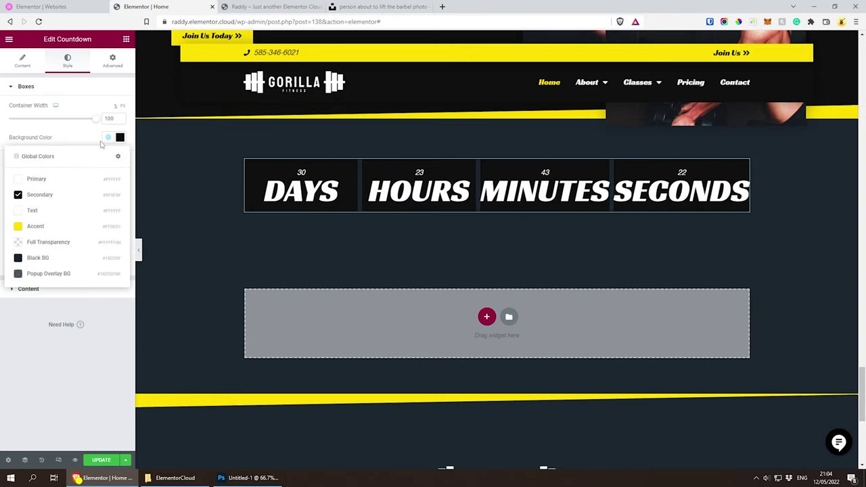
pyautogui.click(64, 244)
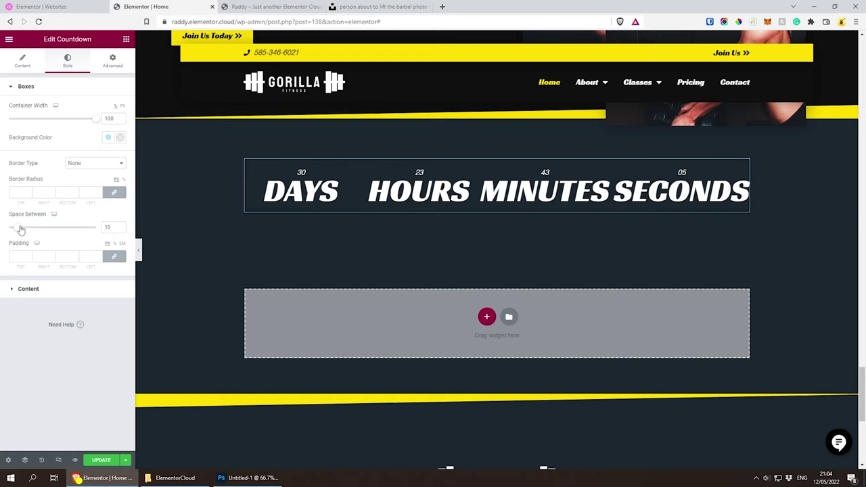
pyautogui.moveTo(19, 230); pyautogui.dragTo(39, 233)
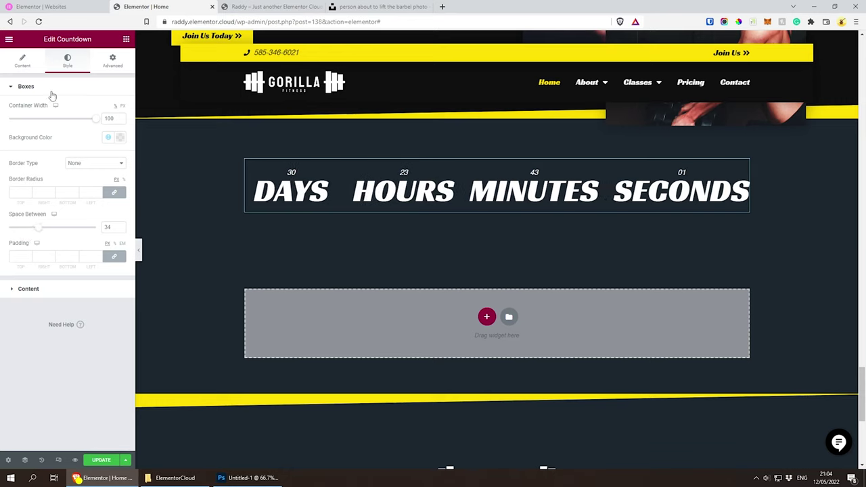
# Set the countdown's due date to 15 June 2022, keeping the 19:48 time
pyautogui.click(22, 60)
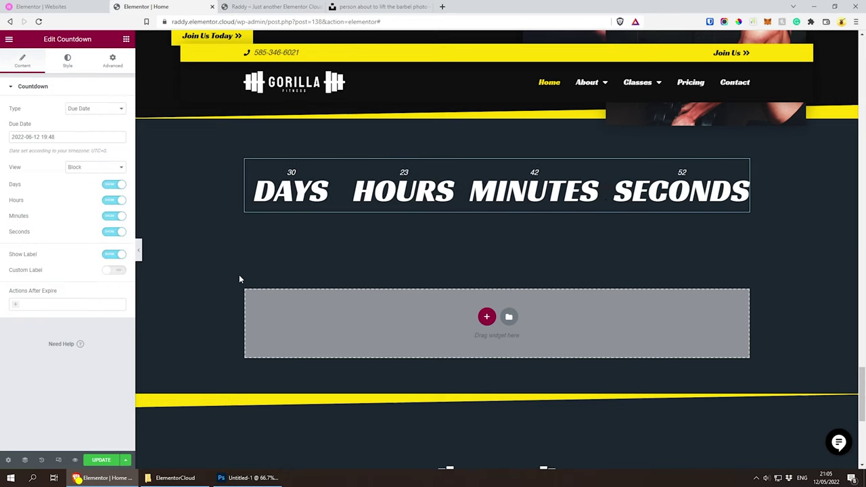
pyautogui.click(45, 138)
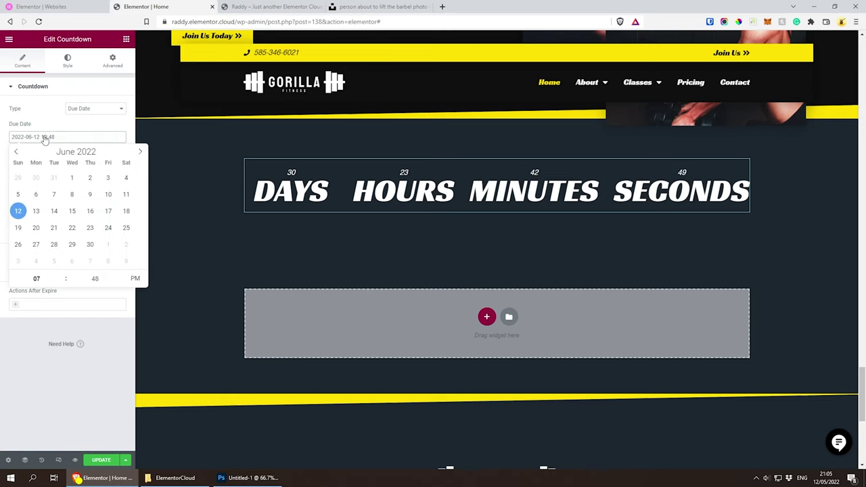
pyautogui.click(72, 211)
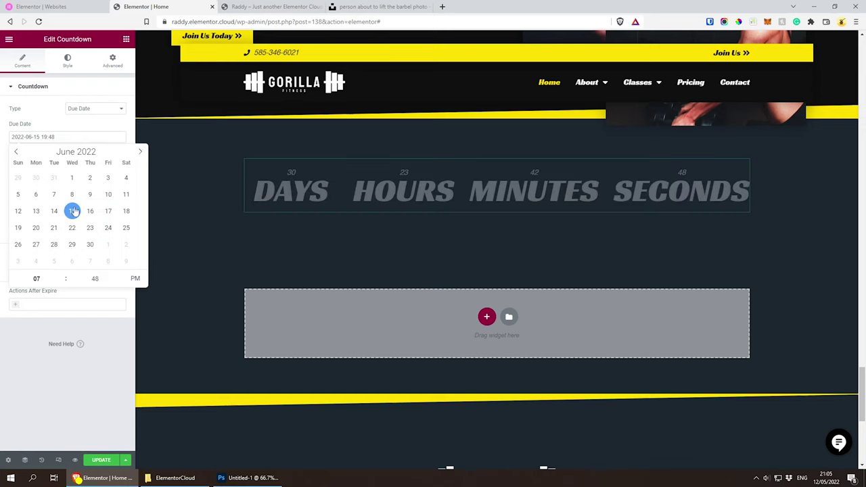
pyautogui.click(88, 130)
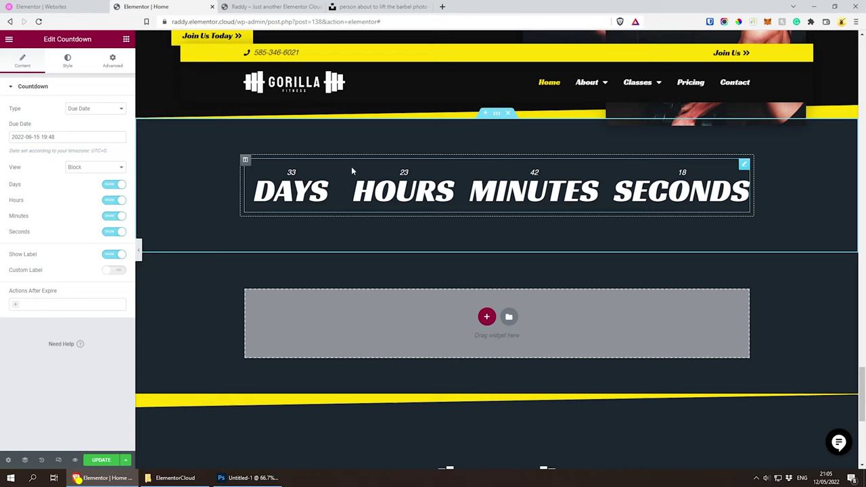
# Try the Small Titles 2 global font on the countdown digits, and settle on the 404 Main global font
pyautogui.click(67, 61)
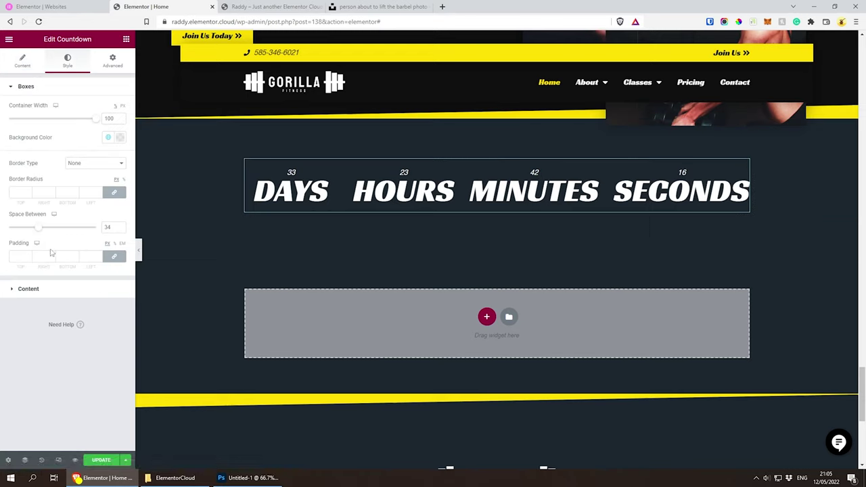
pyautogui.click(36, 291)
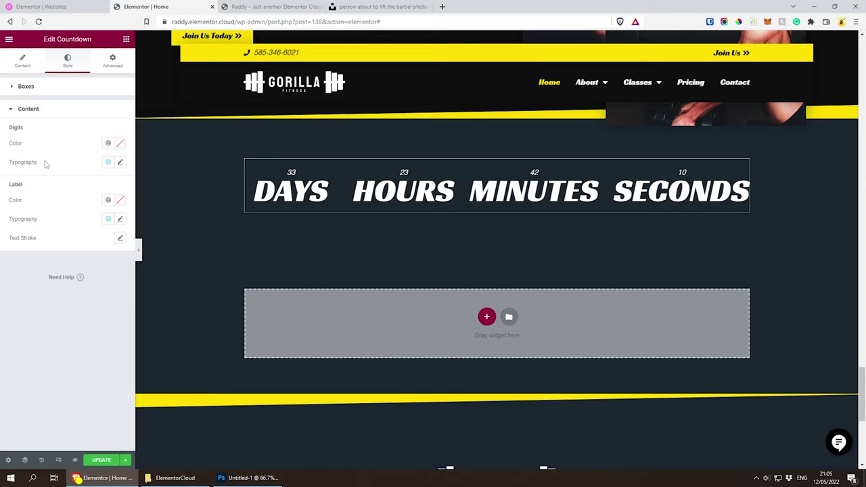
pyautogui.click(107, 163)
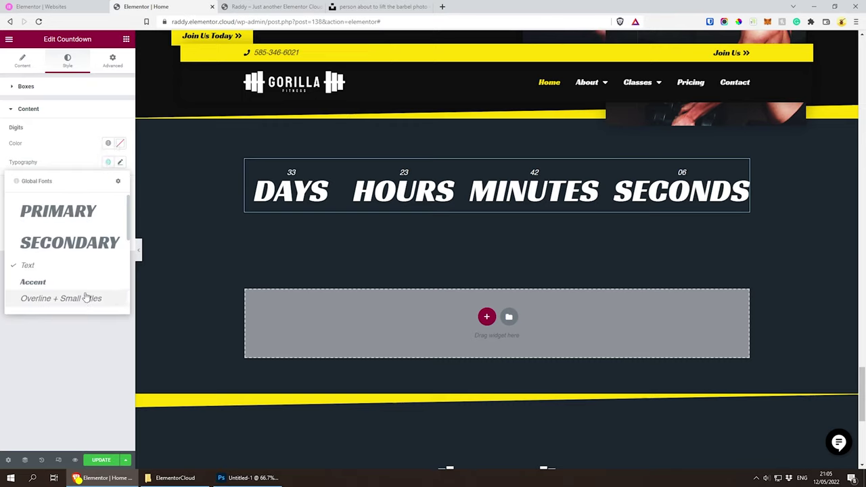
pyautogui.scroll(-1, 82, 290)
pyautogui.scroll(-1, 82, 285)
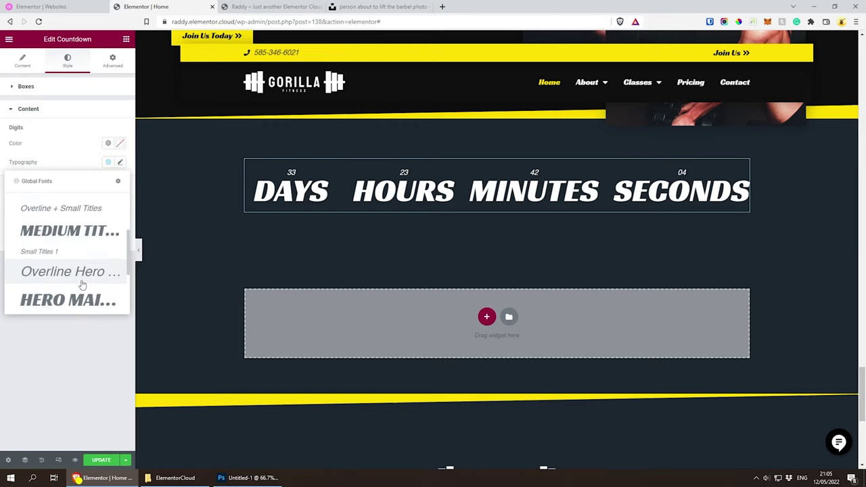
pyautogui.scroll(-2, 79, 270)
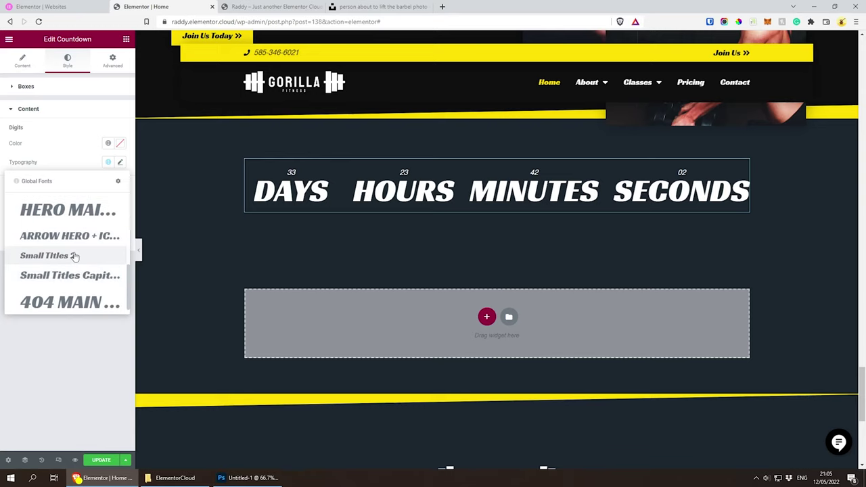
pyautogui.click(74, 257)
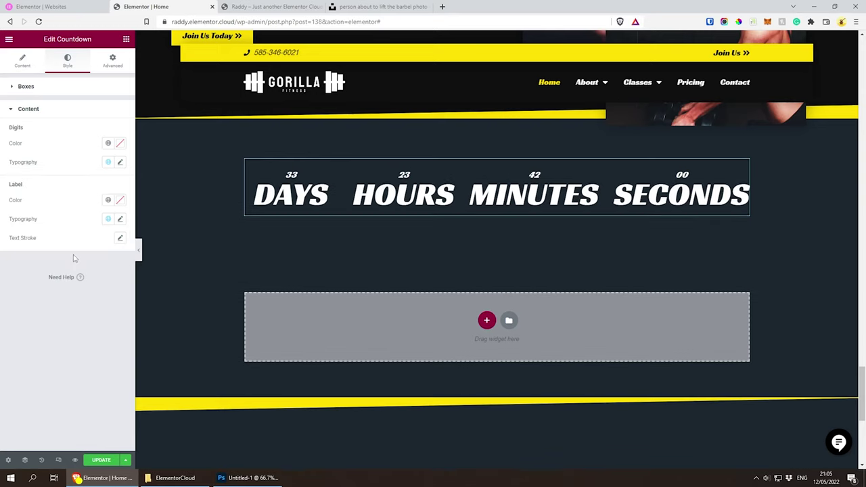
pyautogui.click(106, 163)
pyautogui.scroll(-5, 75, 271)
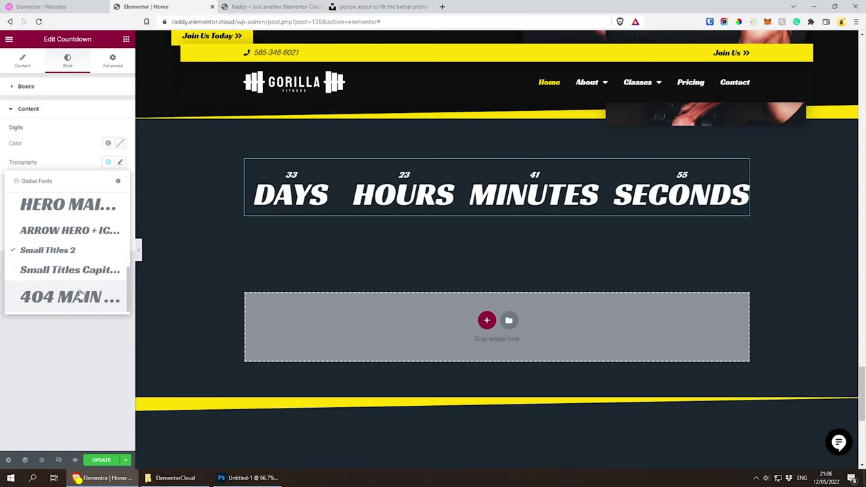
pyautogui.click(79, 297)
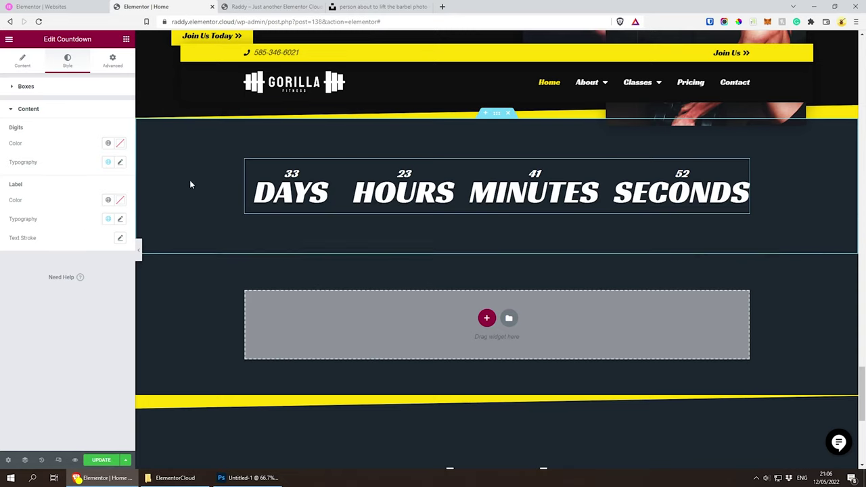
# Apply the medium titles global font to the countdown's labels
pyautogui.click(108, 221)
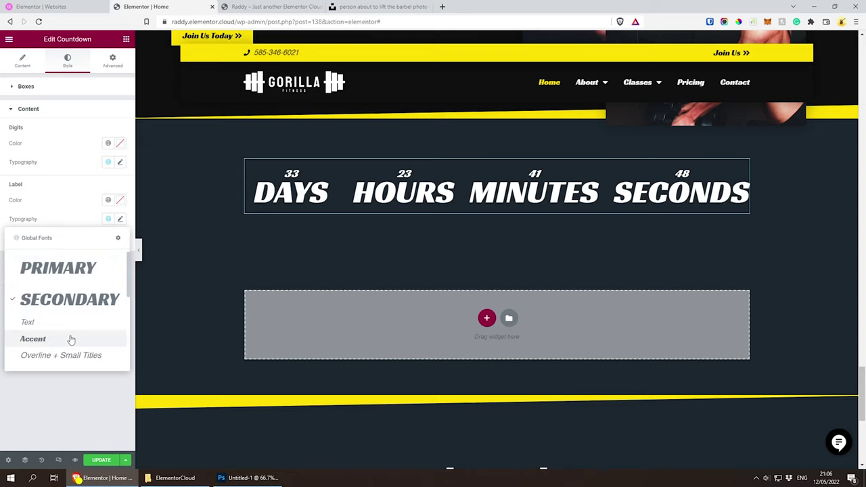
pyautogui.scroll(-3, 71, 339)
pyautogui.scroll(2, 80, 336)
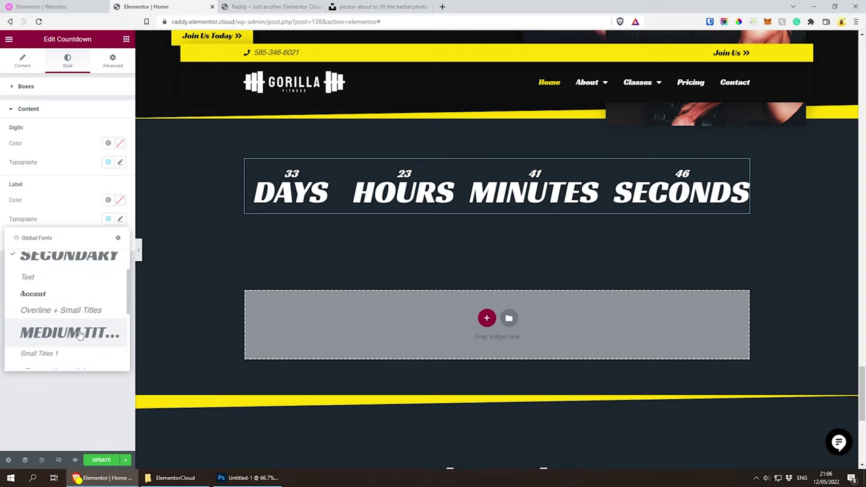
pyautogui.click(78, 333)
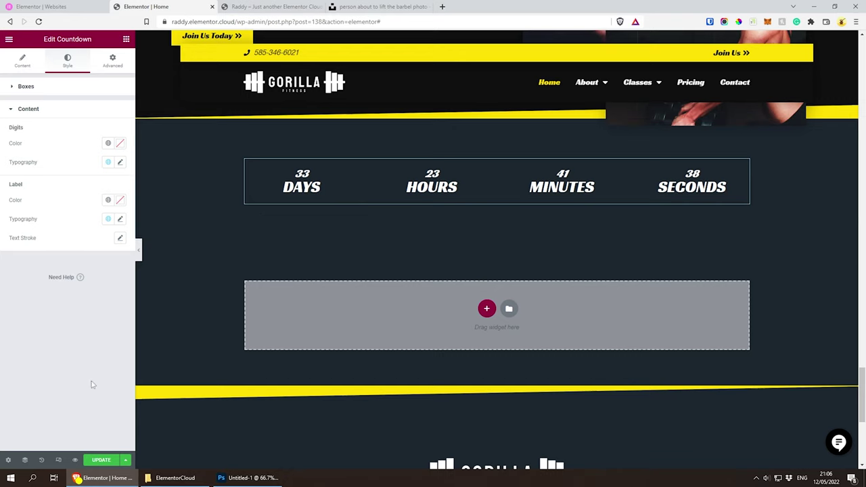
# Update the page, reload the live home page and check the new countdown section above the footer
pyautogui.click(96, 460)
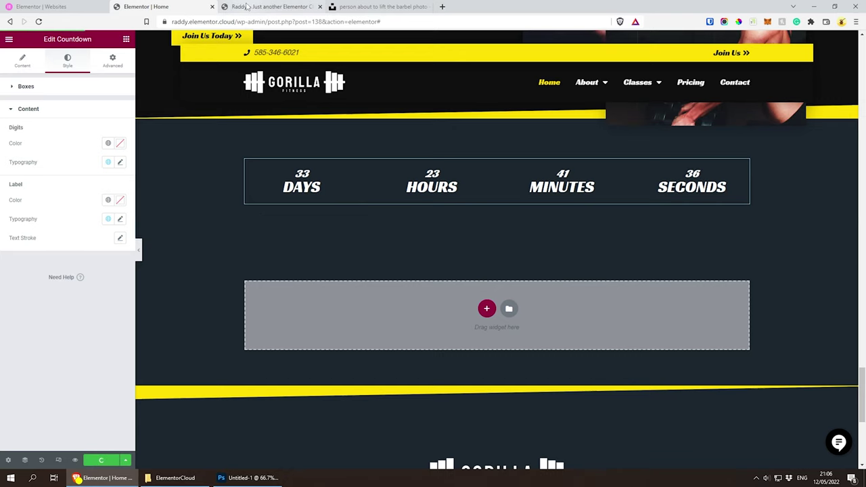
pyautogui.click(248, 6)
pyautogui.press('F5')
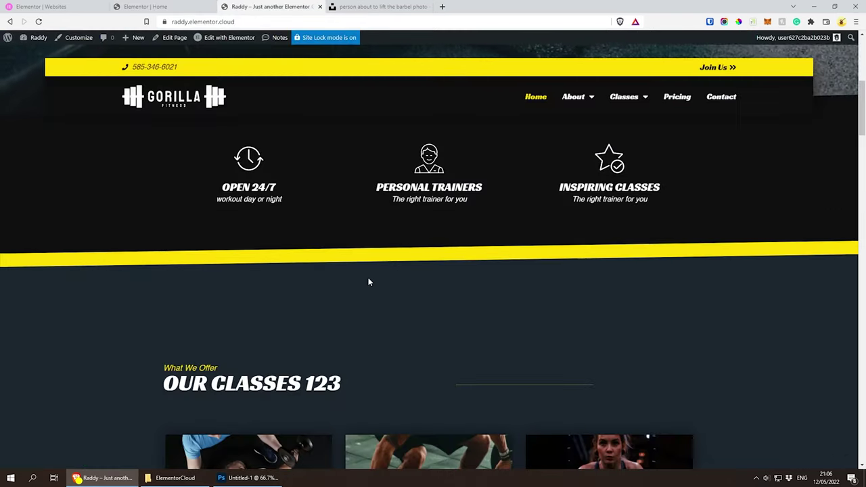
pyautogui.scroll(-3, 368, 277)
pyautogui.scroll(-15, 365, 278)
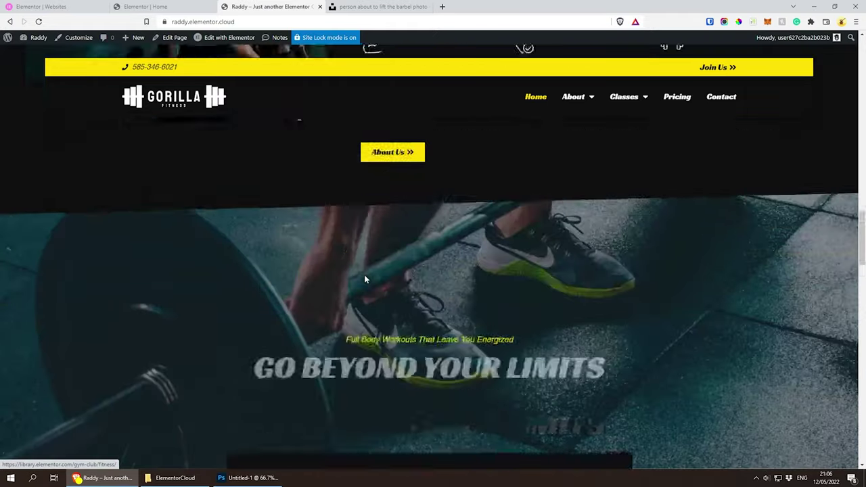
pyautogui.scroll(-15, 364, 277)
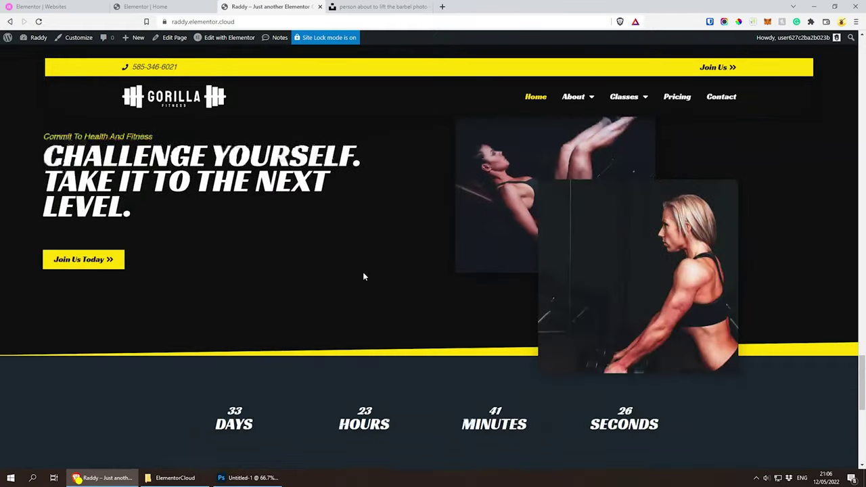
pyautogui.scroll(2, 363, 276)
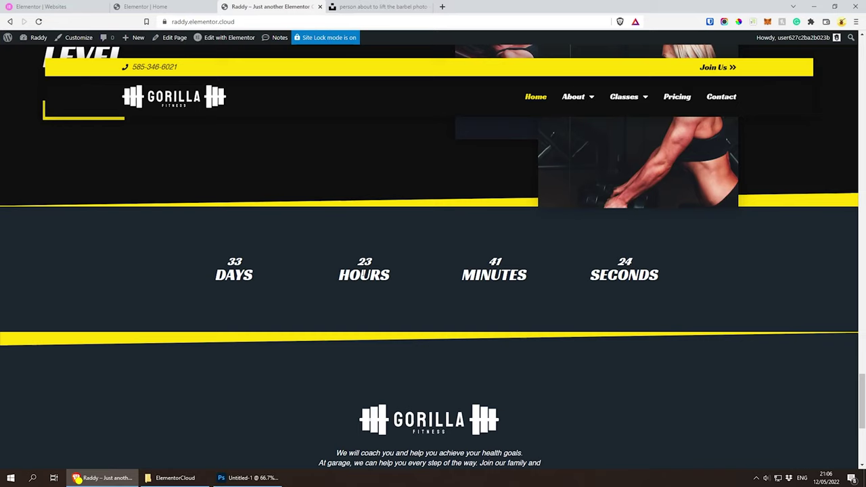
pyautogui.moveTo(192, 251); pyautogui.dragTo(748, 284)
pyautogui.click(659, 275)
pyautogui.doubleClick(623, 261)
# Back in the editor, make the countdown show the message "Please subscribe!" after it expires, and save the page
pyautogui.hotkey('ctrl', 'shift', 'Tab')
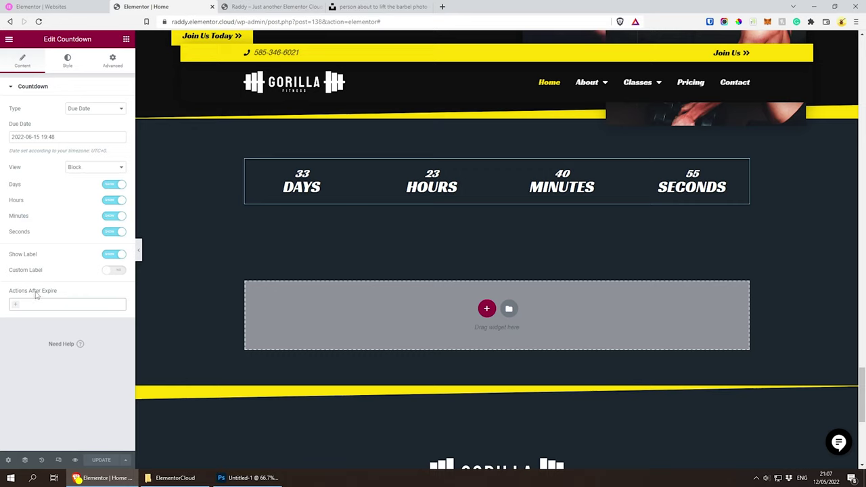
pyautogui.click(14, 309)
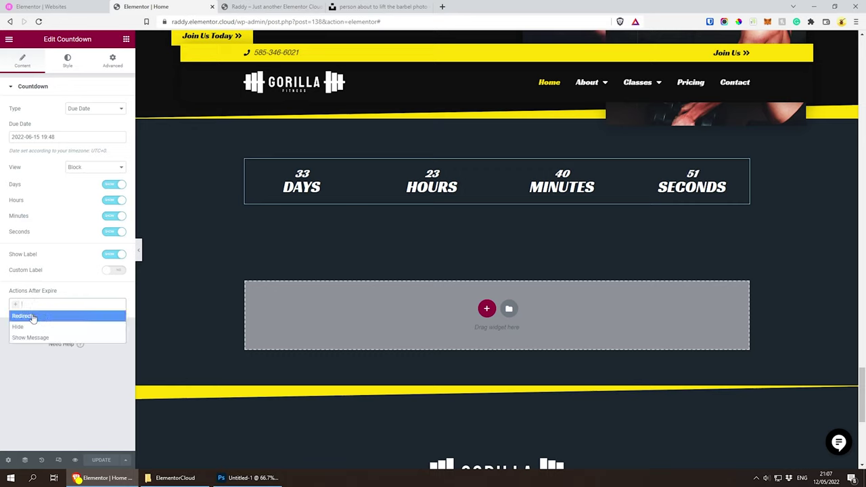
pyautogui.click(31, 338)
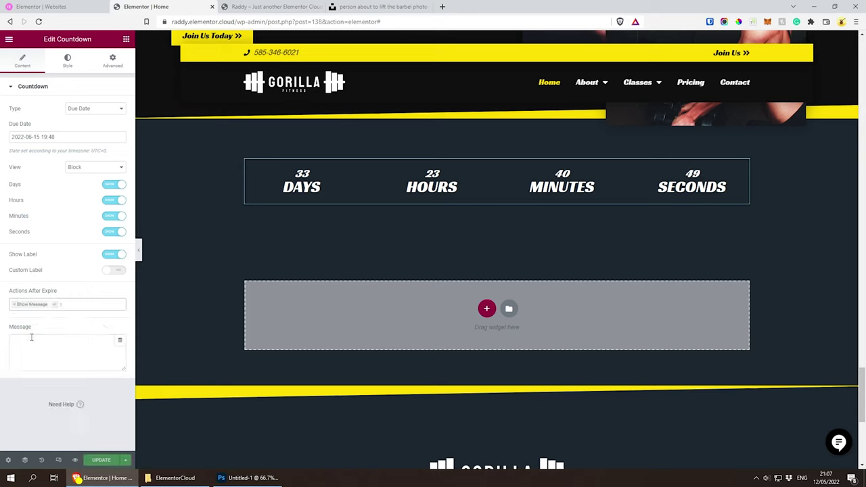
pyautogui.click(60, 339)
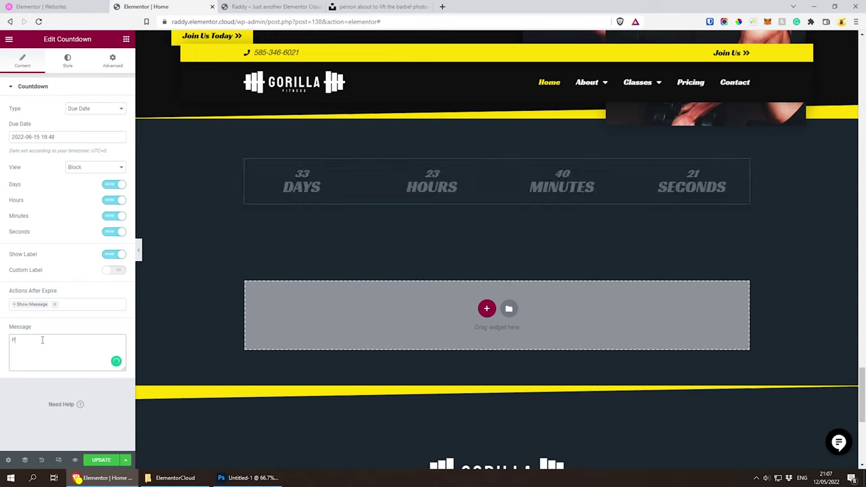
pyautogui.write('Please subscribe!')
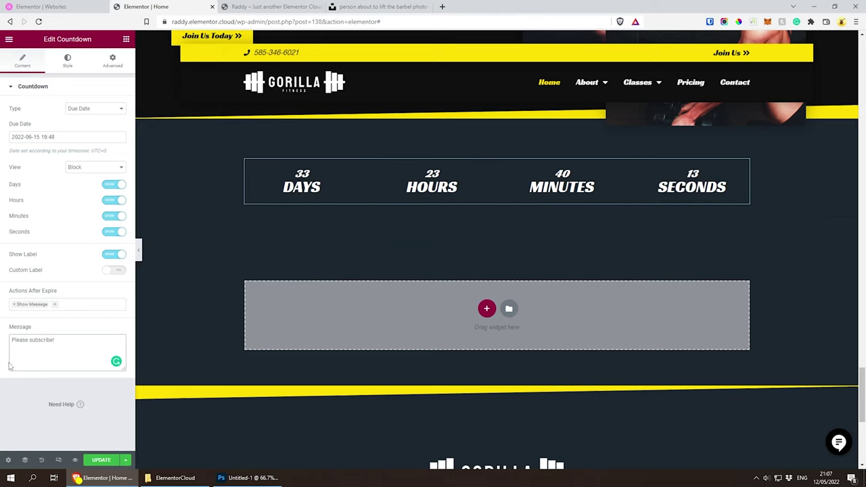
pyautogui.tripleClick(97, 349)
pyautogui.hotkey('ctrl', 's')
# Reload the live home page and review the countdown and the sections above it
pyautogui.hotkey('ctrl', 'Tab')
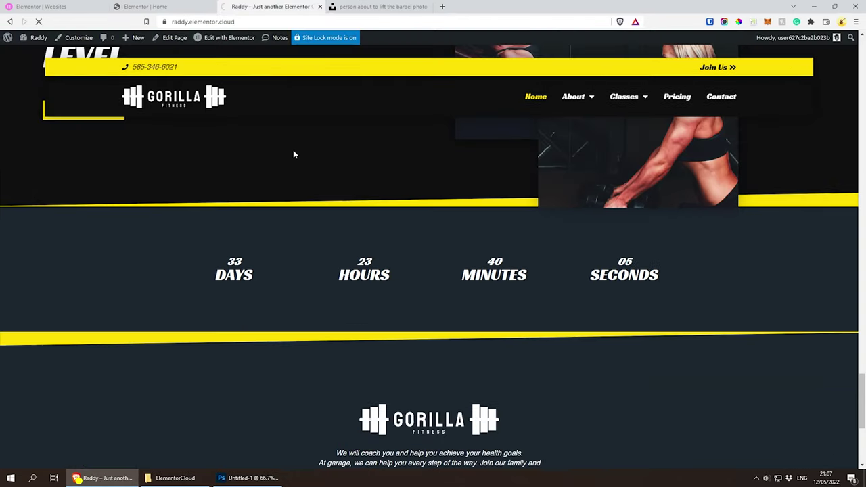
pyautogui.press('F5')
pyautogui.scroll(-4, 509, 303)
pyautogui.scroll(6, 509, 291)
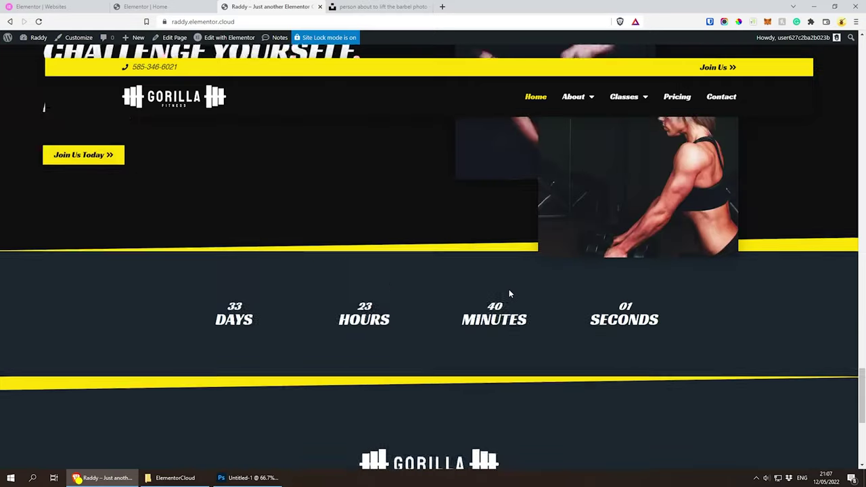
pyautogui.scroll(12, 510, 287)
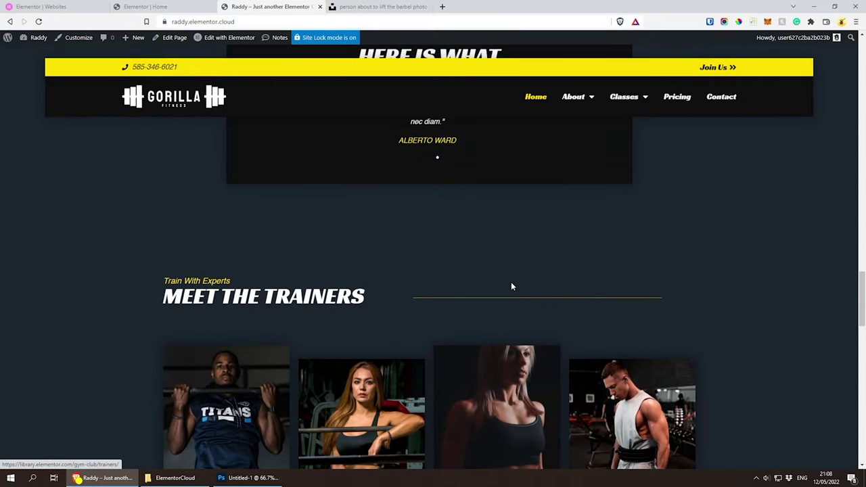
pyautogui.scroll(12, 510, 286)
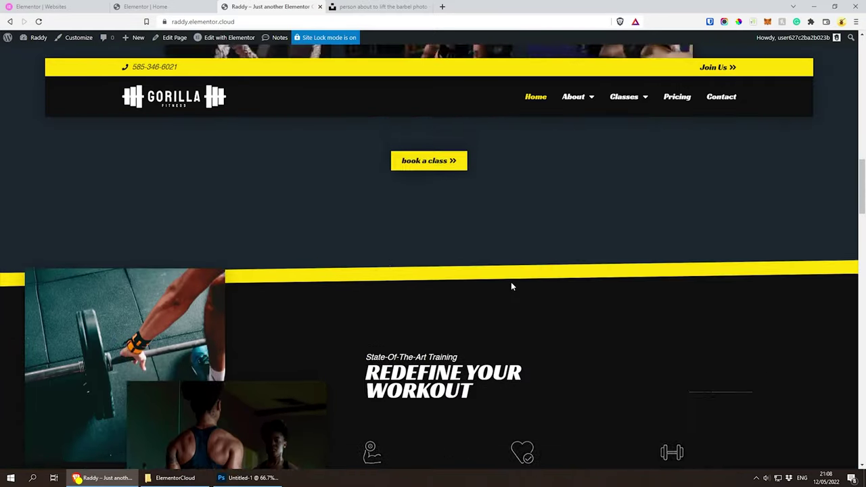
# Finish reviewing the live home page, open the live Contact page and examine its sections from the hero down to the footer
pyautogui.scroll(8, 511, 284)
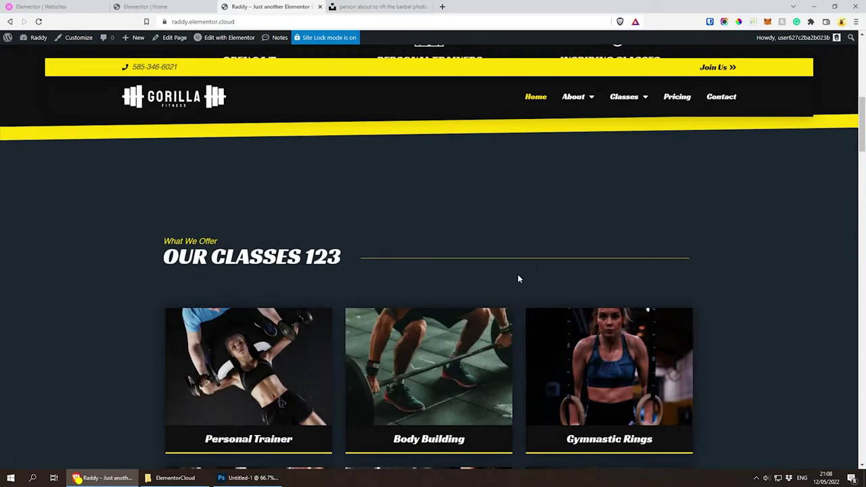
pyautogui.scroll(4, 518, 278)
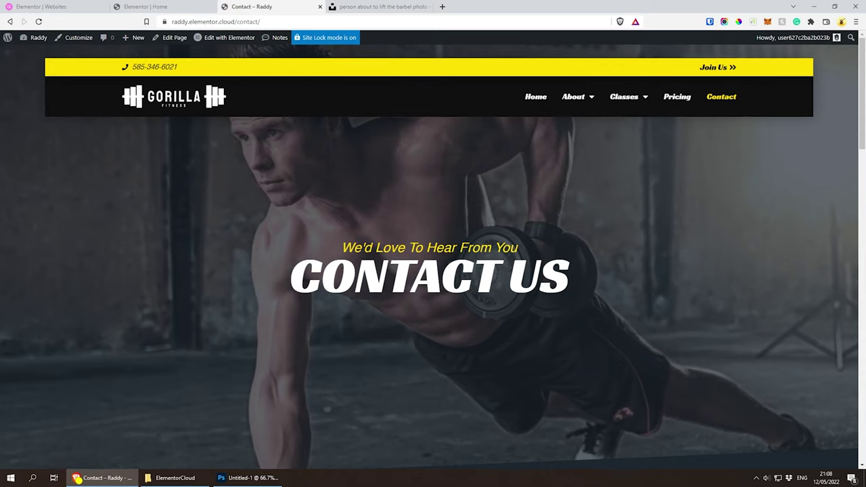
pyautogui.scroll(-7, 336, 264)
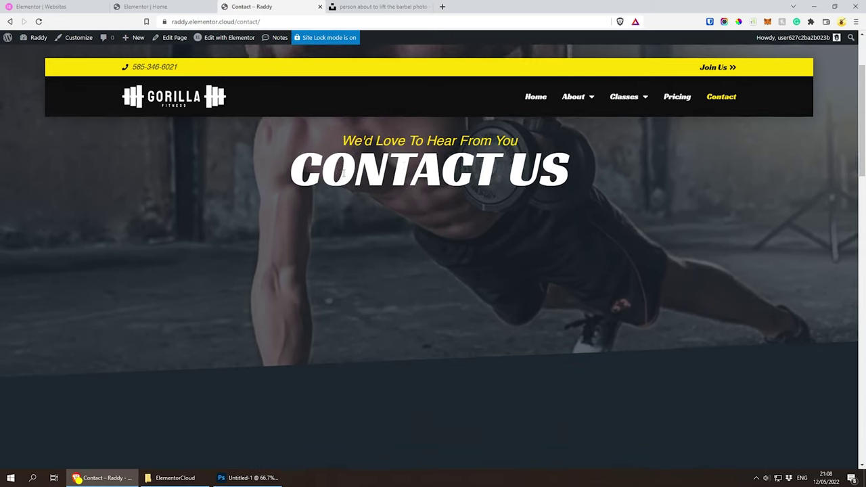
pyautogui.scroll(1, 433, 270)
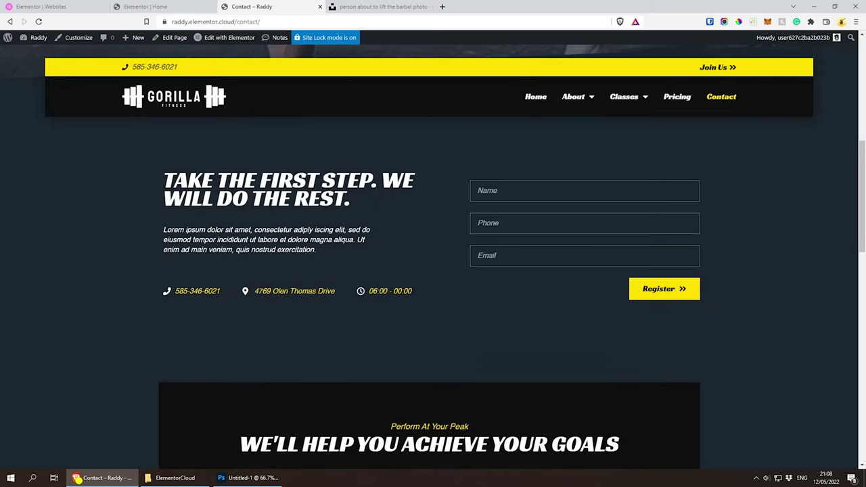
pyautogui.scroll(-5, 315, 218)
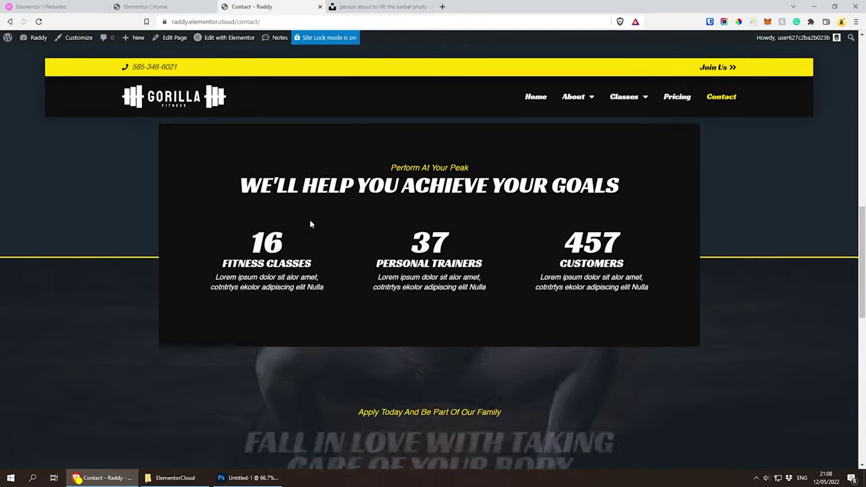
pyautogui.scroll(-7, 309, 222)
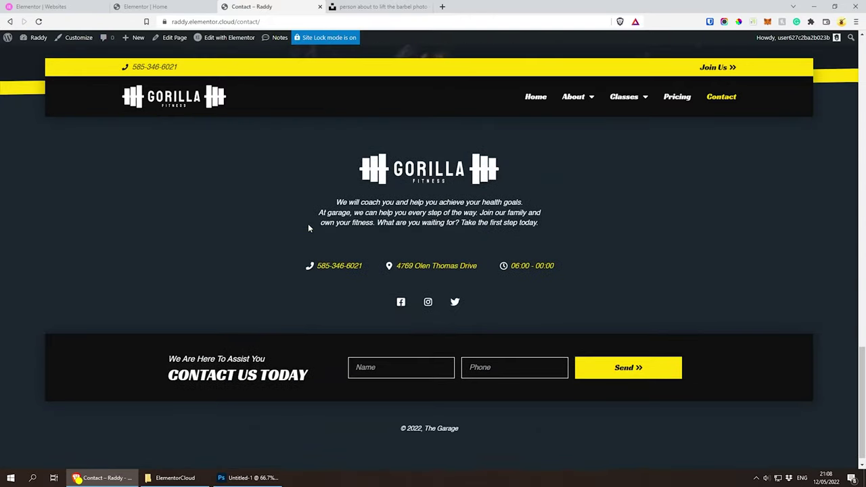
pyautogui.scroll(11, 308, 228)
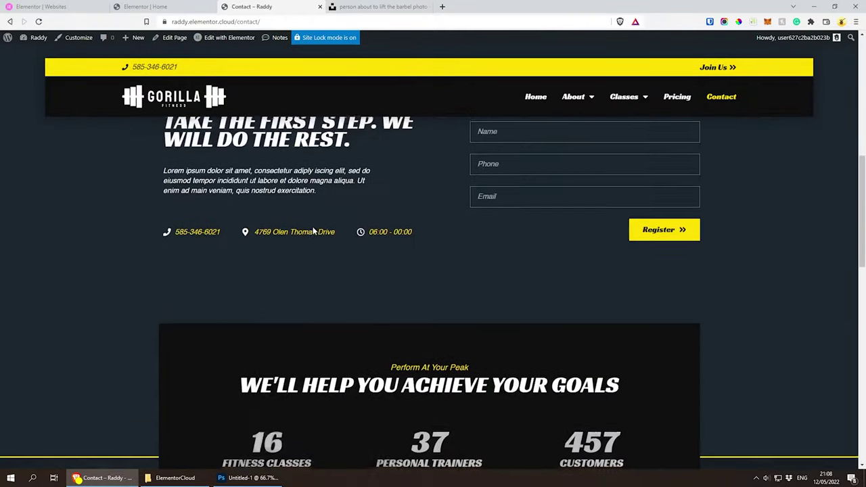
pyautogui.scroll(5, 312, 231)
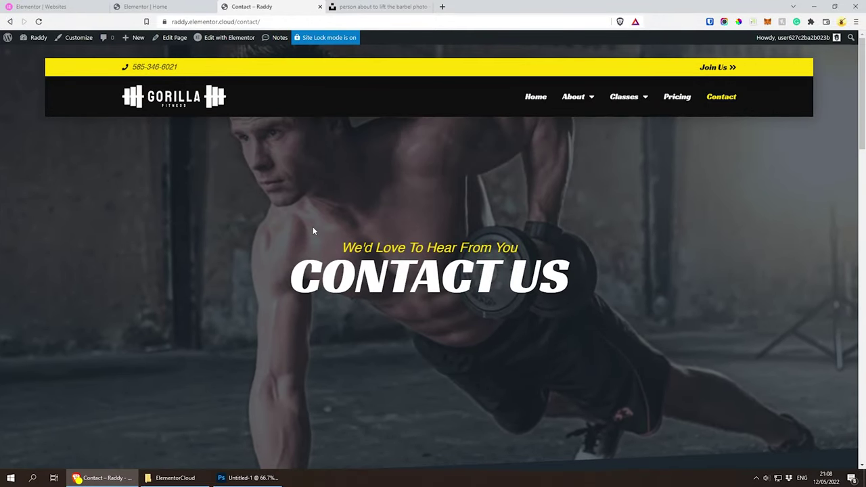
pyautogui.scroll(-5, 403, 263)
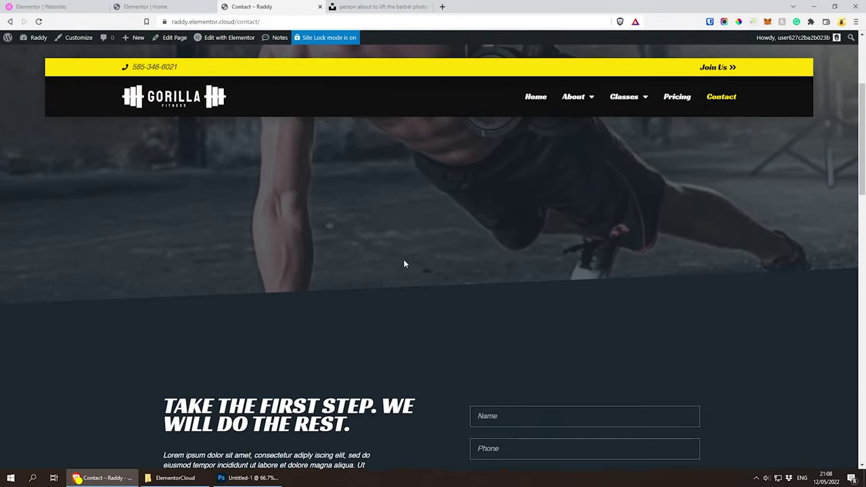
# Open the site's WordPress dashboard in a new tab and close the stock photo tab
pyautogui.click(156, 7)
pyautogui.click(253, 8)
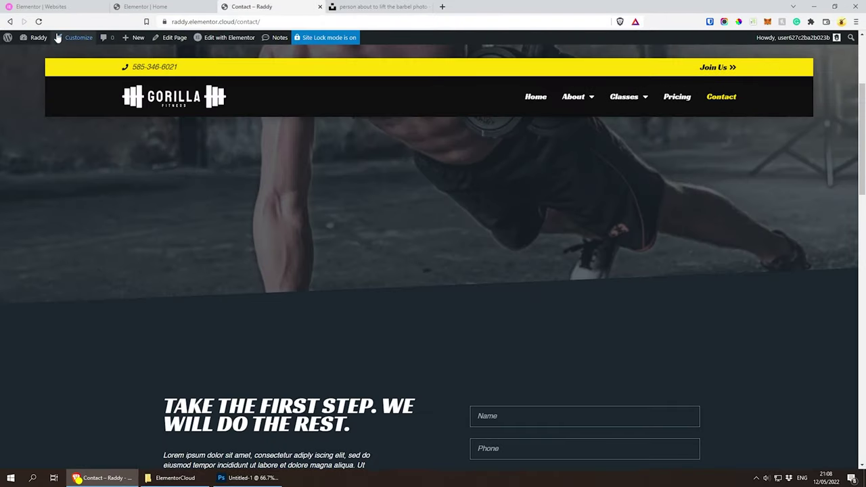
pyautogui.moveTo(35, 38)
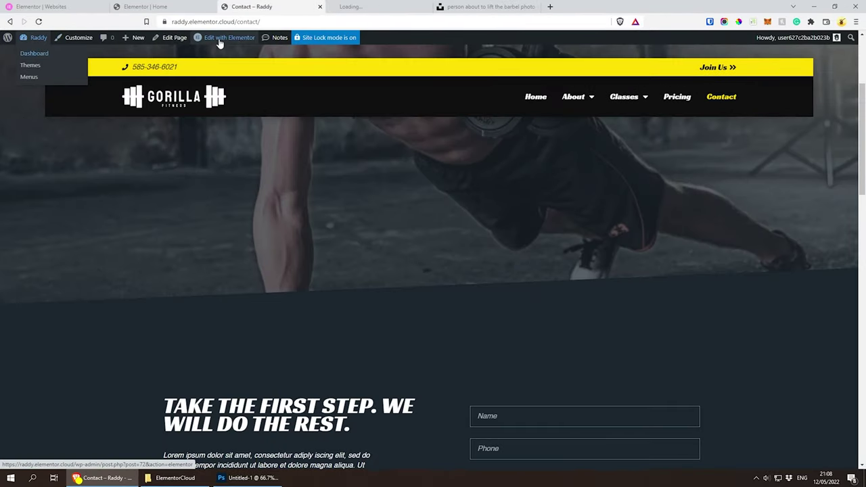
pyautogui.middleClick(40, 55)
pyautogui.click(536, 7)
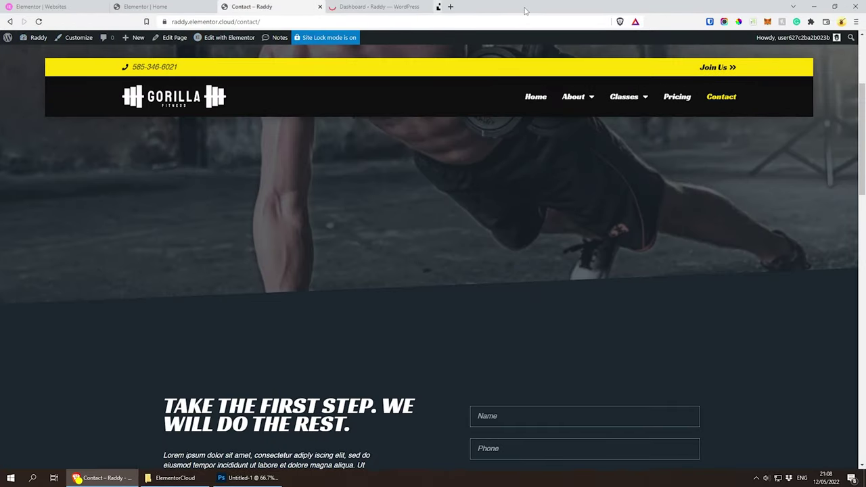
pyautogui.click(372, 9)
pyautogui.moveTo(36, 163)
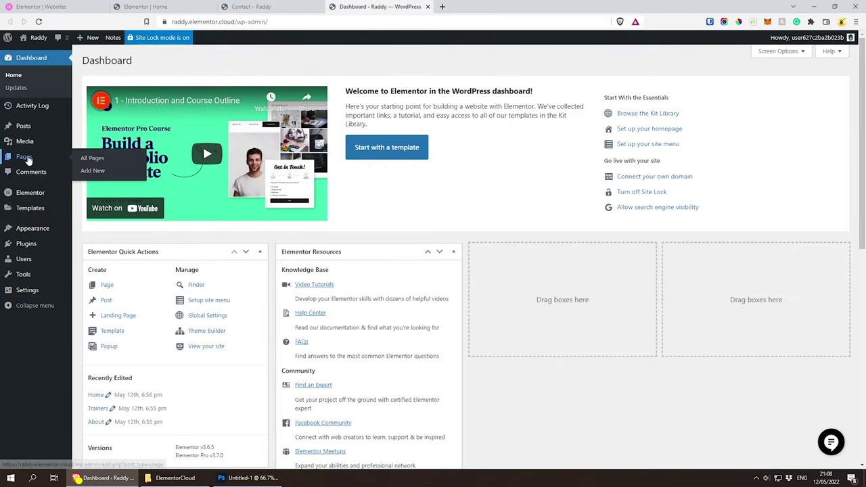
# Open the Contact page from the site's page list for editing and examine its title and permalink slug
pyautogui.click(32, 161)
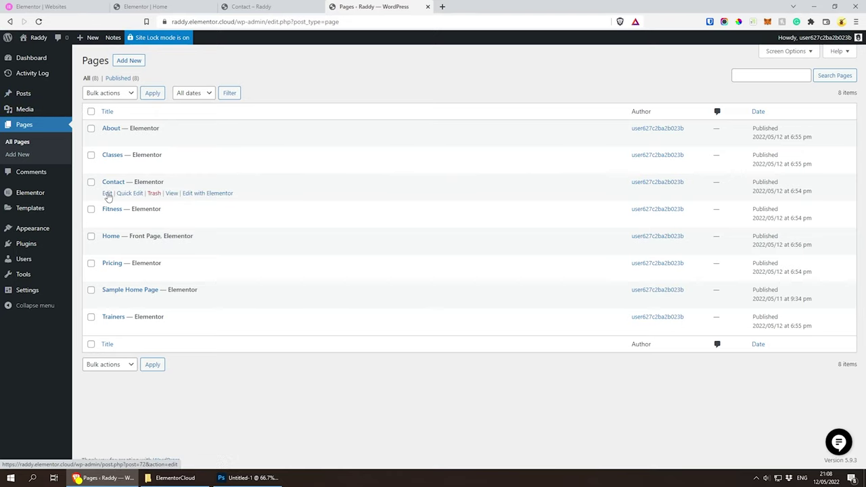
pyautogui.click(107, 194)
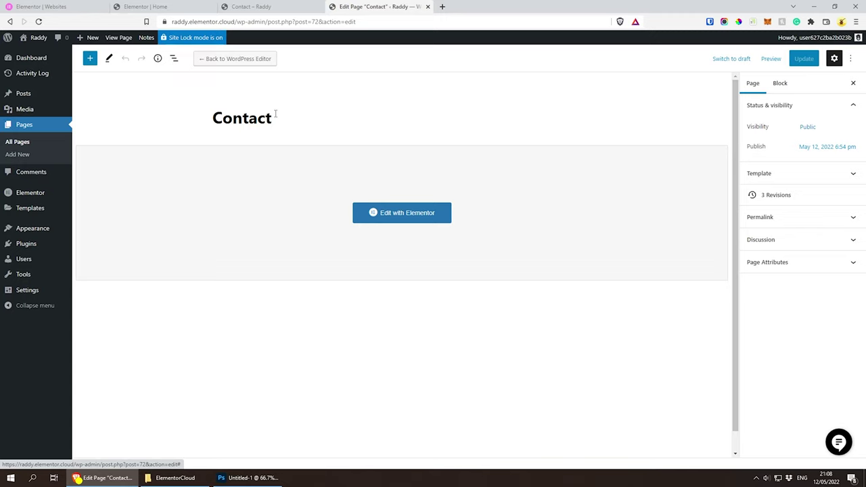
pyautogui.moveTo(211, 119); pyautogui.dragTo(282, 122)
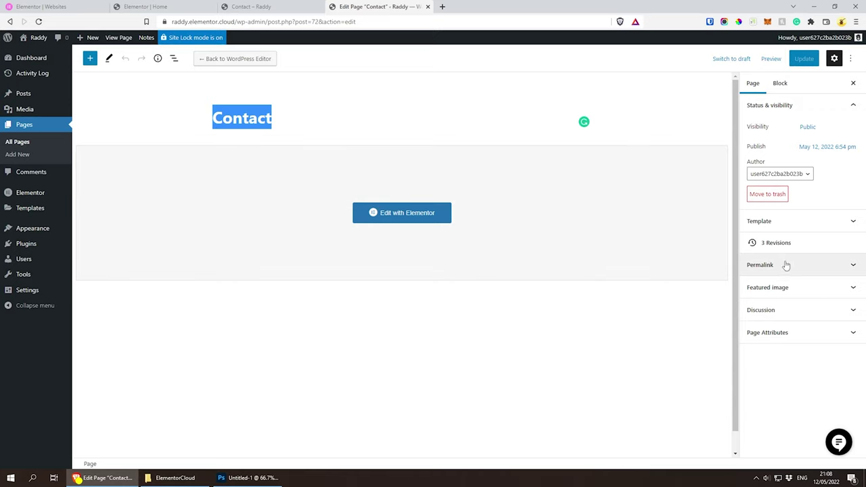
pyautogui.click(836, 266)
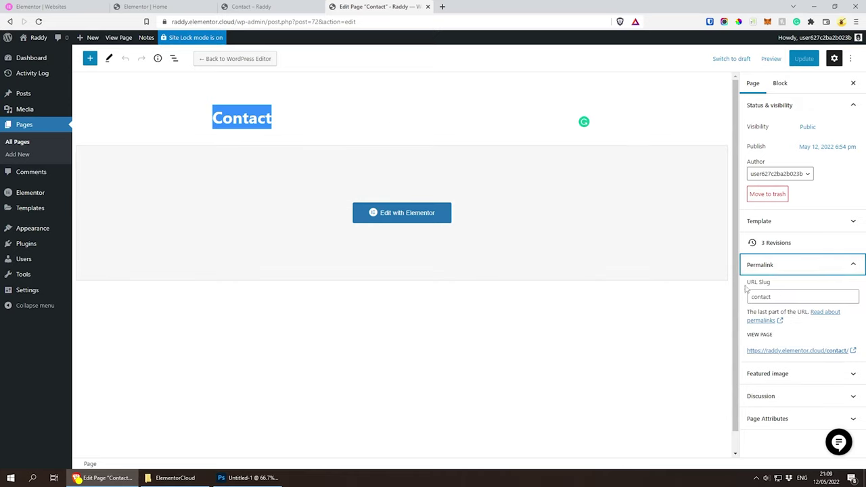
pyautogui.moveTo(782, 299); pyautogui.dragTo(742, 300)
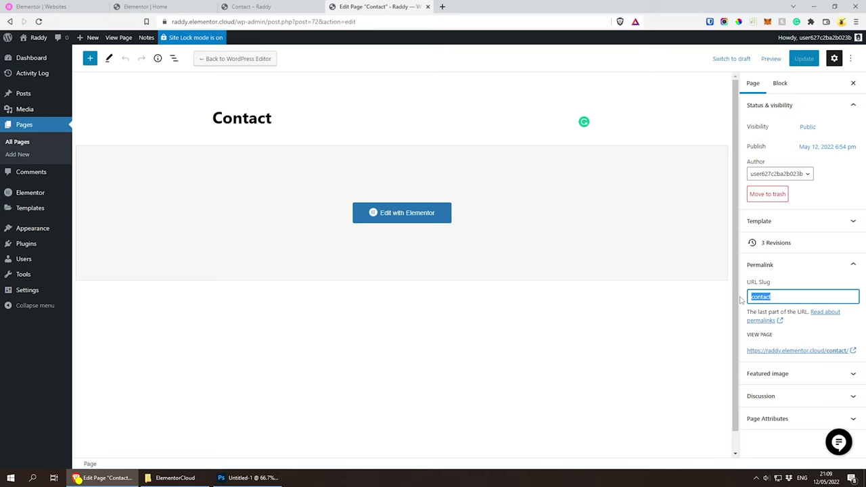
# Compare the Contact page's slug with the live page's address and glance at the remaining page settings
pyautogui.click(270, 8)
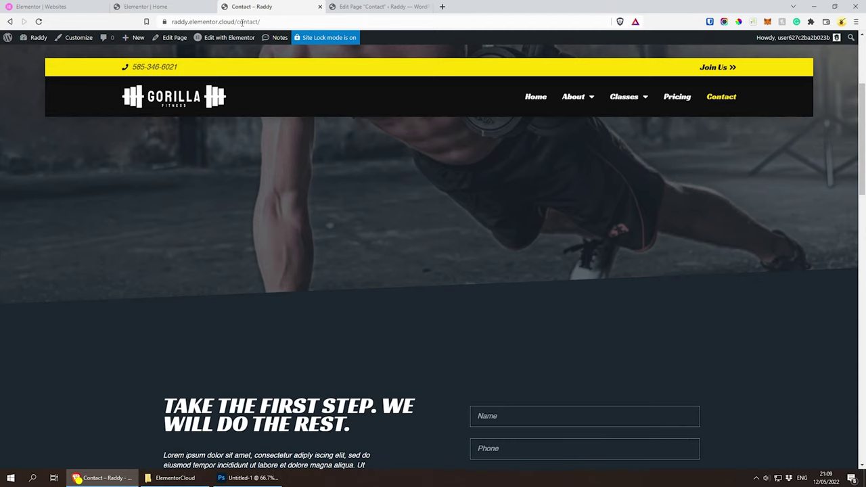
pyautogui.click(378, 7)
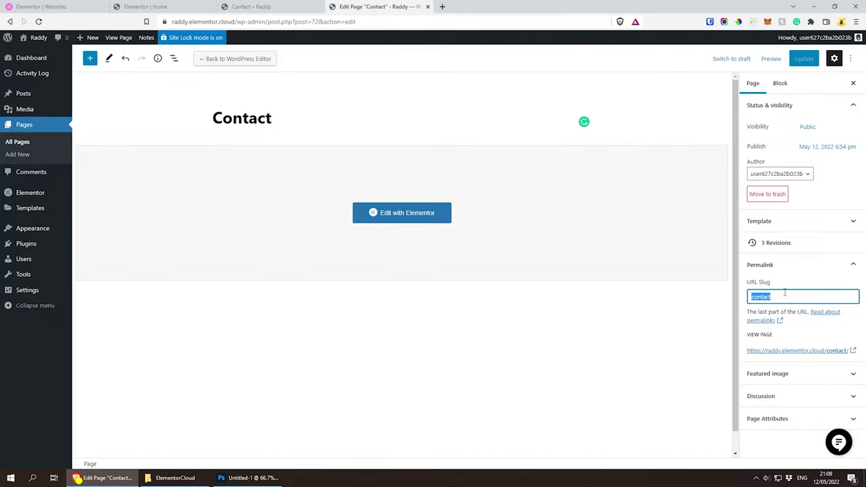
pyautogui.click(773, 417)
pyautogui.click(792, 392)
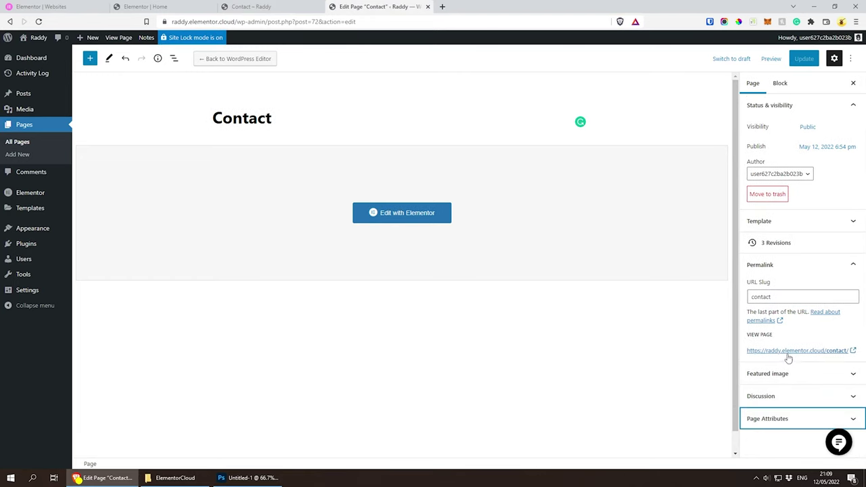
# Return to the live Contact page and open it for editing in Elementor
pyautogui.hotkey('ctrl', 'shift', 'Tab')
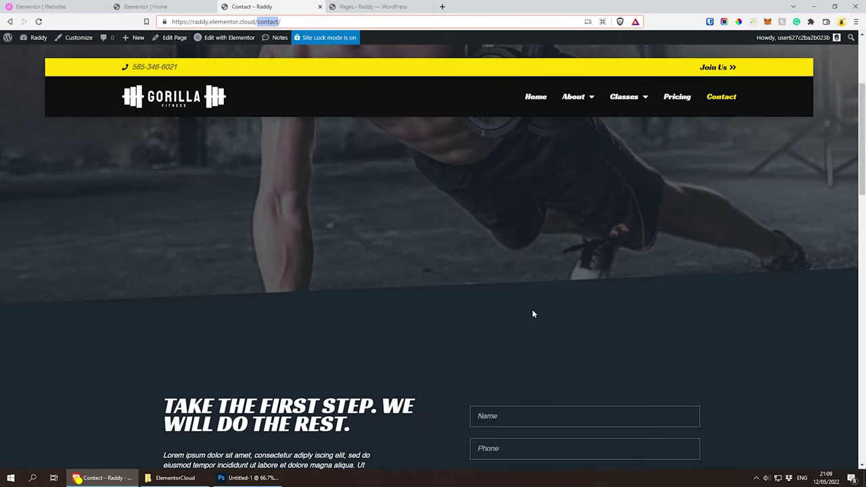
pyautogui.scroll(-1, 578, 311)
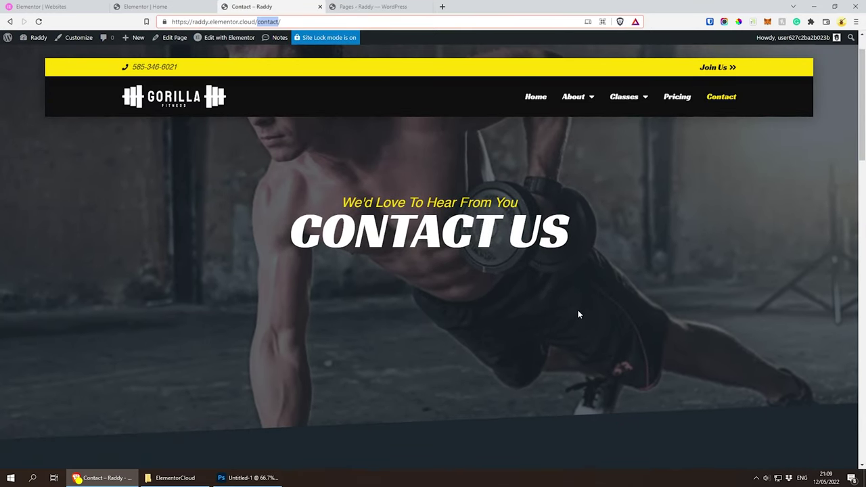
pyautogui.scroll(1, 554, 325)
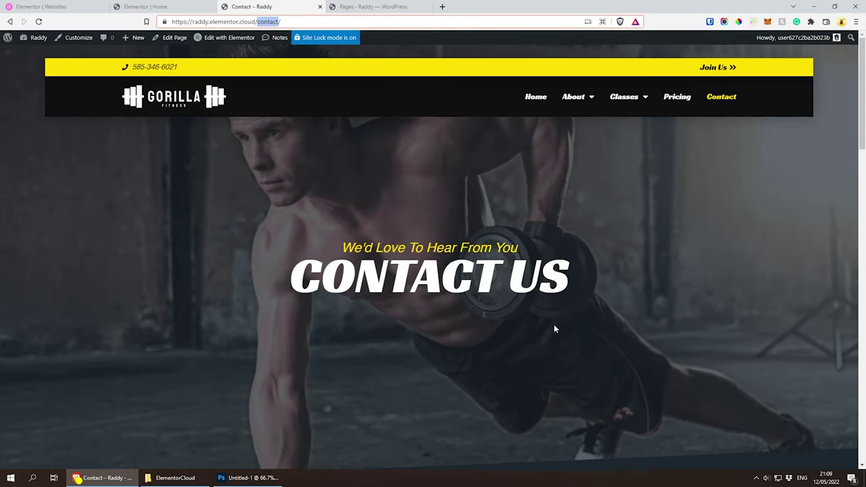
pyautogui.click(216, 39)
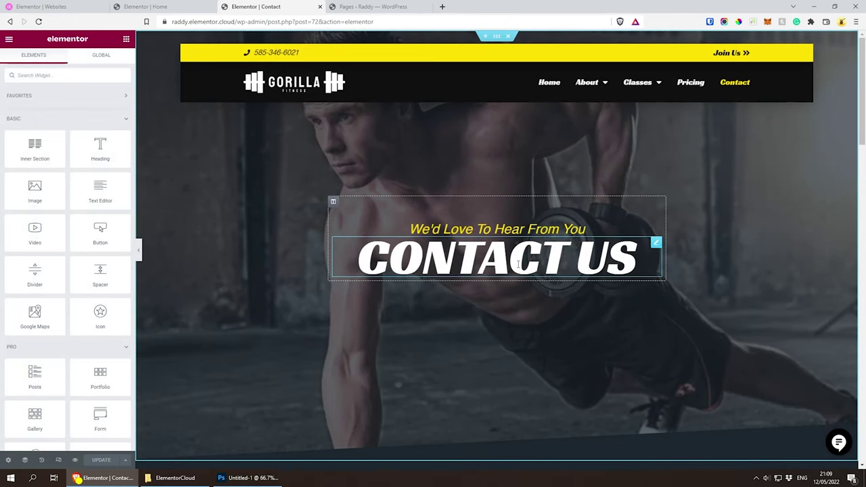
# Try adding 123 to the end of the Contact Us hero heading, and remove it again
pyautogui.click(638, 257)
pyautogui.write('123')
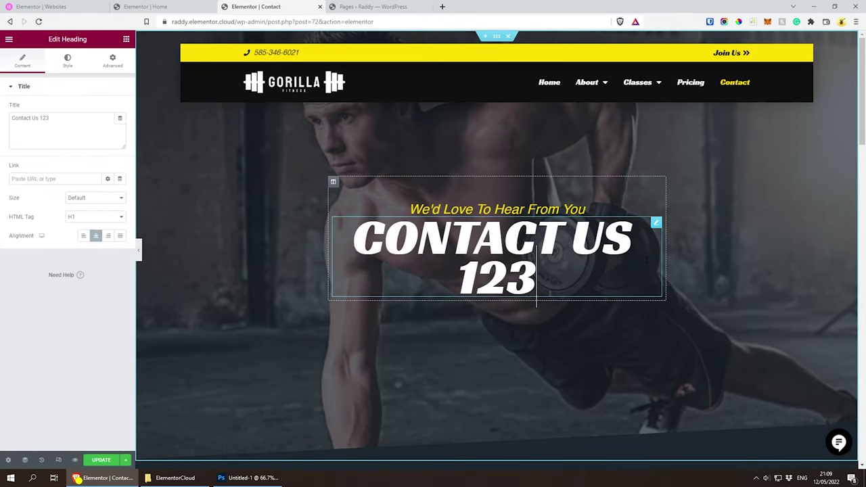
pyautogui.press('BackSpace')
pyautogui.press('BackSpace')
pyautogui.press('BackSpace')
pyautogui.press('BackSpace')
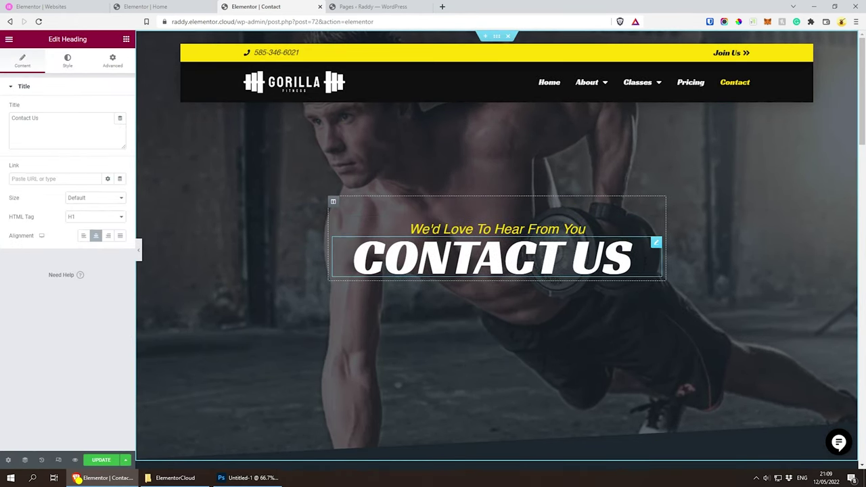
# Open the settings of the registration form beside the Take the First Step text and look through its button options
pyautogui.scroll(-3, 445, 169)
pyautogui.scroll(-2, 445, 172)
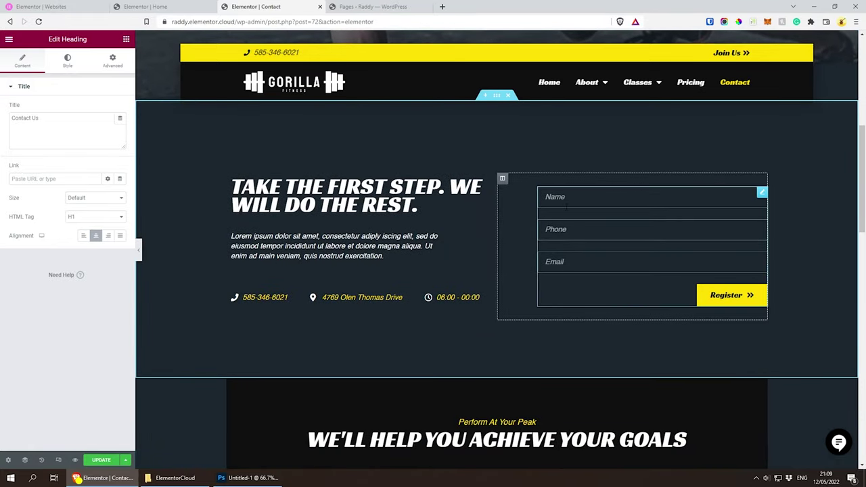
pyautogui.click(763, 193)
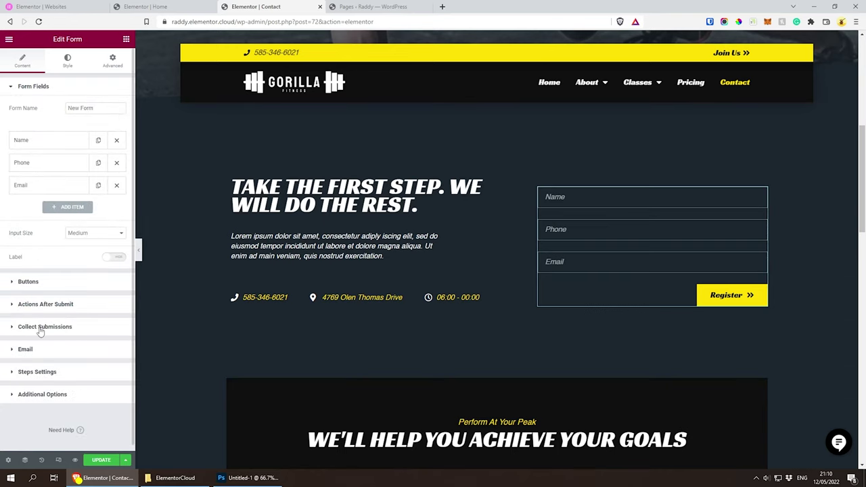
pyautogui.click(13, 279)
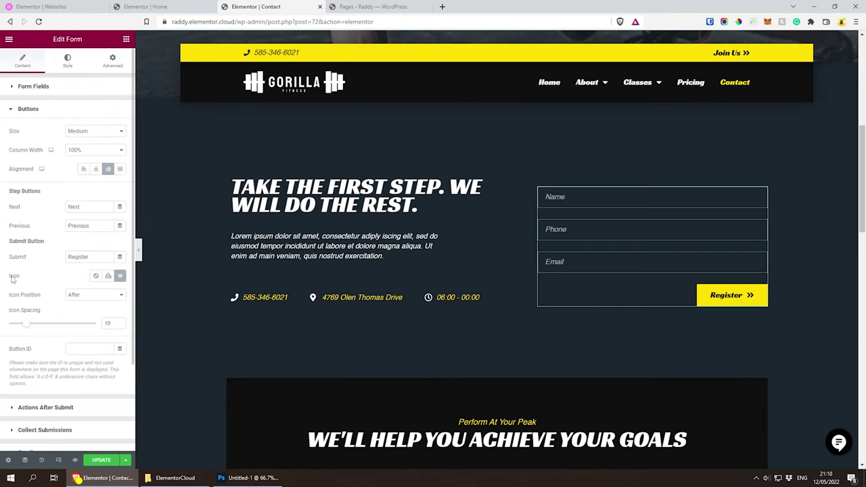
pyautogui.click(16, 111)
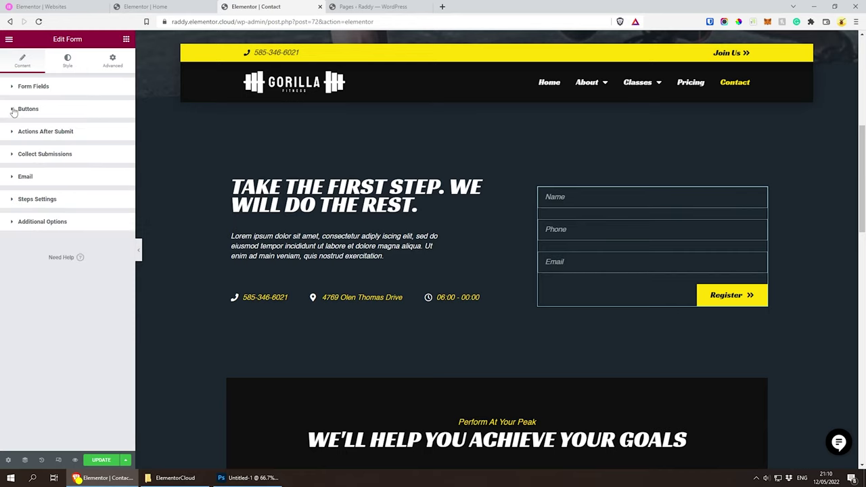
# Check where the registration form's submissions are collected and open its email notification settings
pyautogui.click(27, 154)
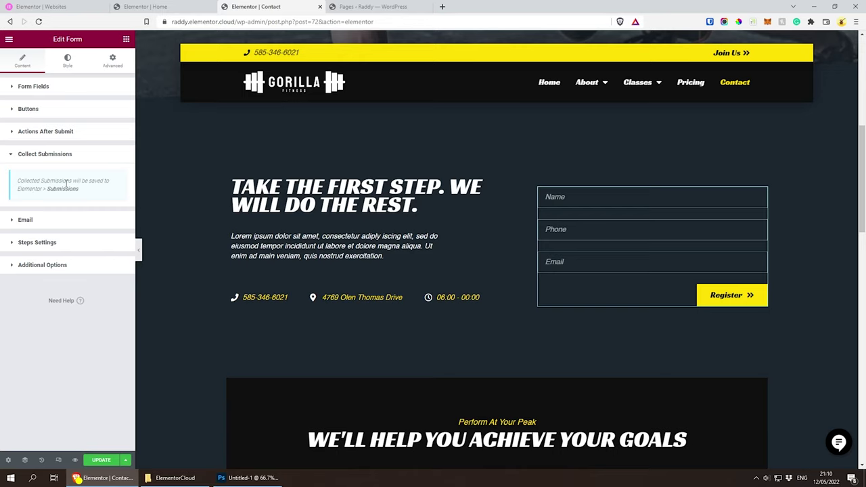
pyautogui.click(59, 192)
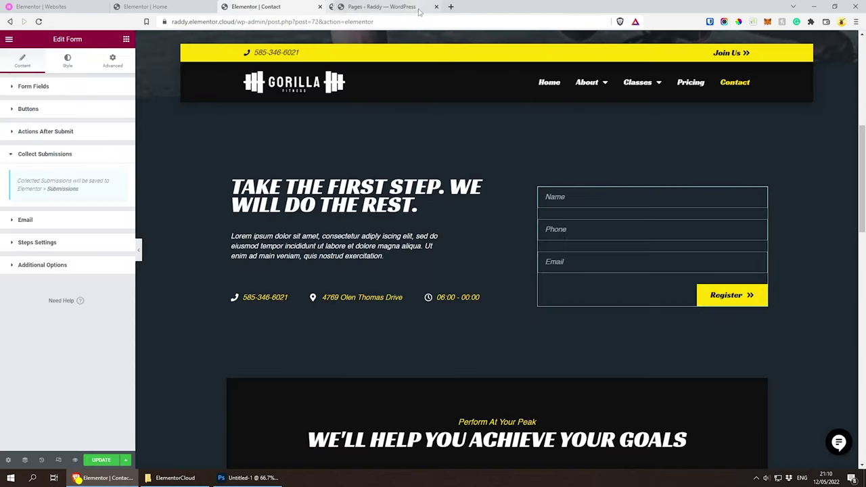
pyautogui.click(428, 6)
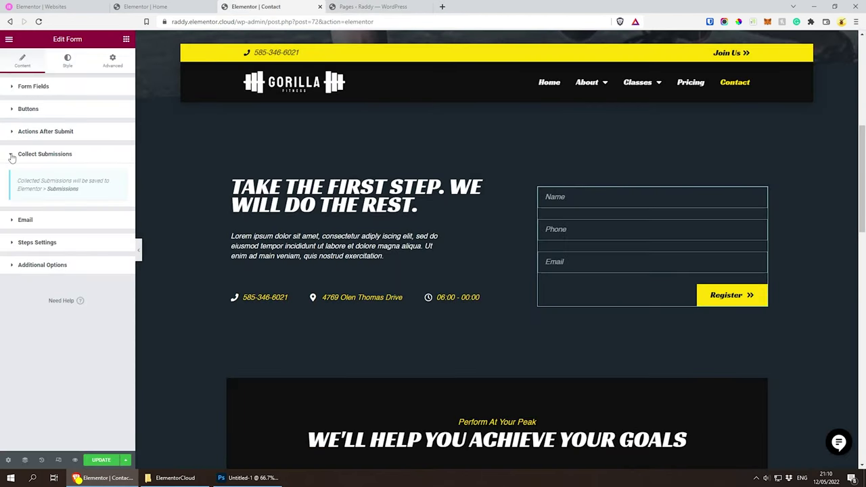
pyautogui.click(11, 155)
pyautogui.click(11, 177)
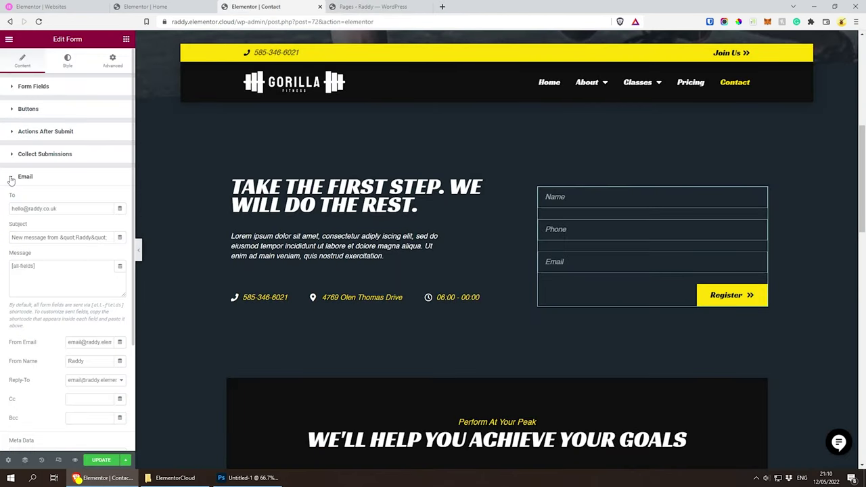
# Review the registration form's email notification fields, from the recipient and sender details down to the meta data and send format
pyautogui.scroll(-2, 10, 177)
pyautogui.scroll(-1, 10, 176)
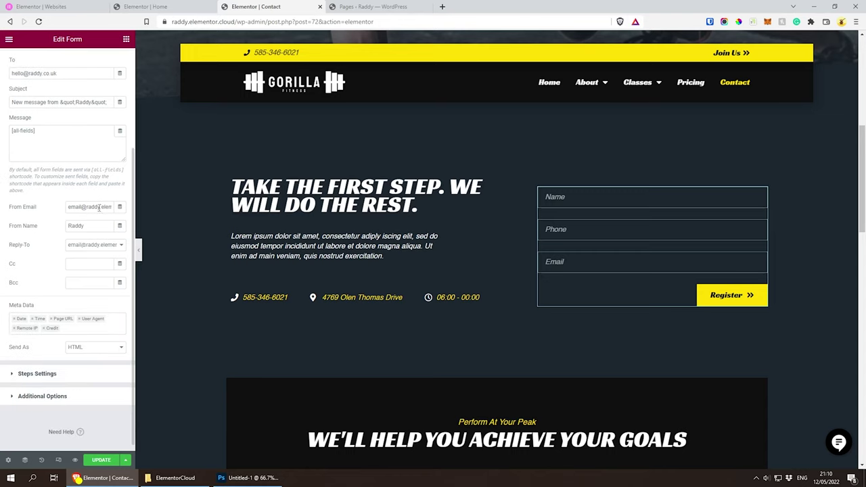
pyautogui.scroll(1, 105, 248)
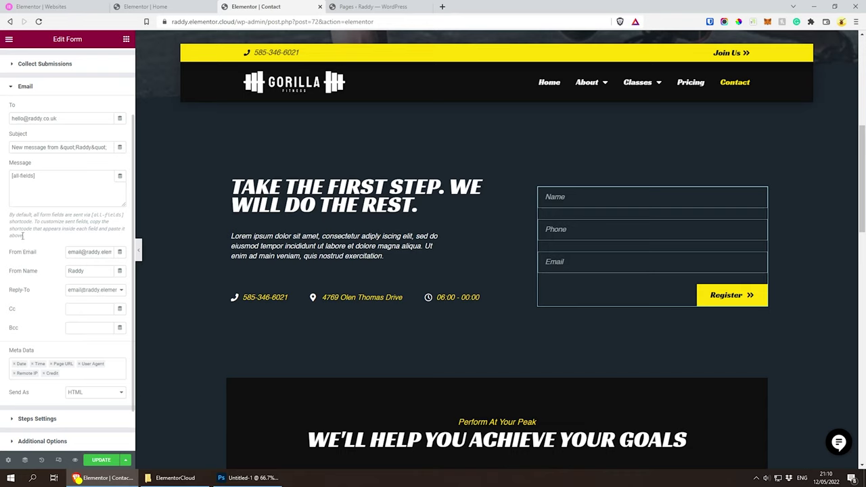
pyautogui.scroll(-1, 12, 277)
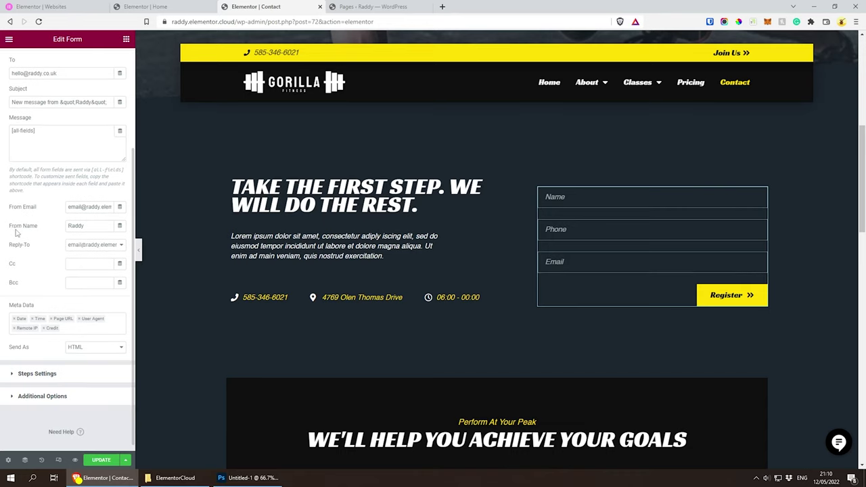
pyautogui.scroll(-1, 47, 254)
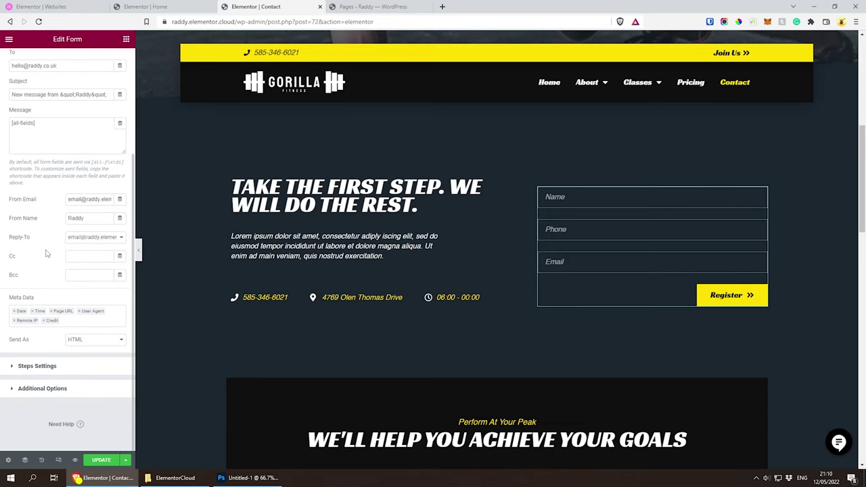
pyautogui.click(82, 341)
pyautogui.click(85, 348)
pyautogui.scroll(3, 27, 130)
pyautogui.click(10, 124)
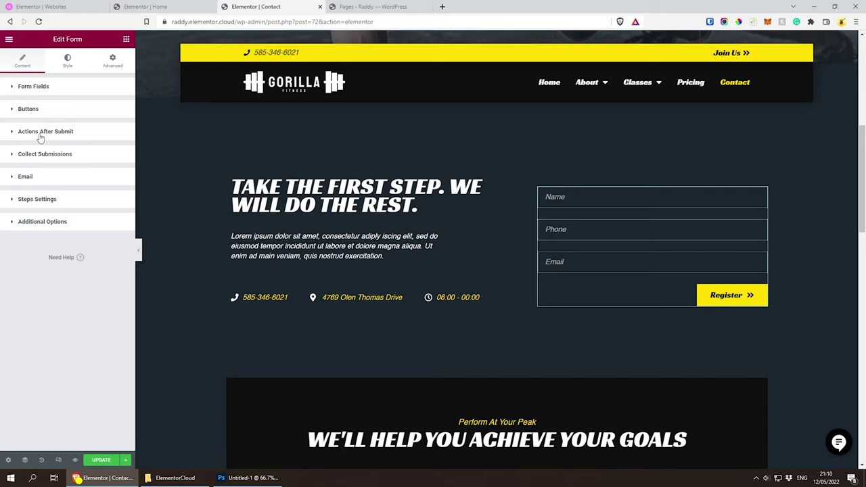
# Look through the actions that can be added after the registration form is submitted
pyautogui.click(40, 132)
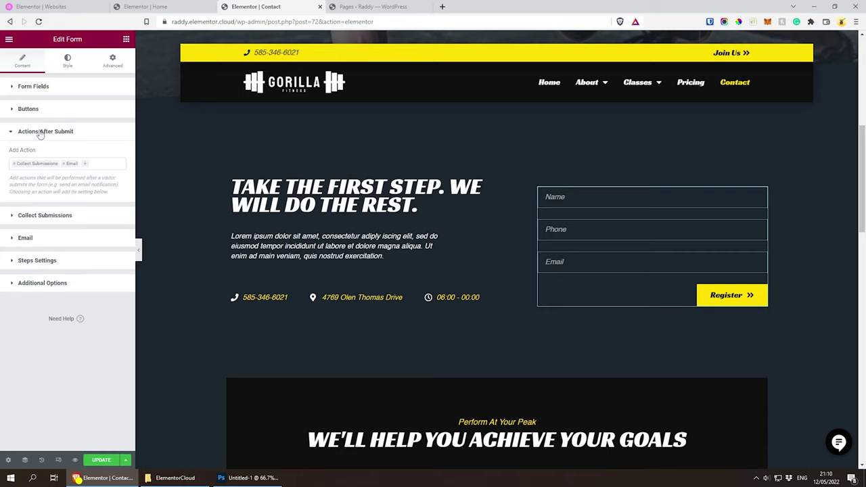
pyautogui.click(88, 164)
pyautogui.scroll(-3, 59, 230)
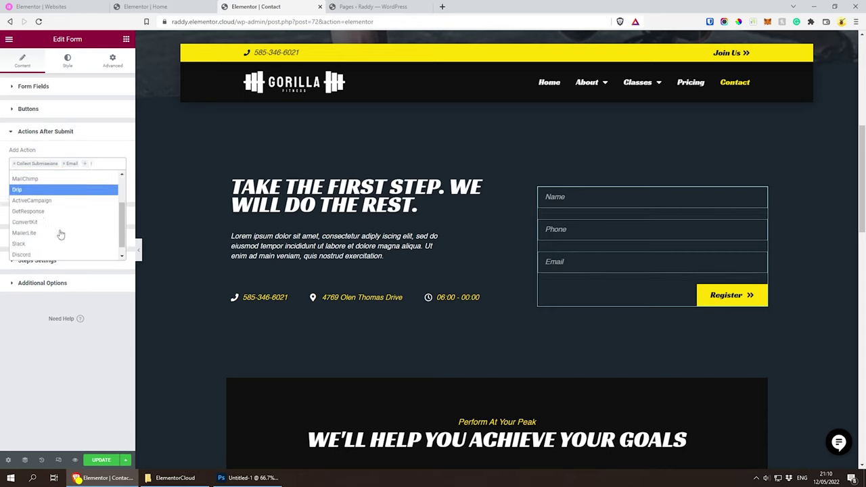
pyautogui.scroll(3, 62, 190)
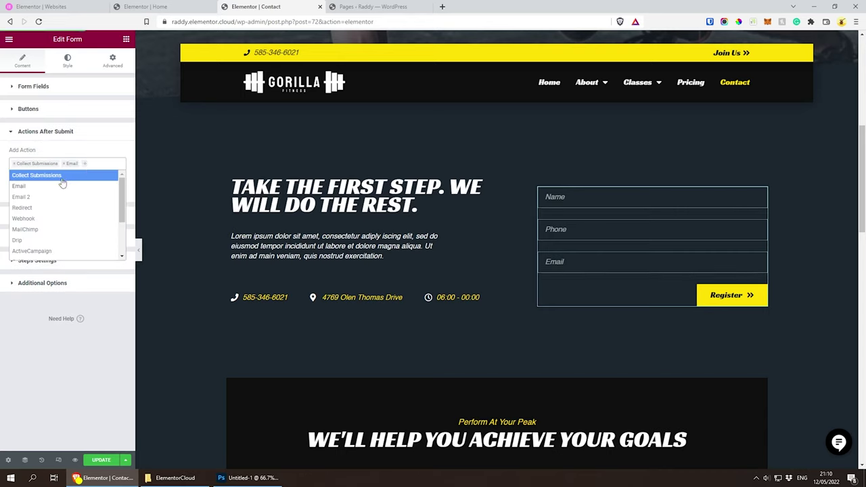
pyautogui.click(99, 150)
pyautogui.click(100, 131)
pyautogui.scroll(-7, 489, 282)
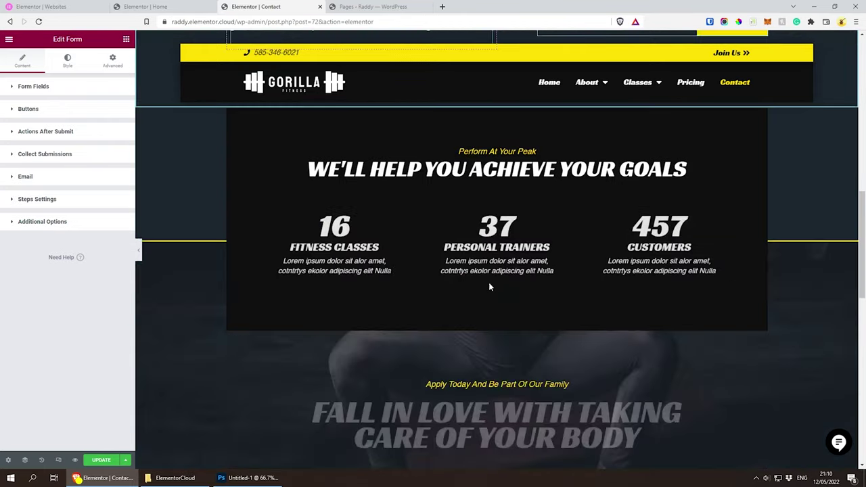
pyautogui.scroll(-2, 489, 284)
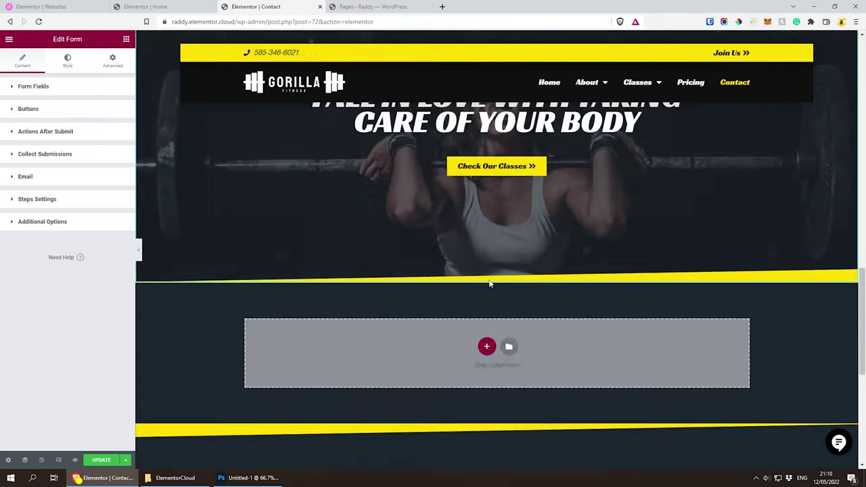
pyautogui.scroll(10, 488, 280)
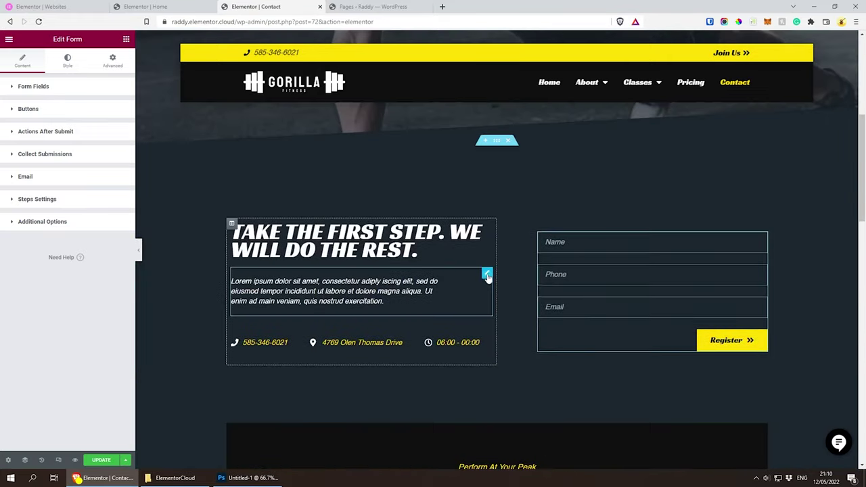
pyautogui.scroll(2, 488, 279)
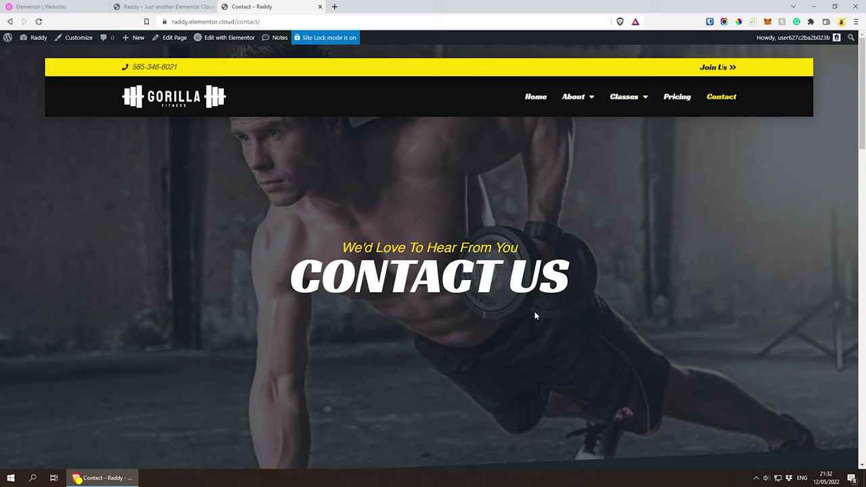
# Go to the WordPress dashboard's page list and create a new page titled Expert Coaching
pyautogui.moveTo(34, 38)
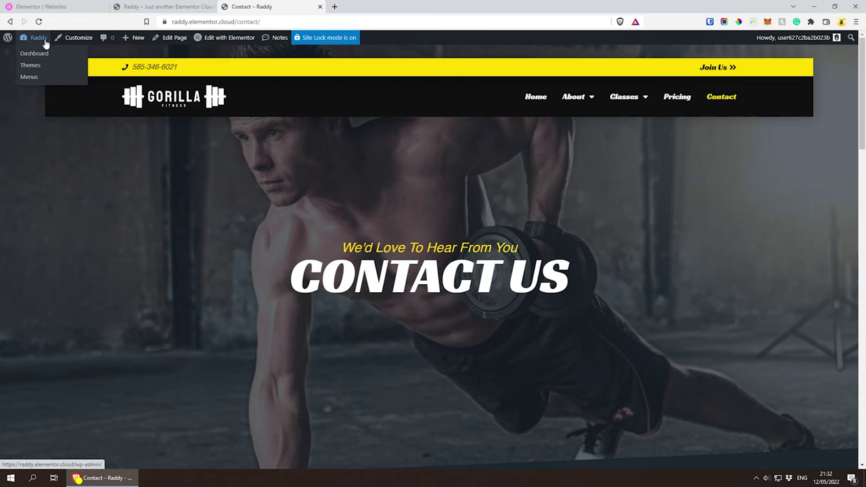
pyautogui.click(34, 54)
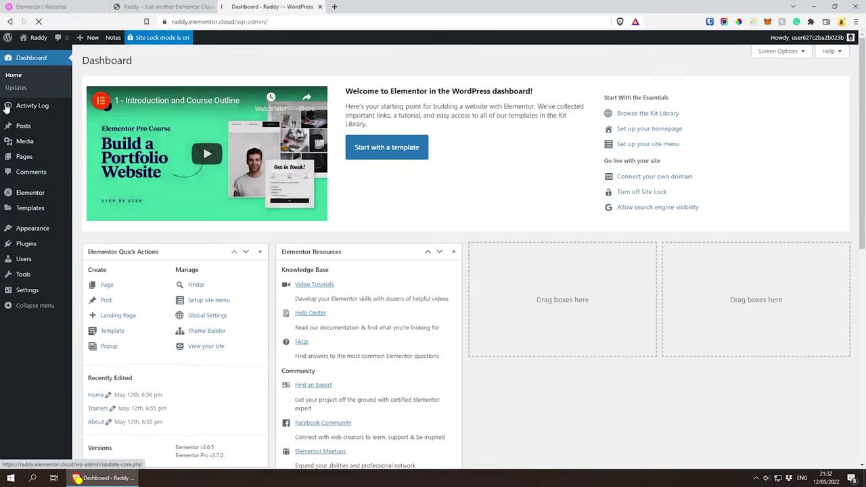
pyautogui.moveTo(10, 159)
pyautogui.click(47, 159)
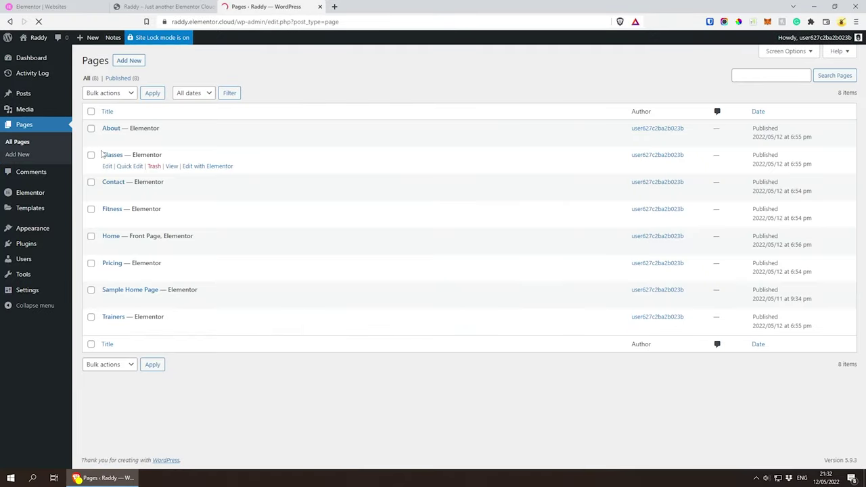
pyautogui.click(129, 61)
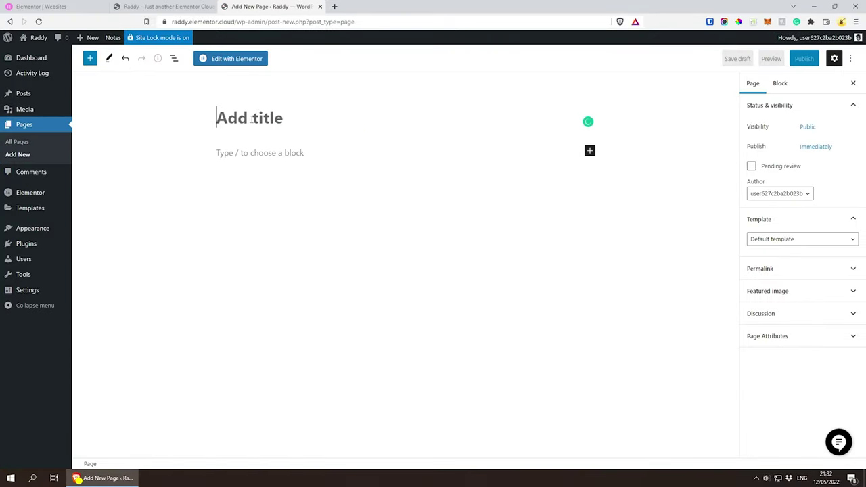
pyautogui.write('Ex')
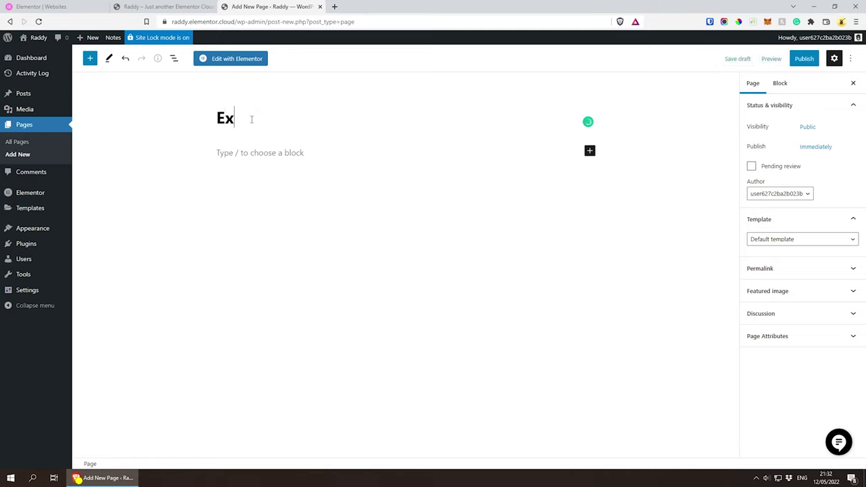
pyautogui.write('pert Coaching')
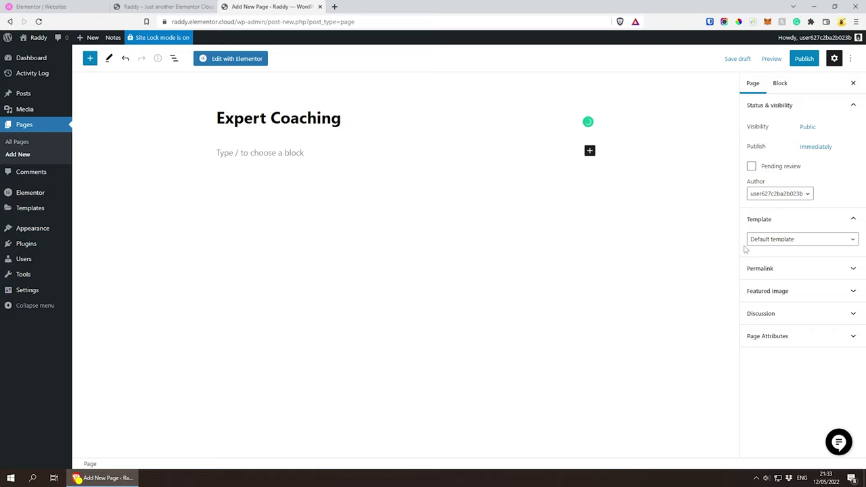
# Assign the Elementor Full Width template to the Expert Coaching page and publish it
pyautogui.click(776, 241)
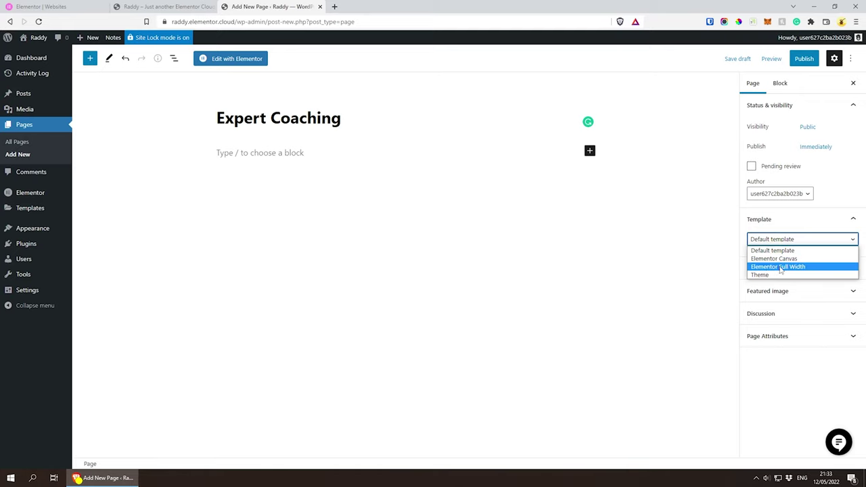
pyautogui.click(780, 267)
pyautogui.click(803, 60)
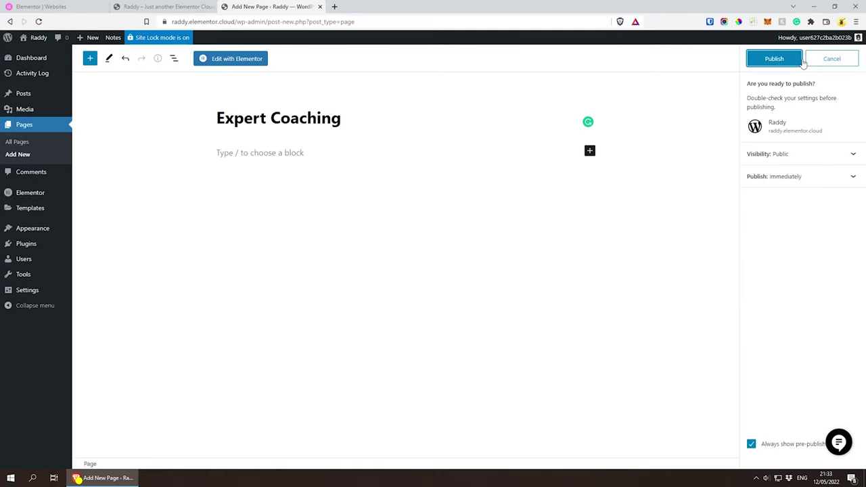
pyautogui.click(779, 59)
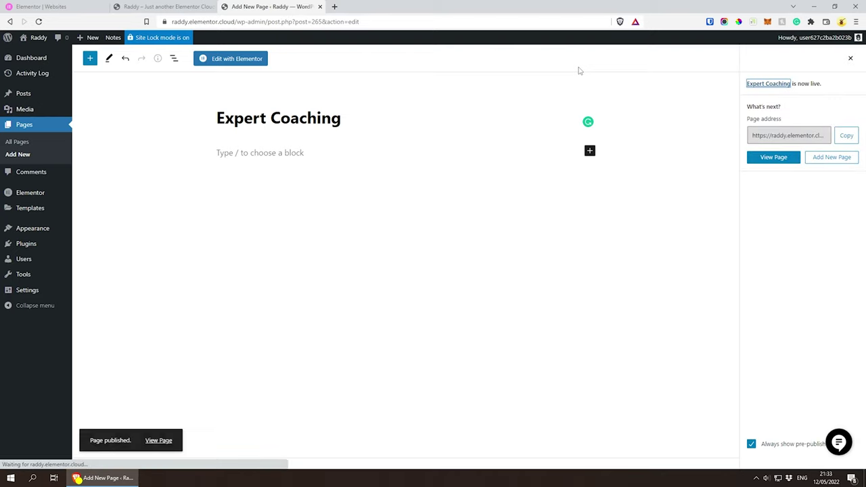
# Open the Expert Coaching page in Elementor and add a single-column section to it
pyautogui.click(236, 58)
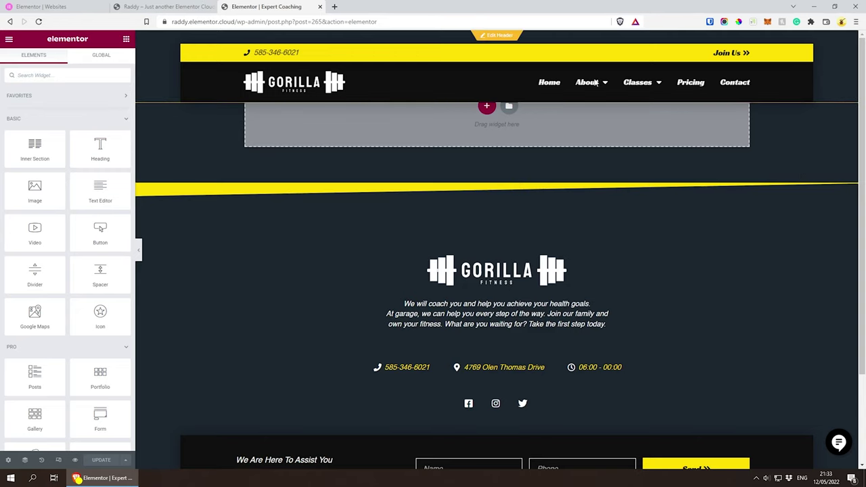
pyautogui.scroll(-2, 348, 324)
pyautogui.scroll(2, 265, 295)
pyautogui.scroll(-3, 492, 193)
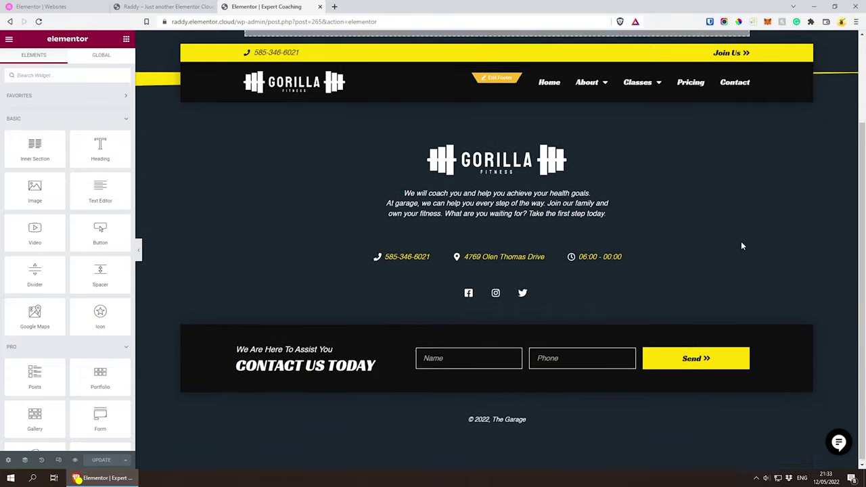
pyautogui.scroll(3, 741, 245)
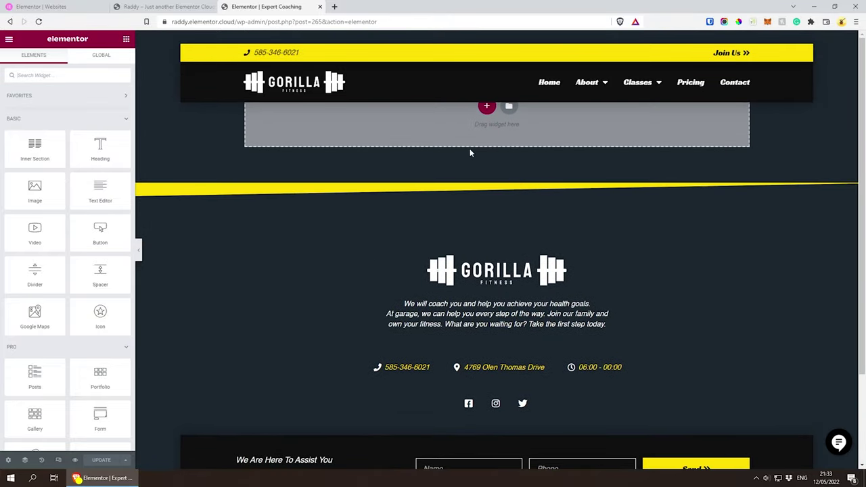
pyautogui.click(486, 107)
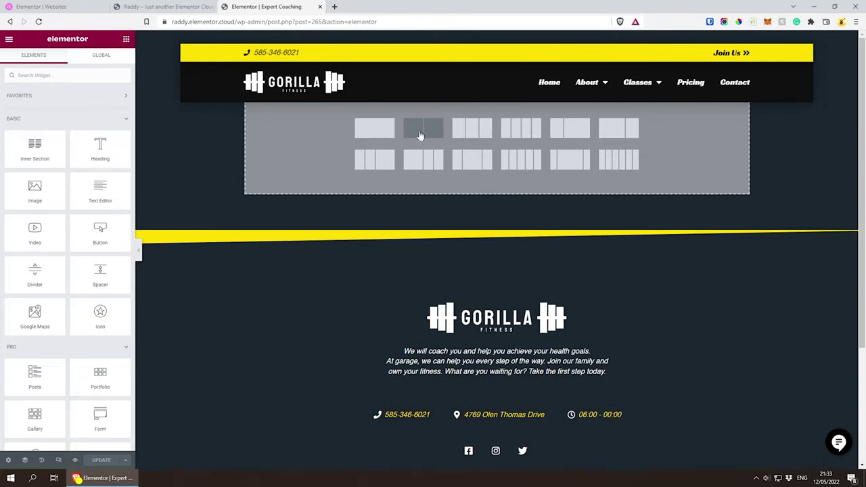
pyautogui.click(379, 130)
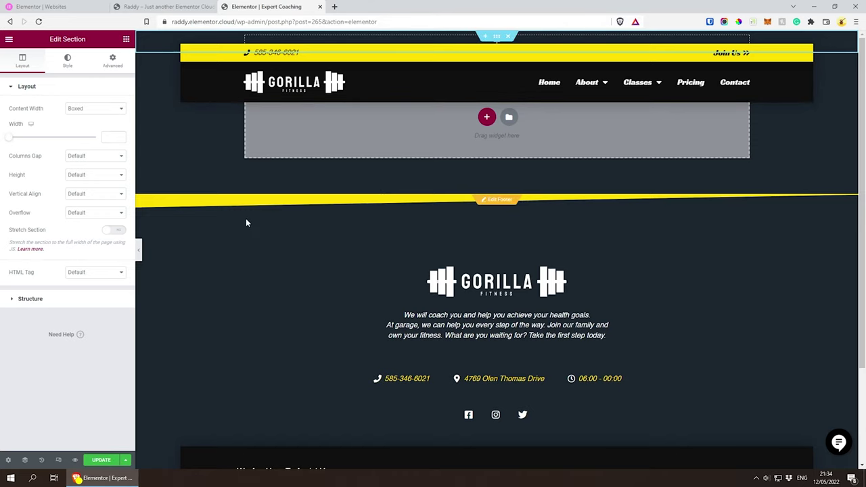
# Unlink the new section's padding values and set both top and bottom padding to 300 px
pyautogui.click(109, 63)
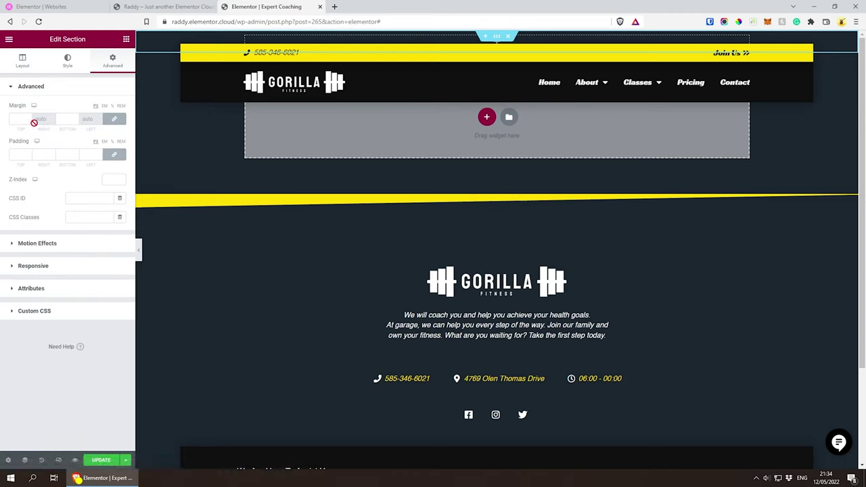
pyautogui.click(115, 155)
pyautogui.click(13, 154)
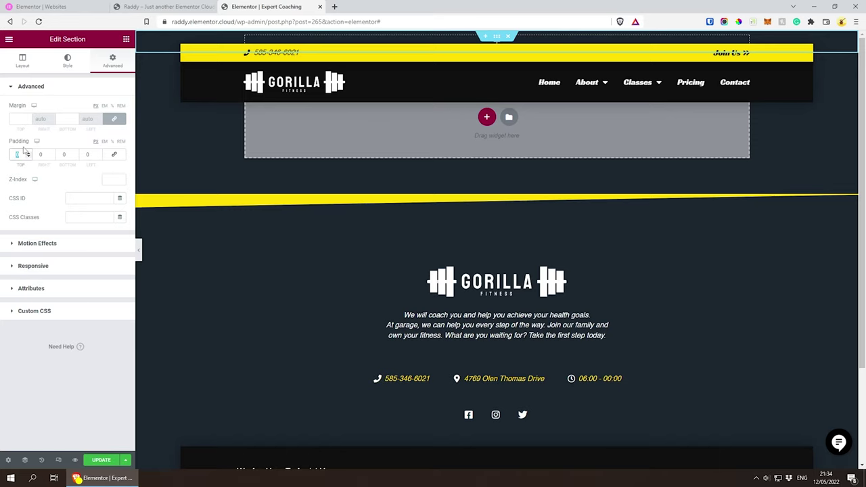
pyautogui.write('300')
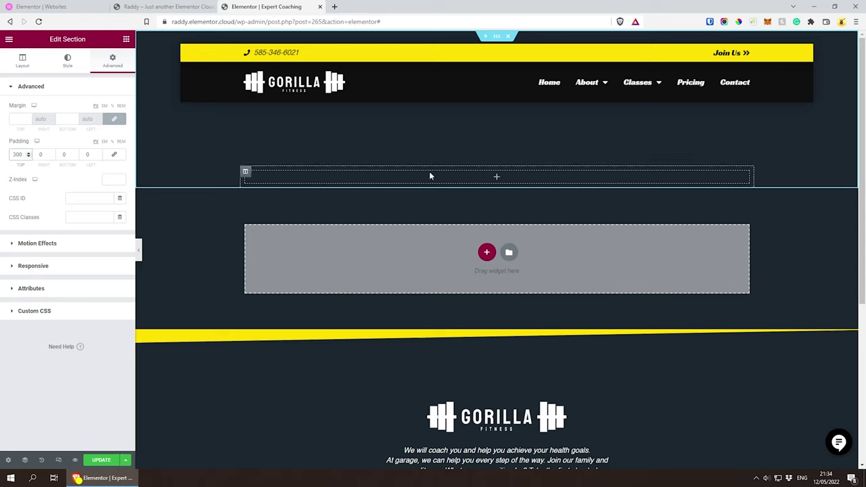
pyautogui.click(64, 154)
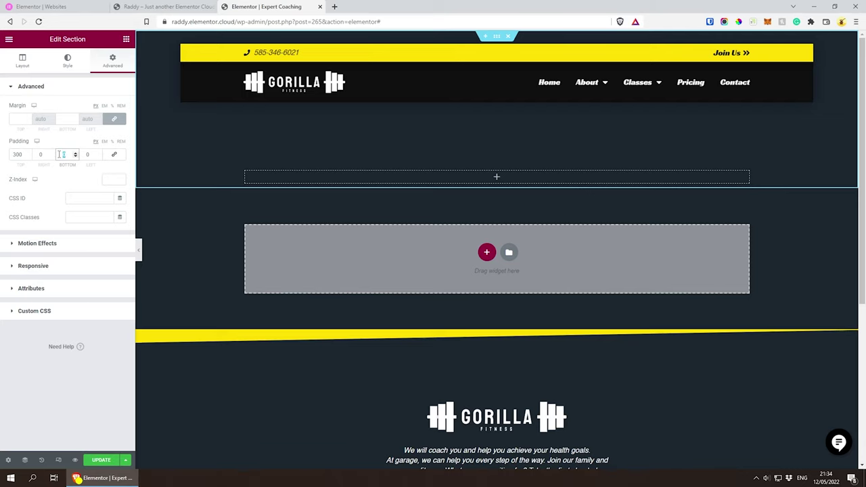
pyautogui.write('300')
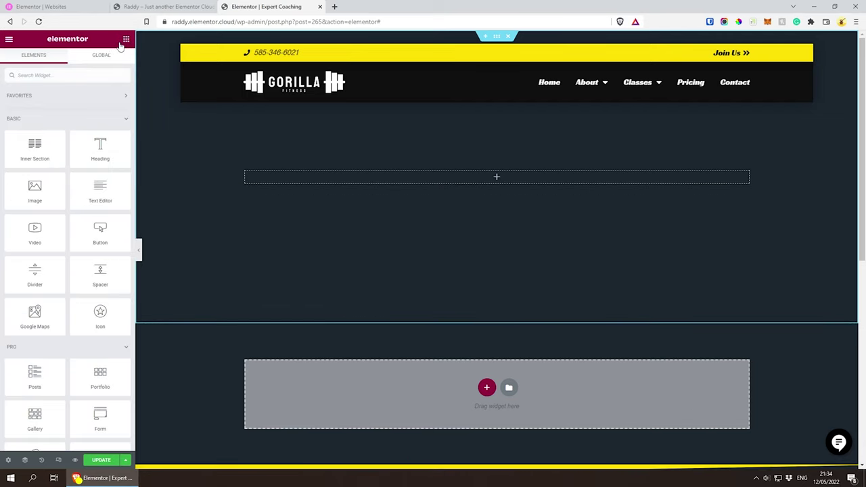
# Add a centred heading reading Expert Coaching to the section and update the page
pyautogui.moveTo(90, 153); pyautogui.dragTo(433, 173)
pyautogui.moveTo(552, 180); pyautogui.dragTo(241, 174)
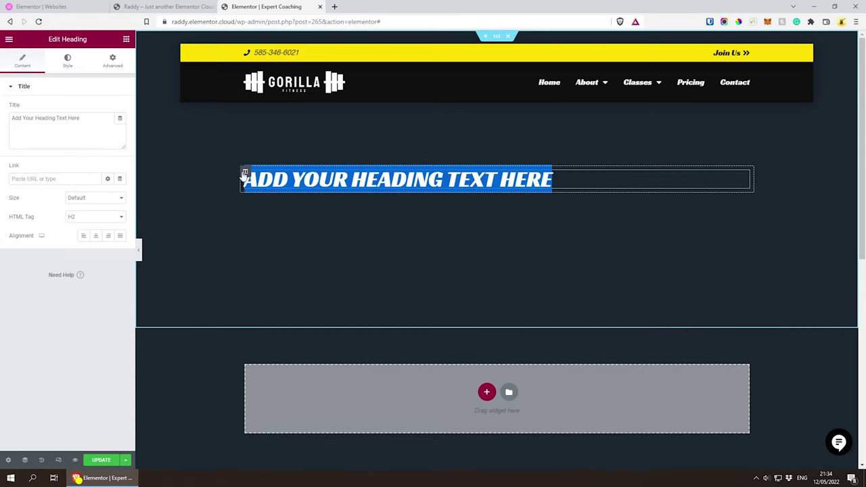
pyautogui.press('BackSpace')
pyautogui.write('E')
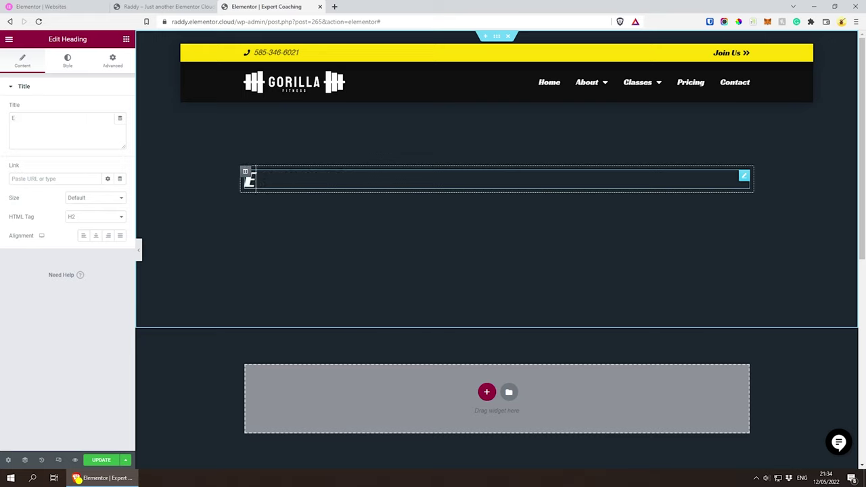
pyautogui.write('xpert Coaching')
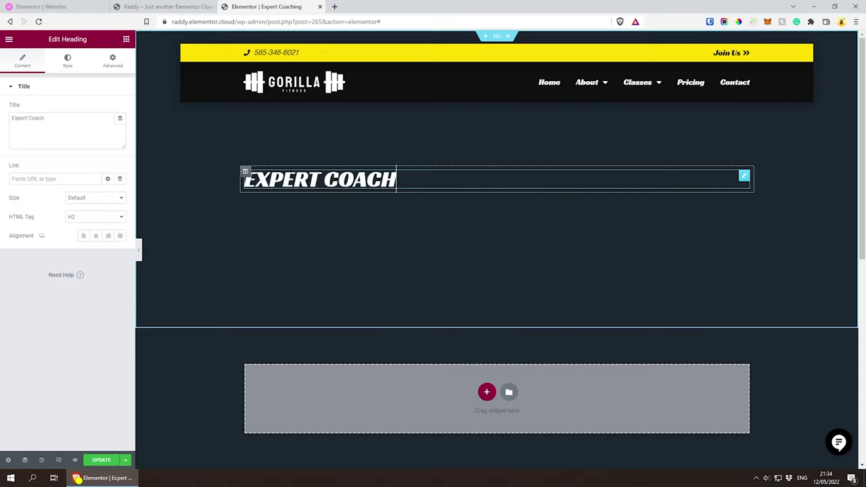
pyautogui.click(96, 235)
pyautogui.click(99, 460)
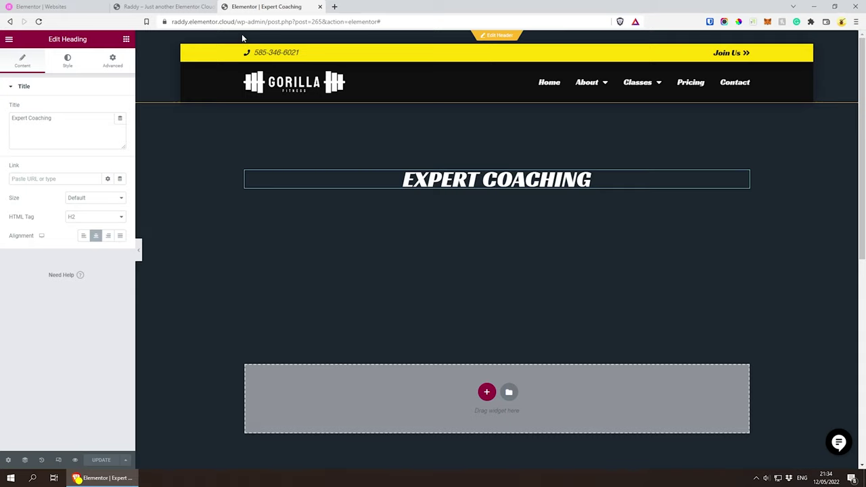
# Leave the page editor for the site's home page and open WordPress menu management from there
pyautogui.moveTo(242, 22); pyautogui.dragTo(629, 34)
pyautogui.press('BackSpace')
pyautogui.press('Return')
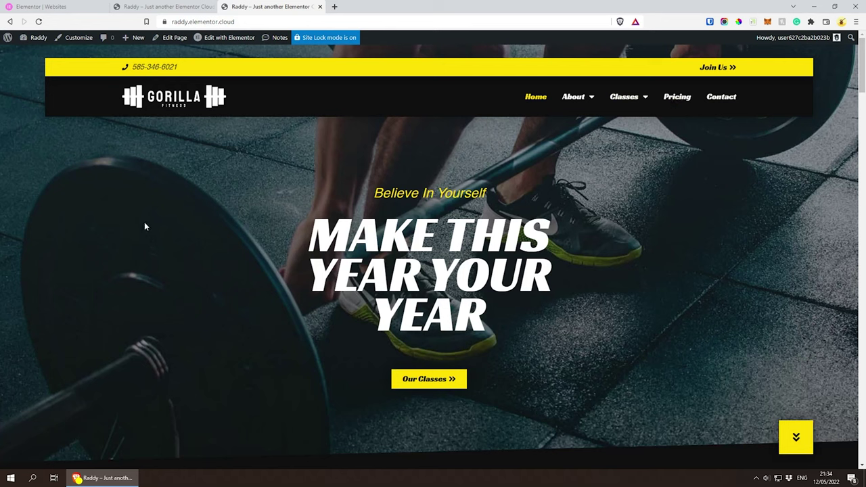
pyautogui.moveTo(30, 38)
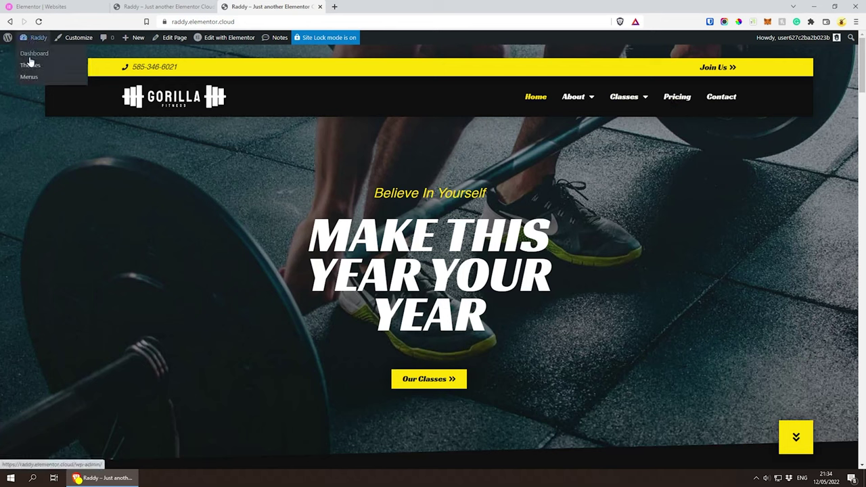
pyautogui.click(29, 76)
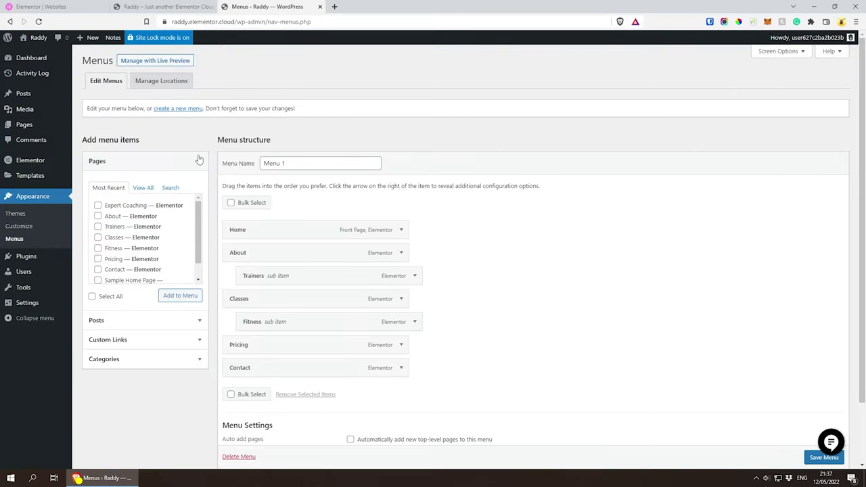
# Add the Expert Coaching page to Menu 1 between Pricing and Contact, and save the menu
pyautogui.click(98, 206)
pyautogui.click(176, 296)
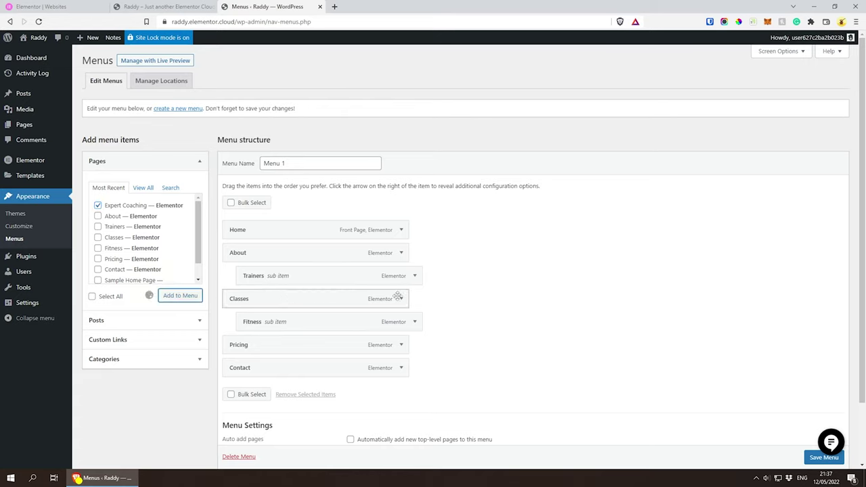
pyautogui.moveTo(251, 394); pyautogui.dragTo(251, 370)
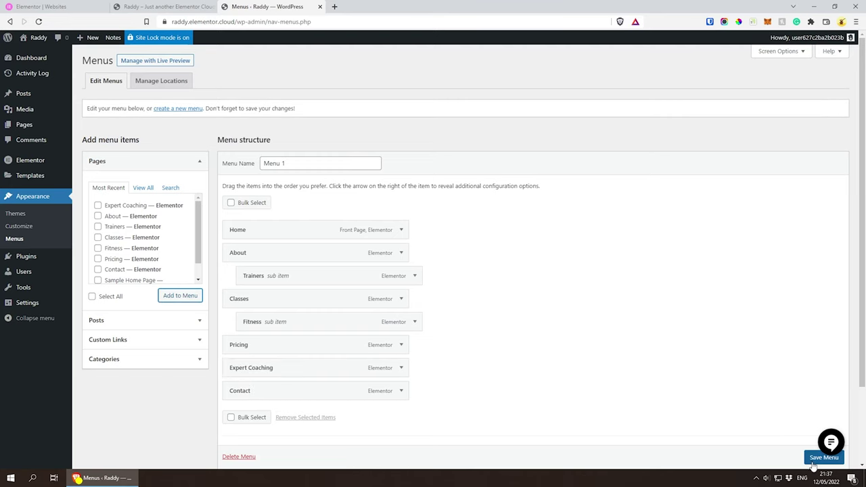
pyautogui.click(824, 457)
pyautogui.scroll(-1, 706, 442)
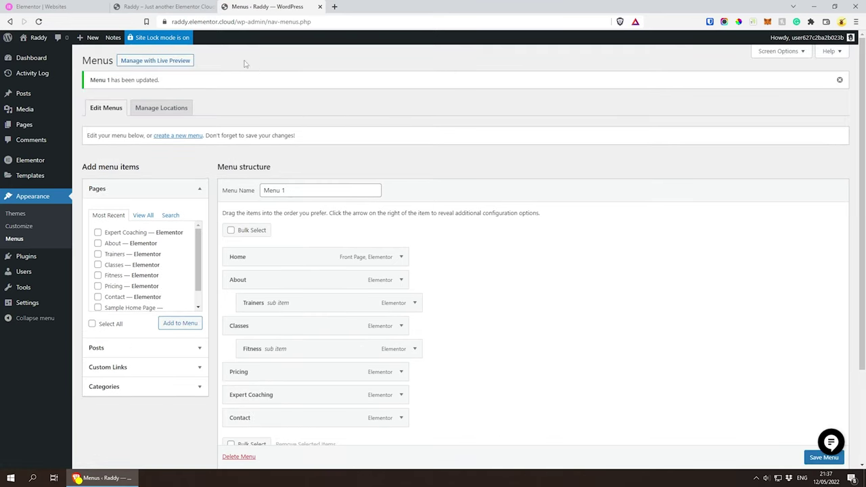
# Open the Expert Coaching page from the live site's navigation and check its heading and footer
pyautogui.moveTo(237, 22); pyautogui.dragTo(433, 20)
pyautogui.press('BackSpace')
pyautogui.press('Return')
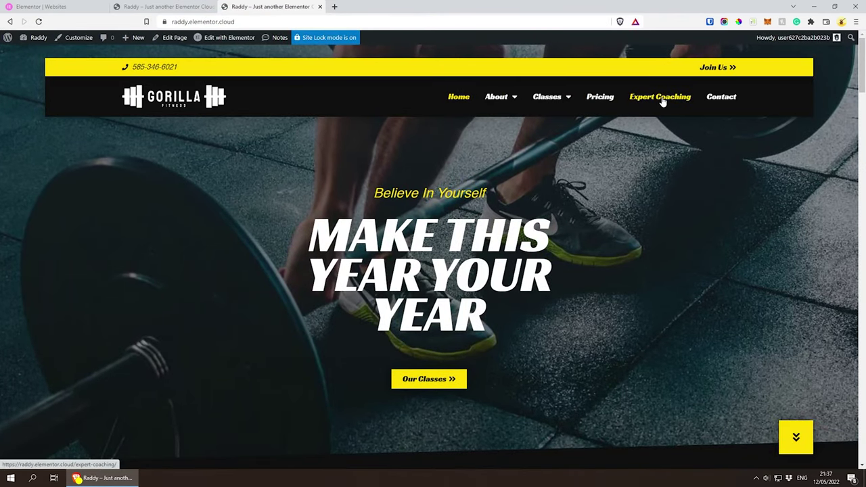
pyautogui.click(660, 96)
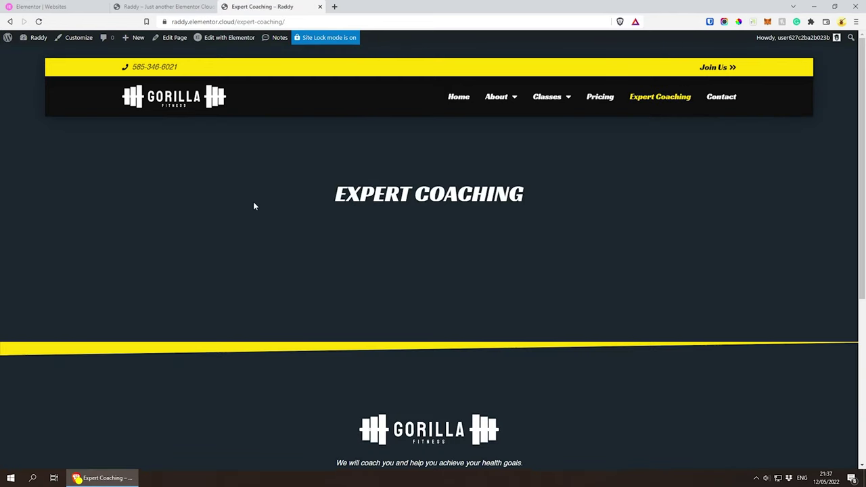
pyautogui.moveTo(254, 206); pyautogui.dragTo(560, 215)
pyautogui.click(560, 215)
pyautogui.scroll(-4, 419, 330)
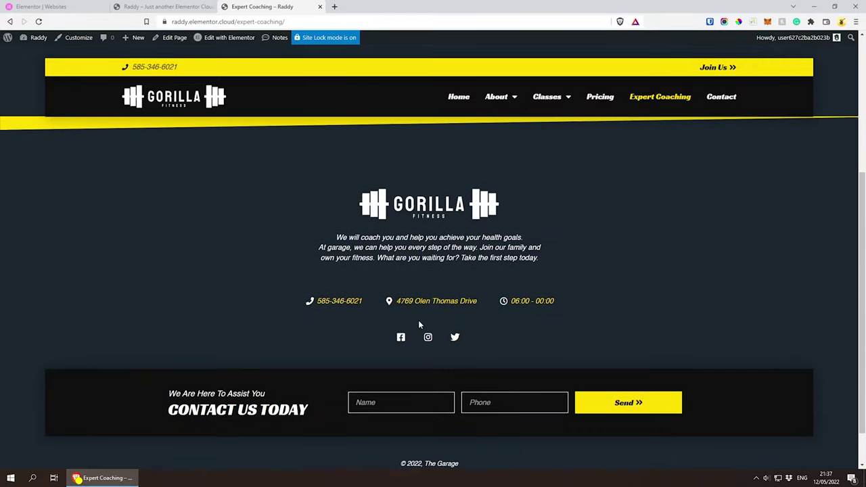
pyautogui.scroll(4, 419, 322)
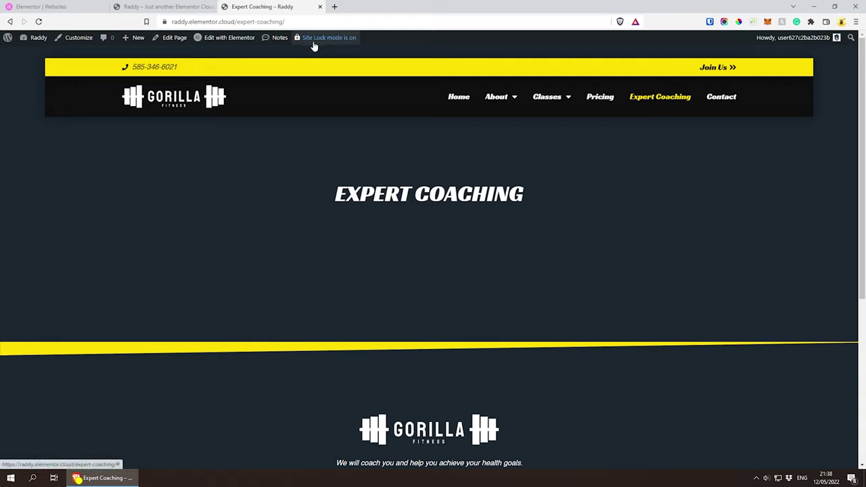
# Open the Elementor website management page from the Site Lock notice, close the two older browser tabs and unlock the site
pyautogui.moveTo(327, 40)
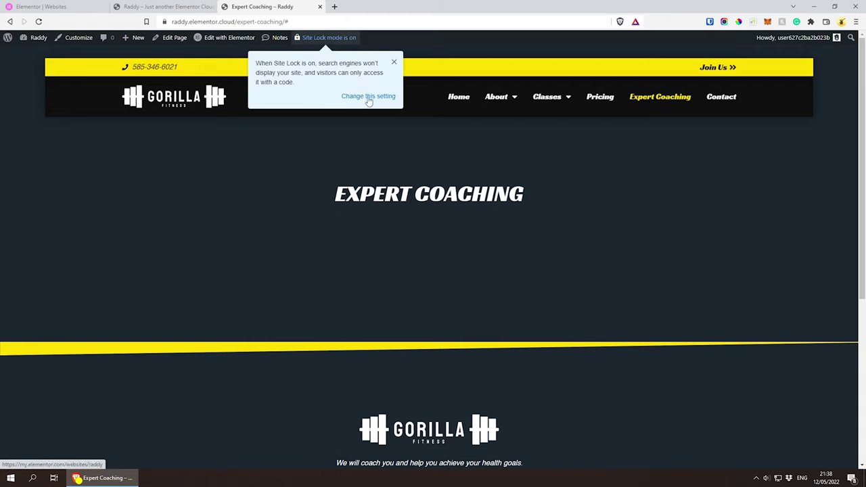
pyautogui.click(369, 99)
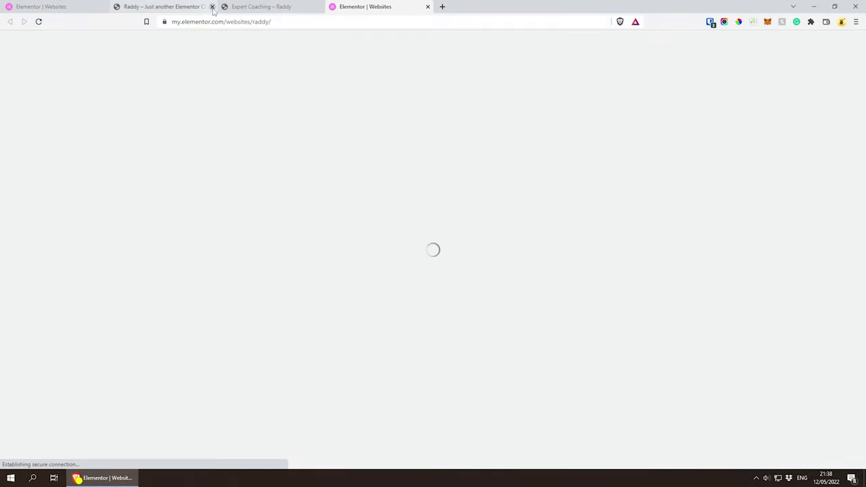
pyautogui.click(212, 6)
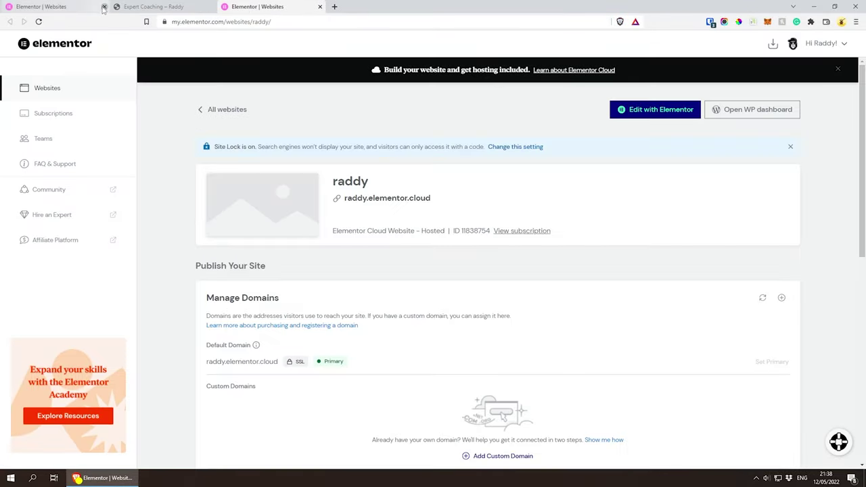
pyautogui.click(103, 7)
pyautogui.scroll(-4, 512, 243)
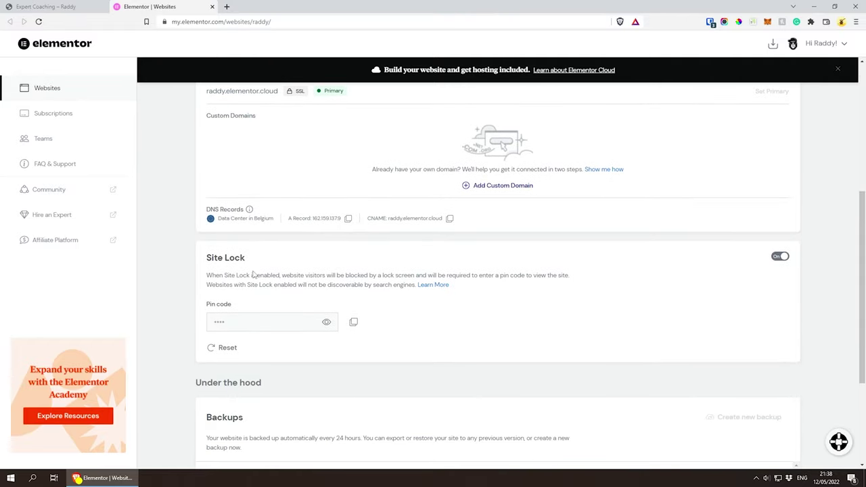
pyautogui.click(779, 256)
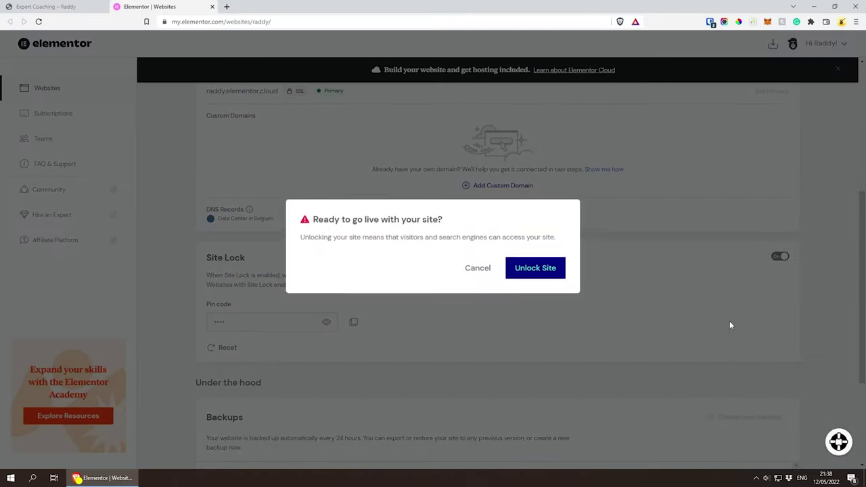
pyautogui.click(534, 271)
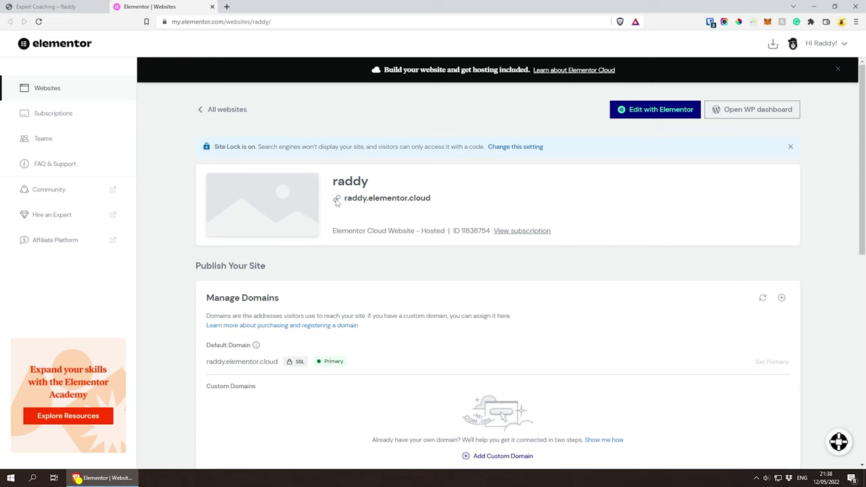
# Switch to the 123 Reg control panel and open domain management for raddythebrand.com
pyautogui.scroll(-3, 396, 211)
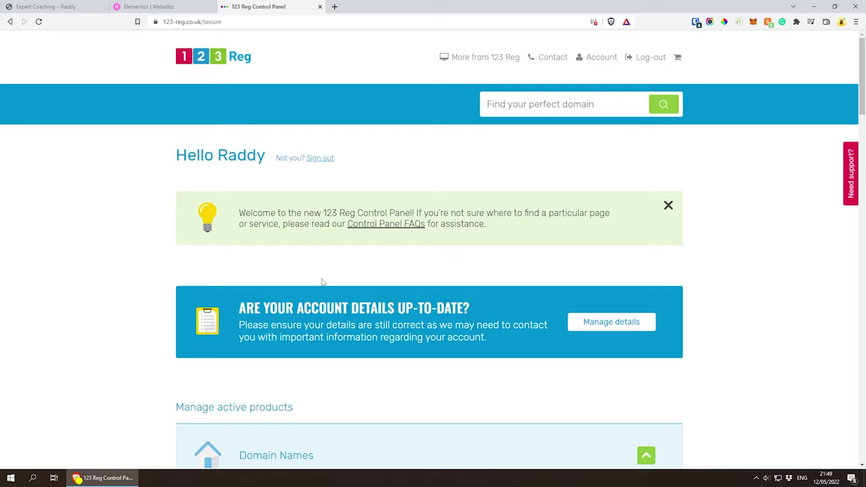
pyautogui.scroll(-4, 115, 263)
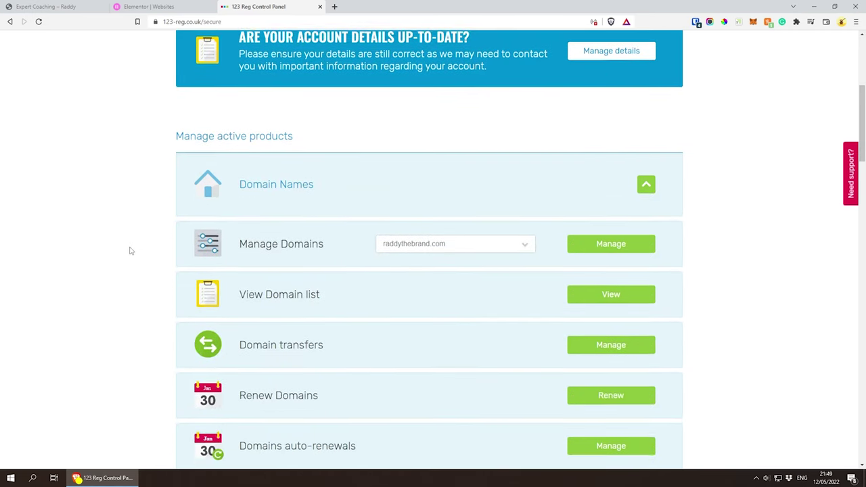
pyautogui.scroll(-1, 132, 249)
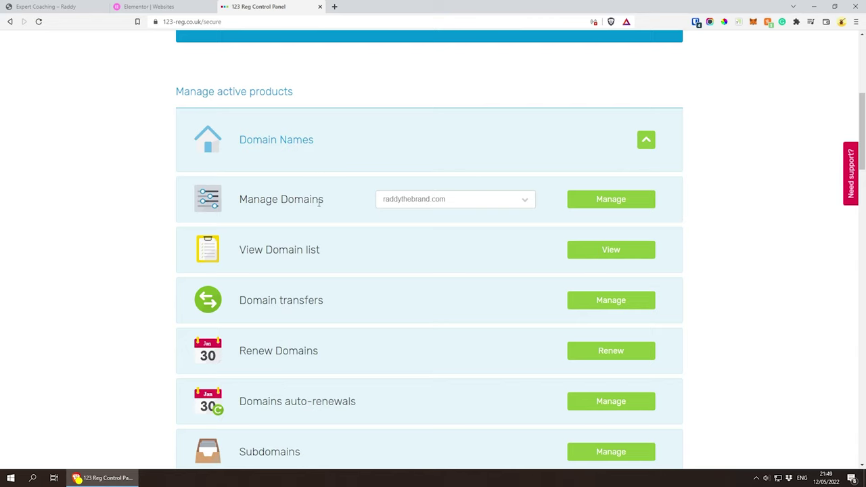
pyautogui.click(606, 199)
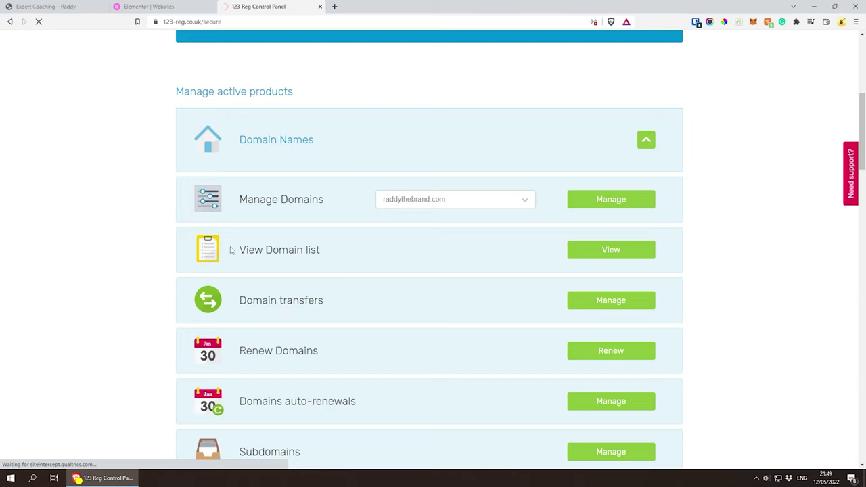
# Examine the nameserver settings of raddythebrand.com and return to its domain management page
pyautogui.scroll(-1, 226, 249)
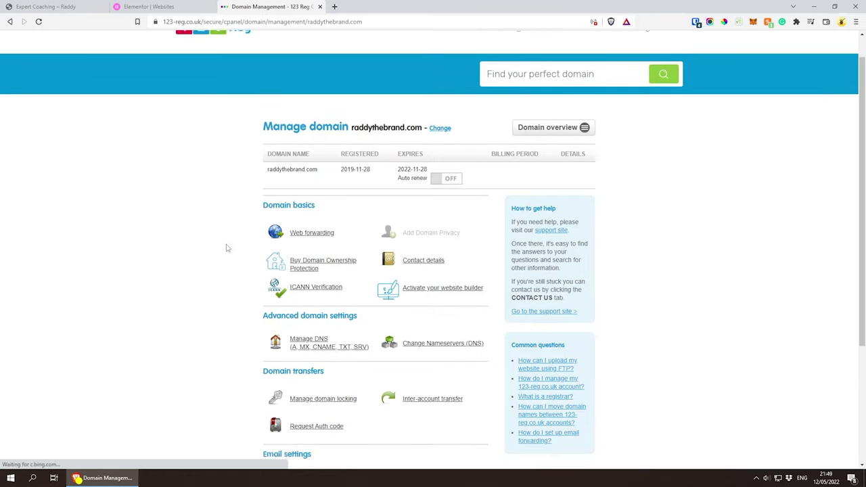
pyautogui.scroll(-1, 226, 248)
pyautogui.scroll(-1, 226, 248)
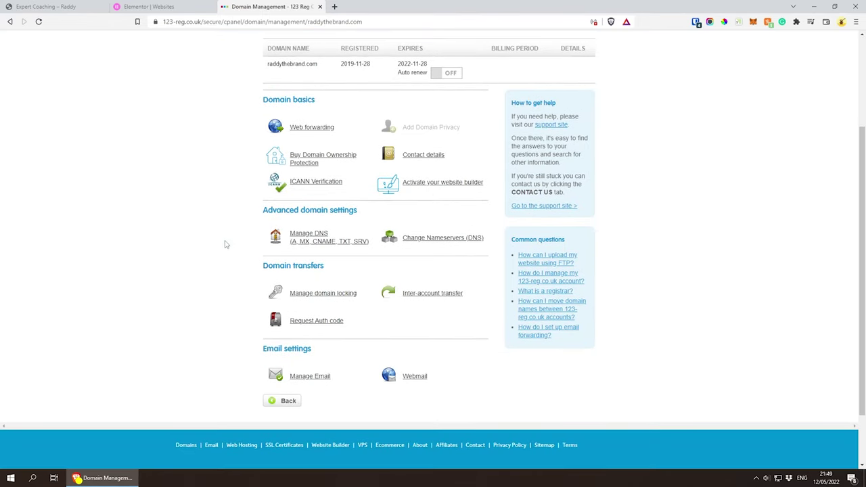
pyautogui.click(468, 240)
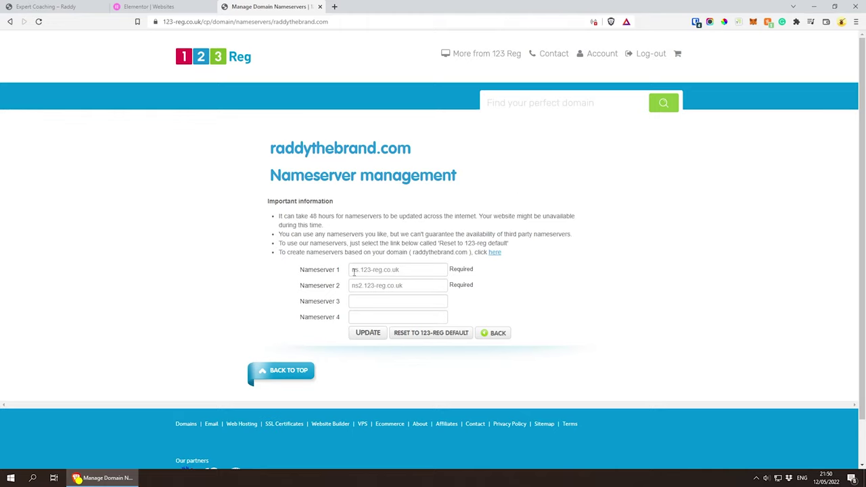
pyautogui.moveTo(352, 270); pyautogui.dragTo(367, 269)
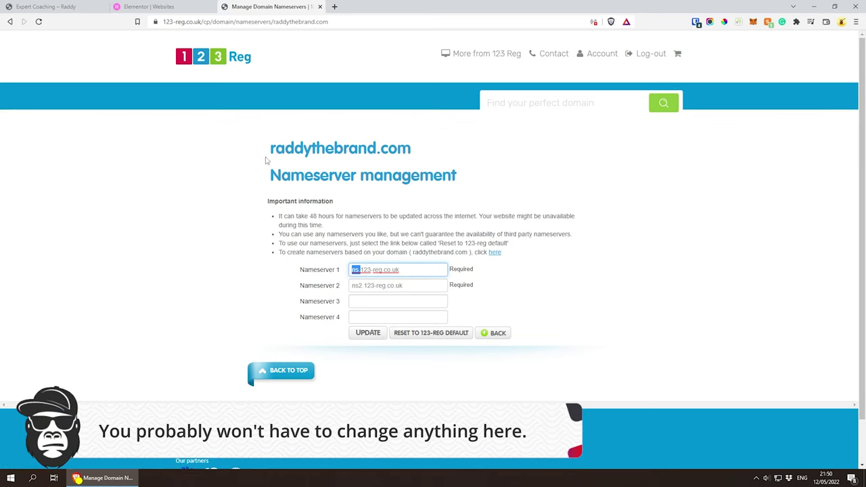
pyautogui.moveTo(269, 148); pyautogui.dragTo(427, 154)
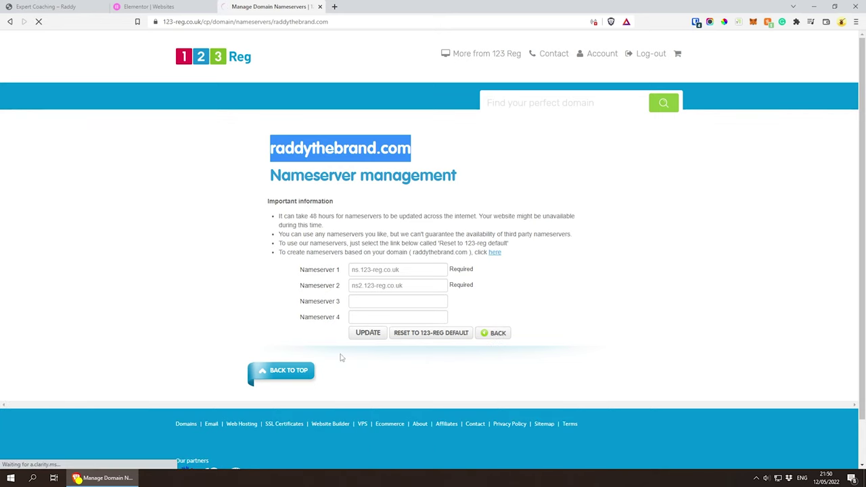
pyautogui.click(382, 333)
# Open the Advanced DNS settings for raddythebrand.com
pyautogui.scroll(-3, 448, 295)
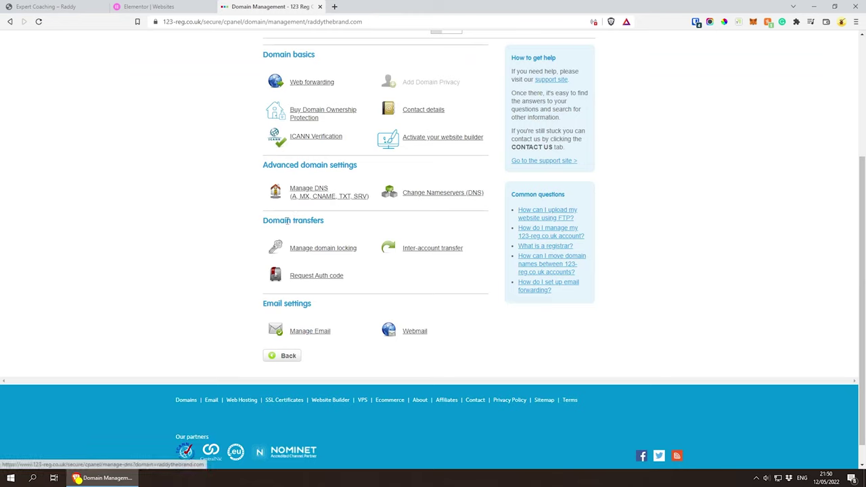
pyautogui.click(305, 197)
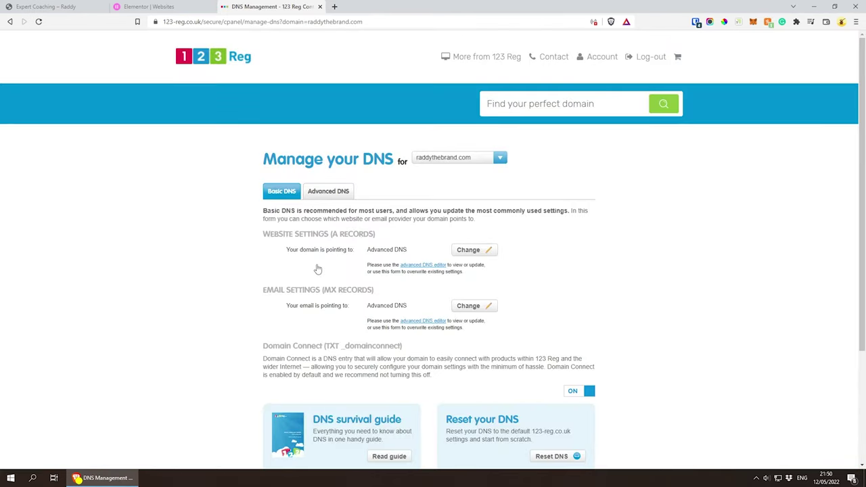
pyautogui.click(317, 196)
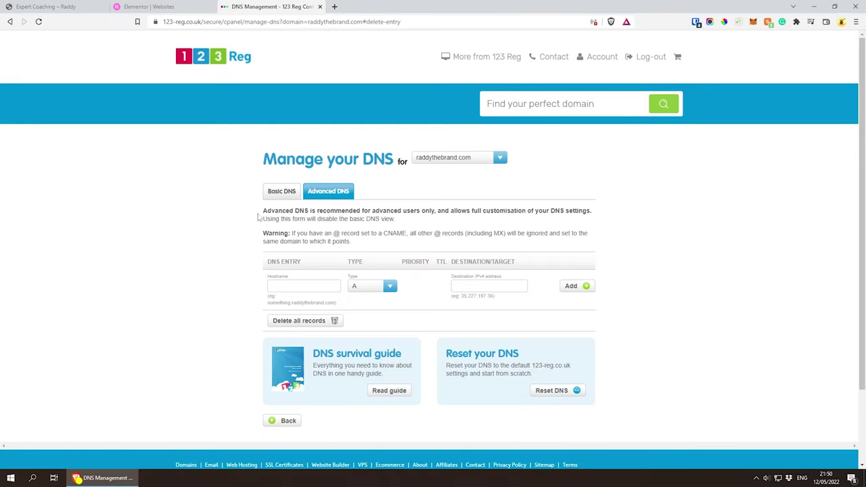
# Switch back to Elementor, close the Expert Coaching tab, start adding a custom domain and copy the A record address
pyautogui.click(145, 6)
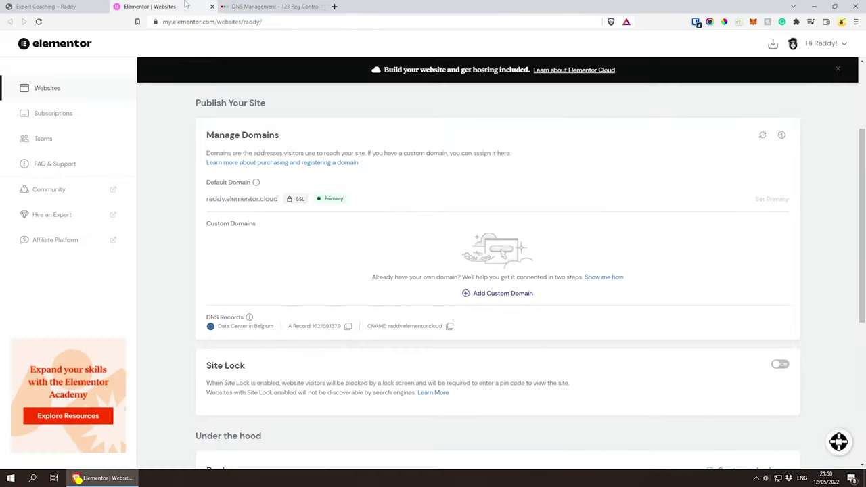
pyautogui.click(102, 7)
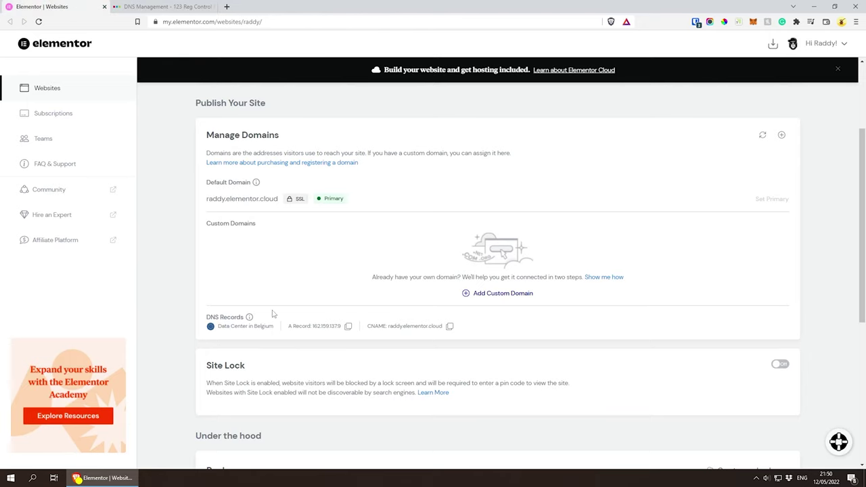
pyautogui.click(504, 295)
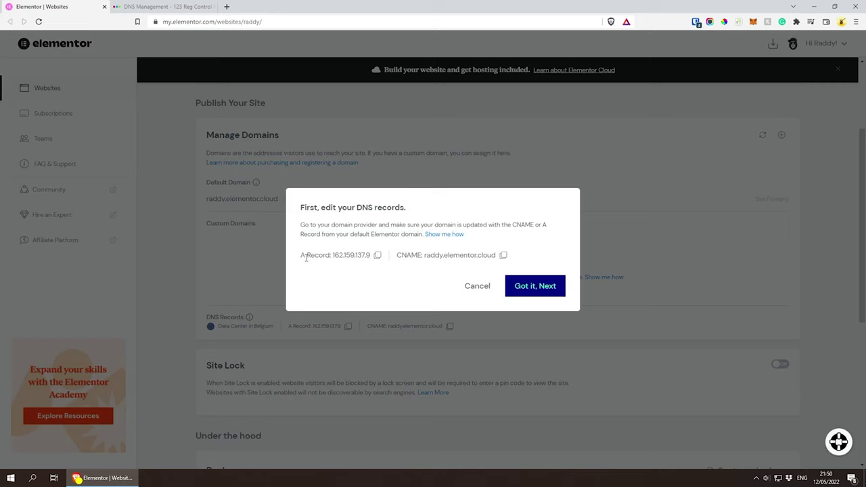
pyautogui.click(377, 255)
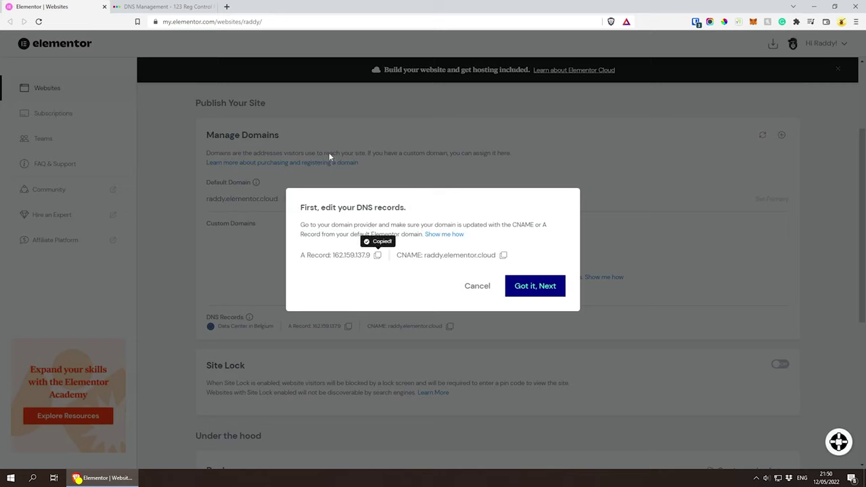
# Return to 123 Reg and add an A record for host @ pointing to 162.159.137.9
pyautogui.click(166, 7)
pyautogui.click(328, 287)
pyautogui.write('@')
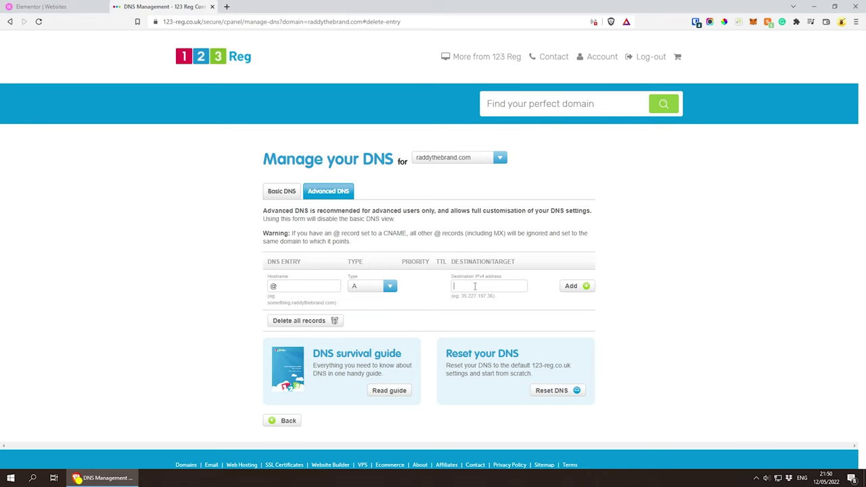
pyautogui.hotkey('ctrl', 'v')
pyautogui.click(569, 288)
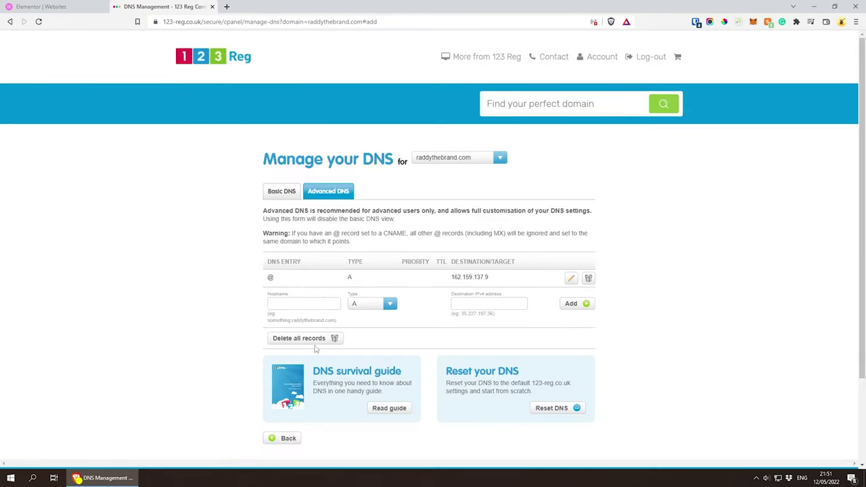
# Add an A record for host www pointing to 162.159.137.9
pyautogui.click(314, 305)
pyautogui.write('www')
pyautogui.click(479, 303)
pyautogui.hotkey('ctrl', 'v')
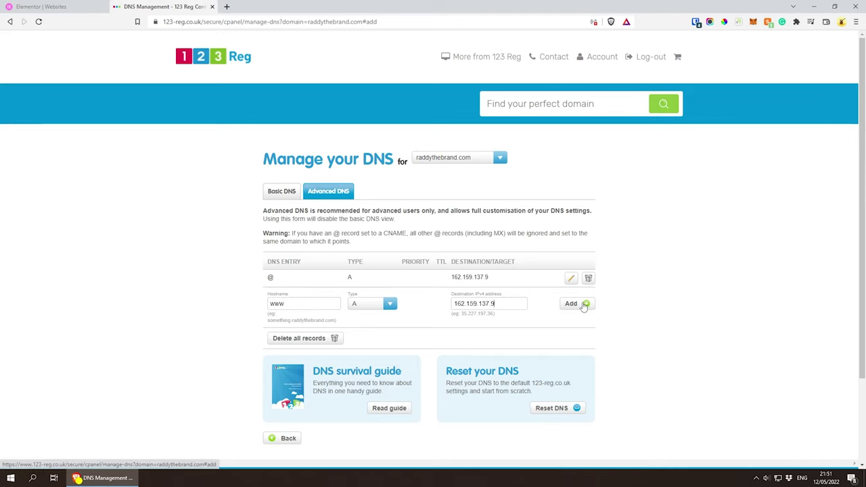
pyautogui.click(572, 303)
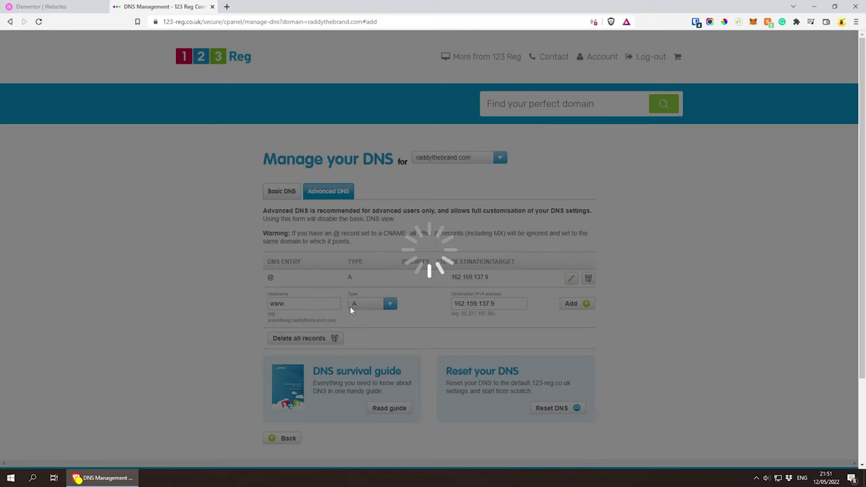
# Copy the CNAME target from Elementor and add a CNAME record in 123 Reg for host www pointing to "raddy.elementor.cloud." with the trailing dot
pyautogui.hotkey('ctrl', 'shift', 'Tab')
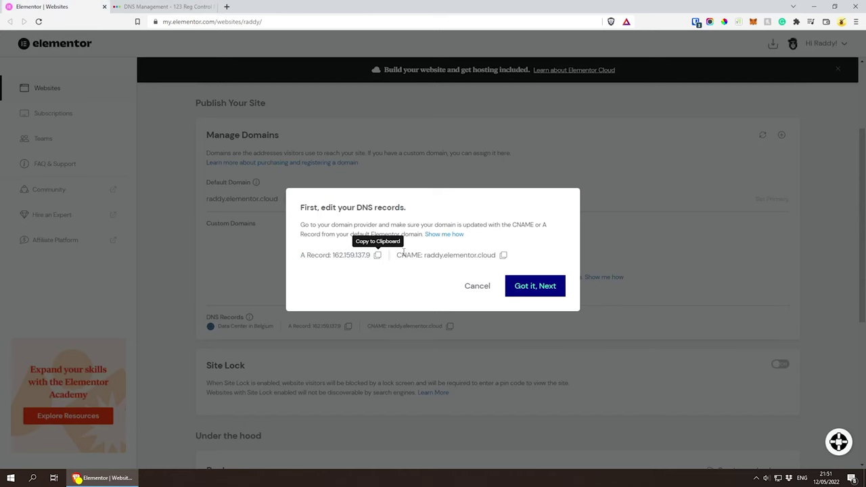
pyautogui.click(503, 255)
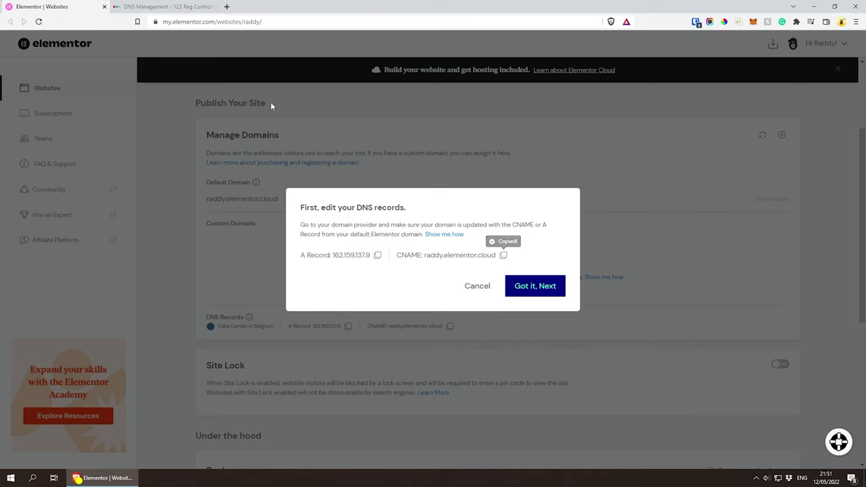
pyautogui.hotkey('ctrl', 'Tab')
pyautogui.click(304, 324)
pyautogui.write('ww')
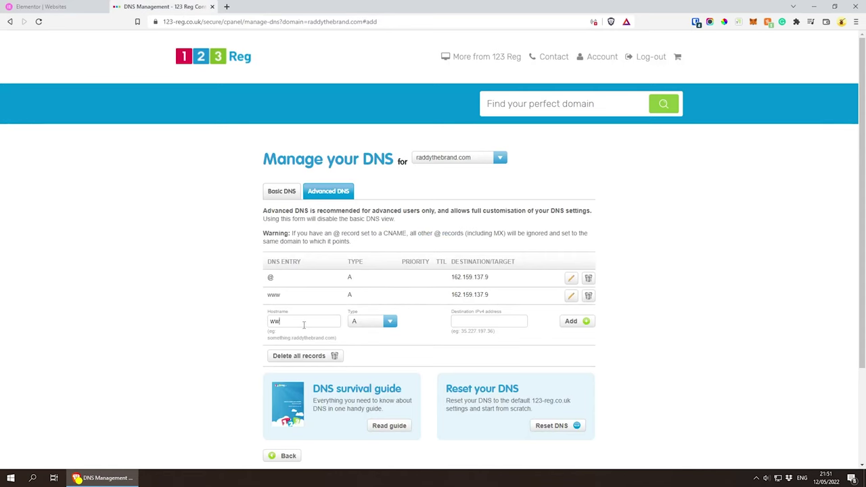
pyautogui.write('w')
pyautogui.click(381, 323)
pyautogui.click(368, 351)
pyautogui.click(497, 324)
pyautogui.hotkey('ctrl', 'v')
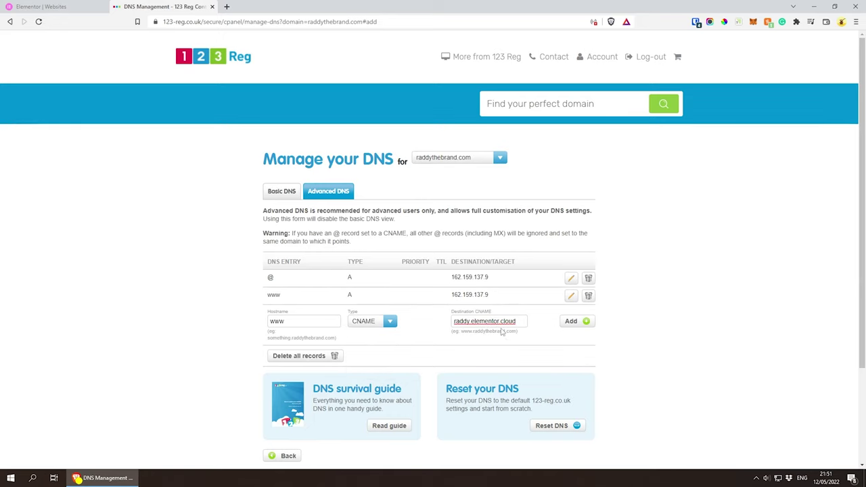
pyautogui.write('.')
pyautogui.click(572, 322)
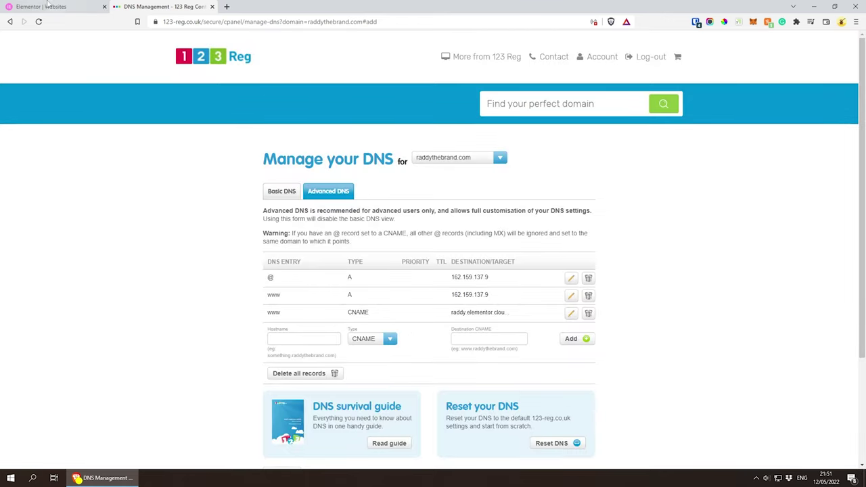
# Return to Elementor and add the custom domain raddythebrand.com, keeping the primary domain and www options enabled, and finish the setup dialog
pyautogui.click(44, 6)
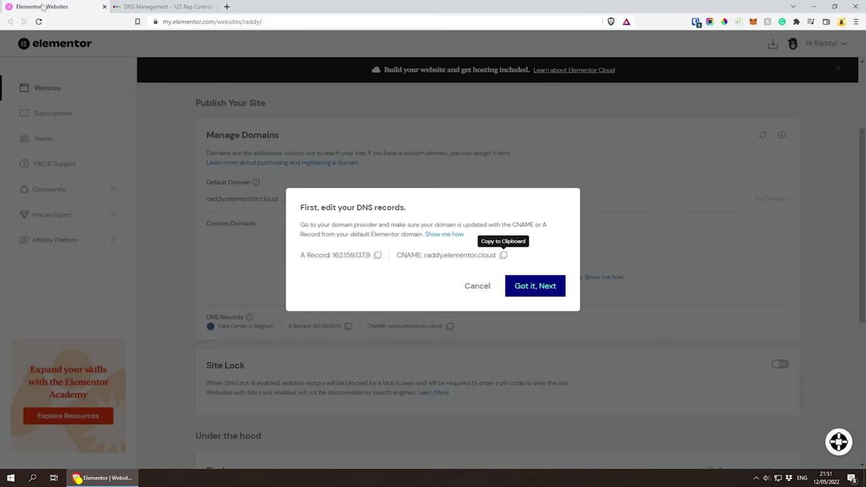
pyautogui.click(535, 286)
pyautogui.click(391, 239)
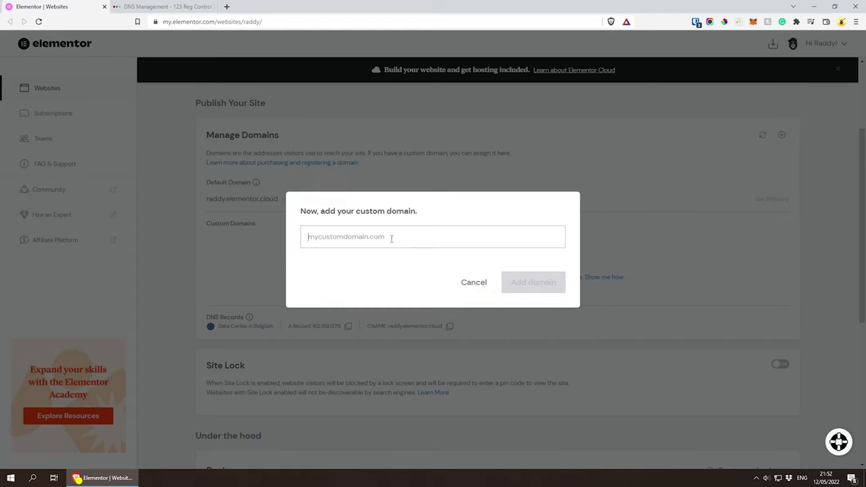
pyautogui.write('raddythebrand.com')
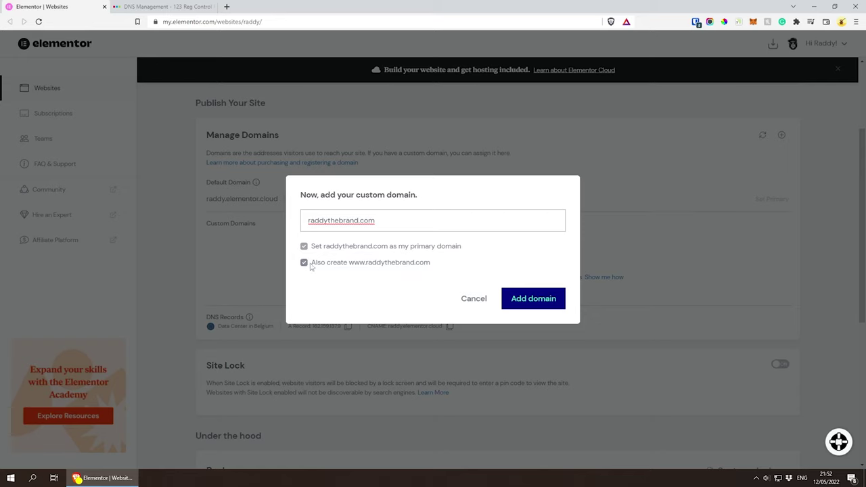
pyautogui.click(542, 300)
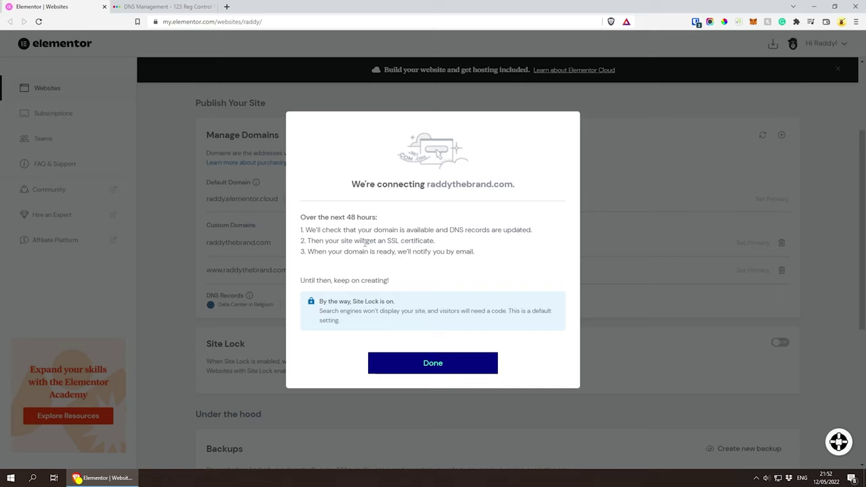
pyautogui.moveTo(388, 241); pyautogui.dragTo(408, 242)
pyautogui.click(444, 364)
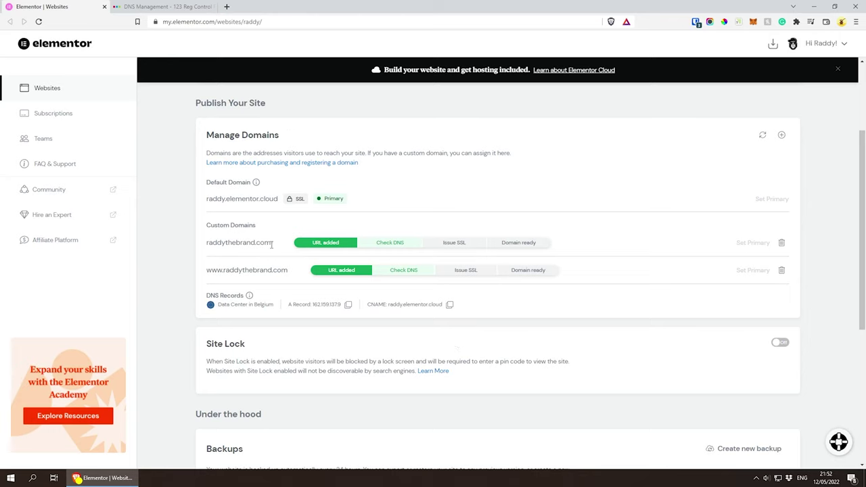
# Try raddythebrand.com in a new tab, close it and review the domain and backup sections of the website's management page
pyautogui.moveTo(271, 243); pyautogui.dragTo(208, 242)
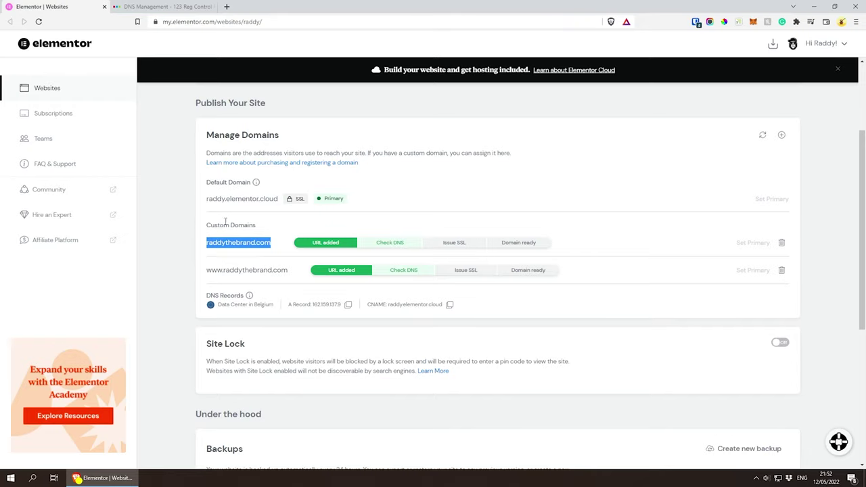
pyautogui.click(227, 6)
pyautogui.hotkey('ctrl', 'v')
pyautogui.press('Return')
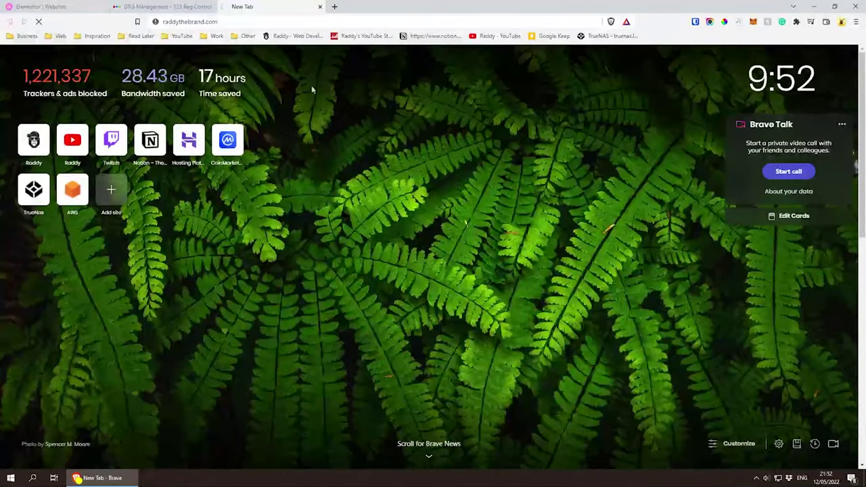
pyautogui.hotkey('ctrl', 'w')
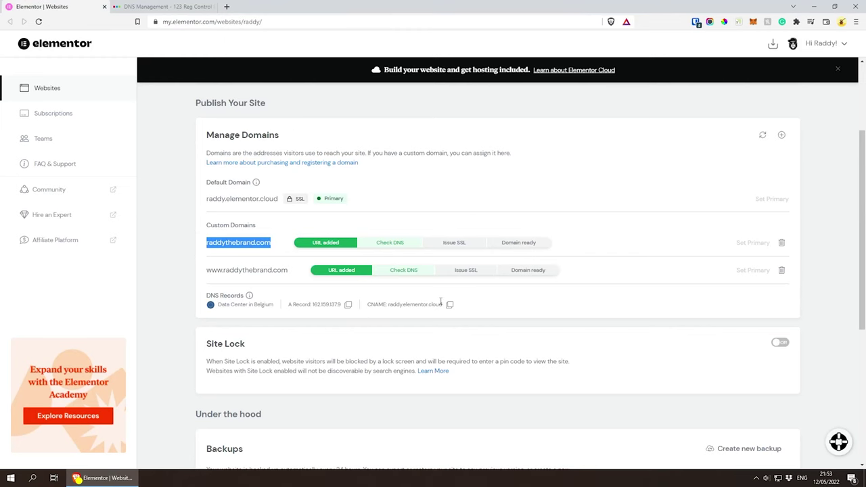
pyautogui.scroll(-2, 440, 300)
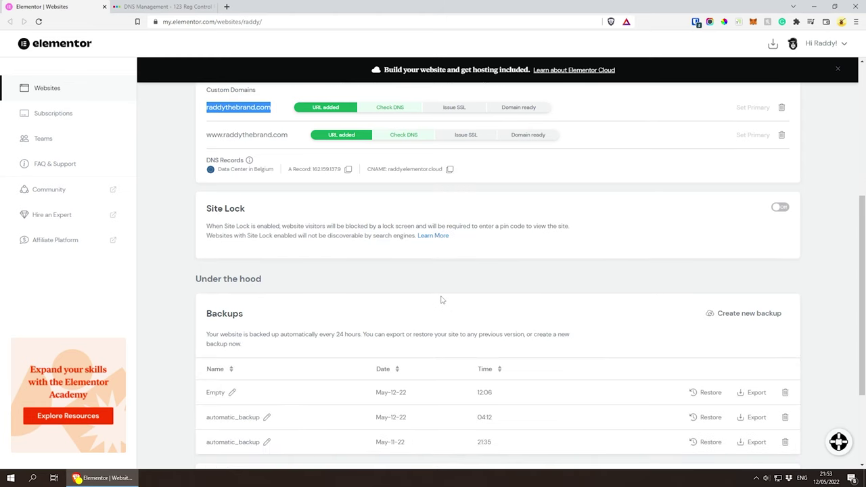
pyautogui.scroll(3, 440, 300)
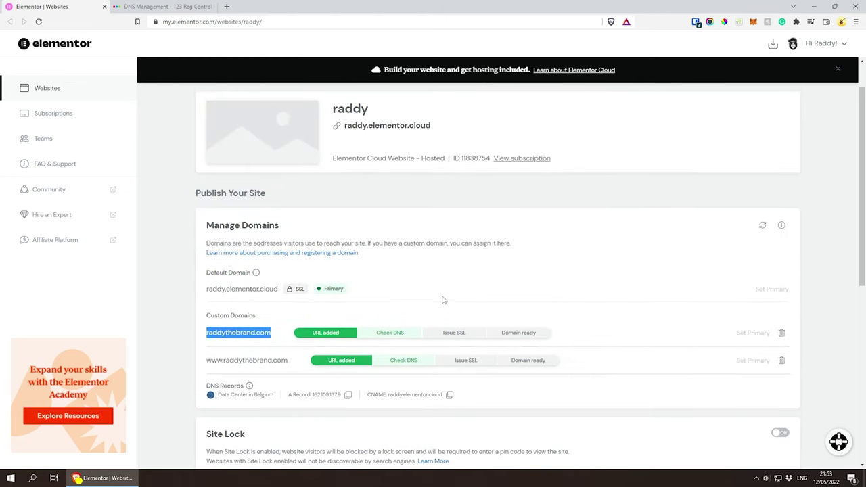
pyautogui.scroll(-1, 443, 299)
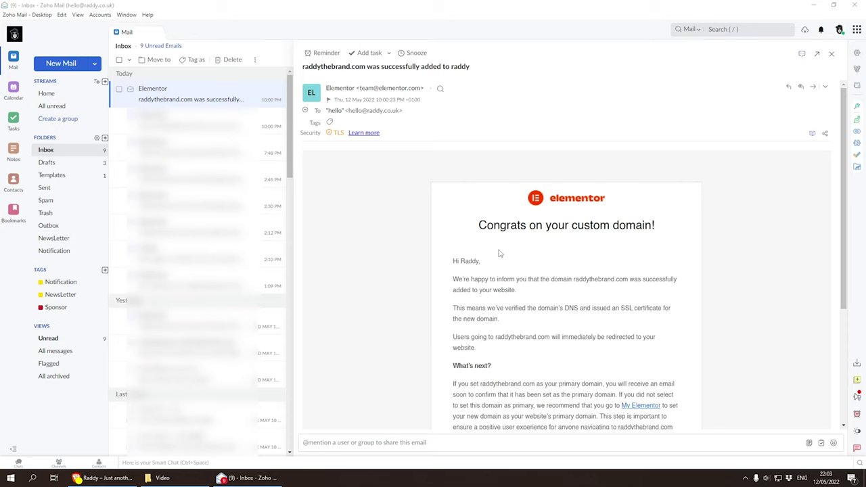
# Read Elementor's custom domain email in Zoho Mail, switch back to Brave and load raddythebrand.com in place of the DNS management page
pyautogui.scroll(-3, 571, 301)
pyautogui.scroll(3, 526, 291)
pyautogui.click(108, 478)
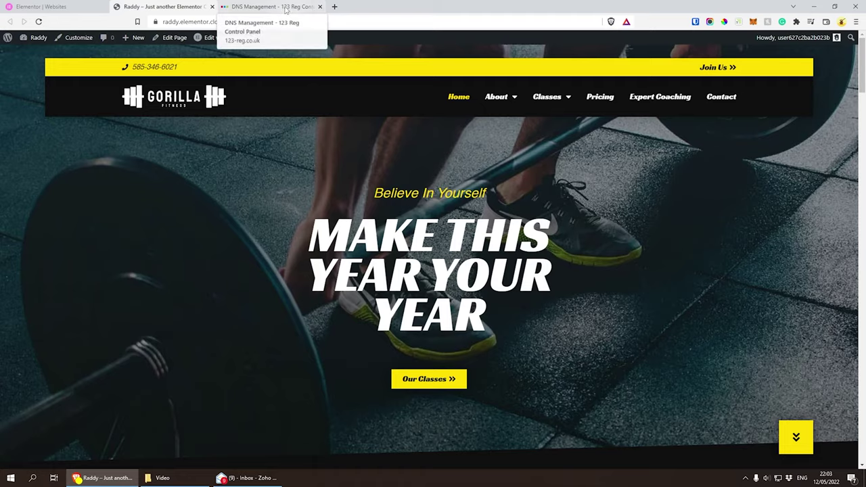
pyautogui.click(313, 12)
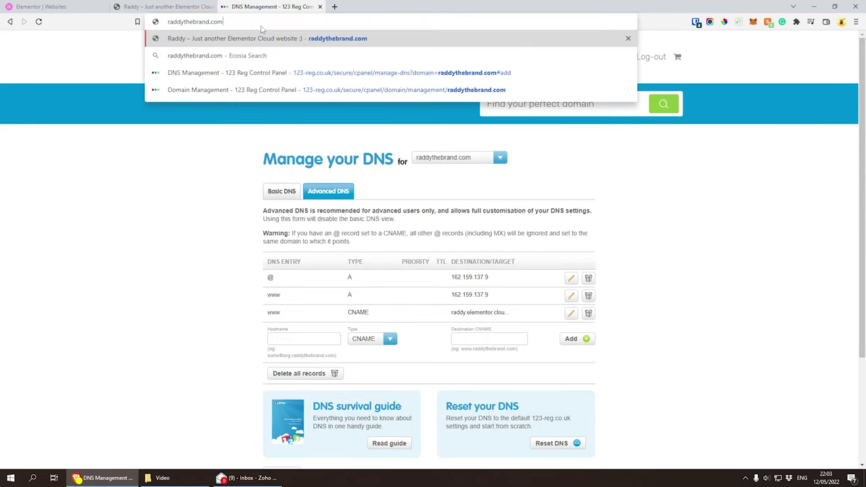
pyautogui.press('Return')
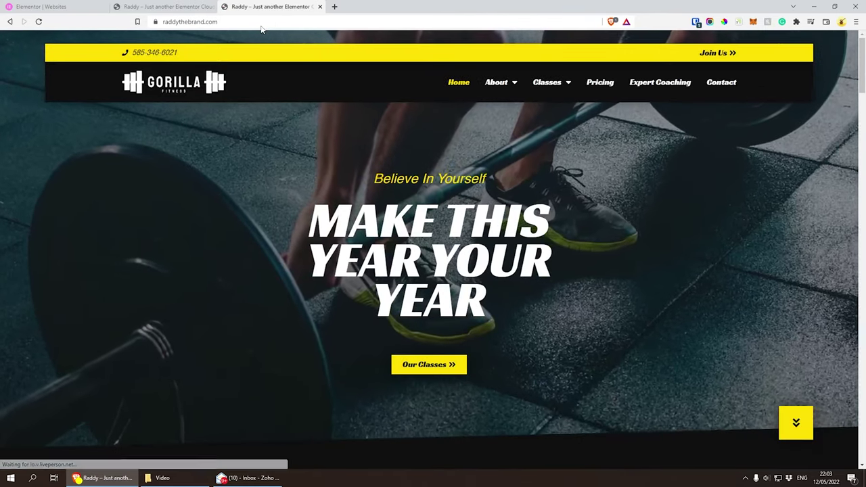
# Examine the connection security and SSL certificate details of raddythebrand.com, and close the certificate window
pyautogui.click(163, 23)
pyautogui.click(246, 156)
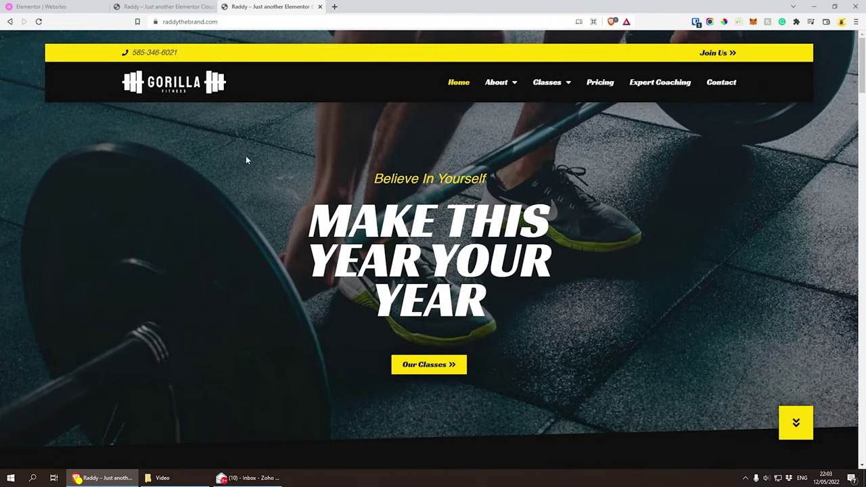
pyautogui.click(155, 22)
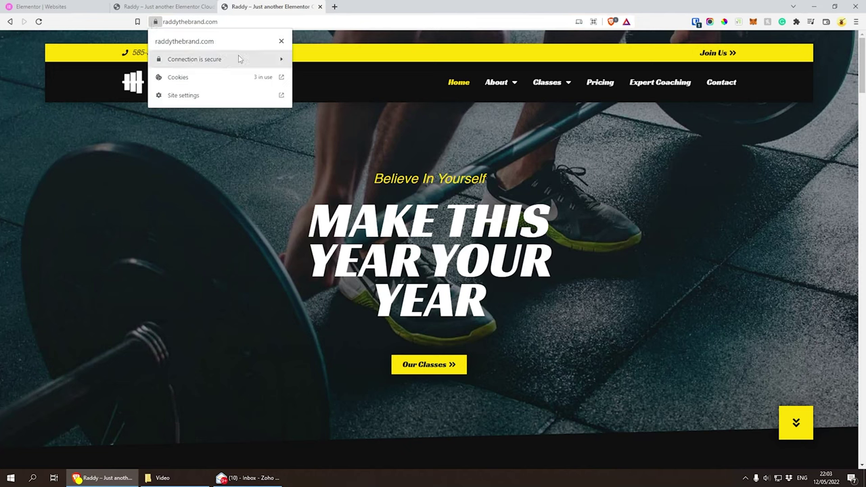
pyautogui.click(201, 60)
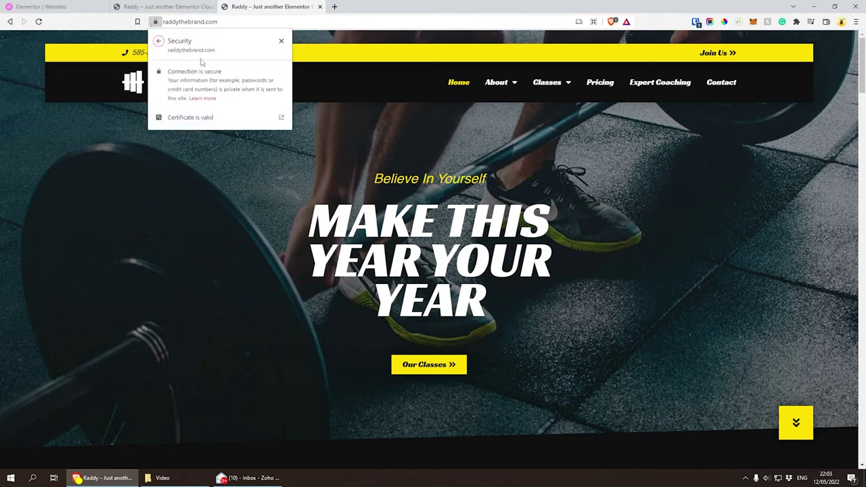
pyautogui.click(195, 120)
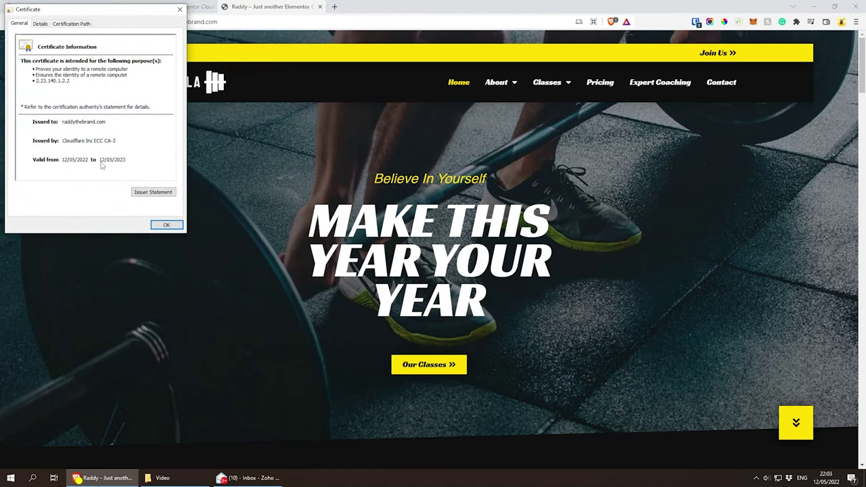
pyautogui.press('Tab')
pyautogui.press('Tab')
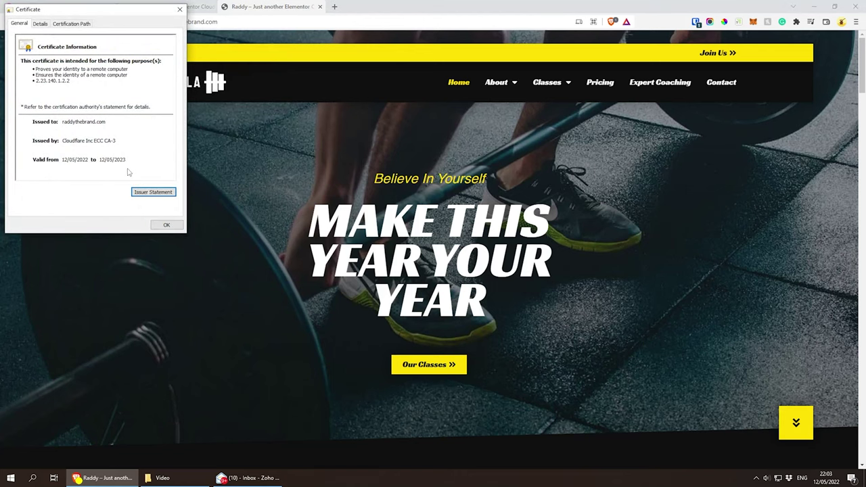
pyautogui.click(166, 225)
# Browse the home, Expert Coaching and Contact pages of the site on raddythebrand.com
pyautogui.scroll(-10, 290, 245)
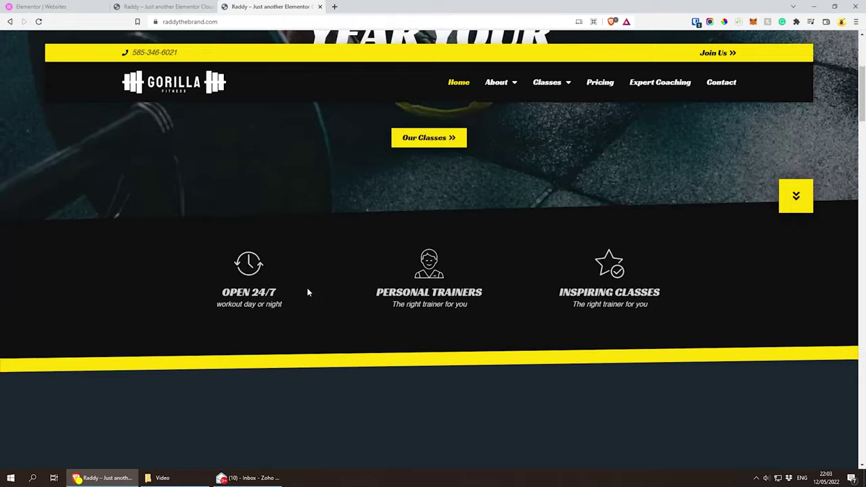
pyautogui.scroll(10, 310, 309)
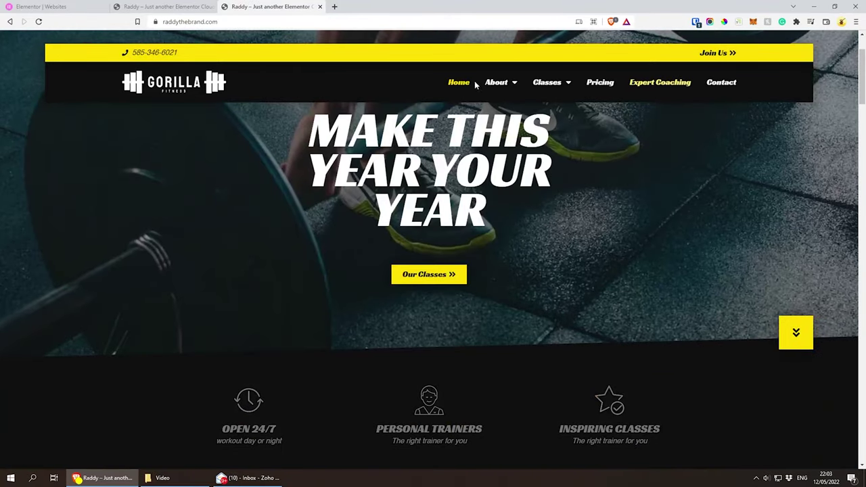
pyautogui.moveTo(497, 86)
pyautogui.click(659, 83)
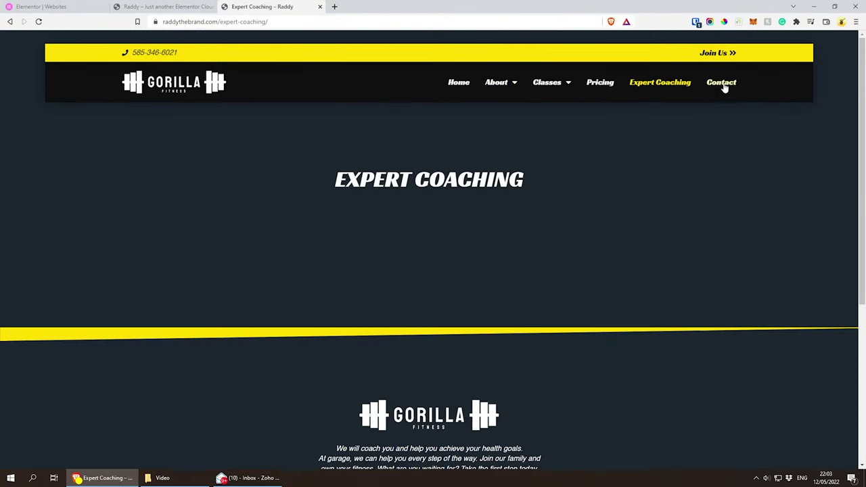
pyautogui.click(721, 81)
pyautogui.scroll(-4, 467, 277)
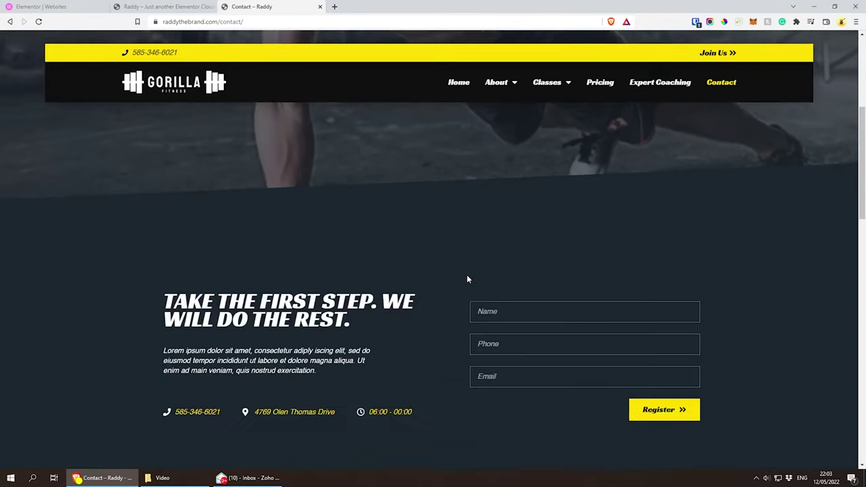
pyautogui.scroll(-5, 467, 279)
pyautogui.scroll(10, 440, 285)
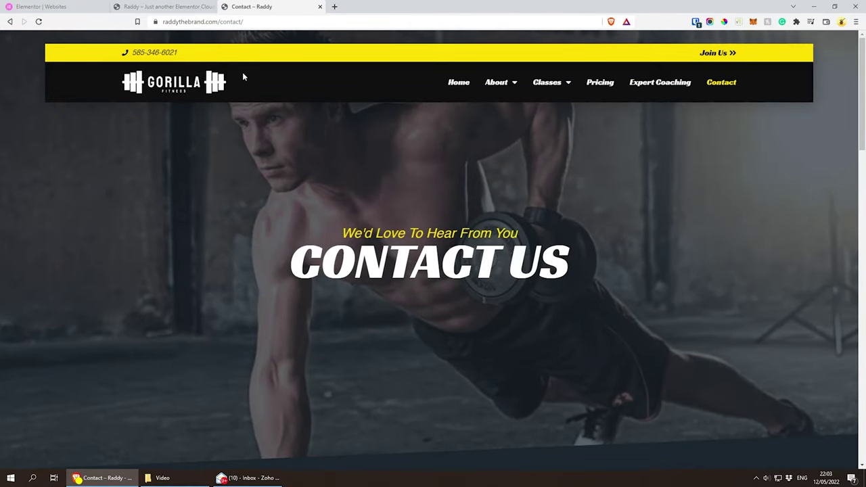
# Return to the home page on raddythebrand.com and compare it with the raddy.elementor.cloud version
pyautogui.click(165, 92)
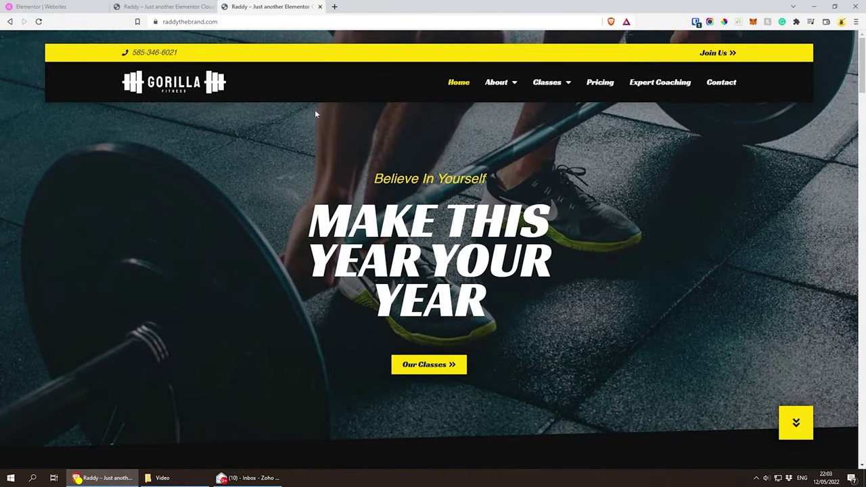
pyautogui.click(162, 7)
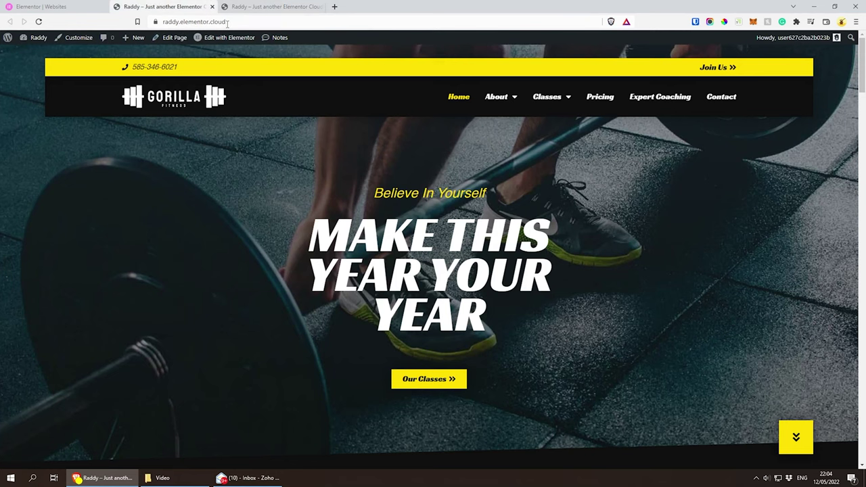
pyautogui.click(256, 8)
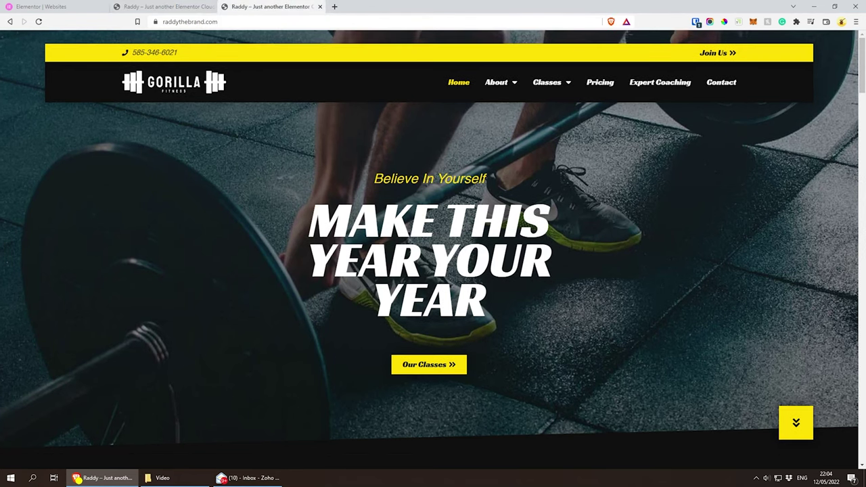